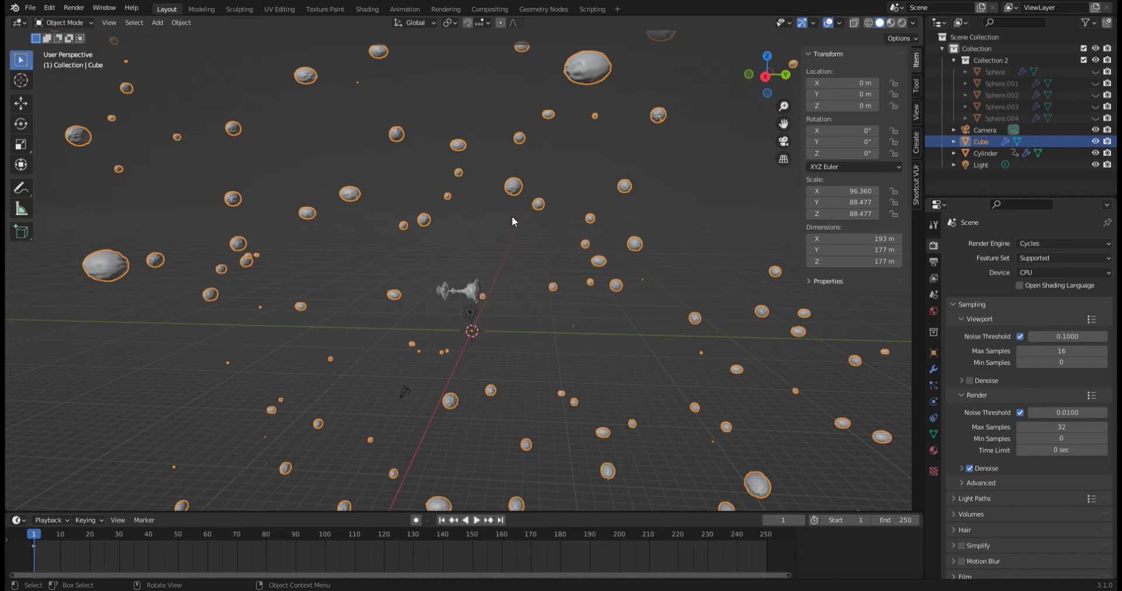
# Select the horizontal goblet-shaped cylinder floating among the asteroids.
pyautogui.scroll(3, 460, 314)
pyautogui.click(454, 309)
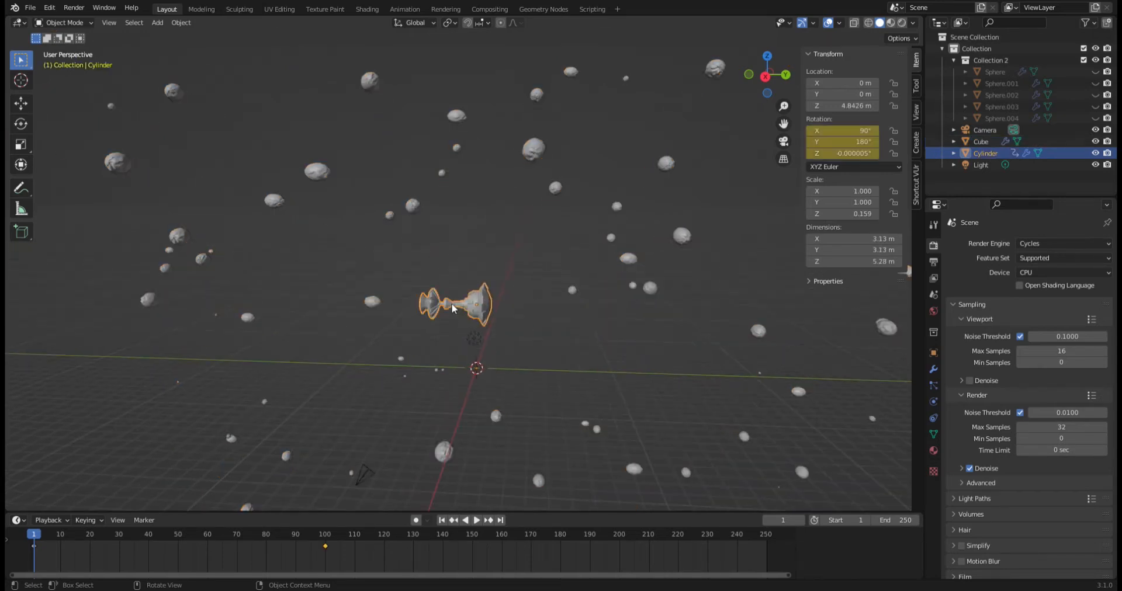
pyautogui.click(624, 260)
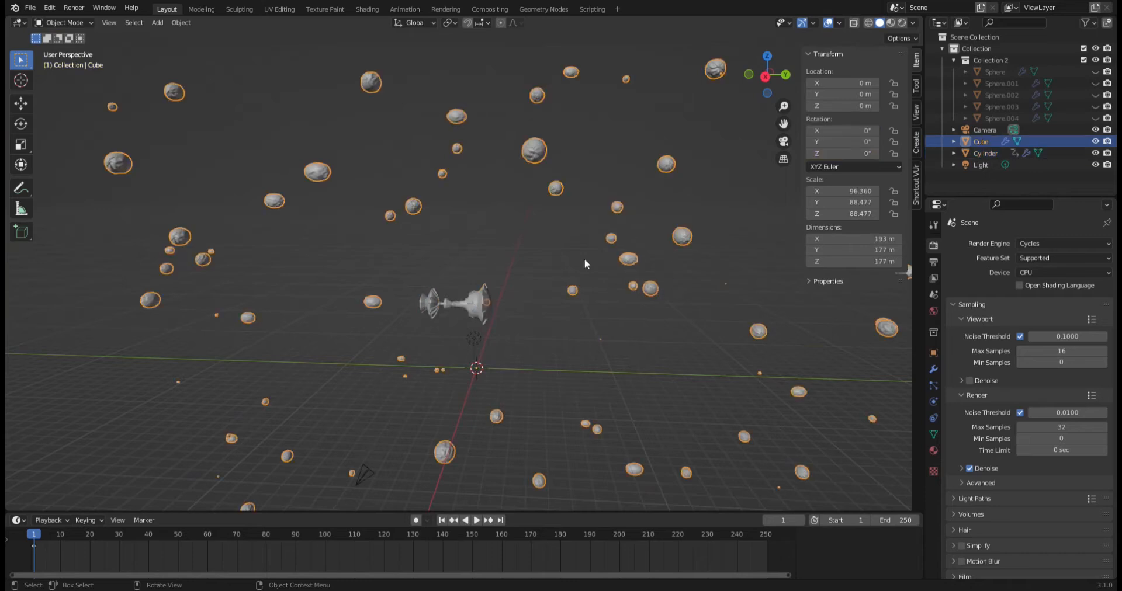
pyautogui.moveTo(445, 373); pyautogui.dragTo(429, 336, button='middle')
pyautogui.click(423, 351)
pyautogui.click(453, 273)
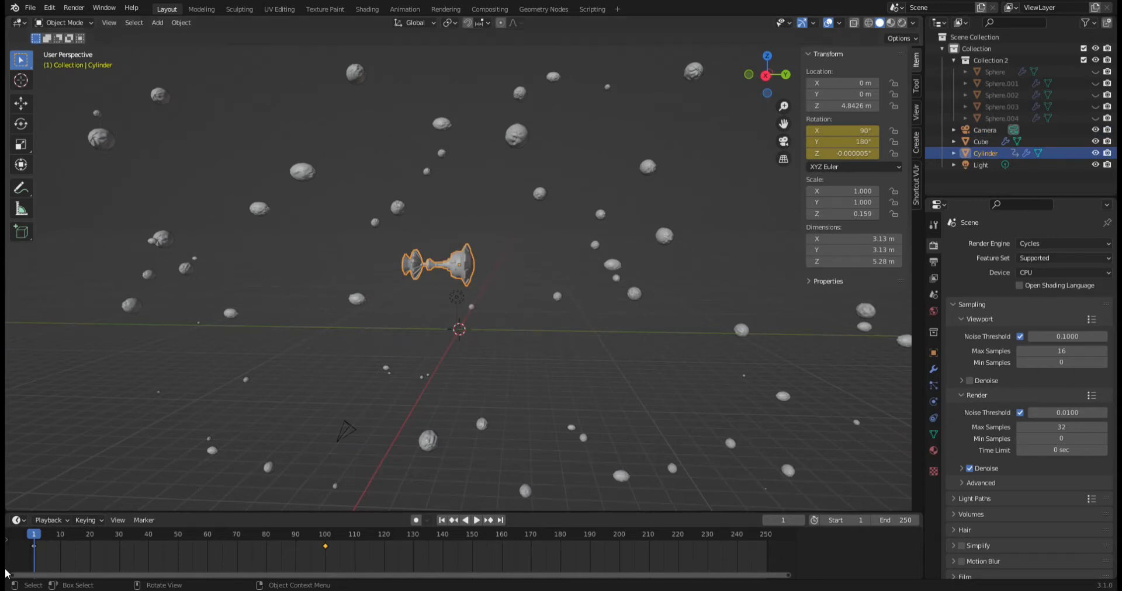
pyautogui.moveTo(33, 542); pyautogui.dragTo(47, 547)
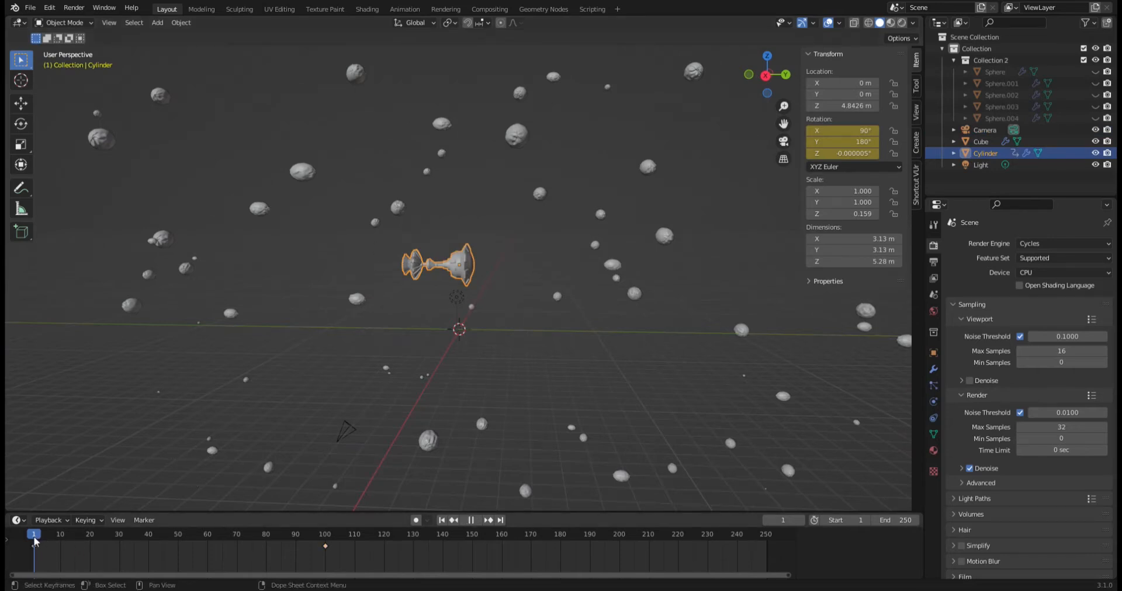
pyautogui.press('space')
pyautogui.press('Escape')
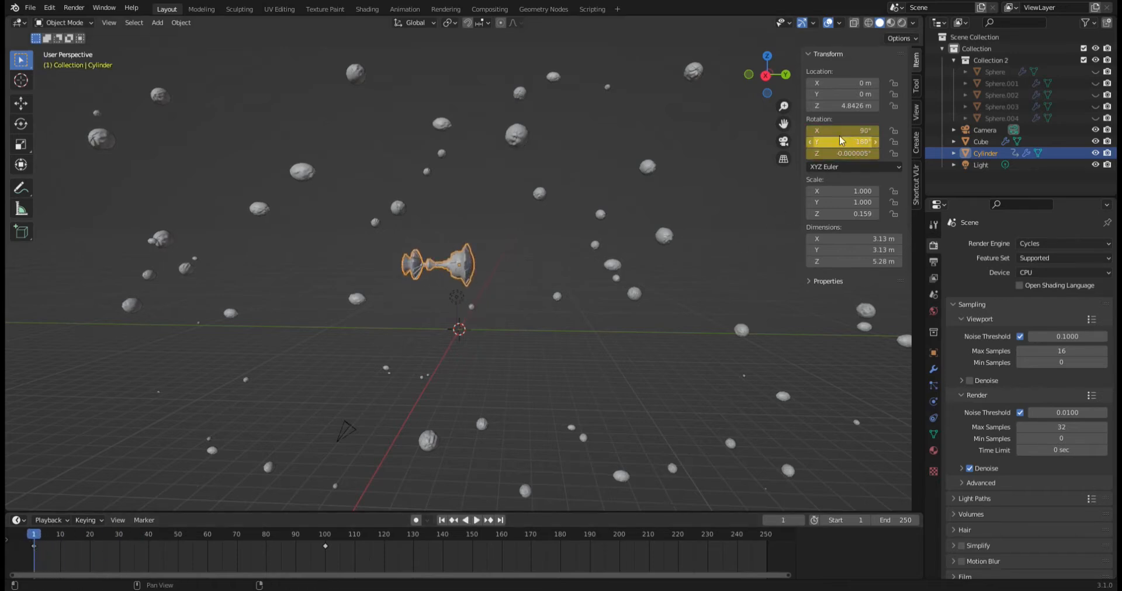
pyautogui.moveTo(36, 535)
pyautogui.mouseDown()
pyautogui.moveTo(183, 556)
pyautogui.moveTo(33, 552)
pyautogui.mouseUp()
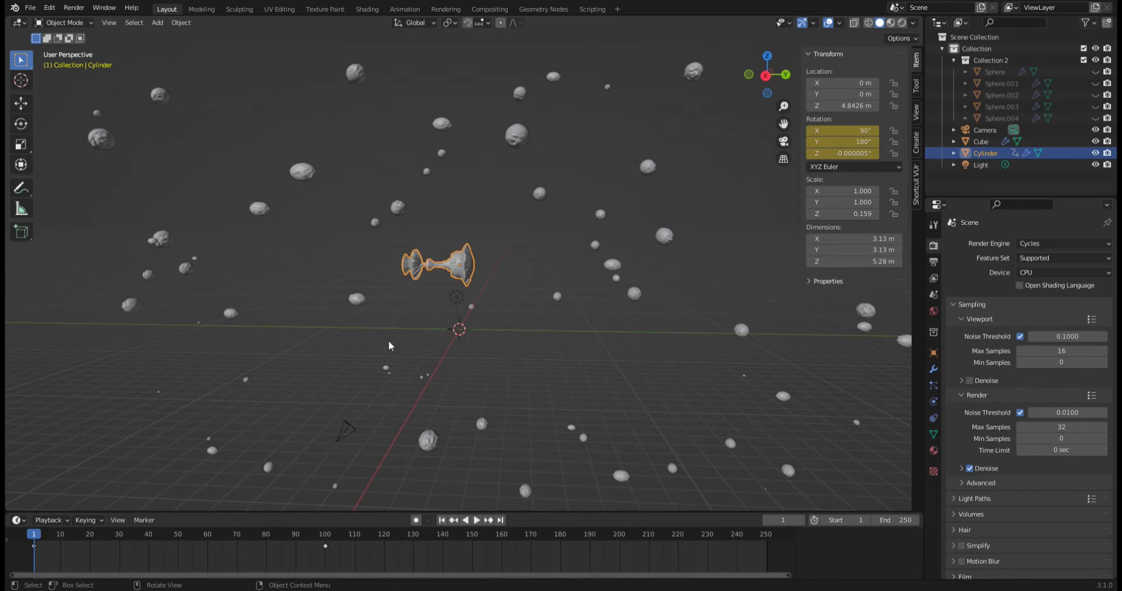
# Move the cylinder along the Y axis to about -45 m, beside the large asteroid.
pyautogui.keyDown('shift'); pyautogui.moveTo(555, 275); pyautogui.dragTo(418, 300, button='middle'); pyautogui.keyUp('shift')
pyautogui.keyDown('shift'); pyautogui.moveTo(650, 239); pyautogui.dragTo(643, 340, button='middle'); pyautogui.keyUp('shift')
pyautogui.keyDown('shift'); pyautogui.moveTo(329, 309); pyautogui.dragTo(557, 322, button='middle'); pyautogui.keyUp('shift')
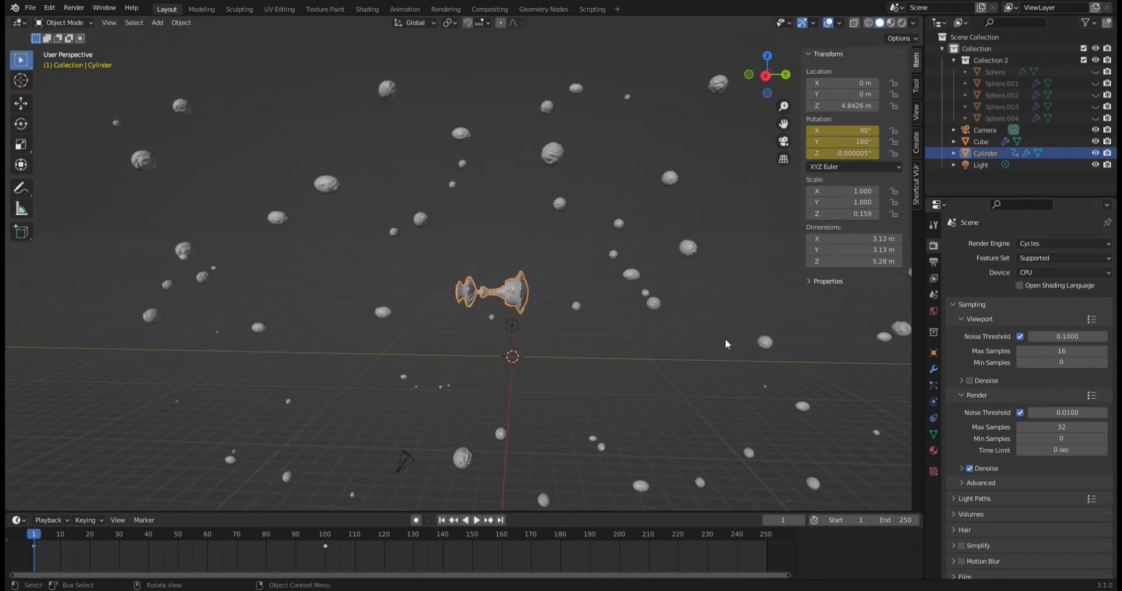
pyautogui.keyDown('shift'); pyautogui.moveTo(468, 353); pyautogui.dragTo(440, 336, button='middle'); pyautogui.keyUp('shift')
pyautogui.scroll(-2, 441, 292)
pyautogui.keyDown('shift'); pyautogui.moveTo(534, 284); pyautogui.dragTo(587, 298, button='middle'); pyautogui.keyUp('shift')
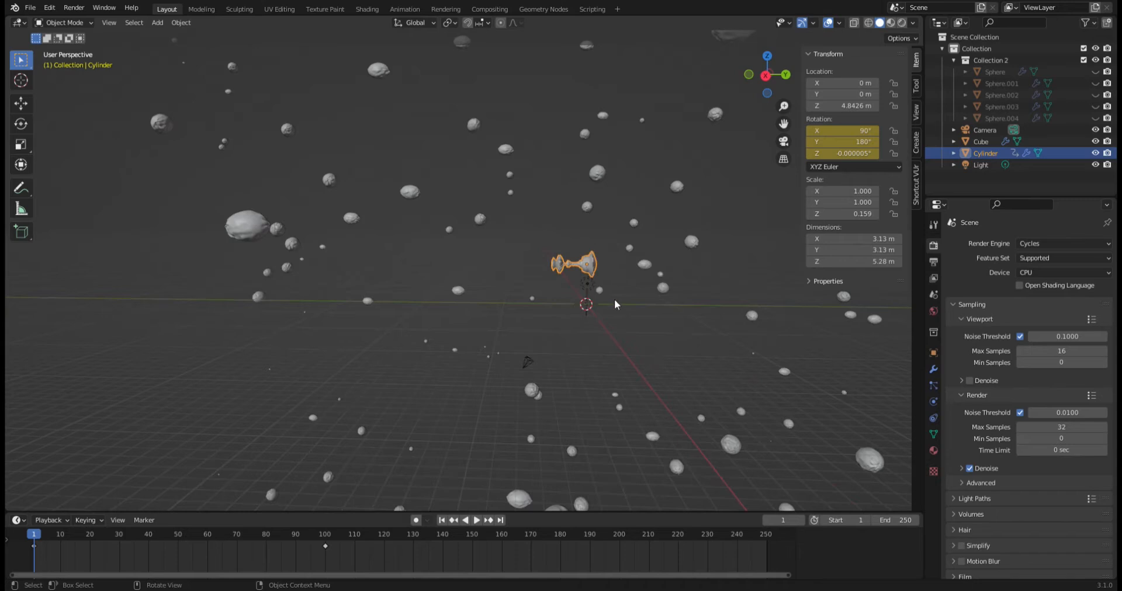
pyautogui.press('g')
pyautogui.press('y')
pyautogui.click(261, 303)
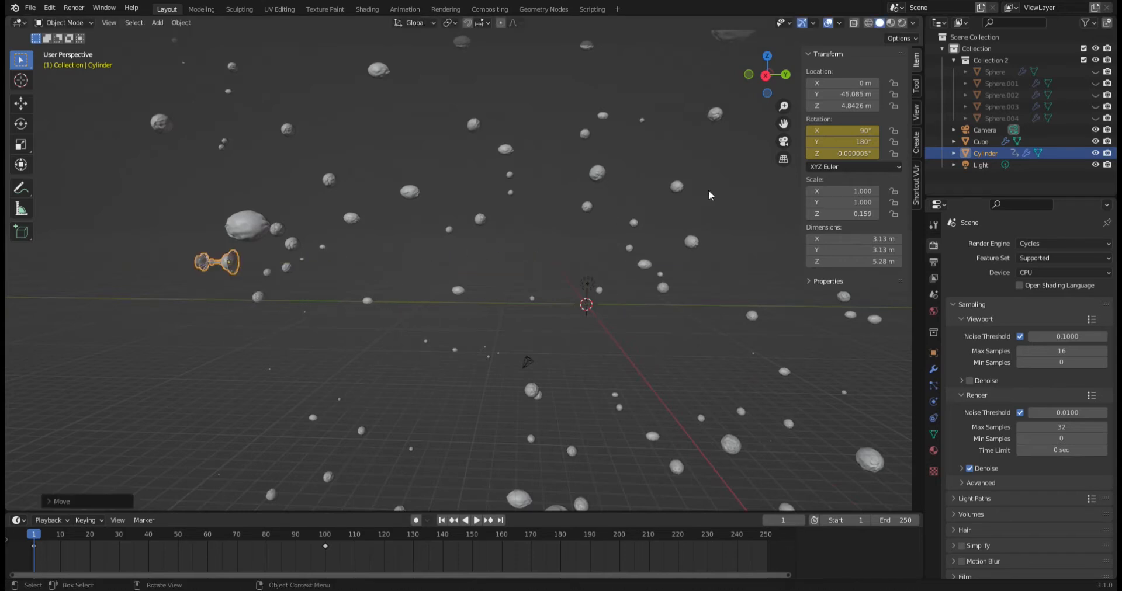
# Start the Shortcut VUr display so that pressed inputs are shown in the viewport.
pyautogui.click(916, 187)
pyautogui.click(854, 70)
pyautogui.keyDown('shift'); pyautogui.moveTo(598, 293); pyautogui.dragTo(678, 303, button='middle'); pyautogui.keyUp('shift')
pyautogui.scroll(4, 651, 262)
pyautogui.keyDown('shift'); pyautogui.scroll(-2, 586, 306); pyautogui.keyUp('shift')
pyautogui.keyDown('shift'); pyautogui.moveTo(586, 306); pyautogui.dragTo(646, 356, button='middle'); pyautogui.keyUp('shift')
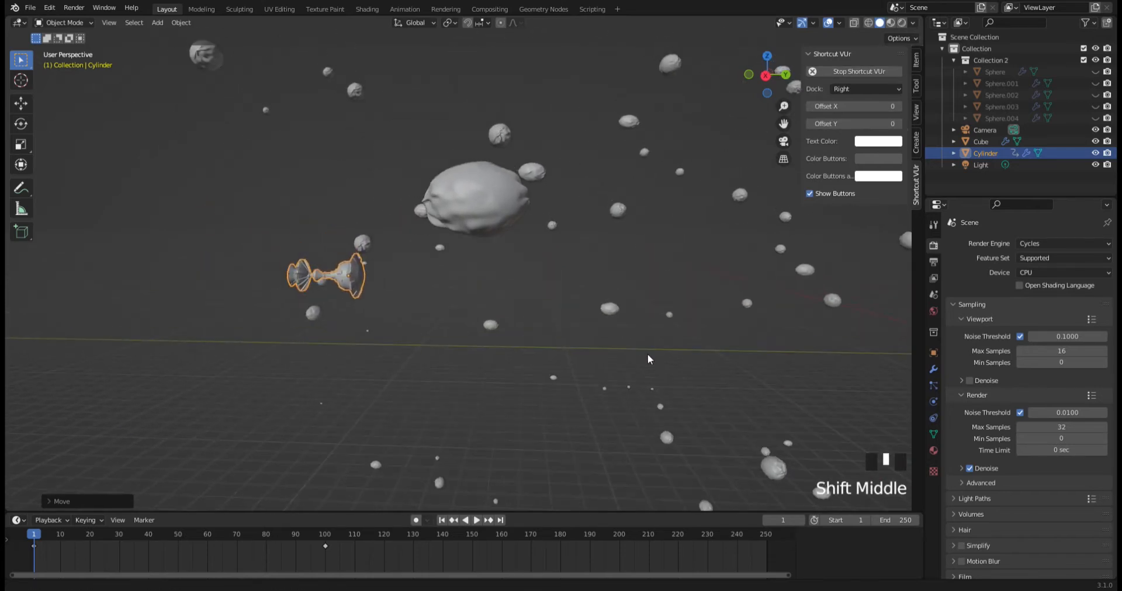
pyautogui.click(336, 269)
pyautogui.click(349, 283)
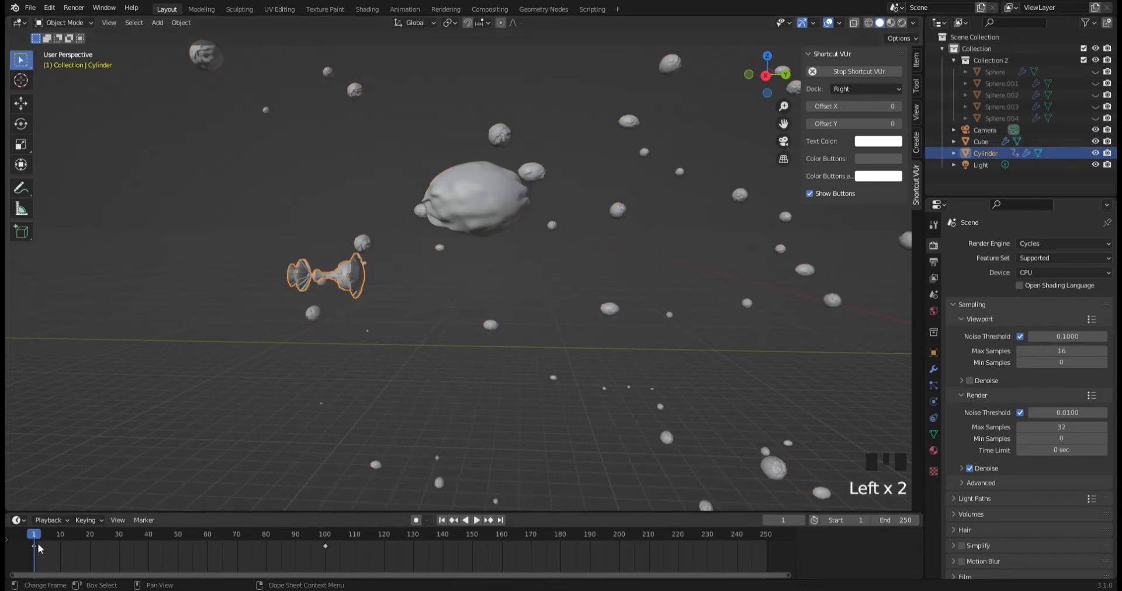
pyautogui.moveTo(34, 546); pyautogui.dragTo(38, 547)
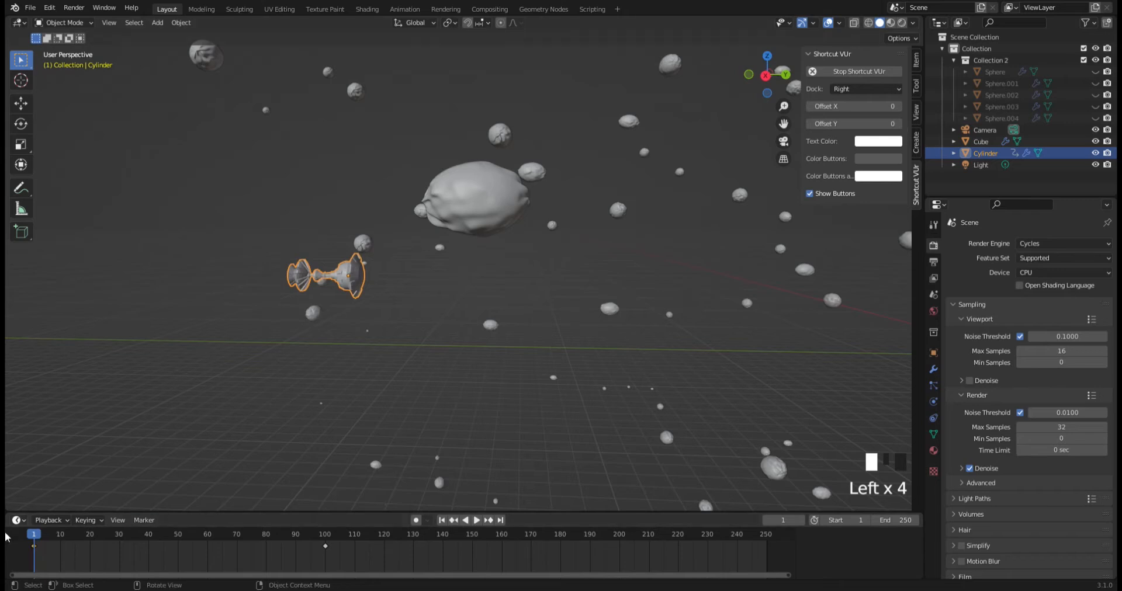
pyautogui.click(49, 520)
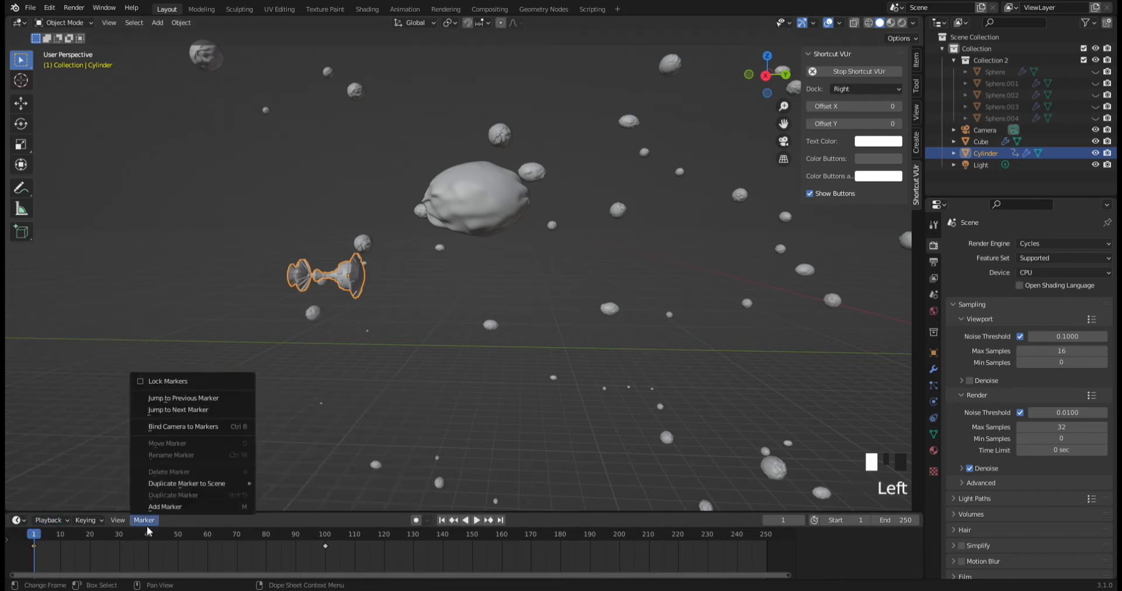
# At frame 100, set the cylinder's Y and Z rotation to 0°.
pyautogui.click(321, 540)
pyautogui.click(323, 540)
pyautogui.moveTo(321, 538); pyautogui.dragTo(324, 538)
pyautogui.click(917, 81)
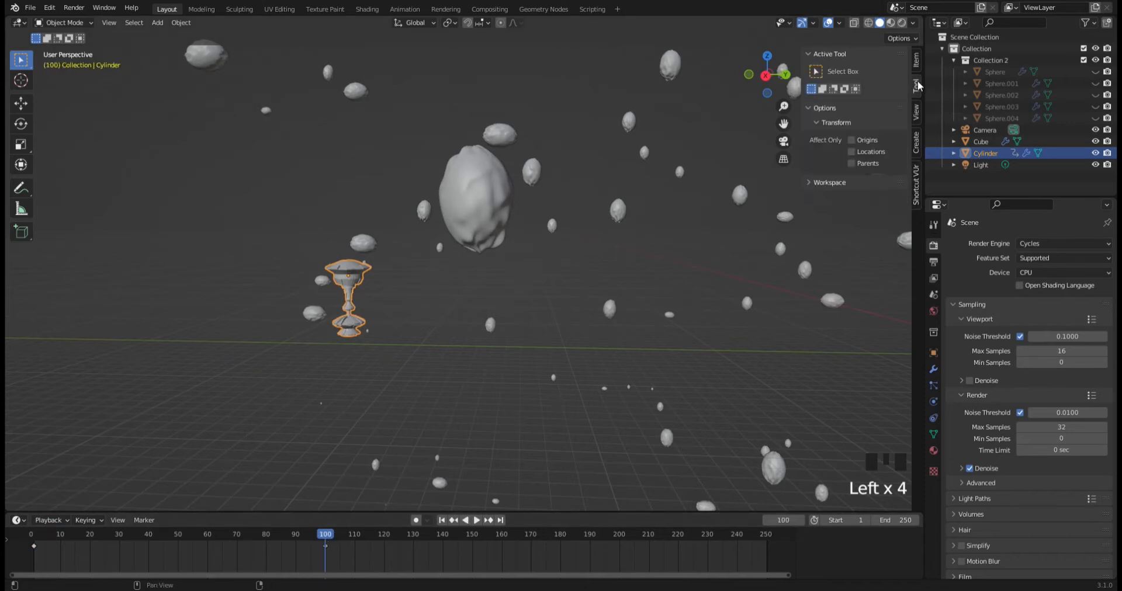
pyautogui.click(916, 66)
pyautogui.moveTo(844, 142); pyautogui.dragTo(844, 143)
pyautogui.click(844, 143)
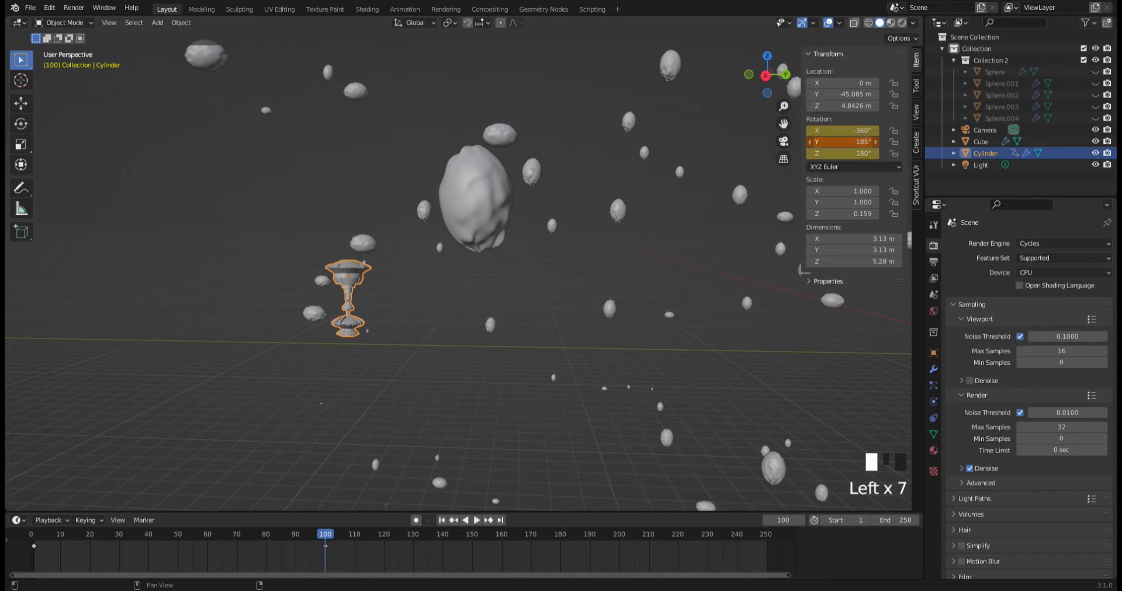
pyautogui.write('0')
pyautogui.press('Return')
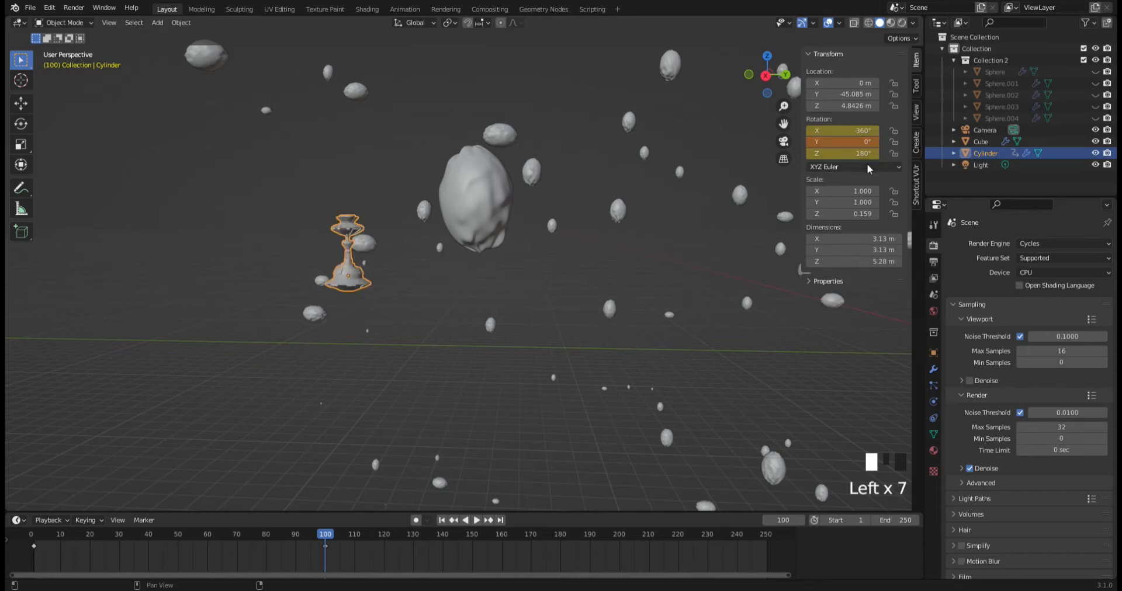
pyautogui.click(863, 155)
pyautogui.write('0')
pyautogui.press('Return')
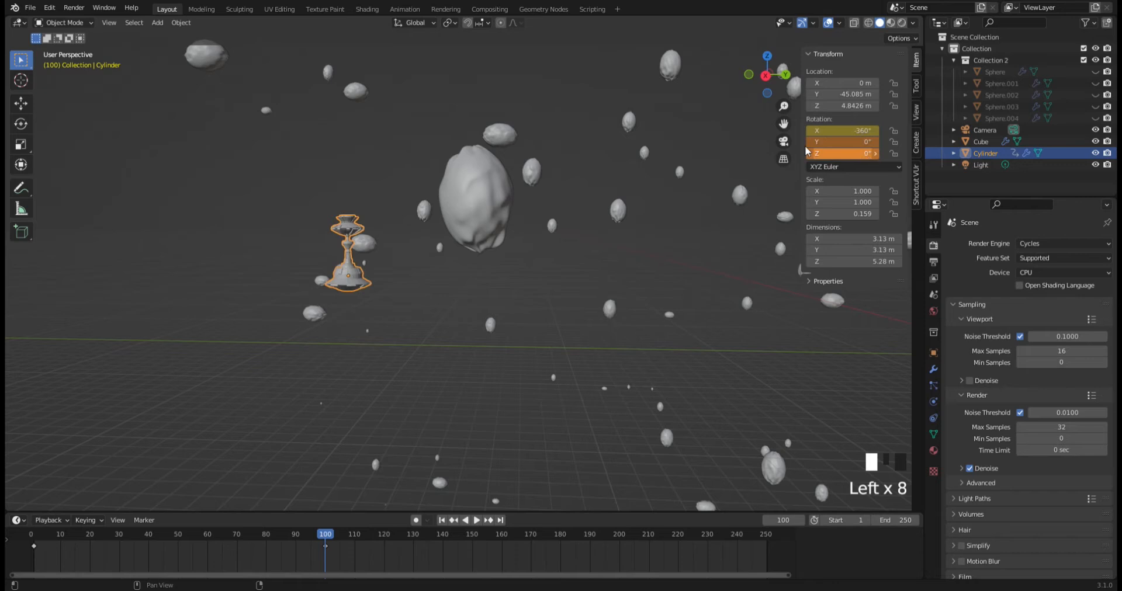
# Set the cylinder's X rotation to 90° and insert a rotation keyframe at frame 100.
pyautogui.moveTo(859, 132); pyautogui.dragTo(854, 131)
pyautogui.click(860, 132)
pyautogui.write('90')
pyautogui.press('Return')
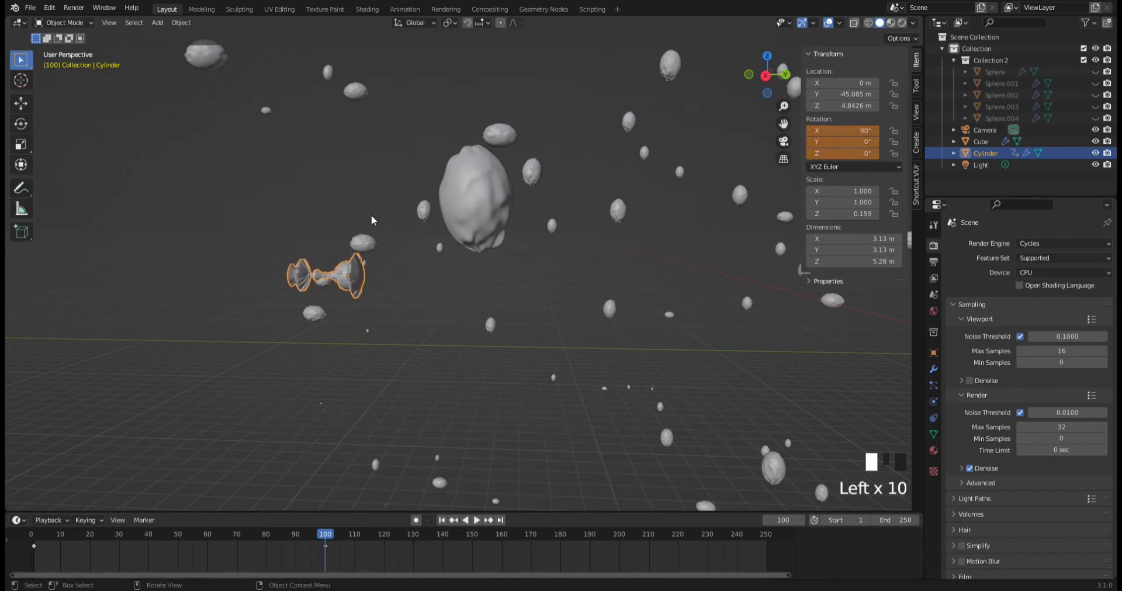
pyautogui.press('i')
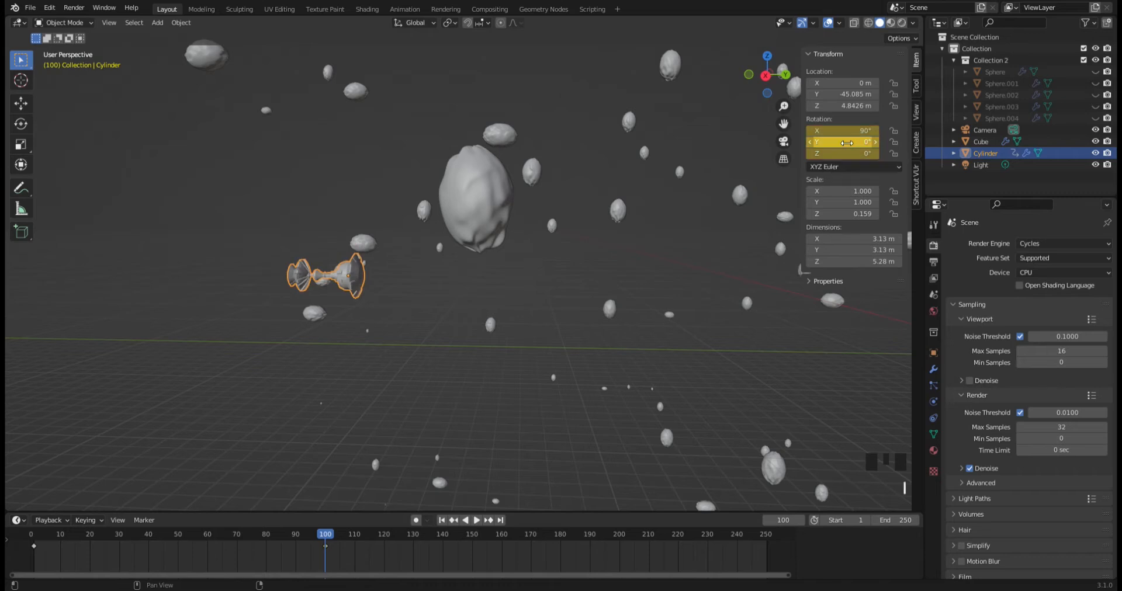
# Try 0° as the cylinder's X rotation at frame 1 and set it back to 90°.
pyautogui.moveTo(325, 540); pyautogui.dragTo(34, 556)
pyautogui.click(835, 132)
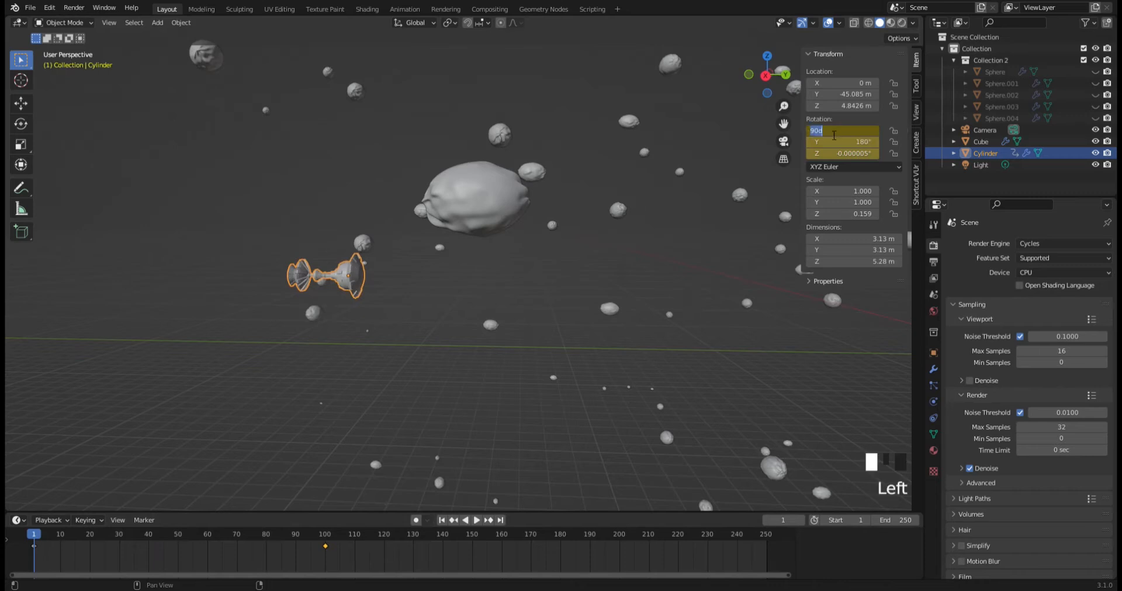
pyautogui.write('0')
pyautogui.press('Return')
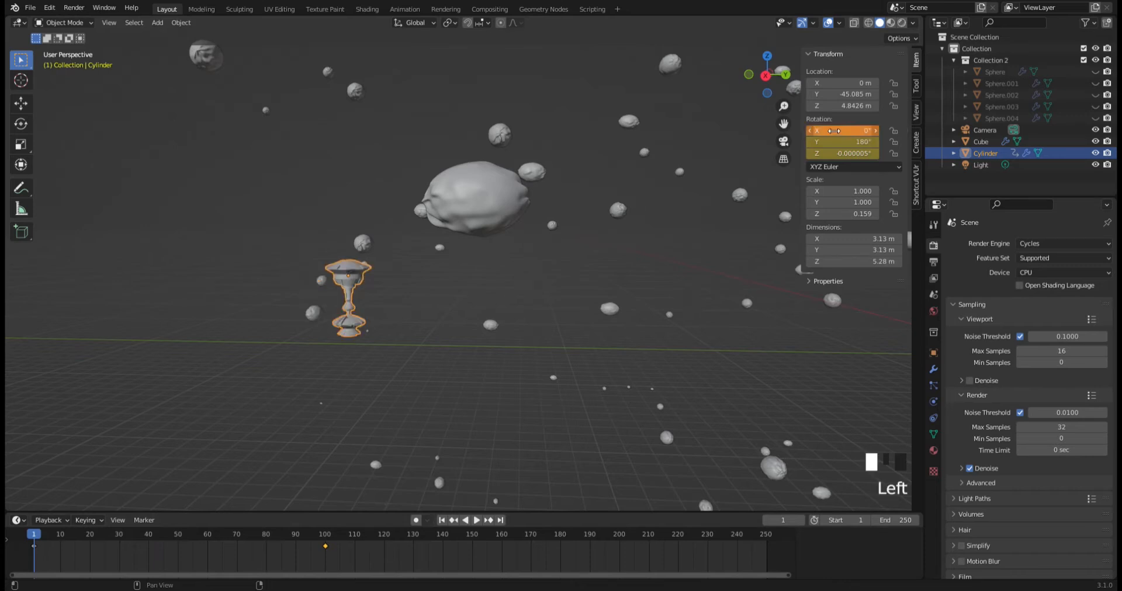
pyautogui.doubleClick(834, 130)
pyautogui.write('90')
pyautogui.press('Return')
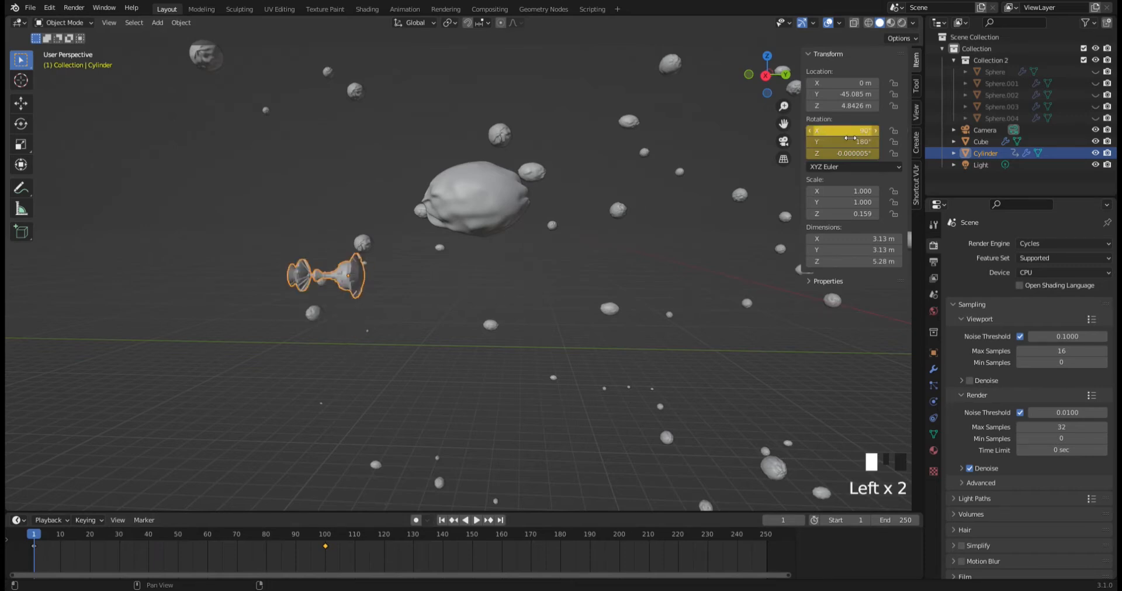
# At frame 1, set the cylinder's Y rotation to 0° and insert a rotation keyframe.
pyautogui.click(32, 539)
pyautogui.moveTo(31, 539)
pyautogui.mouseDown()
pyautogui.moveTo(301, 553)
pyautogui.moveTo(86, 554)
pyautogui.moveTo(257, 552)
pyautogui.moveTo(167, 536)
pyautogui.moveTo(346, 542)
pyautogui.moveTo(34, 545)
pyautogui.mouseUp()
pyautogui.click(841, 142)
pyautogui.write('0')
pyautogui.press('Return')
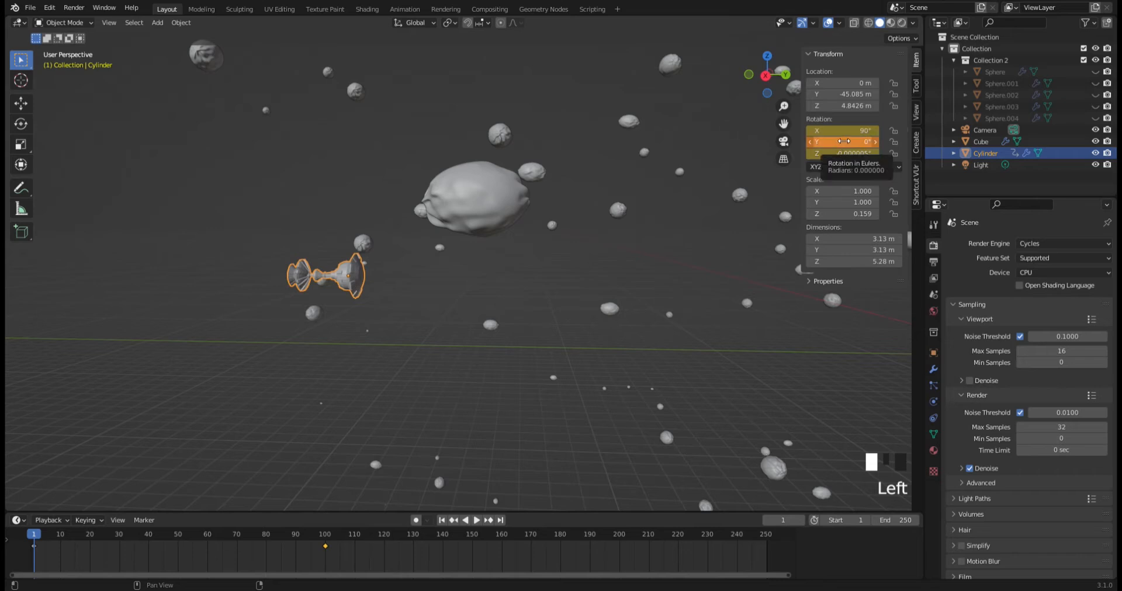
pyautogui.press('i')
# At frame 100, set the cylinder's Y rotation to 180° and insert a rotation keyframe.
pyautogui.click(324, 554)
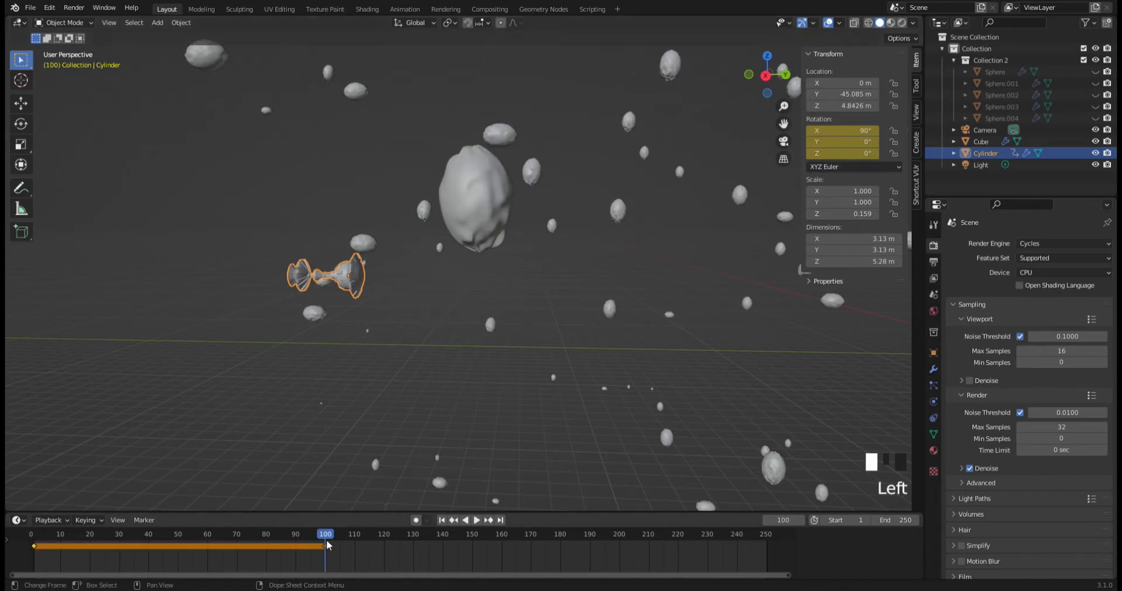
pyautogui.click(847, 144)
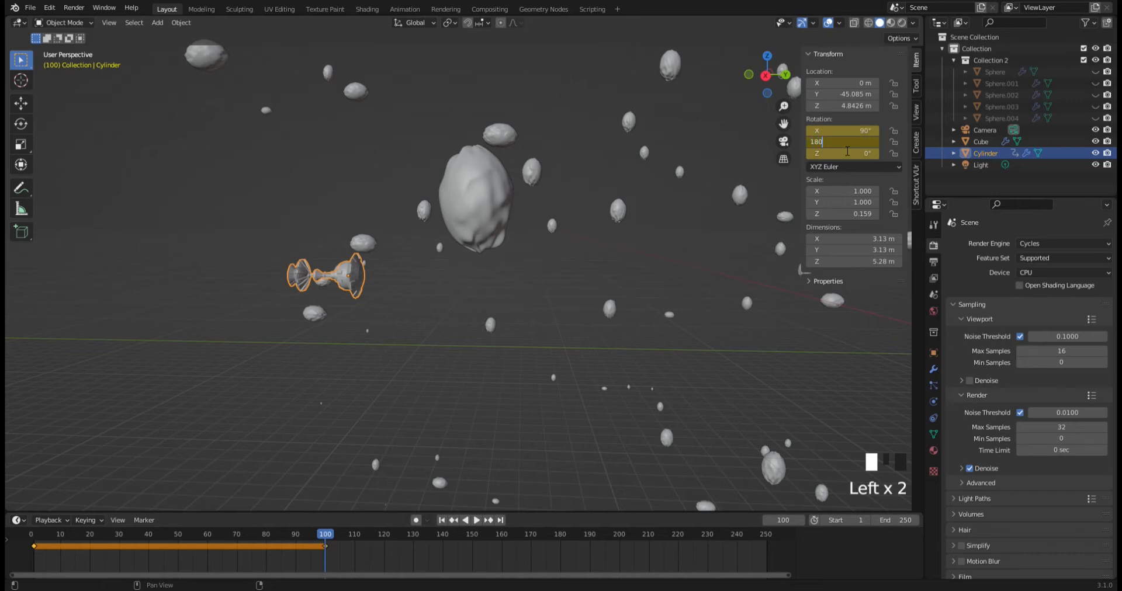
pyautogui.press('Return')
pyautogui.press('i')
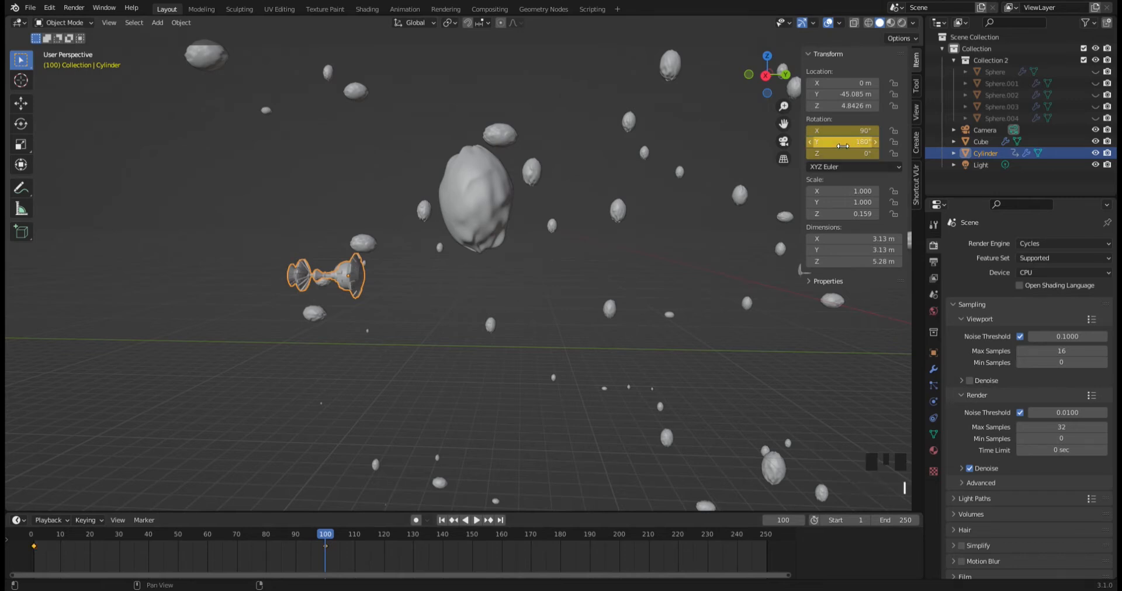
# Scrub the timeline between the keyframes to check the cylinder's rotation, and reselect the cylinder.
pyautogui.moveTo(328, 540); pyautogui.dragTo(163, 538)
pyautogui.click(407, 188)
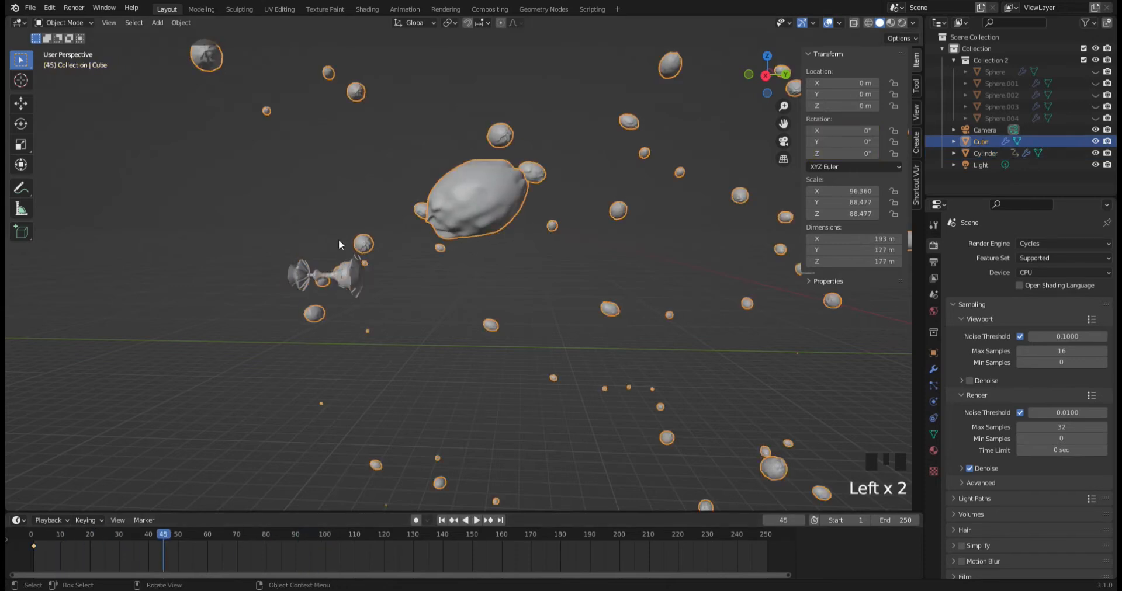
pyautogui.moveTo(163, 538); pyautogui.dragTo(278, 552)
pyautogui.click(360, 282)
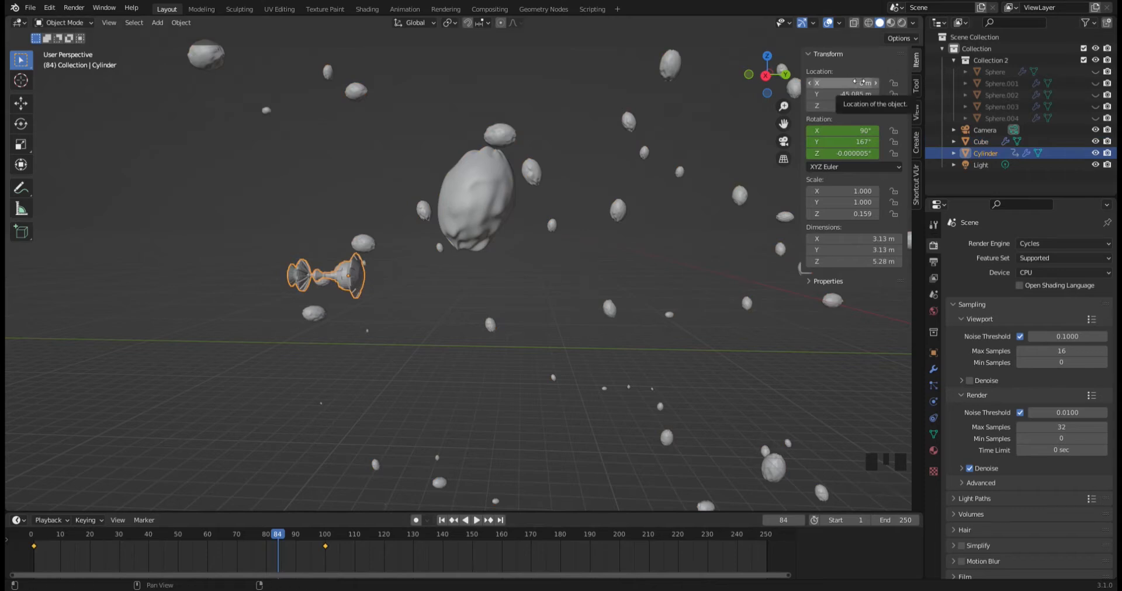
# Undo the location keyframe tried at frame 84 and insert the cylinder's location keyframe at frame 1.
pyautogui.press('i')
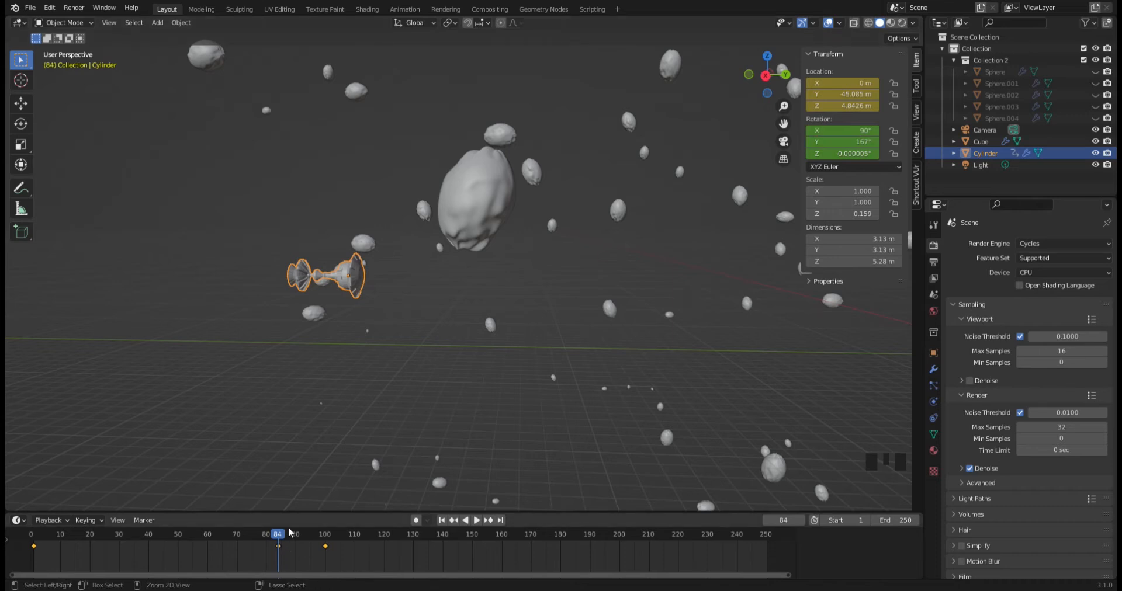
pyautogui.hotkey('ctrl', 'z')
pyautogui.moveTo(283, 534); pyautogui.dragTo(34, 539)
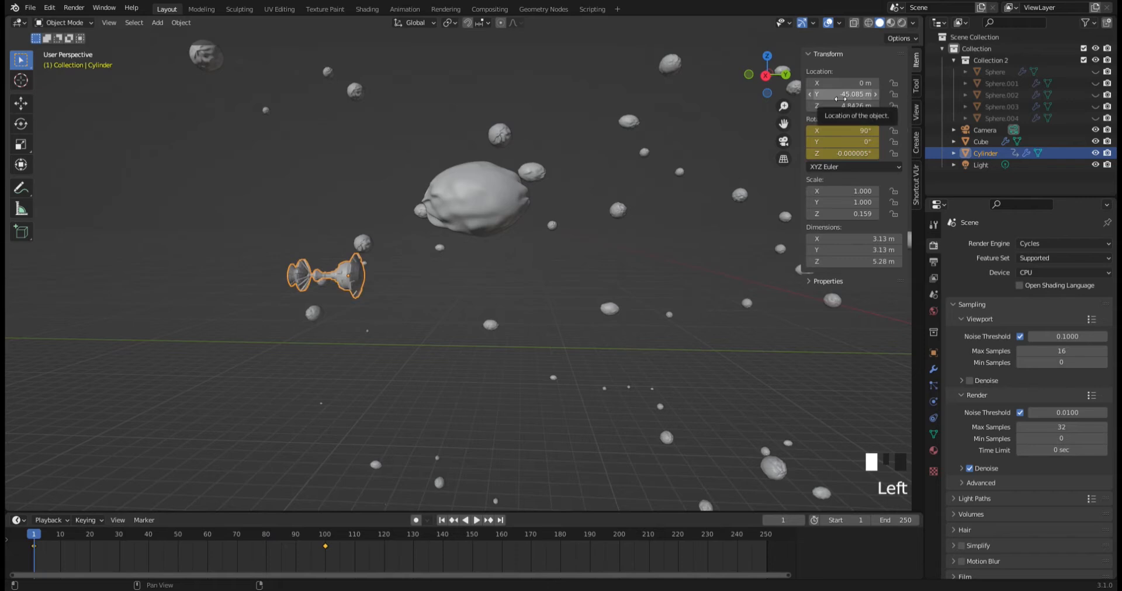
pyautogui.press('i')
pyautogui.moveTo(847, 94)
pyautogui.mouseDown()
pyautogui.moveTo(873, 94)
pyautogui.moveTo(848, 94)
pyautogui.mouseUp()
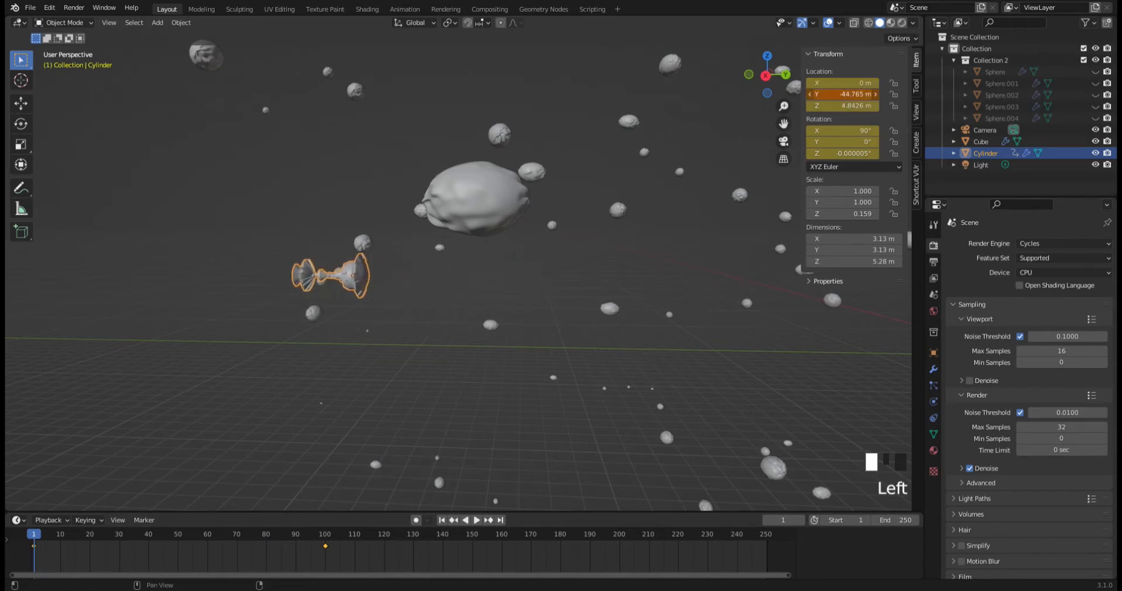
# At frame 100, set the cylinder's Y location to 50 m.
pyautogui.moveTo(33, 536); pyautogui.dragTo(324, 545)
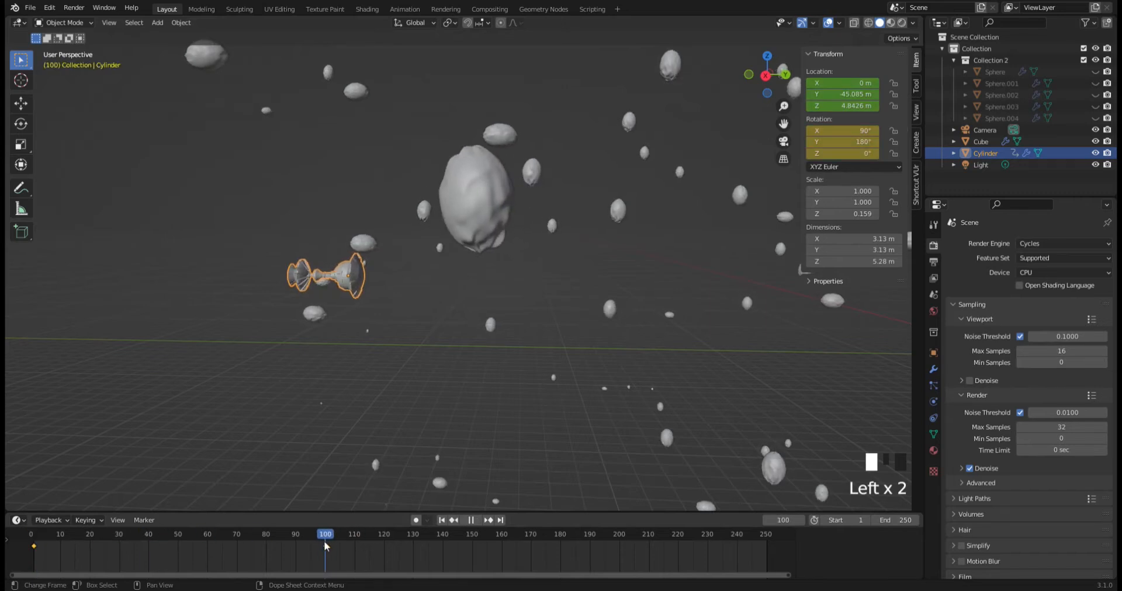
pyautogui.click(856, 93)
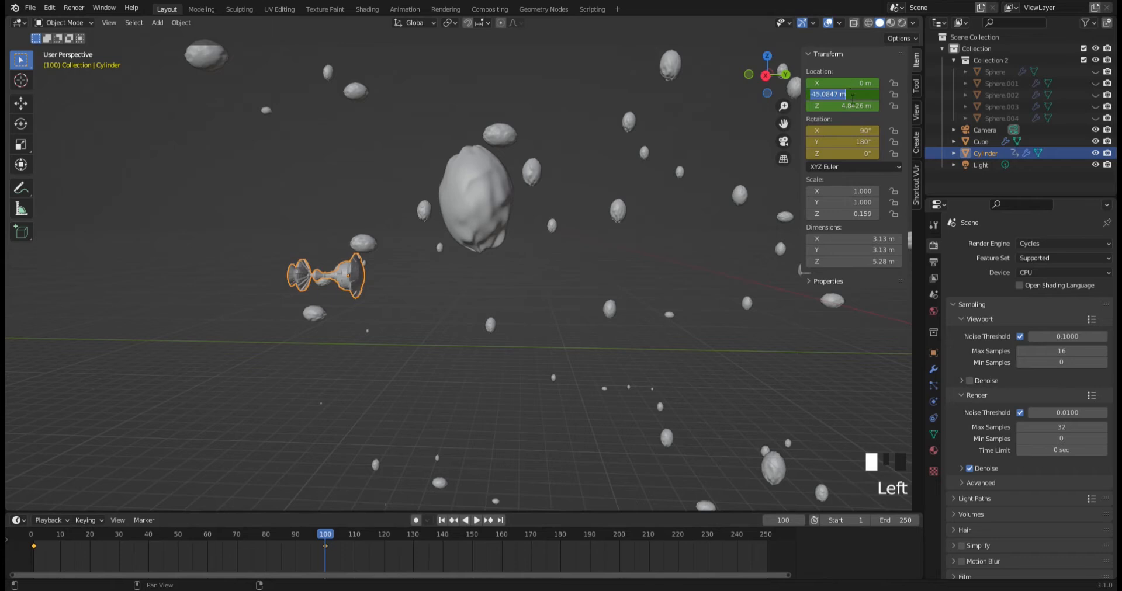
pyautogui.write('20')
pyautogui.press('BackSpace')
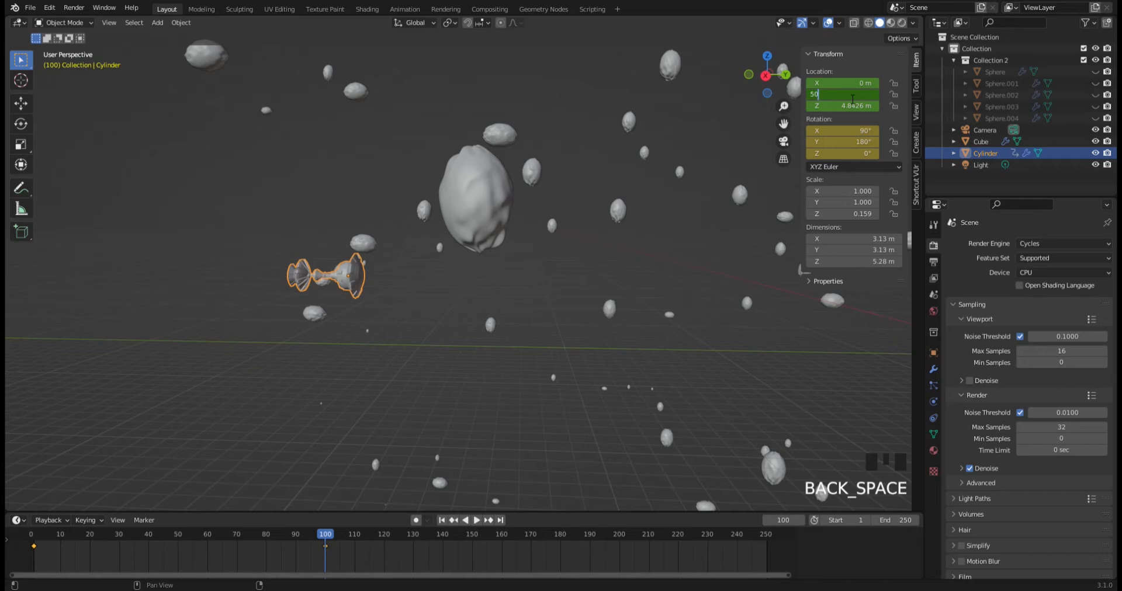
pyautogui.press('Return')
pyautogui.scroll(-12, 700, 244)
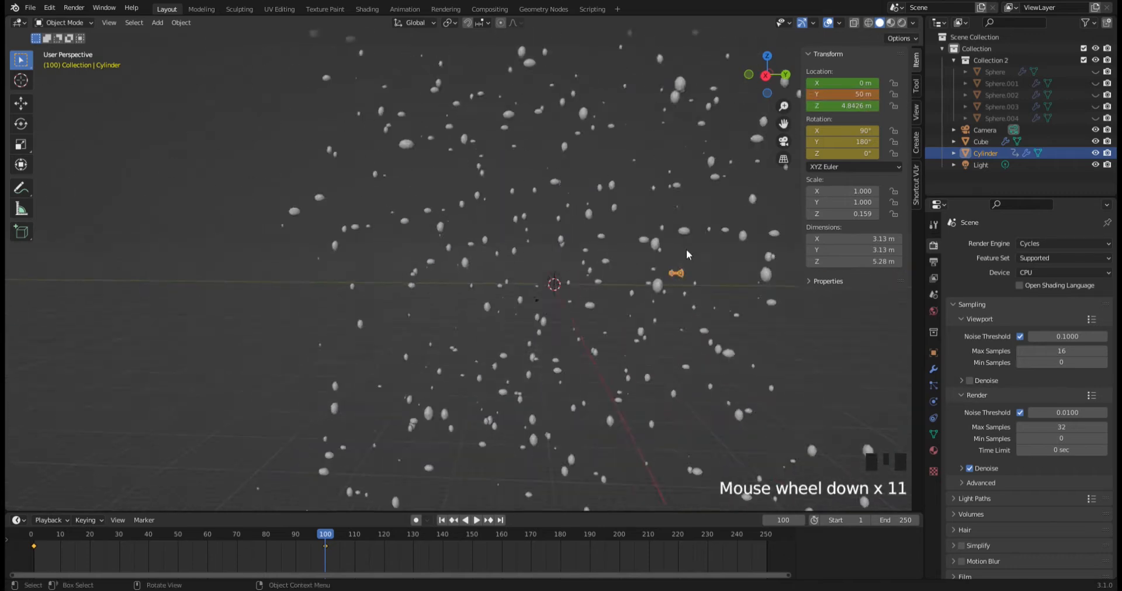
# Insert the cylinder's location keyframe at frame 100, and scrub back to frame 21.
pyautogui.scroll(2, 685, 249)
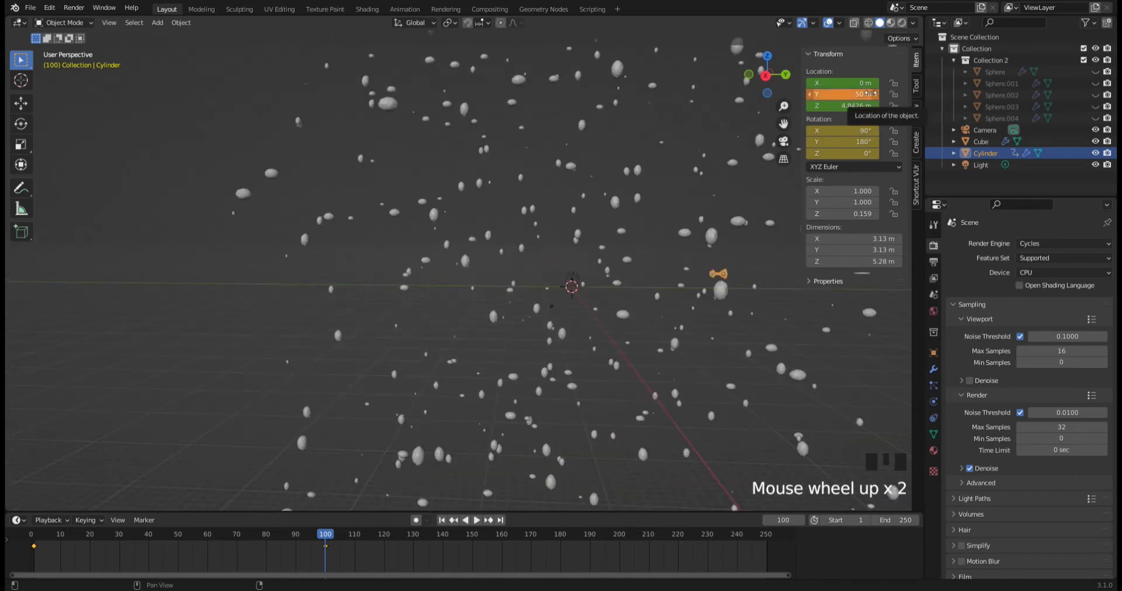
pyautogui.press('i')
pyautogui.moveTo(335, 535); pyautogui.dragTo(92, 551)
# Play and scrub the animation from frame 0 to around frame 100 to check the cylinder's movement and rotation.
pyautogui.scroll(13, 514, 256)
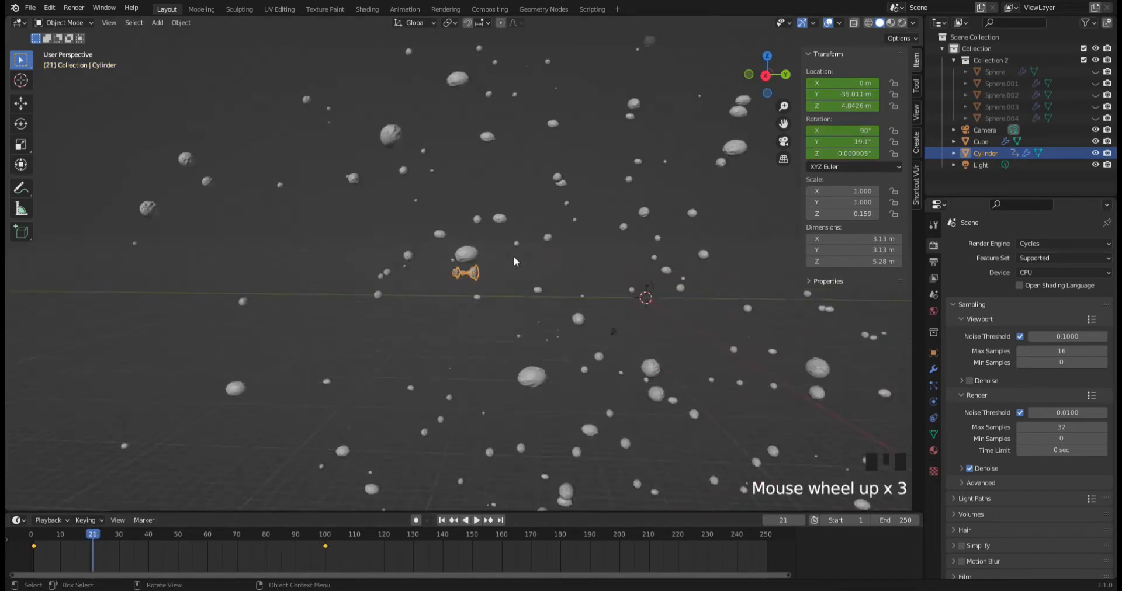
pyautogui.keyDown('shift'); pyautogui.moveTo(443, 281); pyautogui.dragTo(612, 268, button='middle'); pyautogui.keyUp('shift')
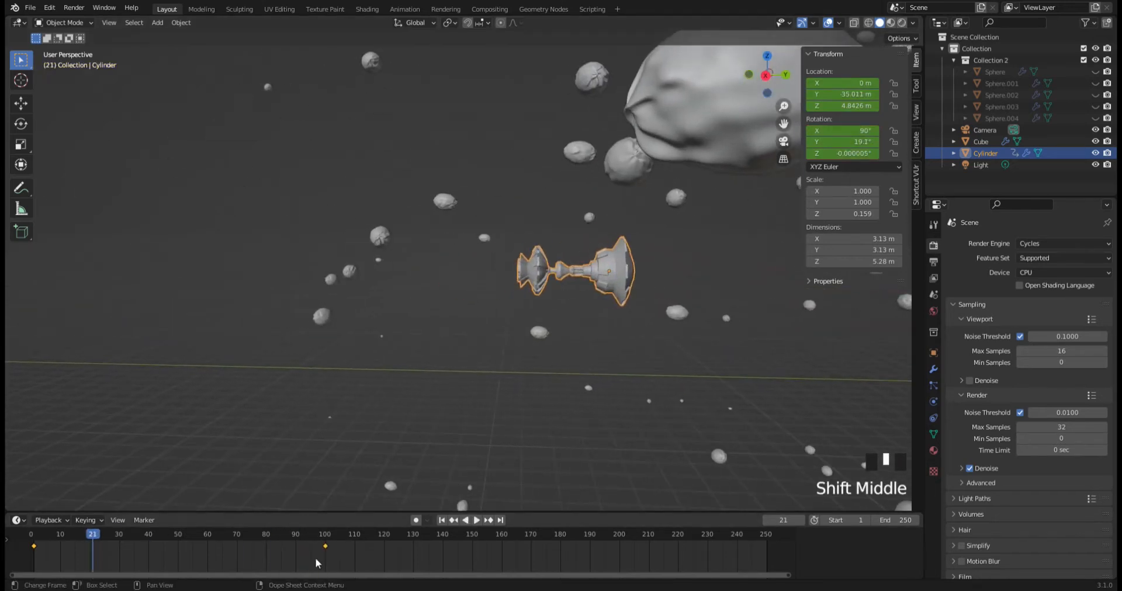
pyautogui.moveTo(105, 538); pyautogui.dragTo(32, 547)
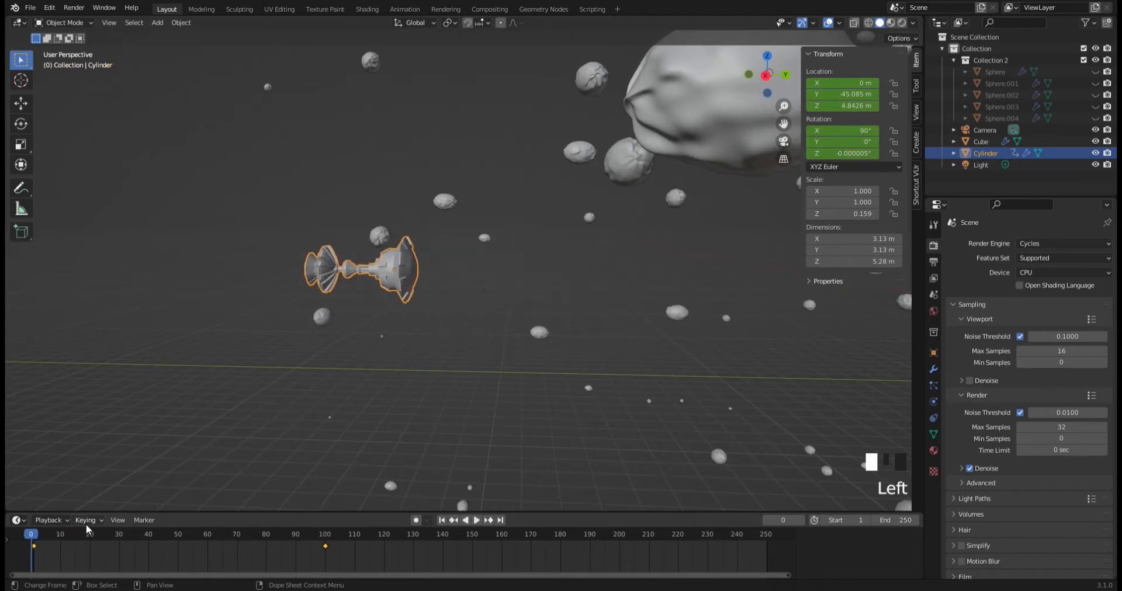
pyautogui.press('space')
pyautogui.press('space')
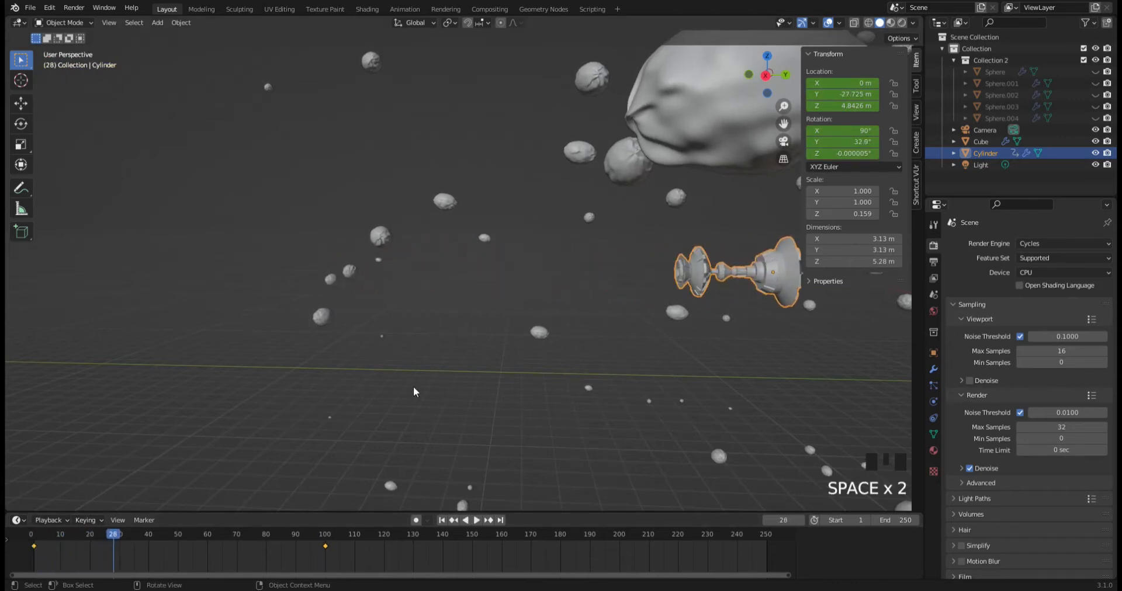
pyautogui.moveTo(118, 545); pyautogui.dragTo(326, 556)
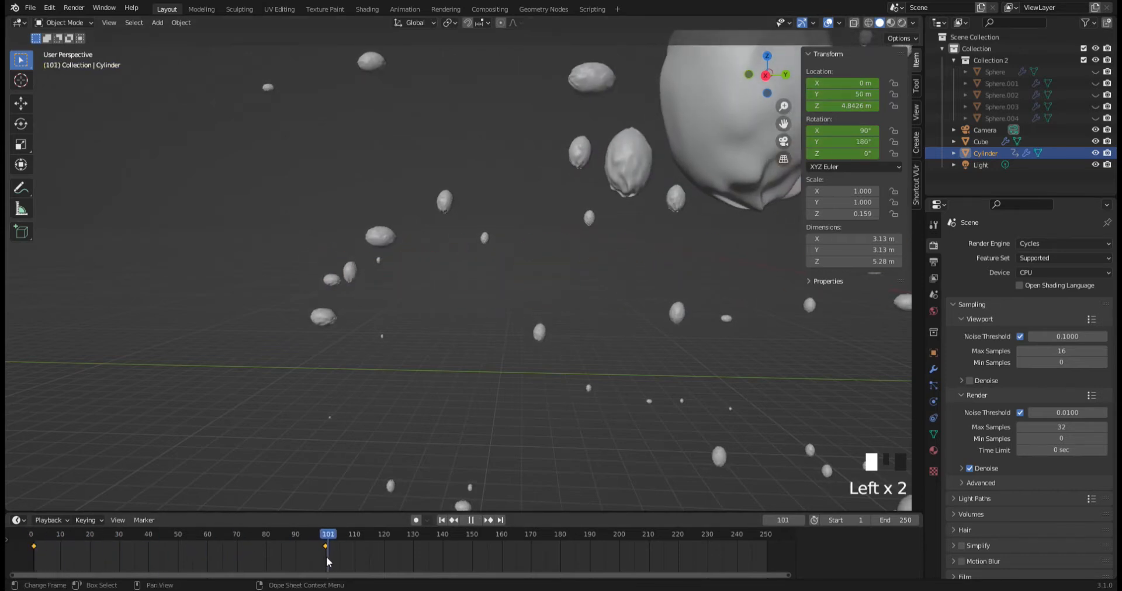
pyautogui.press('space')
pyautogui.scroll(-7, 456, 434)
pyautogui.scroll(-4, 467, 413)
pyautogui.keyDown('shift'); pyautogui.moveTo(468, 413); pyautogui.dragTo(278, 458, button='middle'); pyautogui.keyUp('shift')
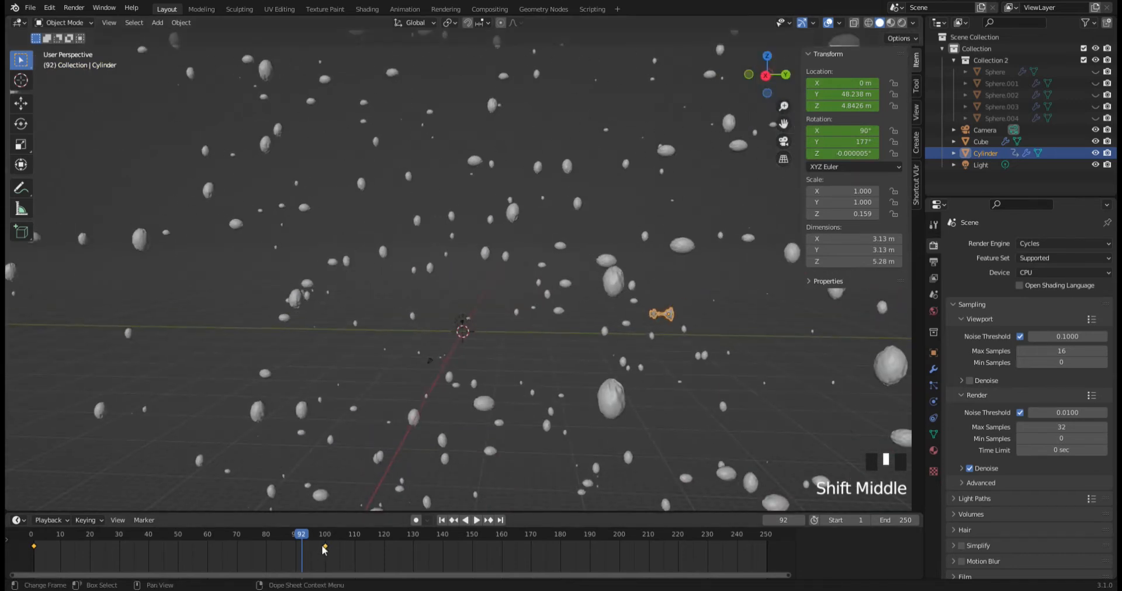
# Move only the cylinder's keyframe at frame 100 to frame 200, keeping the one at frame 1 in place.
pyautogui.moveTo(326, 550); pyautogui.dragTo(697, 559)
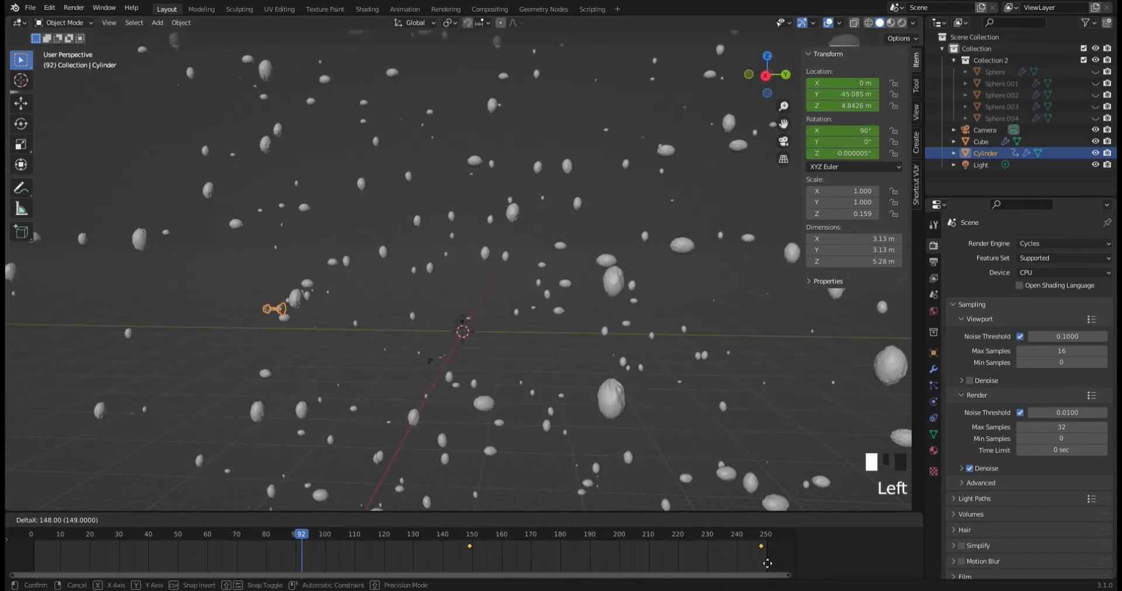
pyautogui.moveTo(772, 563); pyautogui.dragTo(622, 568)
pyautogui.click(339, 546)
pyautogui.click(325, 548)
# Play the animation from frame 0, following the cylinder closely to examine its flight through the asteroid field.
pyautogui.moveTo(245, 552); pyautogui.dragTo(33, 552)
pyautogui.scroll(3, 281, 303)
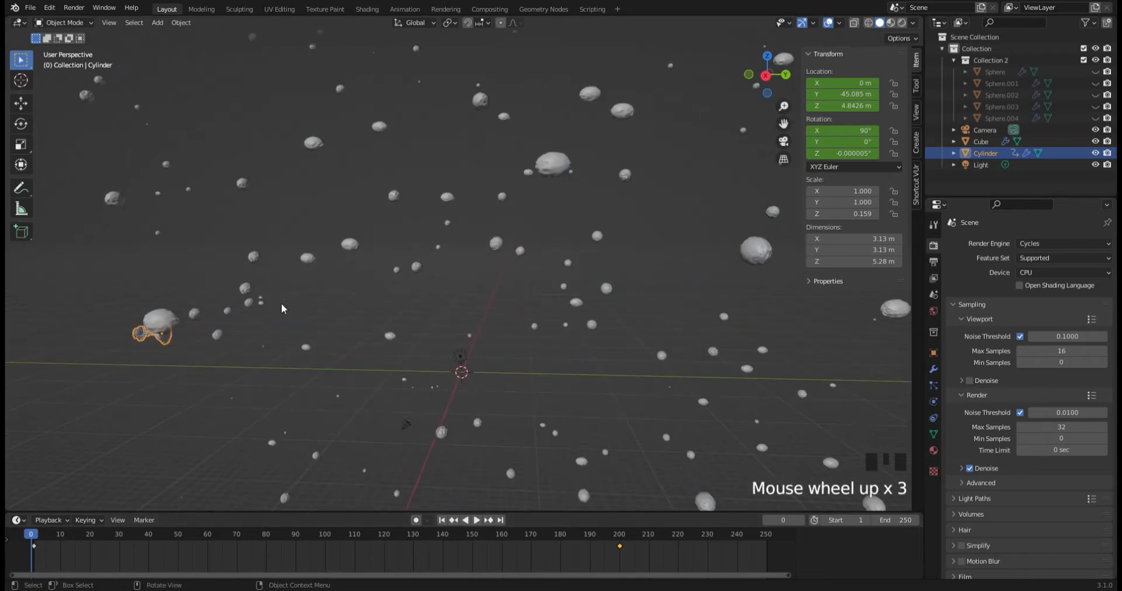
pyautogui.press('KP_Decimal')
pyautogui.press('space')
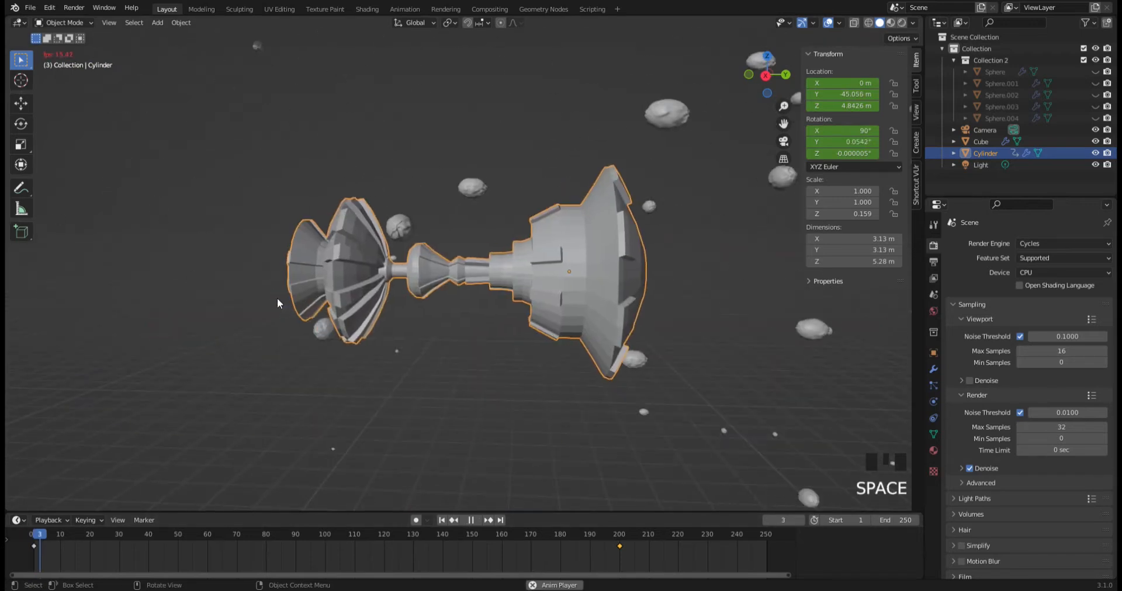
pyautogui.scroll(-5, 277, 300)
pyautogui.keyDown('shift'); pyautogui.moveTo(277, 299); pyautogui.dragTo(222, 305, button='middle'); pyautogui.keyUp('shift')
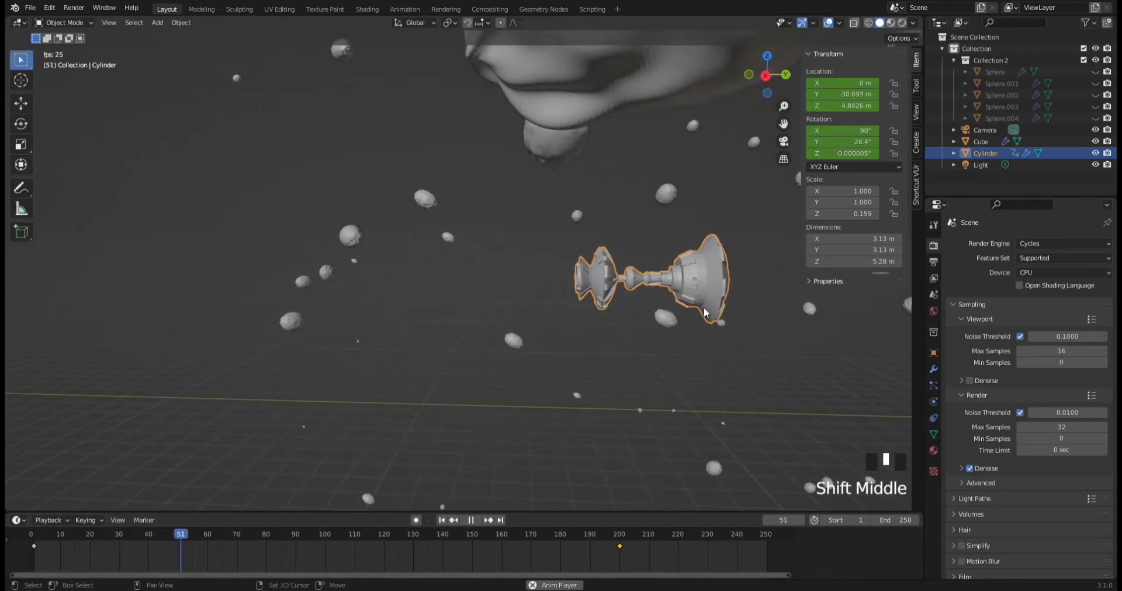
pyautogui.keyDown('shift'); pyautogui.moveTo(707, 310); pyautogui.dragTo(139, 319, button='middle'); pyautogui.keyUp('shift')
pyautogui.keyDown('shift'); pyautogui.moveTo(625, 278); pyautogui.dragTo(421, 296, button='middle'); pyautogui.keyUp('shift')
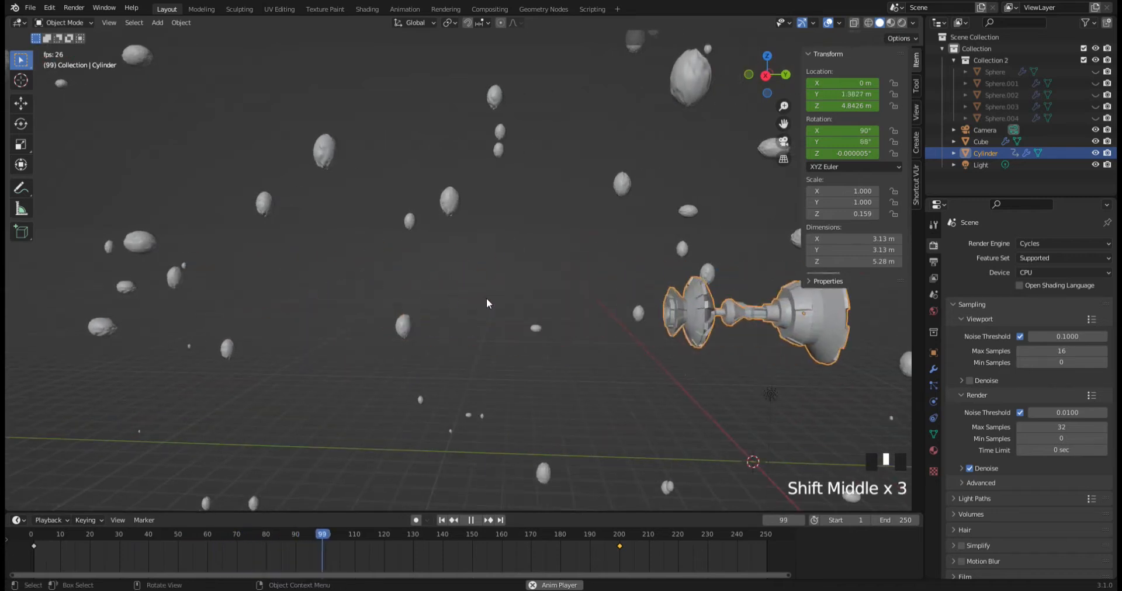
pyautogui.scroll(-11, 534, 299)
pyautogui.keyDown('shift'); pyautogui.moveTo(534, 302); pyautogui.dragTo(560, 297, button='middle'); pyautogui.keyUp('shift')
pyautogui.scroll(6, 480, 291)
pyautogui.scroll(-2, 508, 303)
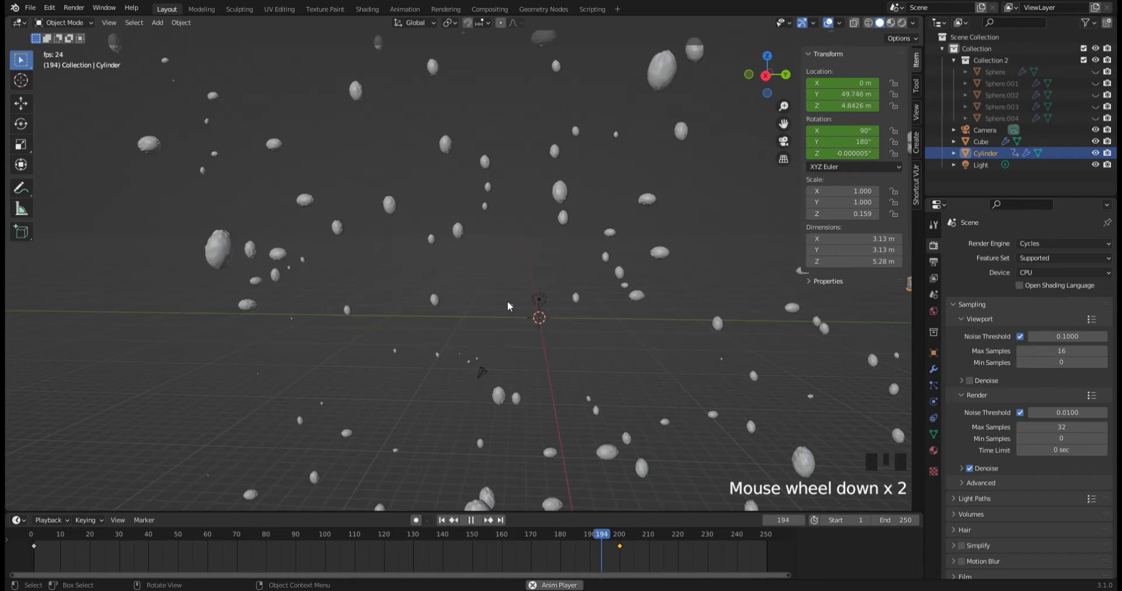
pyautogui.moveTo(507, 301); pyautogui.dragTo(511, 295, button='middle')
pyautogui.press('space')
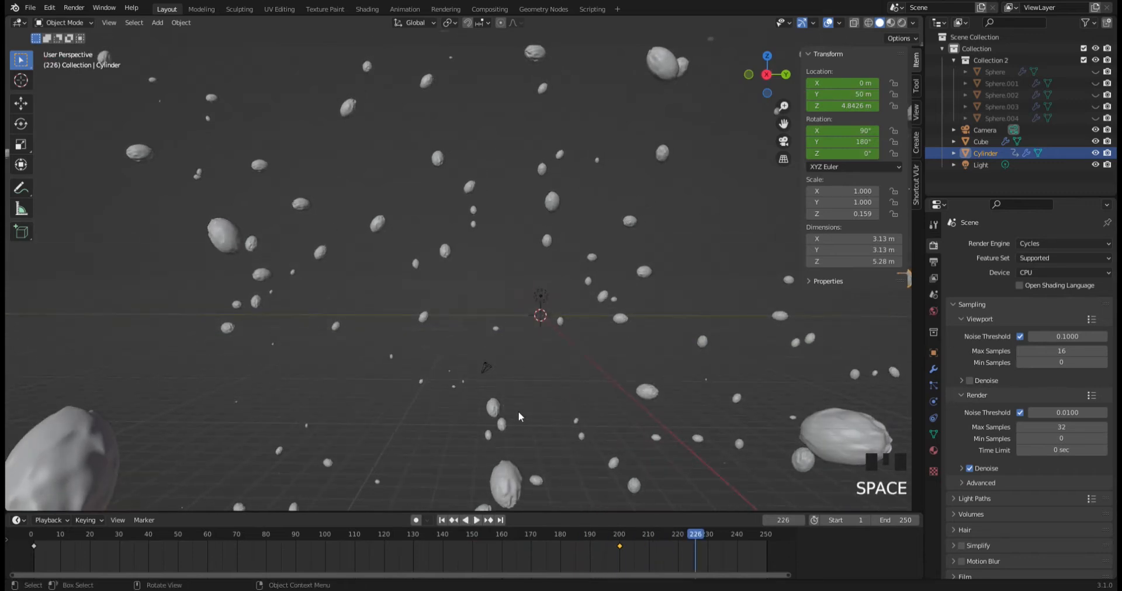
# Replay the opening of the animation from the first frame to judge the cylinder's rotation speed.
pyautogui.click(441, 520)
pyautogui.press('space')
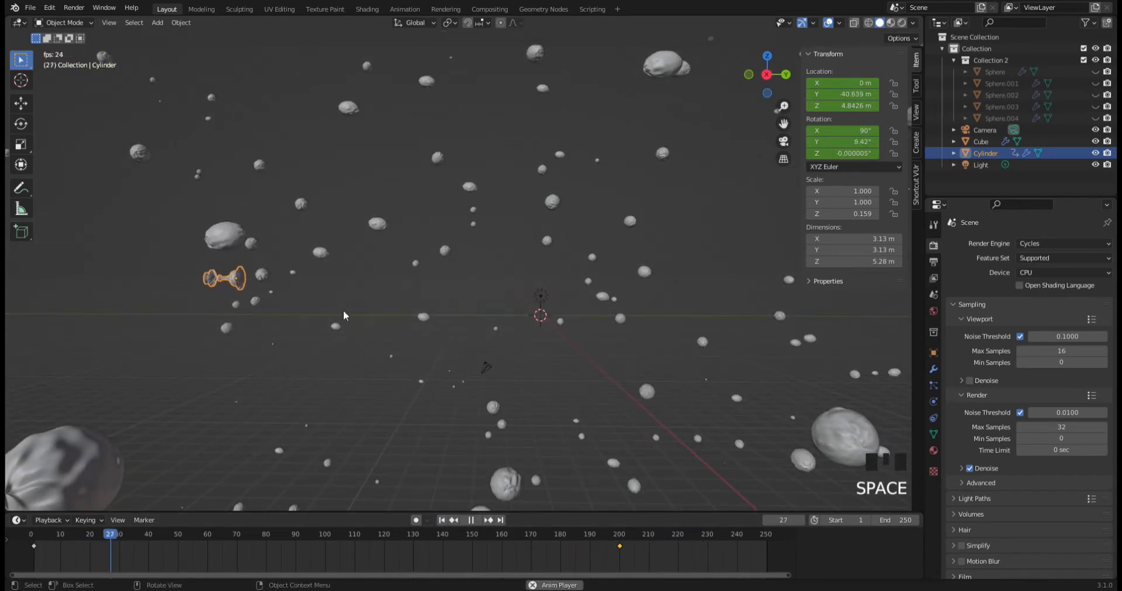
pyautogui.press('space')
# At frame 200, set the cylinder's Y rotation to 360° and insert a rotation keyframe.
pyautogui.click(620, 544)
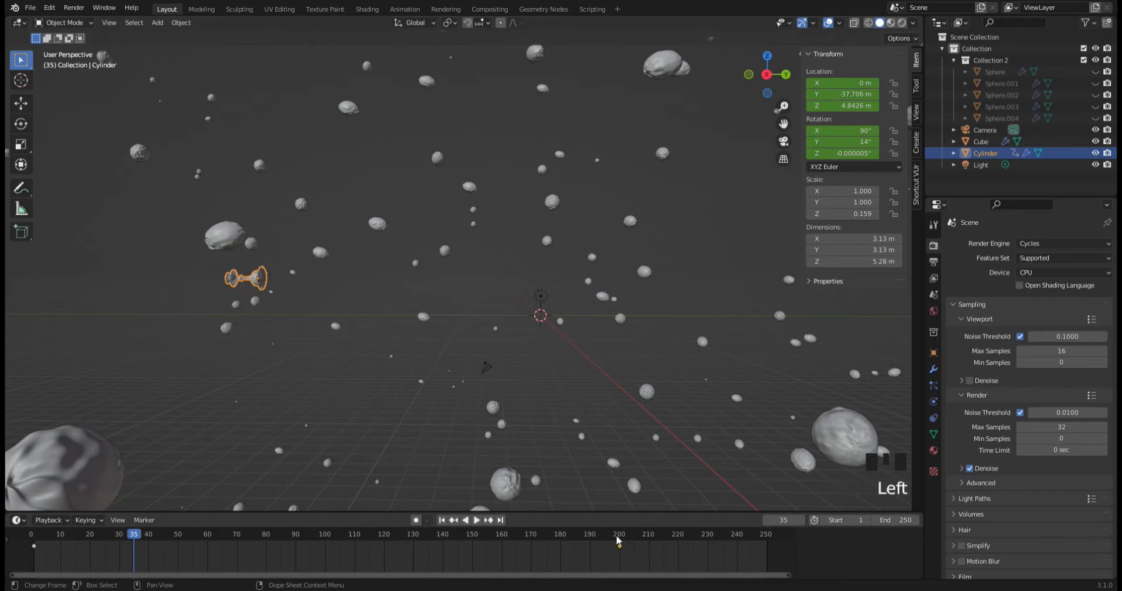
pyautogui.click(619, 542)
pyautogui.click(620, 539)
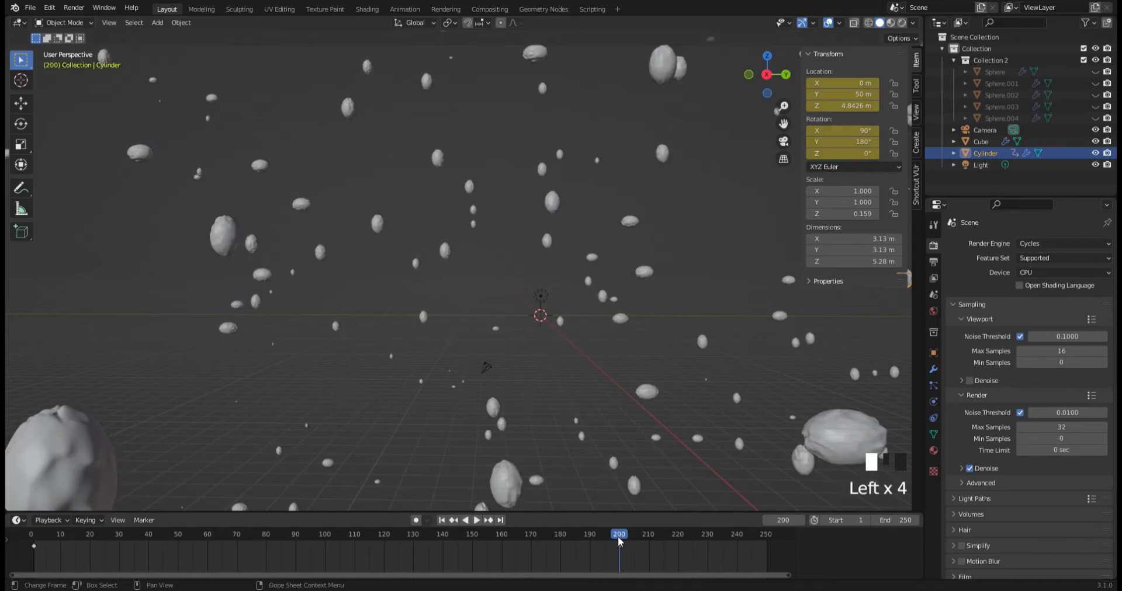
pyautogui.click(835, 145)
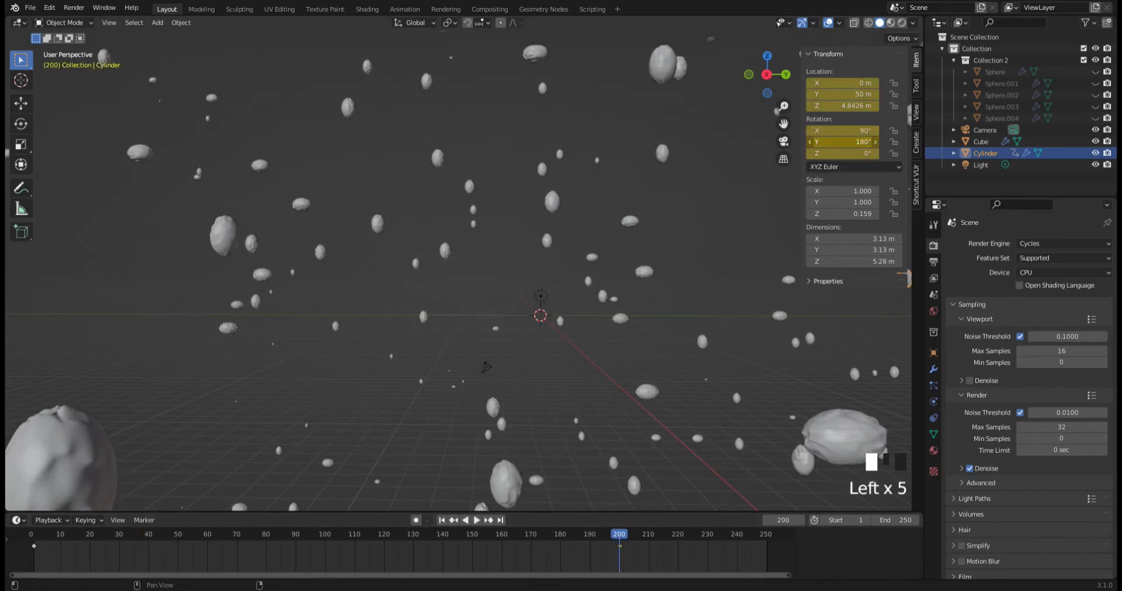
pyautogui.click(834, 147)
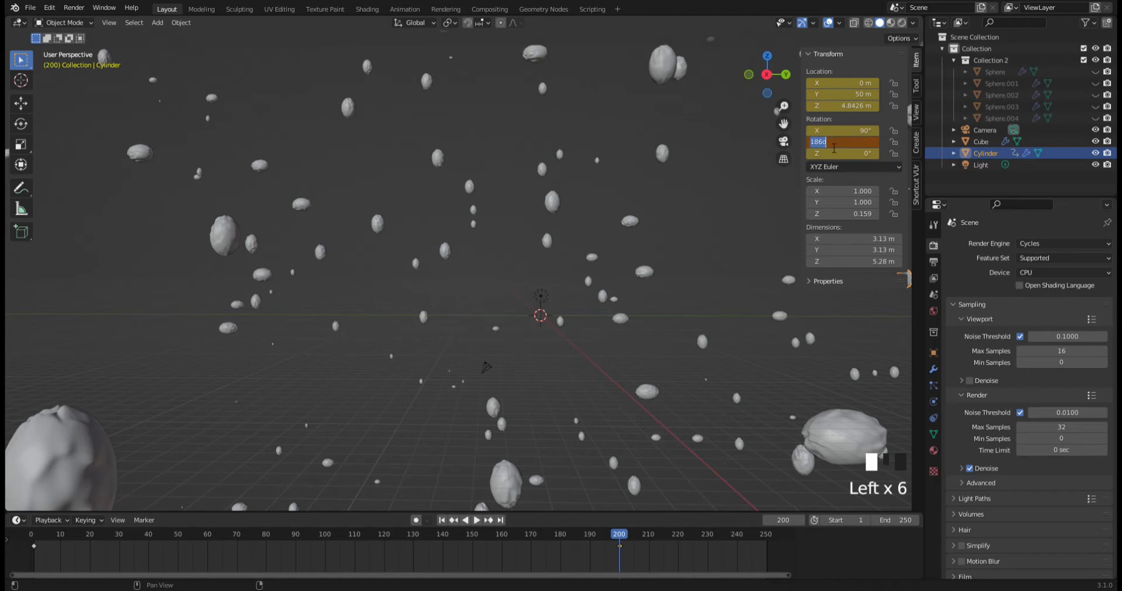
pyautogui.press('Return')
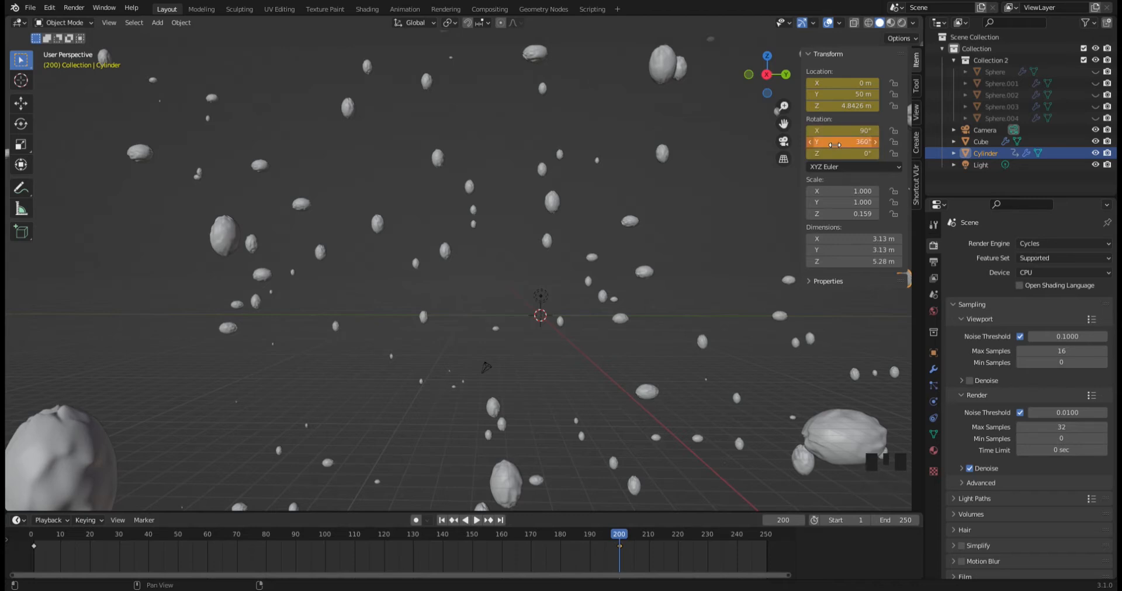
pyautogui.press('i')
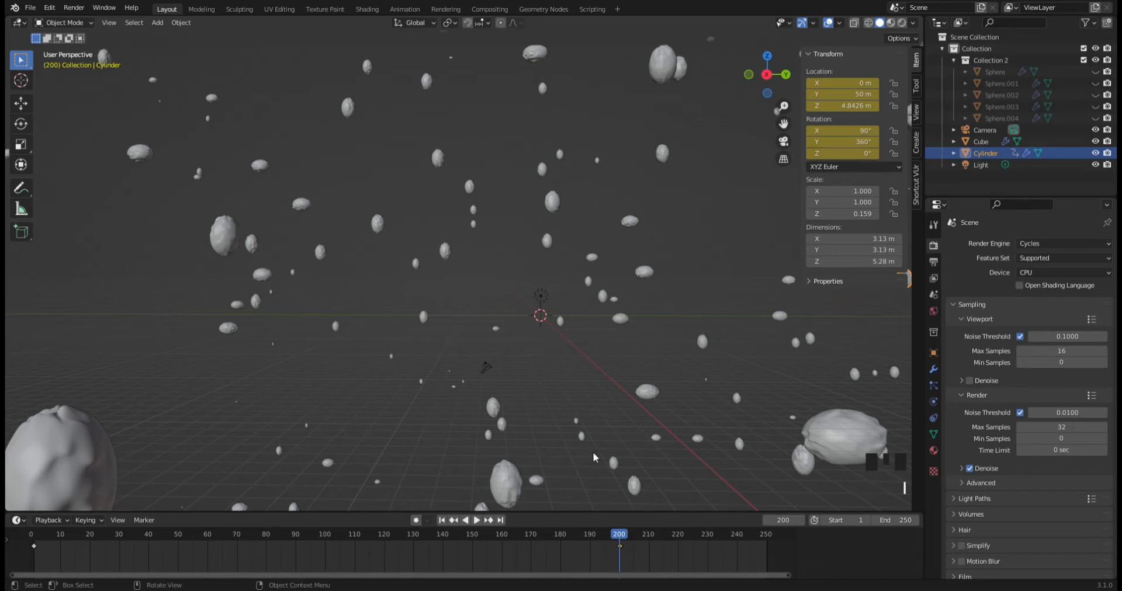
# Preview the animation to check the cylinder's rotation with the 360° keyframe.
pyautogui.moveTo(620, 536)
pyautogui.mouseDown()
pyautogui.moveTo(304, 537)
pyautogui.moveTo(619, 542)
pyautogui.mouseUp()
pyautogui.click(477, 520)
pyautogui.press('space')
# At frame 200, set the cylinder's Y rotation to 1000° and insert a rotation keyframe.
pyautogui.doubleClick(840, 142)
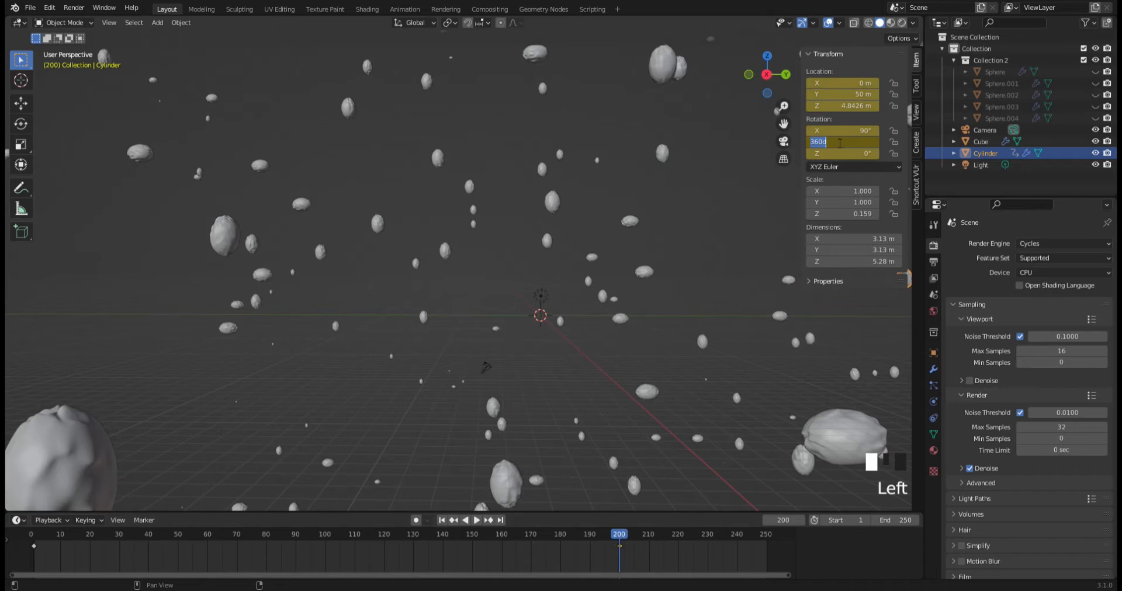
pyautogui.write('1000')
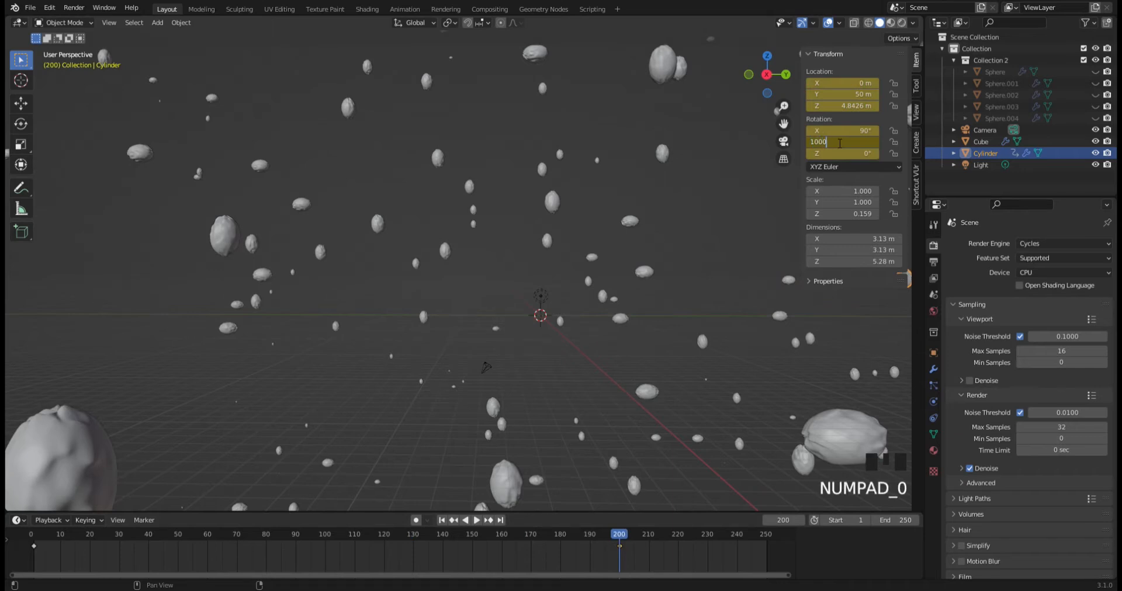
pyautogui.press('Return')
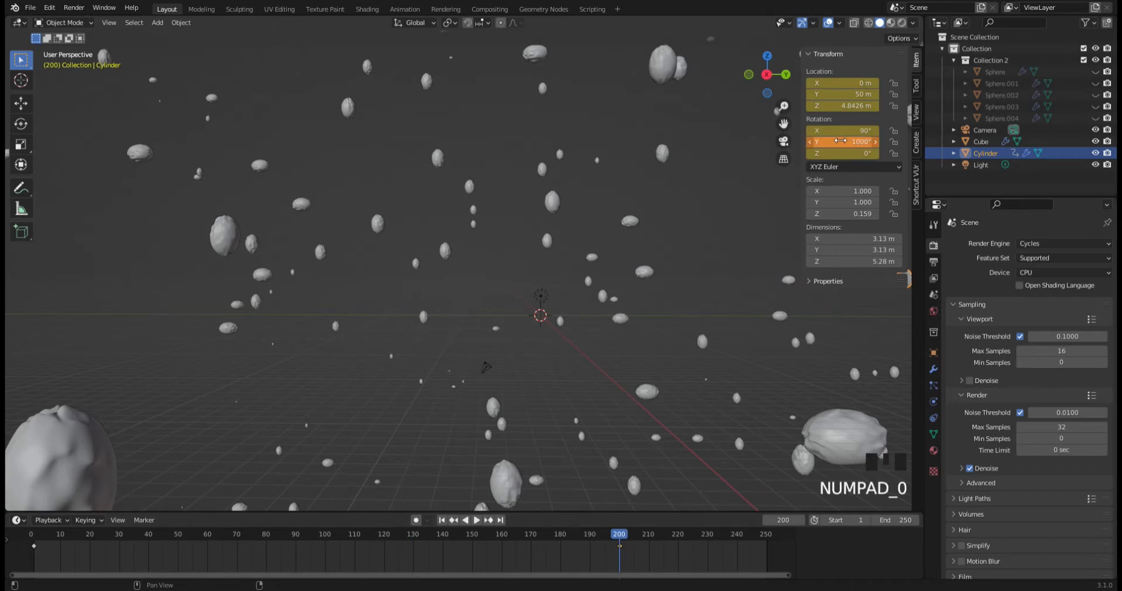
pyautogui.press('i')
# Play the animation from frame 0 to check the cylinder's spin with the 1000° keyframe.
pyautogui.moveTo(619, 541); pyautogui.dragTo(23, 562)
pyautogui.press('space')
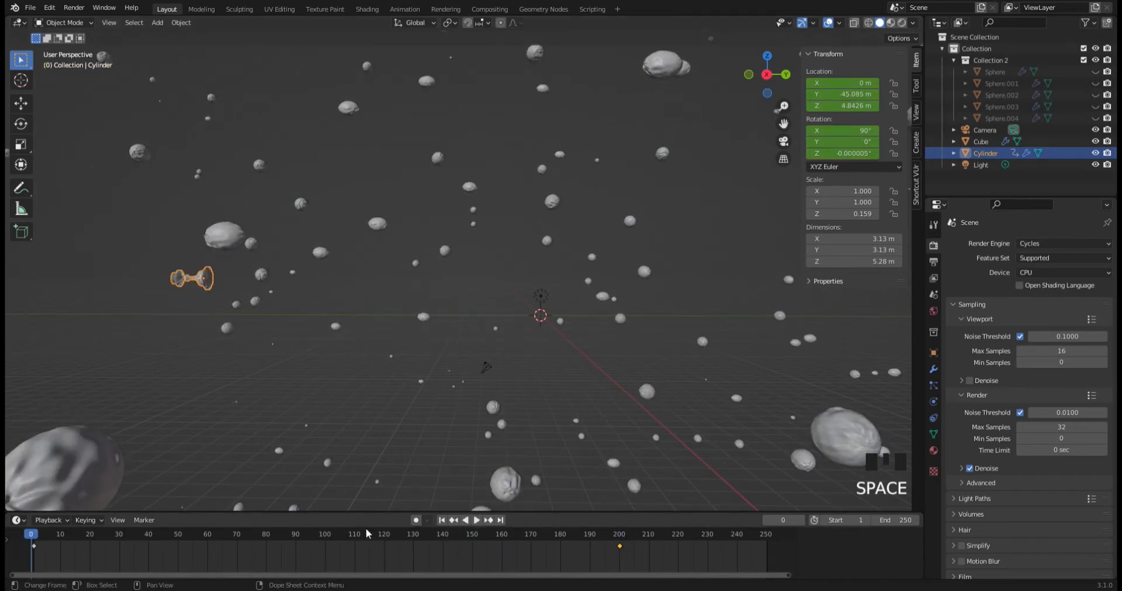
pyautogui.press('space')
pyautogui.press('space')
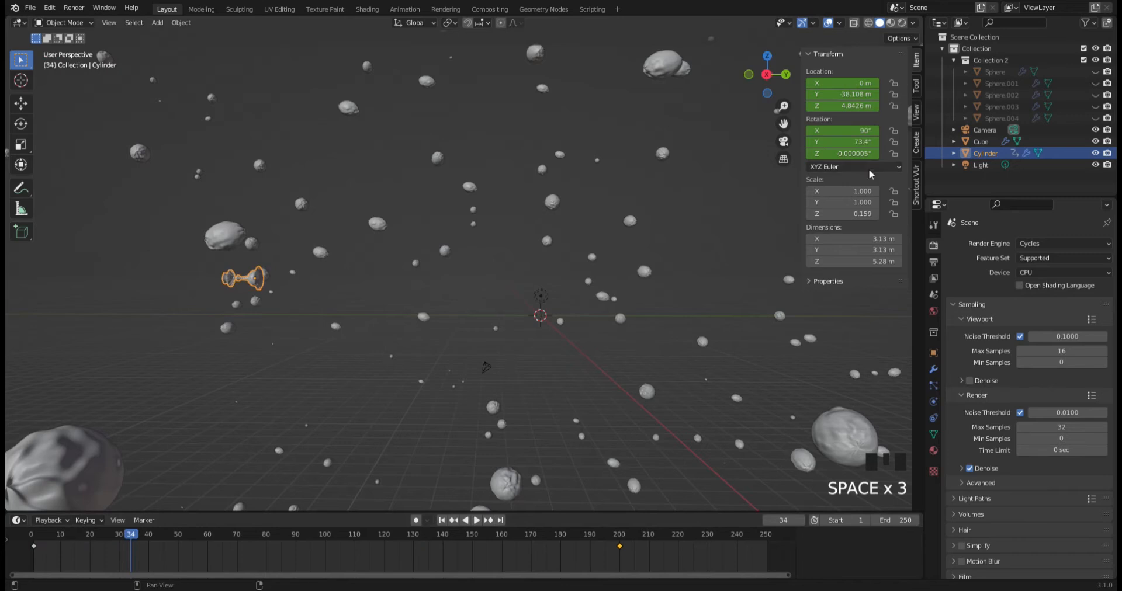
# At frame 200, set the cylinder's Y rotation to 500° and insert a rotation keyframe.
pyautogui.click(618, 537)
pyautogui.click(618, 539)
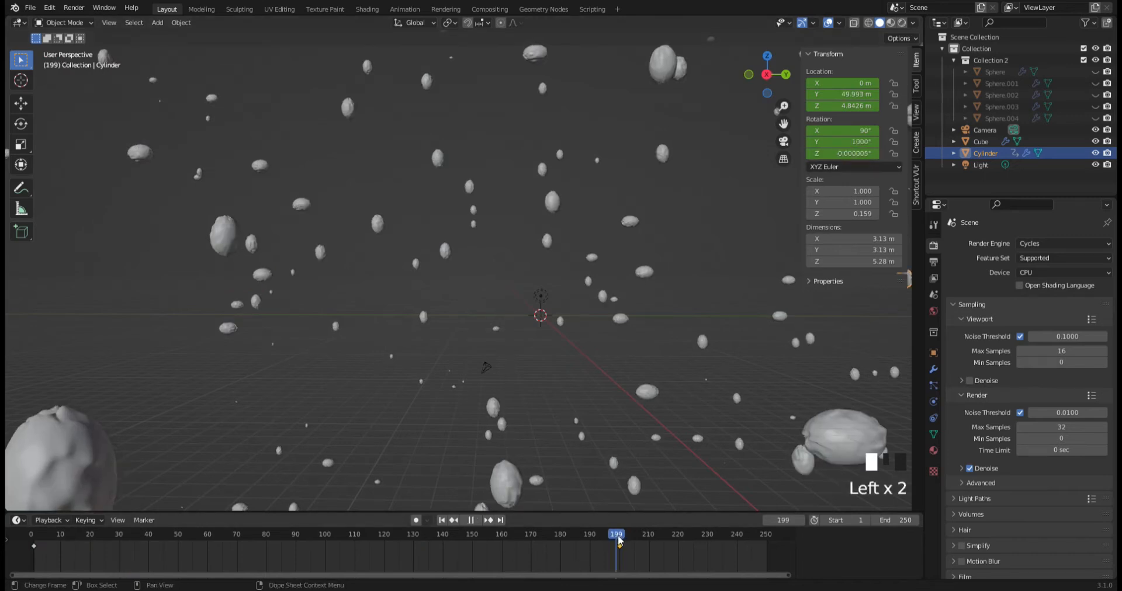
pyautogui.moveTo(618, 536); pyautogui.dragTo(619, 536)
pyautogui.click(873, 146)
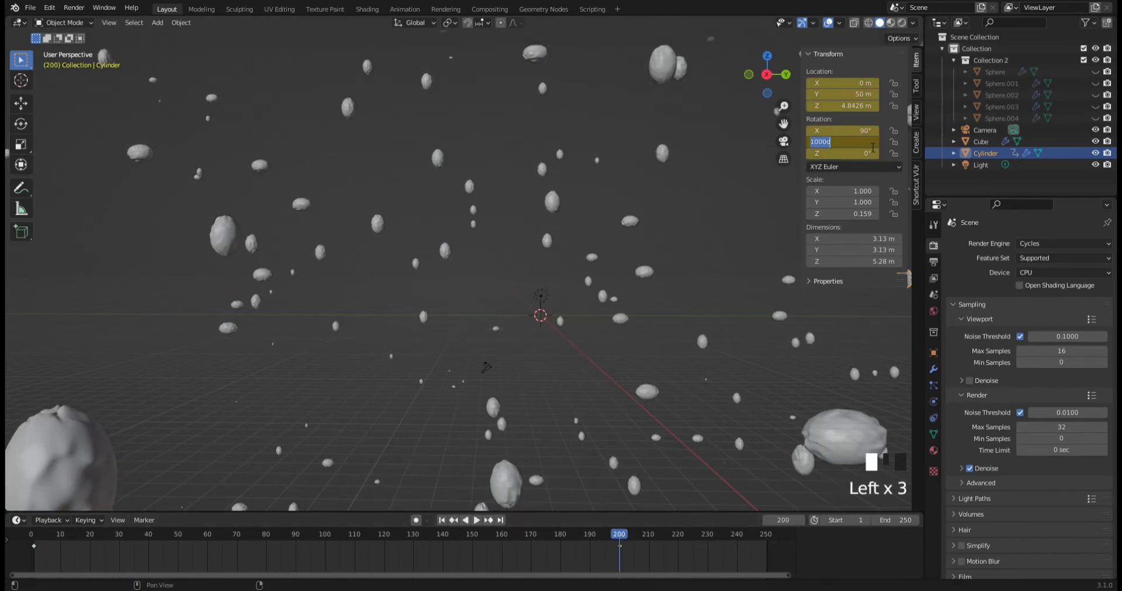
pyautogui.write('500')
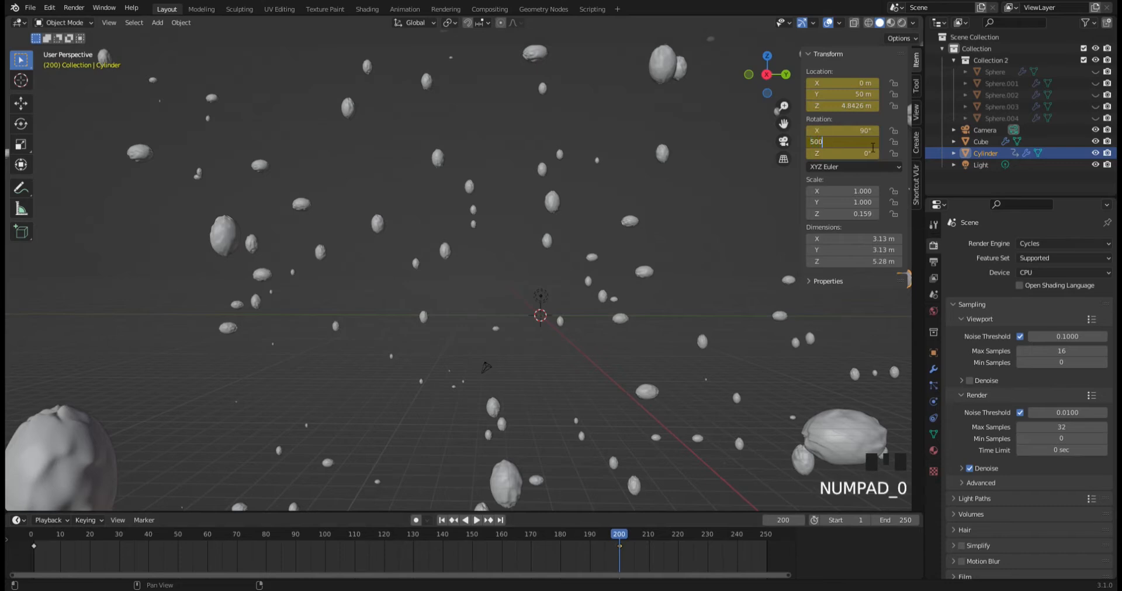
pyautogui.press('Return')
pyautogui.press('i')
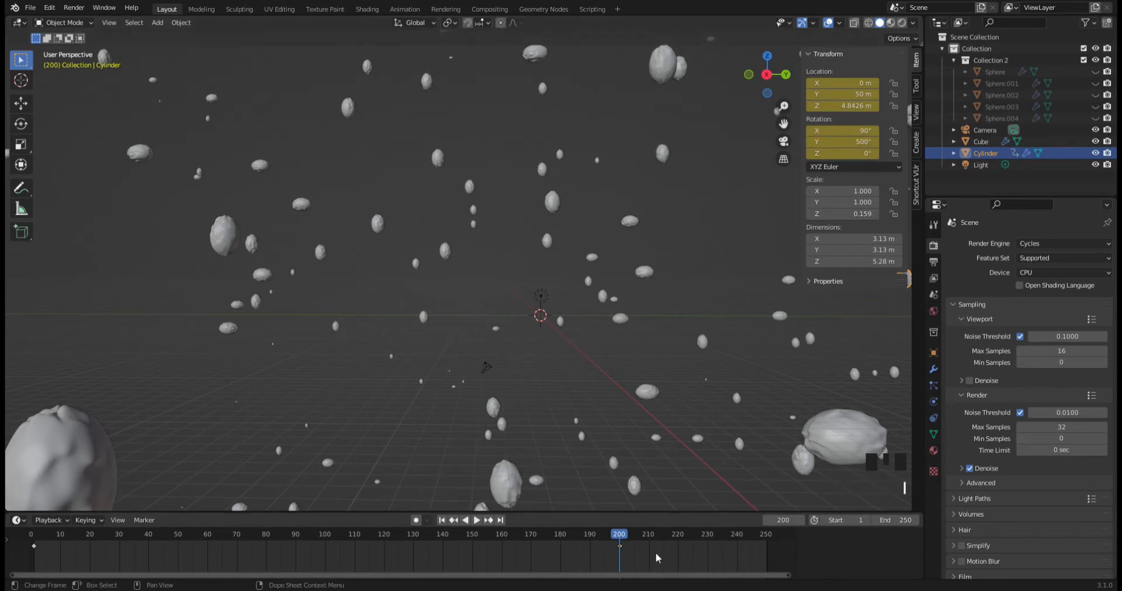
# Play the early part of the animation to check the cylinder's spin with the 500° keyframe.
pyautogui.moveTo(634, 545); pyautogui.dragTo(76, 555)
pyautogui.press('space')
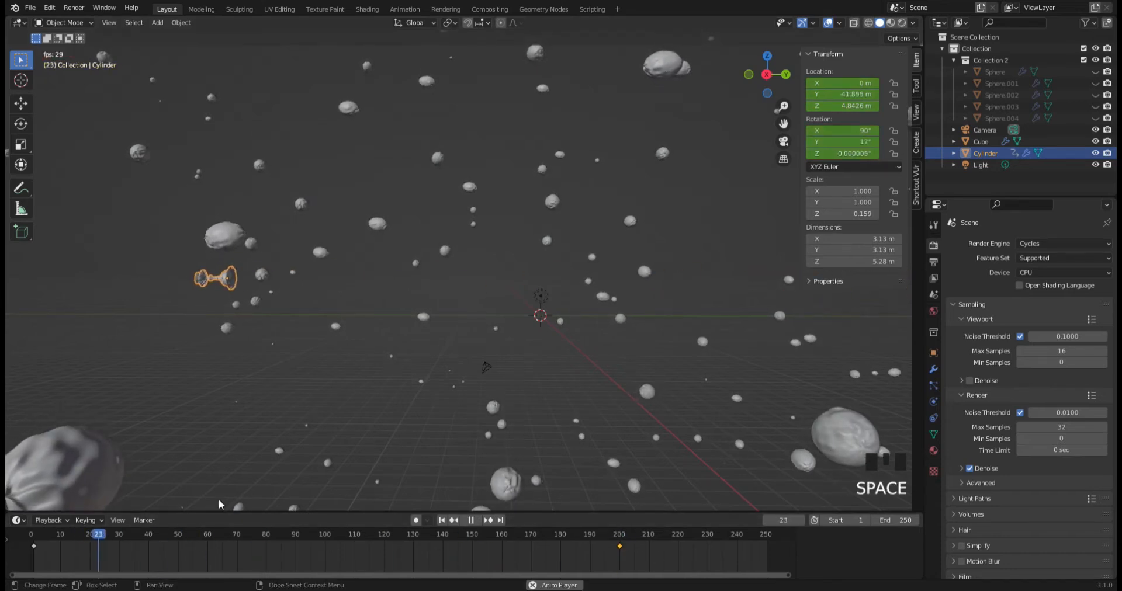
pyautogui.press('space')
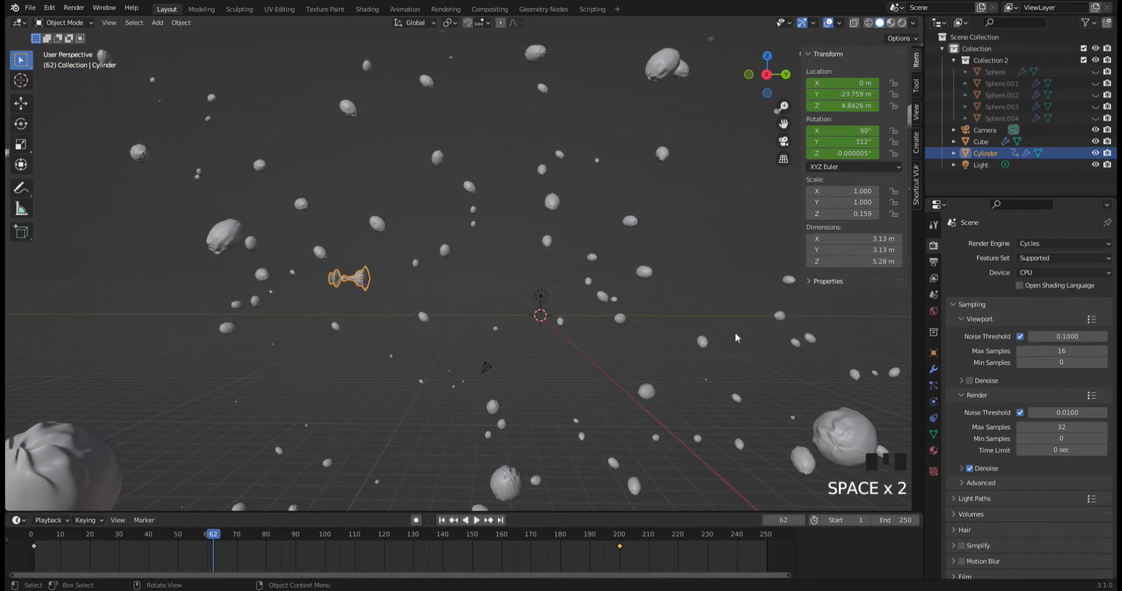
# At frame 200, set the cylinder's Y rotation to 400° and insert a rotation keyframe.
pyautogui.click(620, 539)
pyautogui.doubleClick(843, 144)
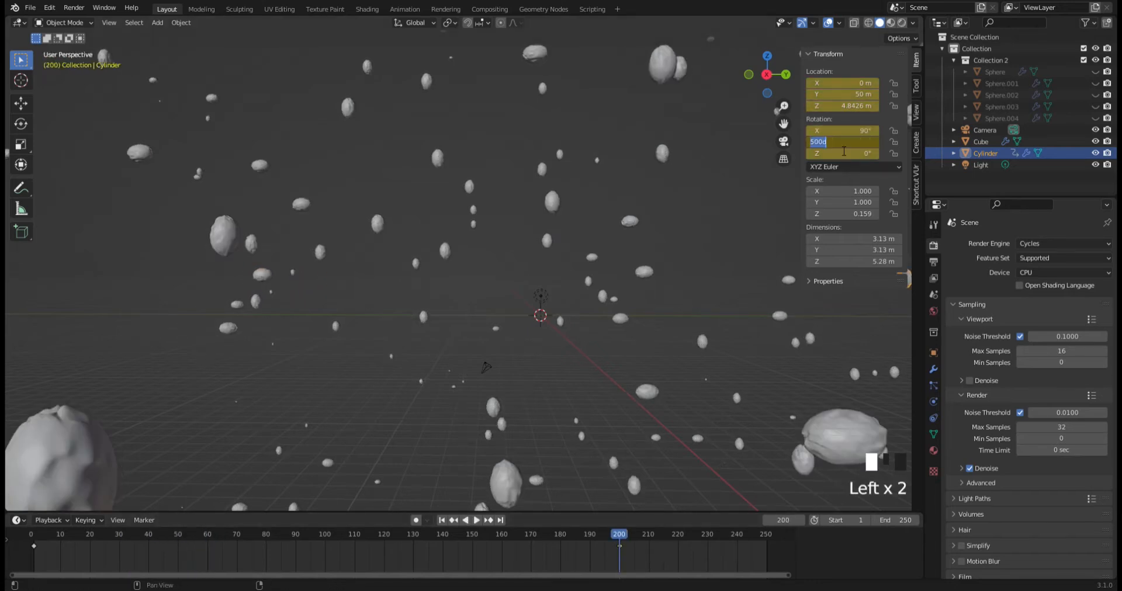
pyautogui.write('400')
pyautogui.press('Return')
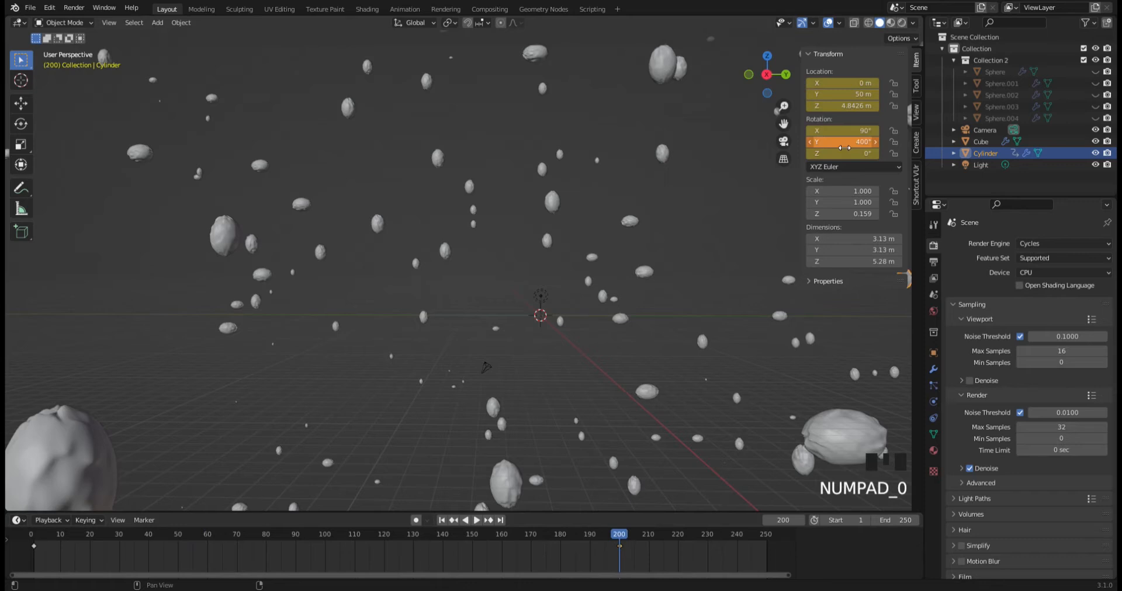
pyautogui.press('i')
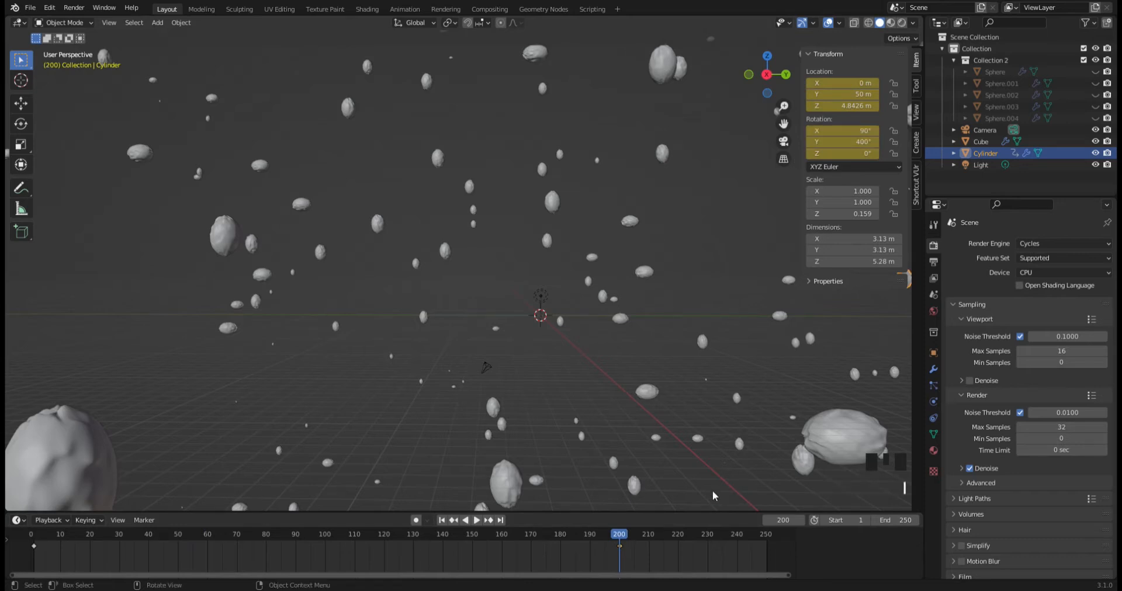
# Play the animation from near the start to check the cylinder's spin with the 400° keyframe.
pyautogui.moveTo(619, 540); pyautogui.dragTo(554, 529)
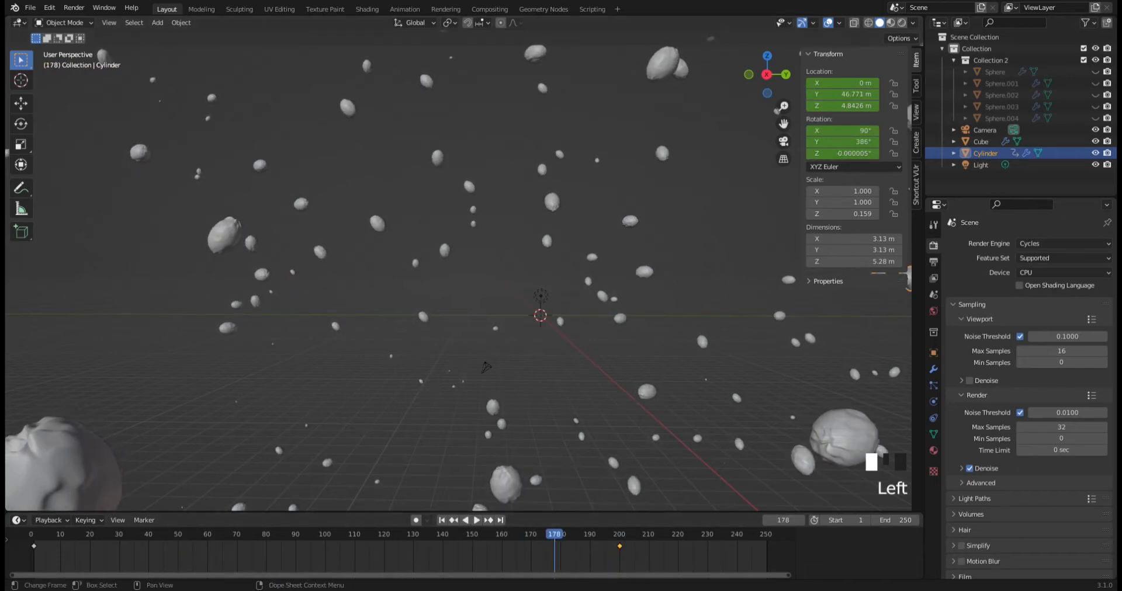
pyautogui.click(548, 533)
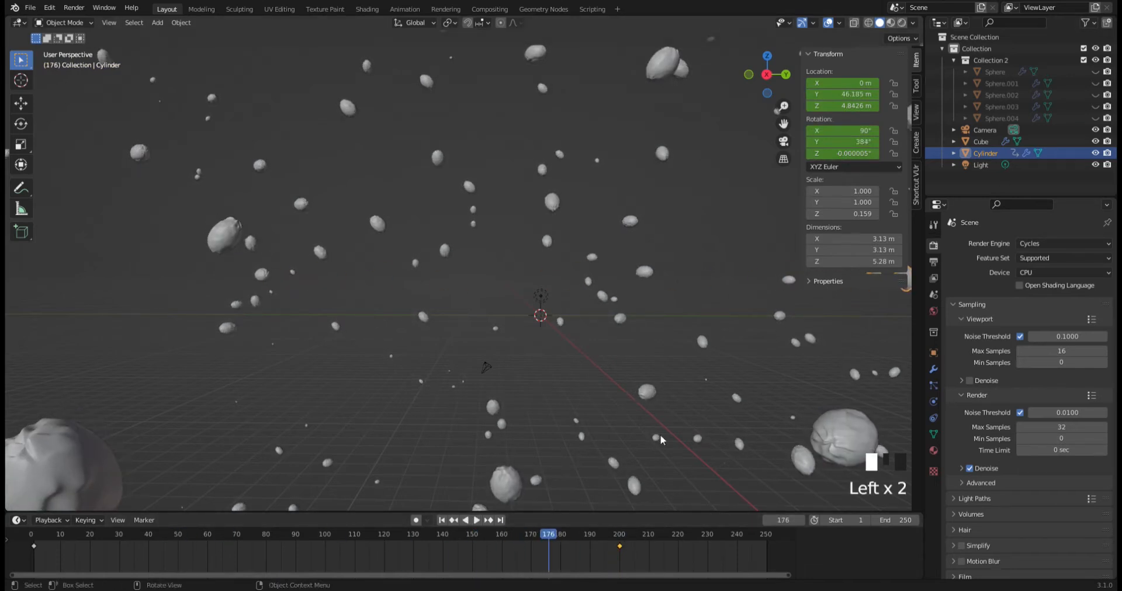
pyautogui.moveTo(548, 536); pyautogui.dragTo(36, 578)
pyautogui.press('space')
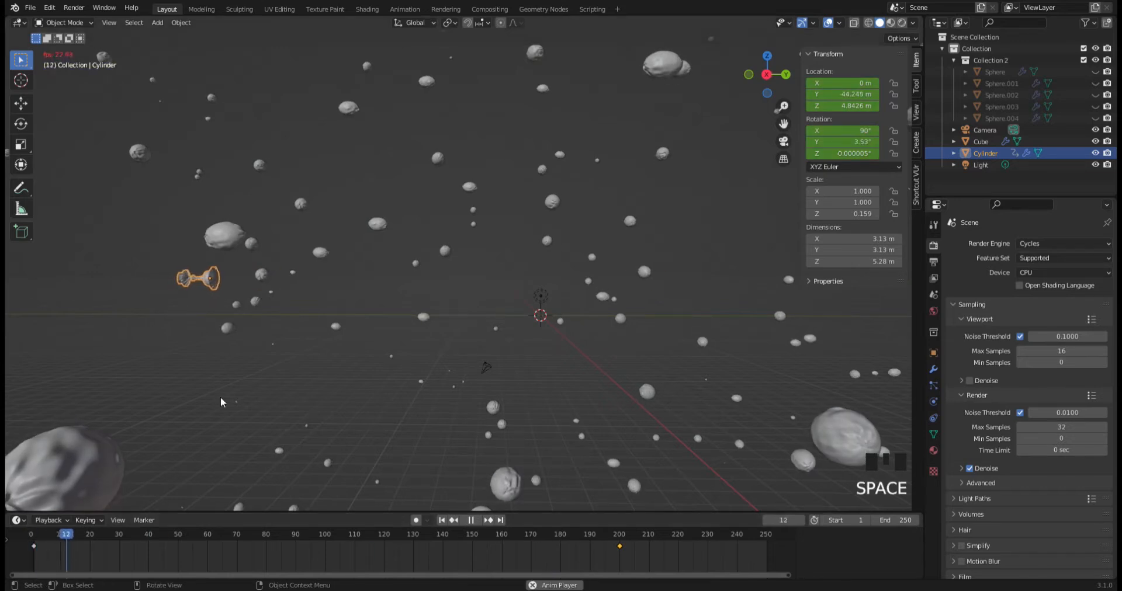
pyautogui.press('space')
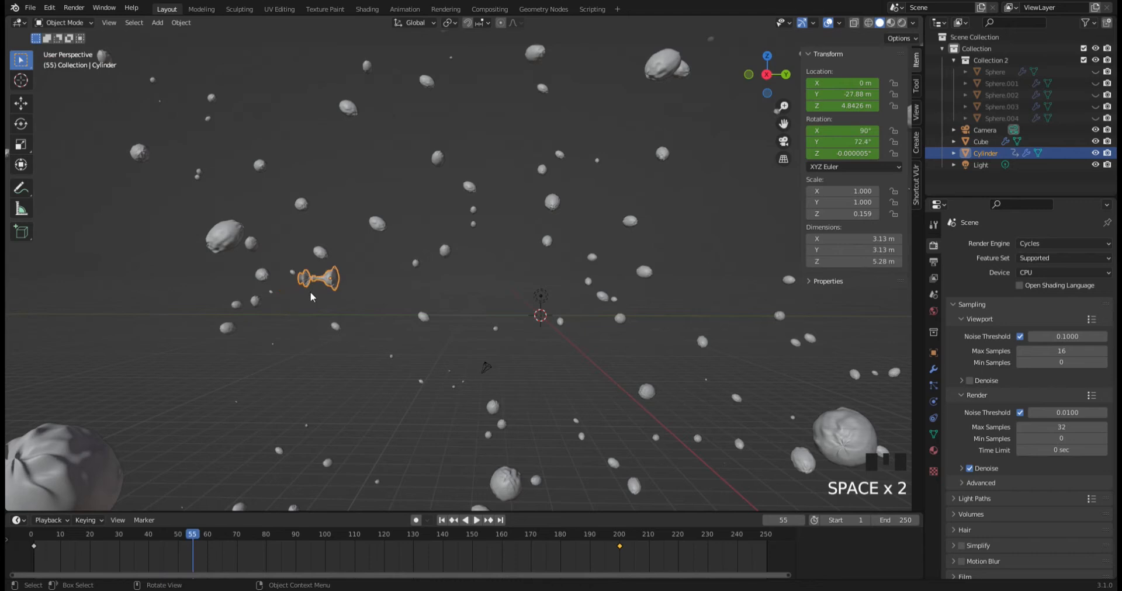
# Return to frame 1, frame the cylinder closely from the side, and select it.
pyautogui.scroll(3, 478, 321)
pyautogui.click(846, 398)
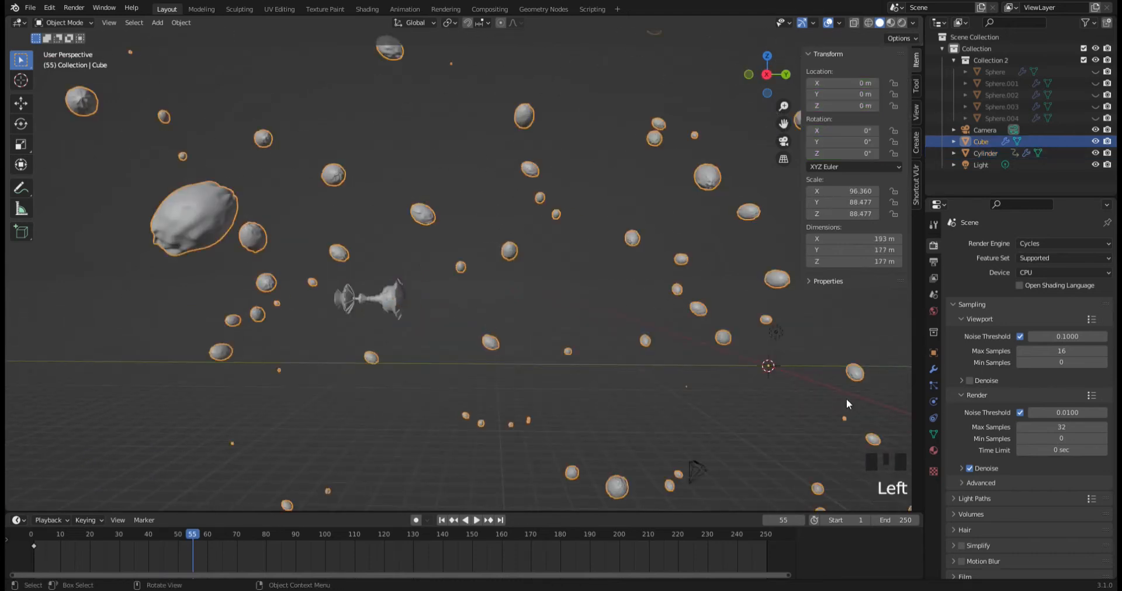
pyautogui.click(696, 471)
pyautogui.click(696, 470)
pyautogui.keyDown('shift'); pyautogui.moveTo(471, 425); pyautogui.dragTo(653, 400, button='middle'); pyautogui.keyUp('shift')
pyautogui.scroll(1, 633, 405)
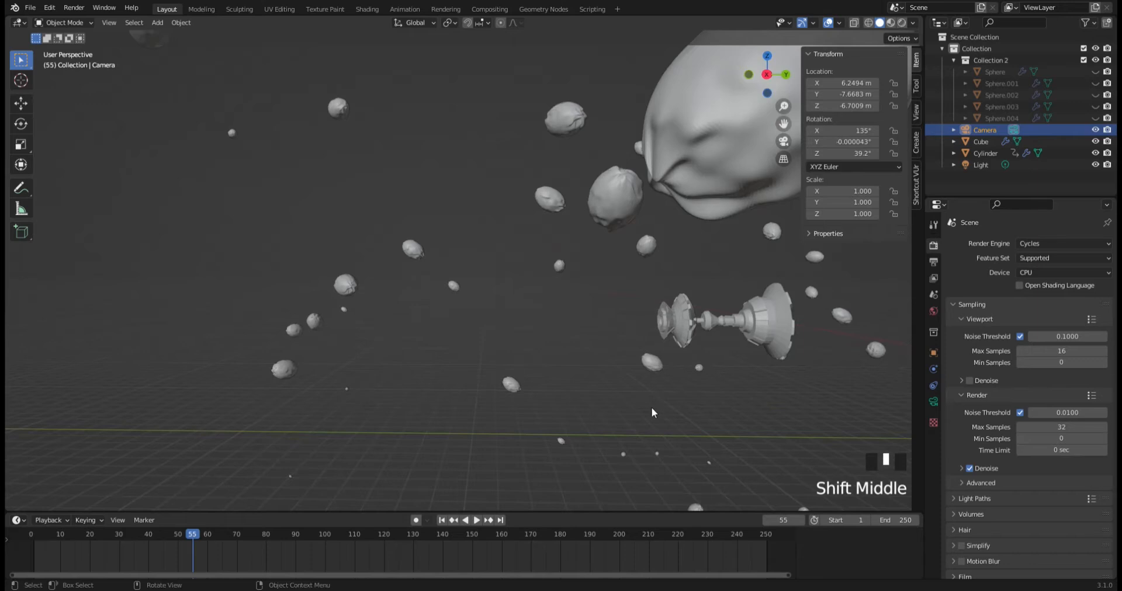
pyautogui.click(441, 520)
pyautogui.keyDown('shift'); pyautogui.moveTo(358, 168); pyautogui.dragTo(568, 226, button='middle'); pyautogui.keyUp('shift')
pyautogui.scroll(4, 555, 266)
pyautogui.keyDown('shift'); pyautogui.moveTo(554, 266); pyautogui.dragTo(508, 170, button='middle'); pyautogui.keyUp('shift')
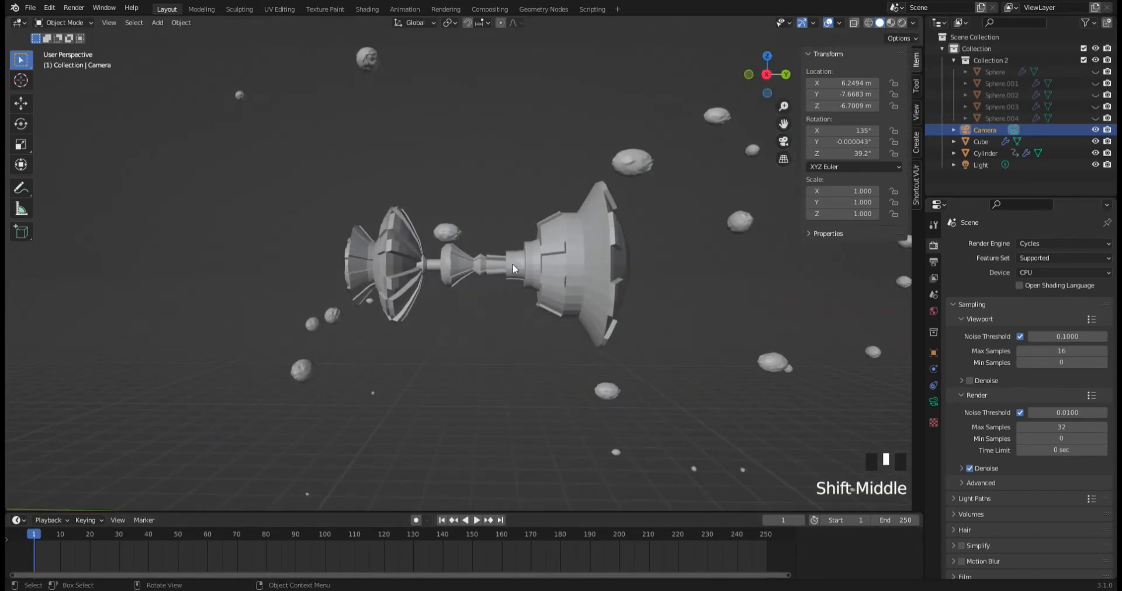
pyautogui.click(530, 263)
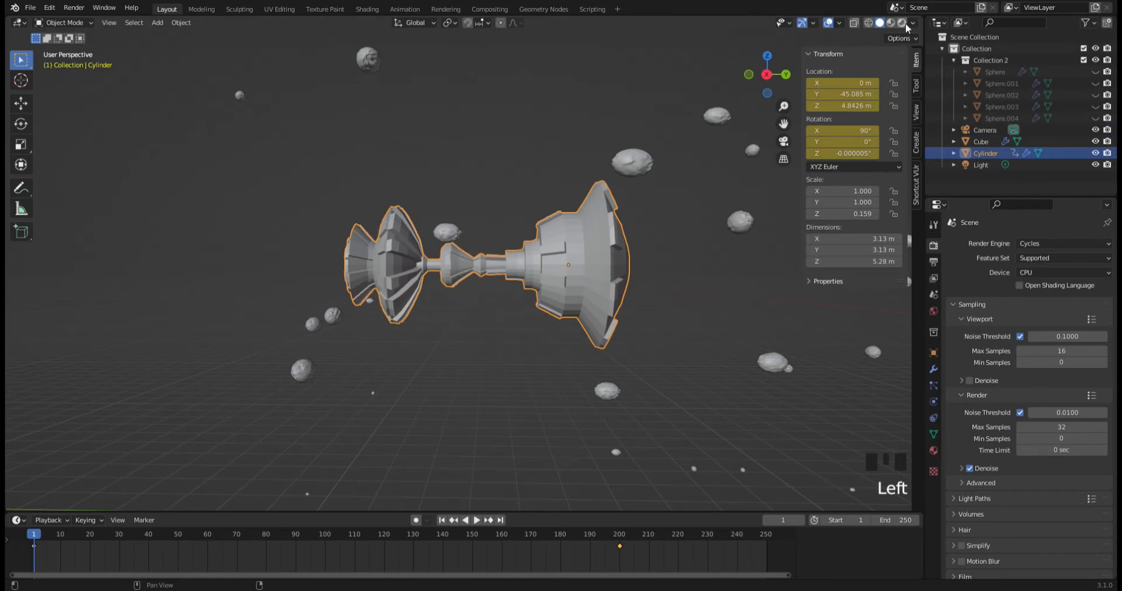
# Preview the cylinder in Rendered viewport shading, and return to Solid shading.
pyautogui.click(903, 22)
pyautogui.click(902, 22)
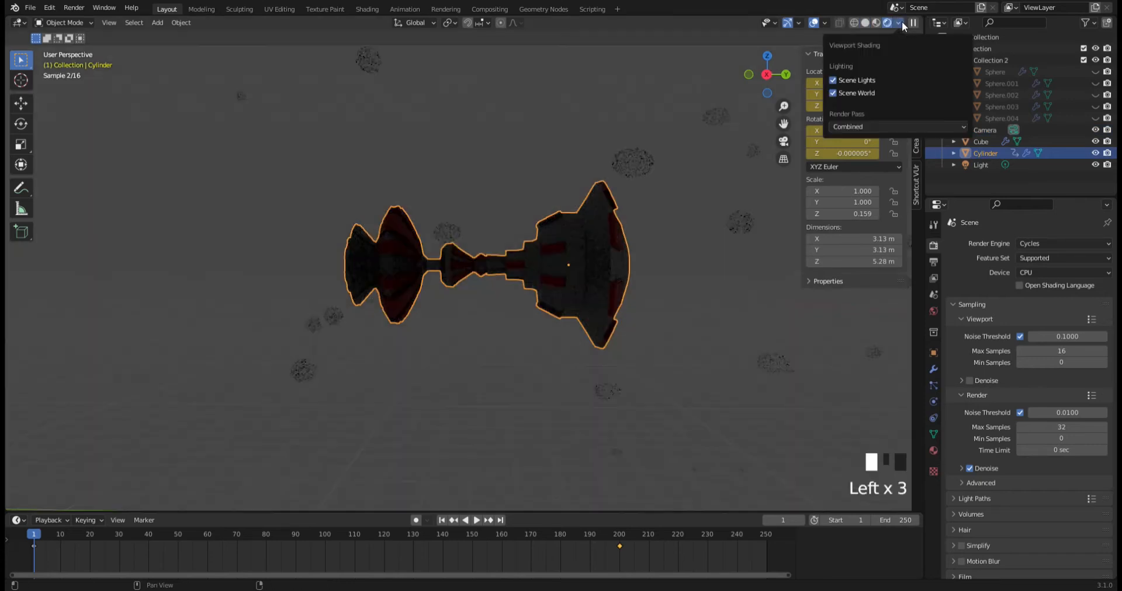
pyautogui.click(865, 22)
# Align the camera to the current side view of the cylinder.
pyautogui.keyDown('shift'); pyautogui.moveTo(518, 289); pyautogui.dragTo(501, 287, button='middle'); pyautogui.keyUp('shift')
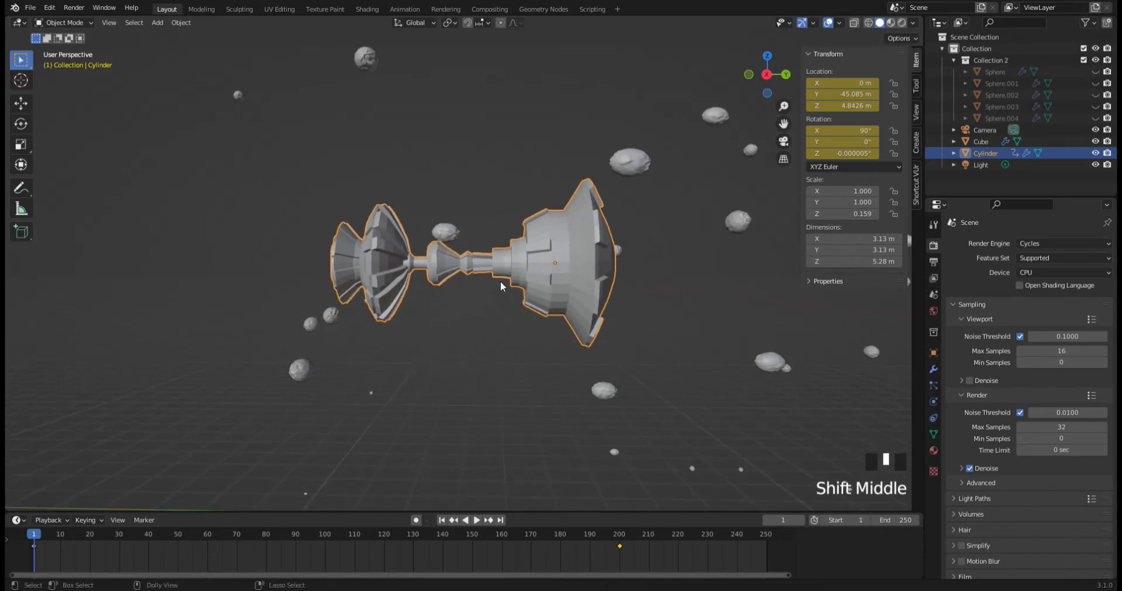
pyautogui.press('shift+ctrl+KP_0')
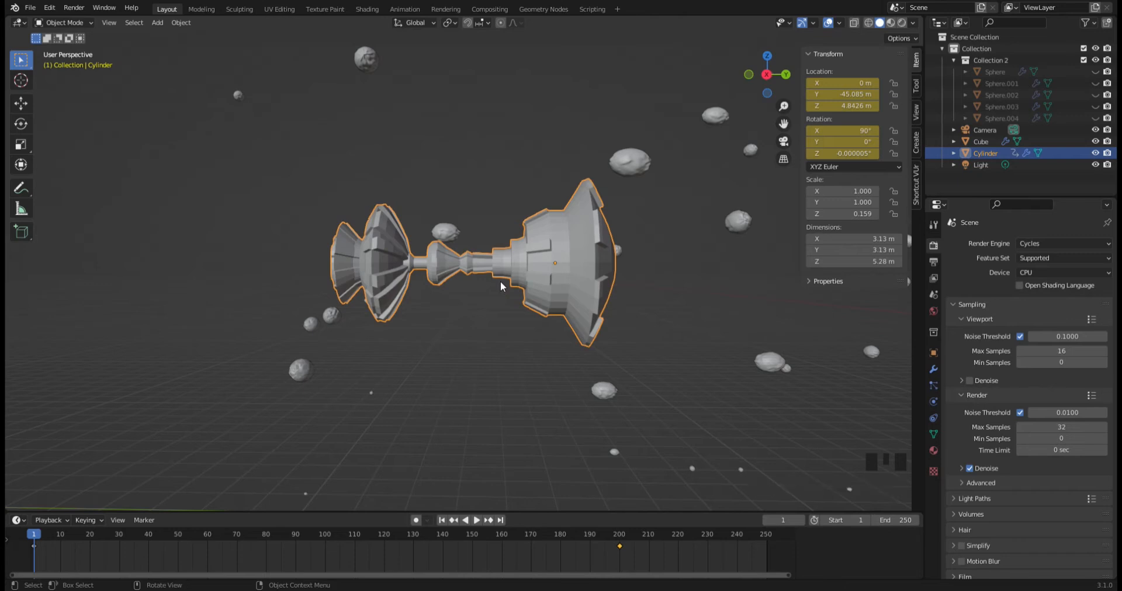
pyautogui.press('shift+ctrl+KP_0')
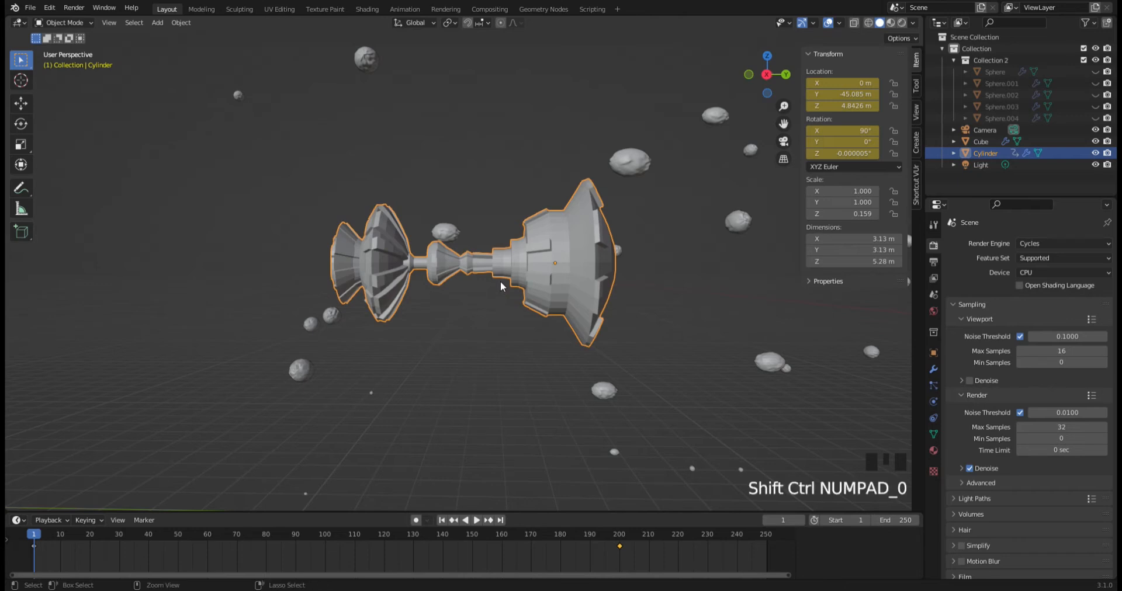
pyautogui.press('ctrl+alt+KP_0')
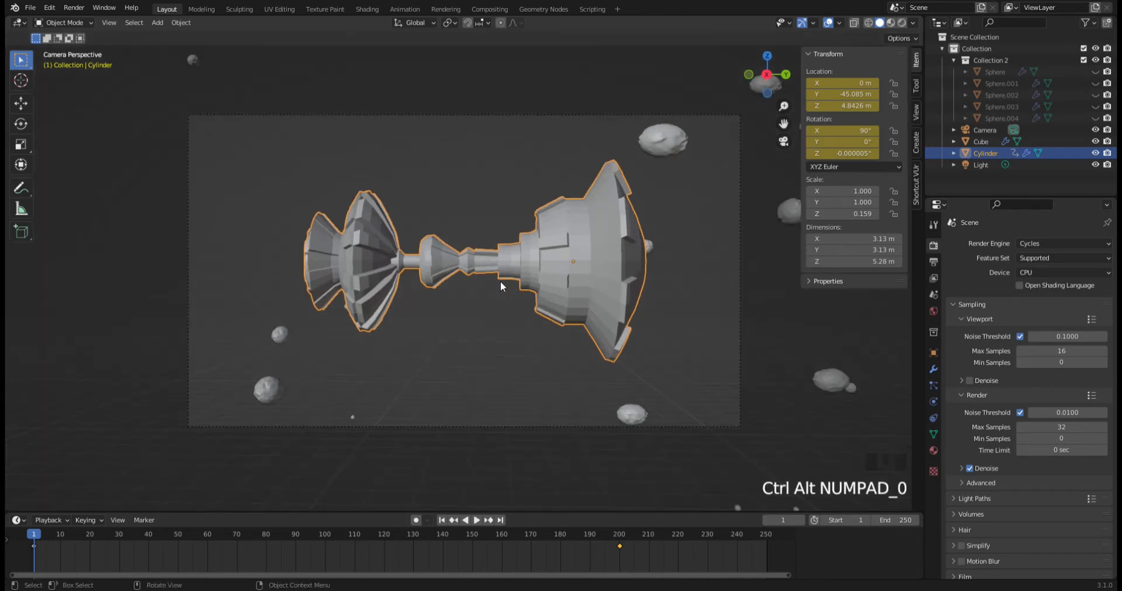
# Lock the camera to the view, adjust its distance from the cylinder, and release the lock.
pyautogui.scroll(2, 496, 272)
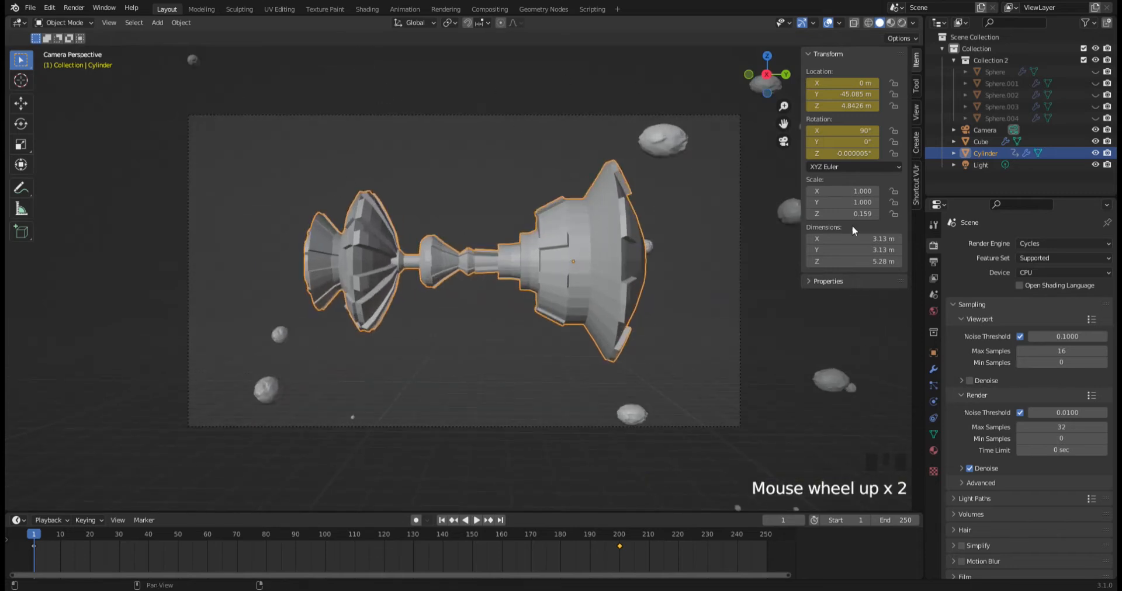
pyautogui.click(915, 114)
pyautogui.click(873, 199)
pyautogui.scroll(-1, 540, 280)
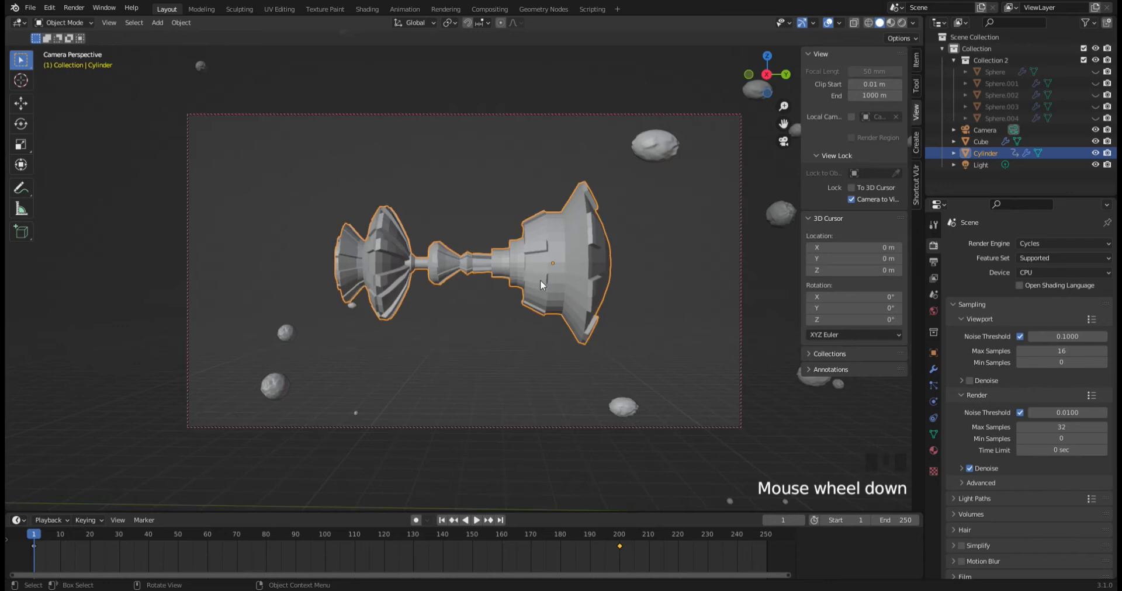
pyautogui.scroll(1, 540, 280)
pyautogui.scroll(-3, 539, 279)
pyautogui.scroll(-2, 540, 279)
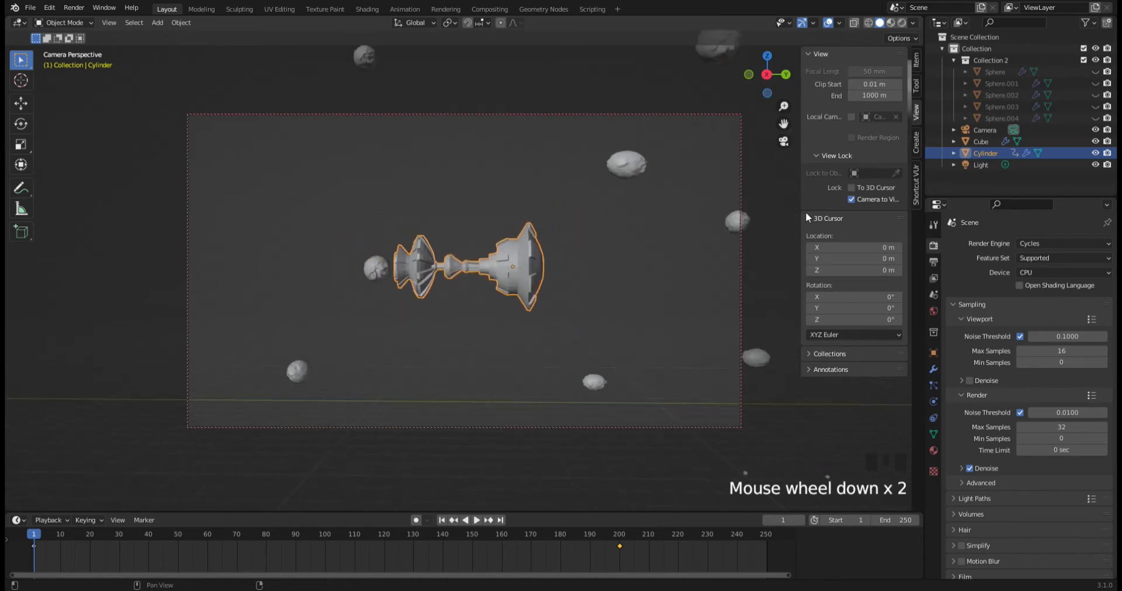
pyautogui.scroll(2, 565, 299)
pyautogui.click(858, 199)
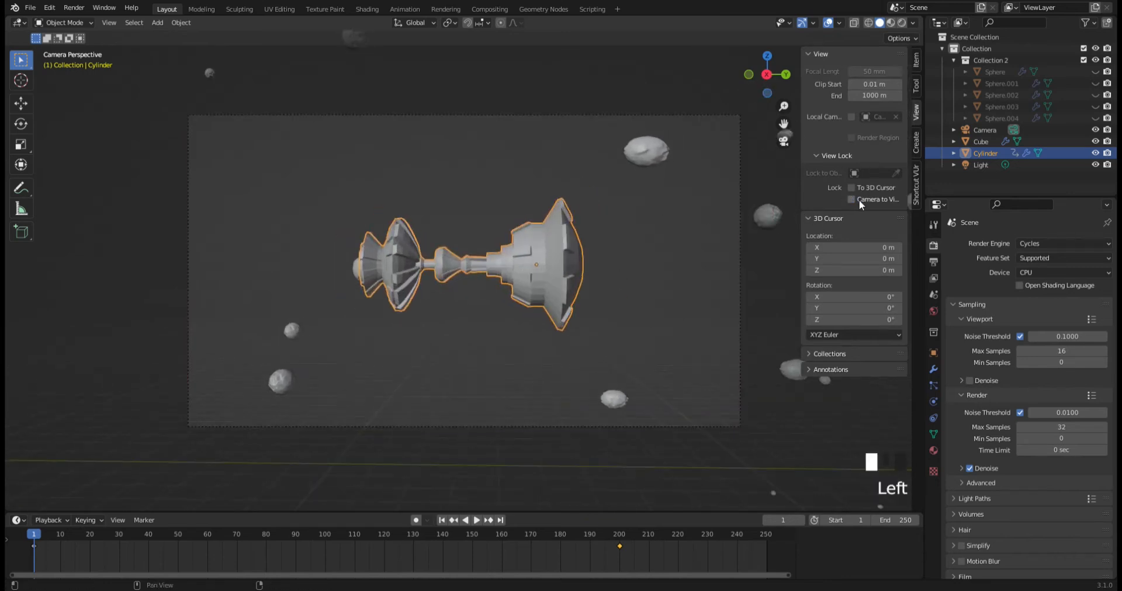
# Realign the camera to a closer view of the cylinder and play the first frames from frame 1 to check the framing.
pyautogui.press('ctrl+alt+KP_0')
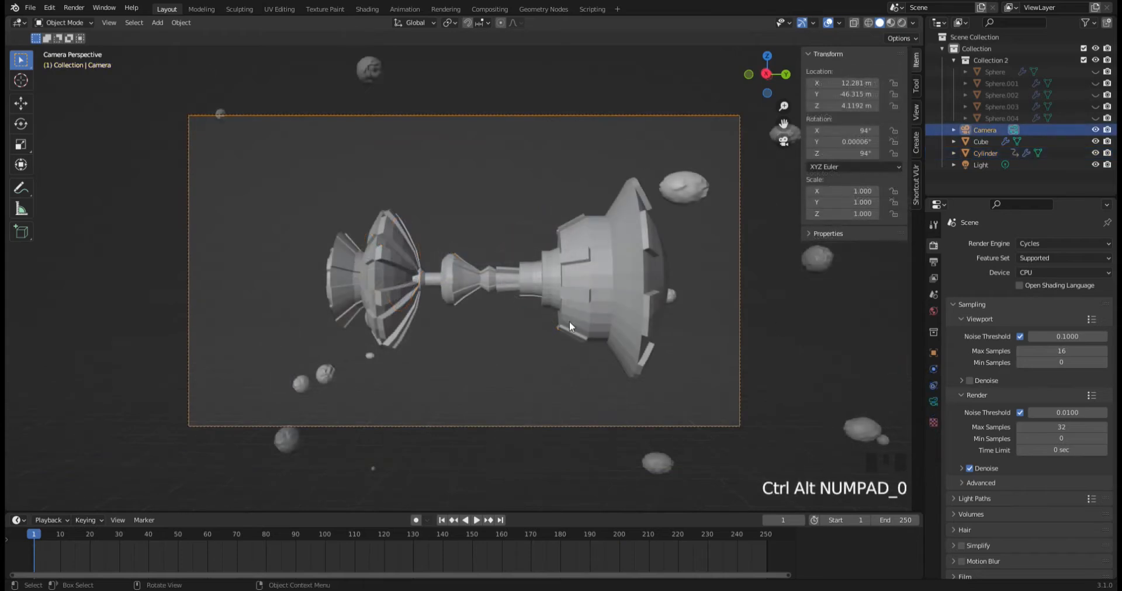
pyautogui.click(435, 280)
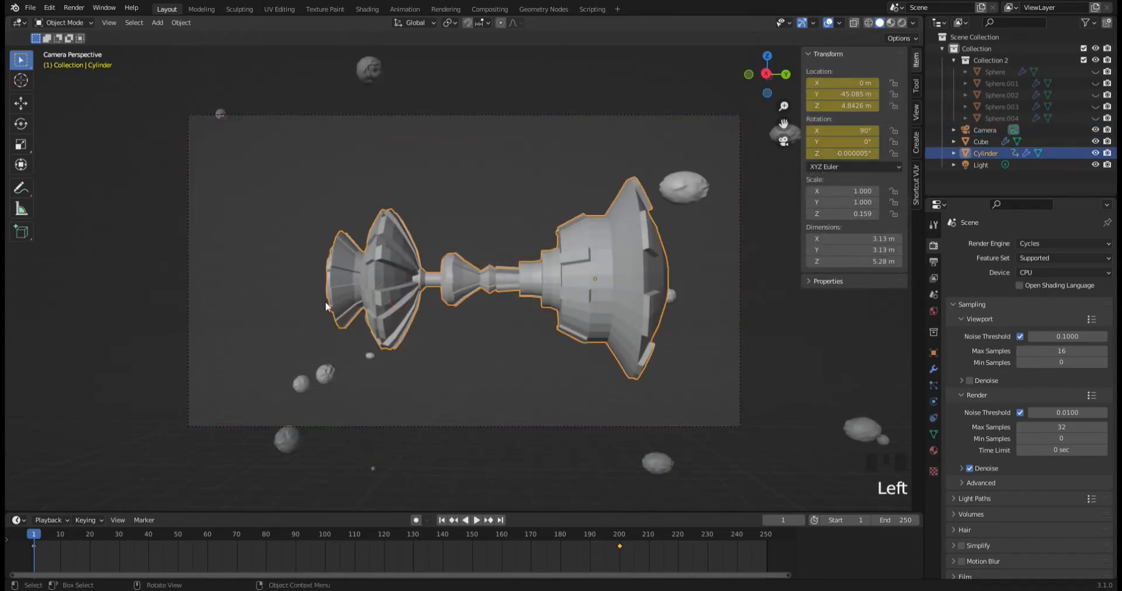
pyautogui.press('space')
pyautogui.press('space')
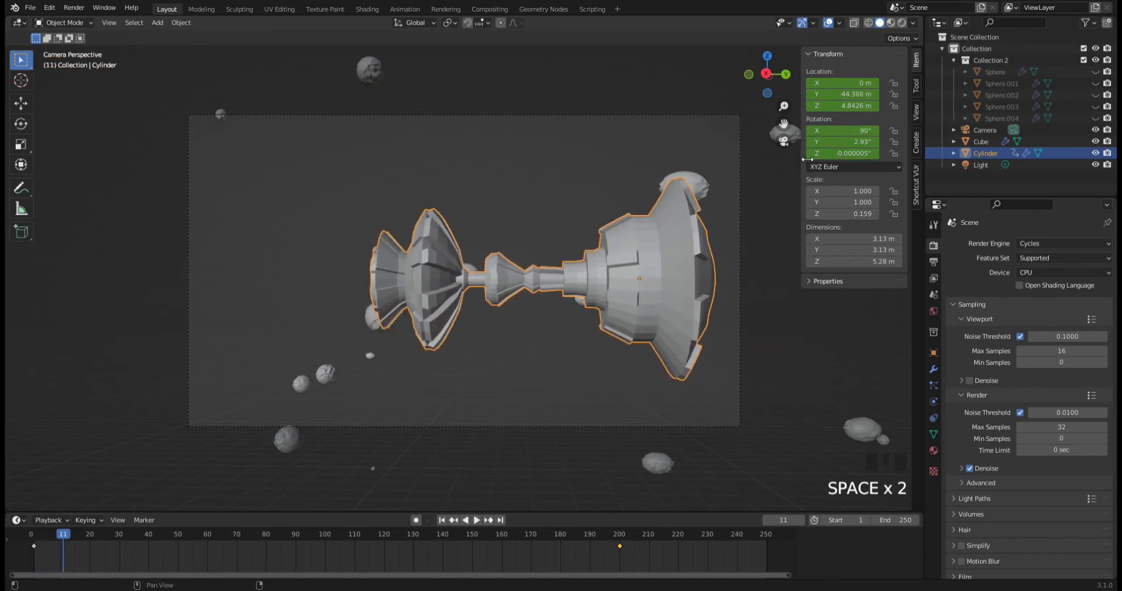
pyautogui.click(441, 521)
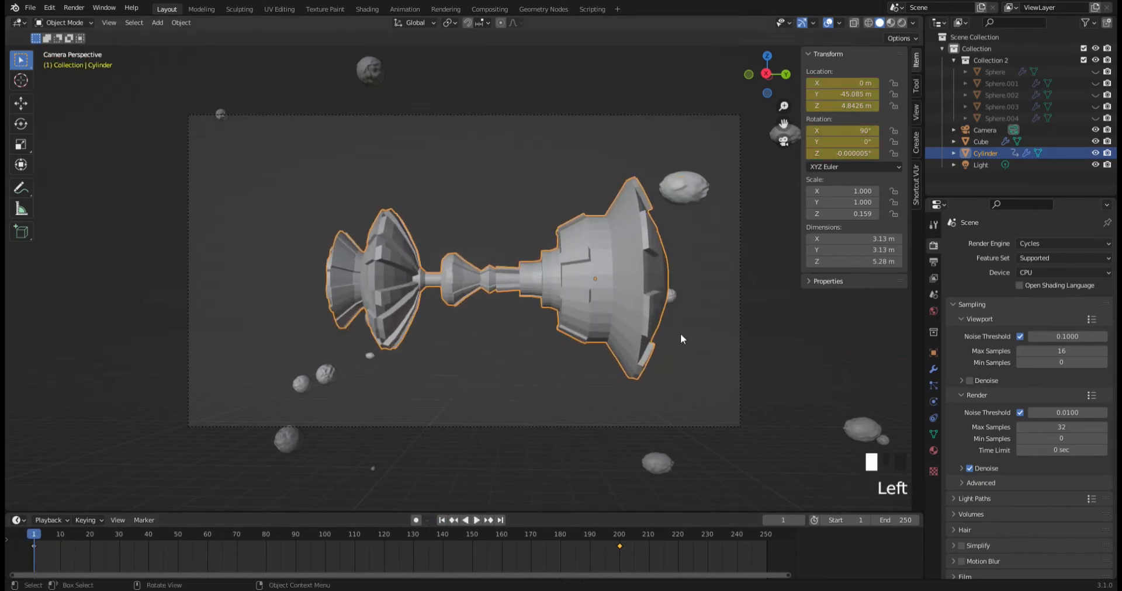
# Copy the cylinder's Y location of -45.0847 m to the camera and insert a camera location keyframe at frame 1.
pyautogui.click(864, 97)
pyautogui.hotkey('ctrl', 'c')
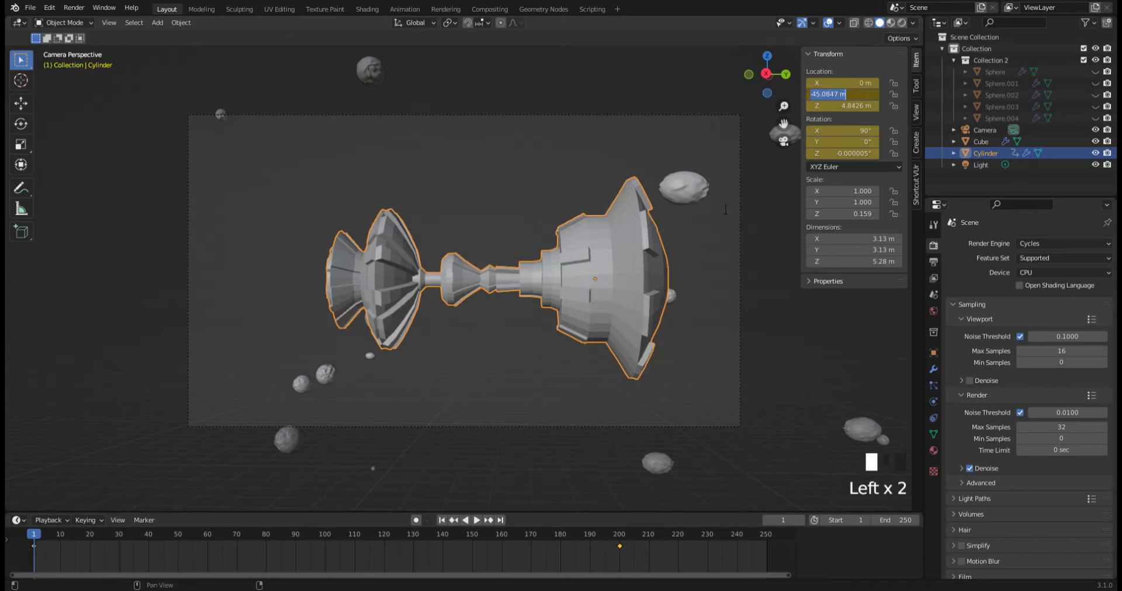
pyautogui.click(750, 337)
pyautogui.click(721, 408)
pyautogui.click(721, 408)
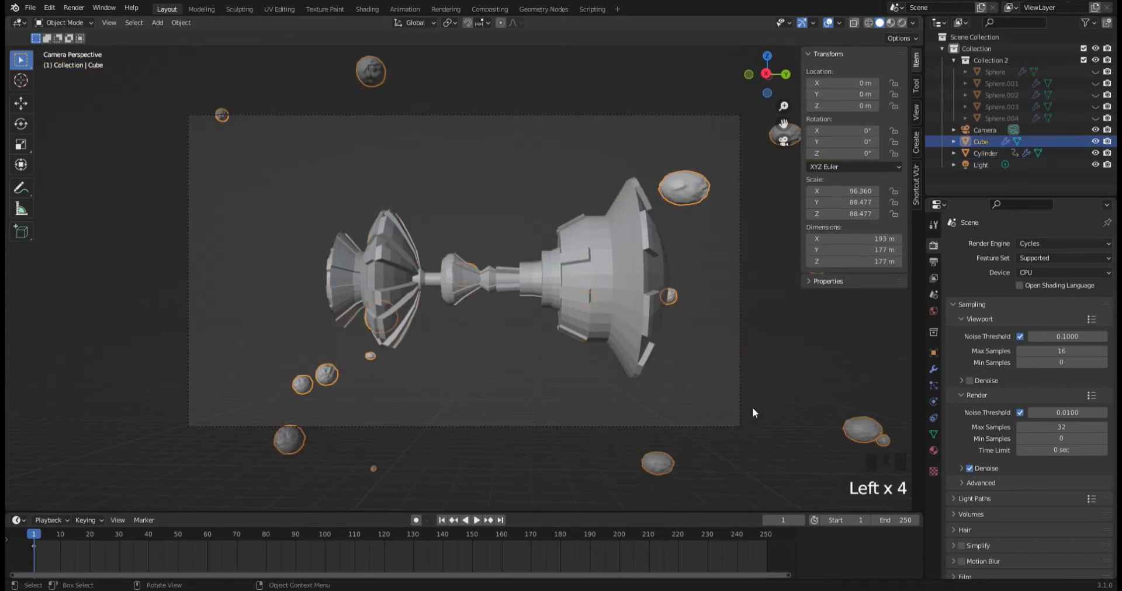
pyautogui.click(739, 413)
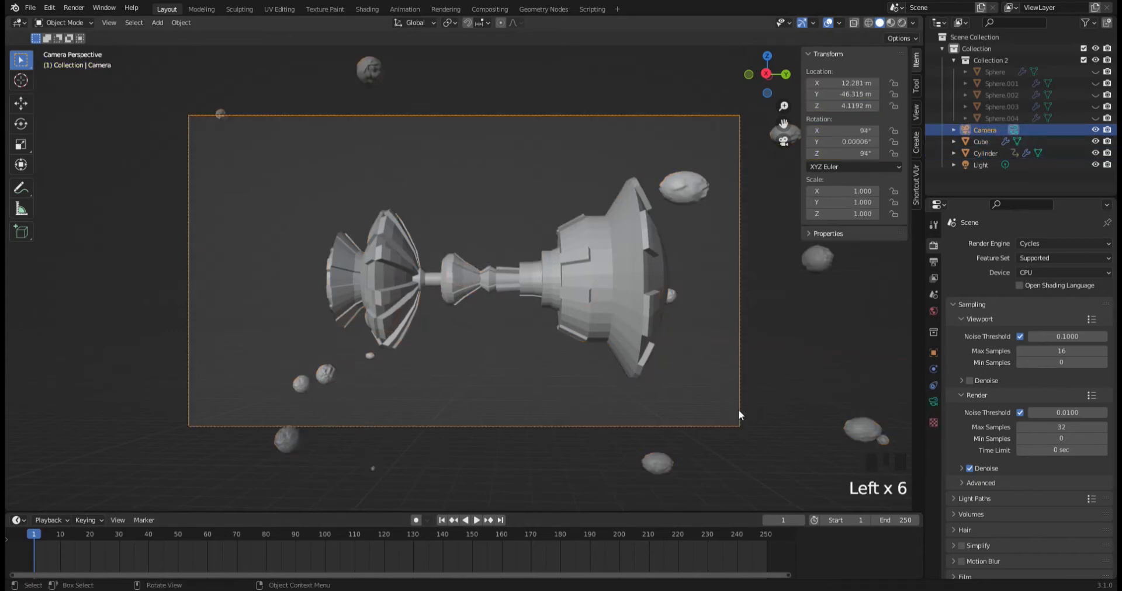
pyautogui.click(848, 95)
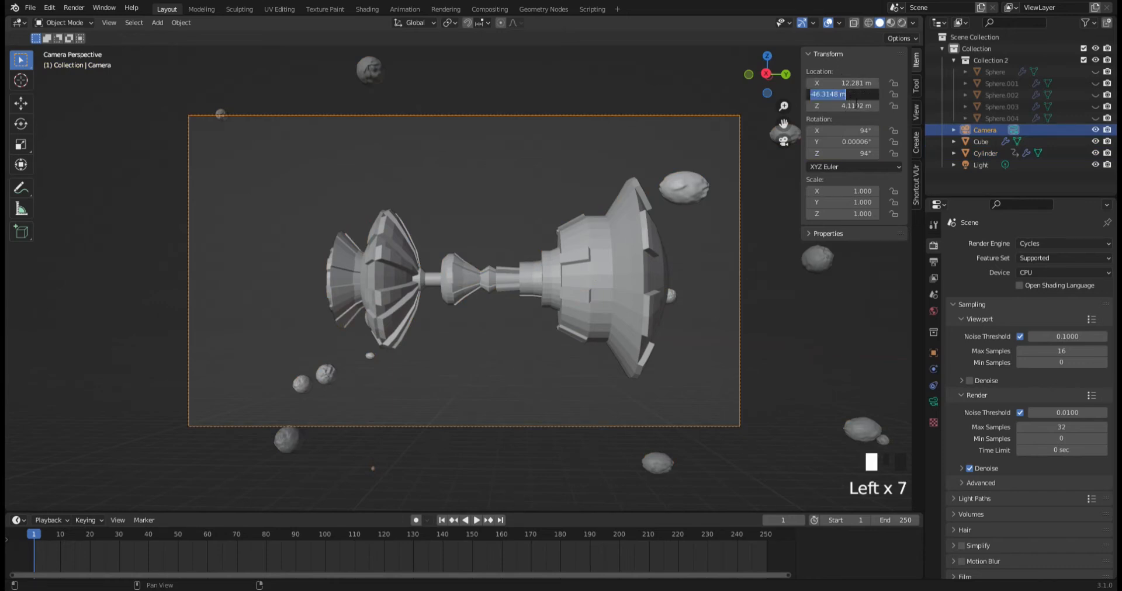
pyautogui.hotkey('ctrl', 'v')
pyautogui.press('Return')
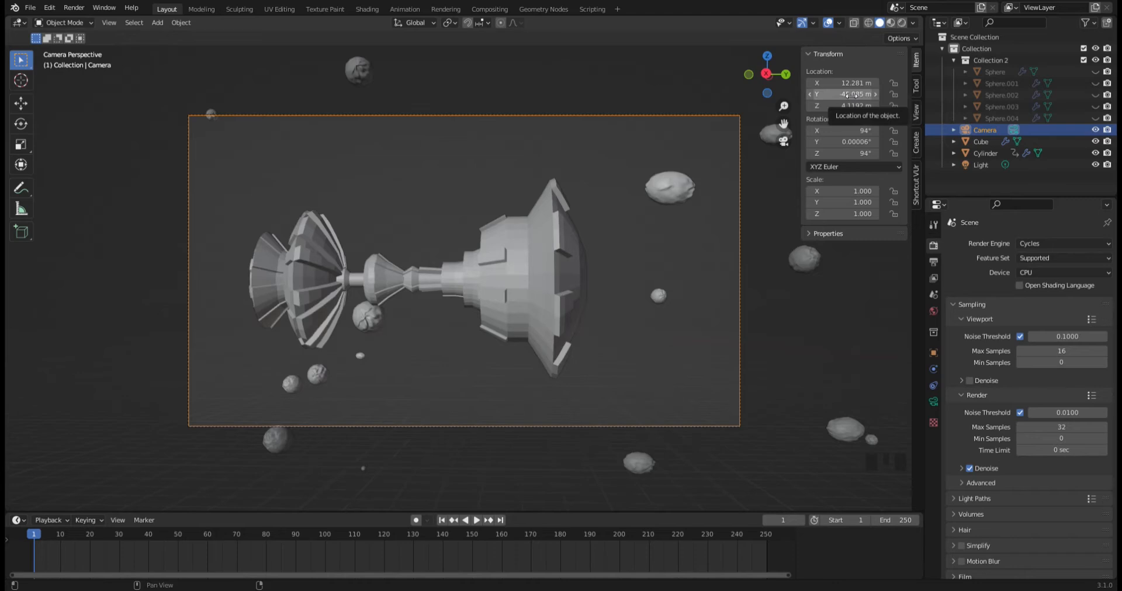
pyautogui.press('i')
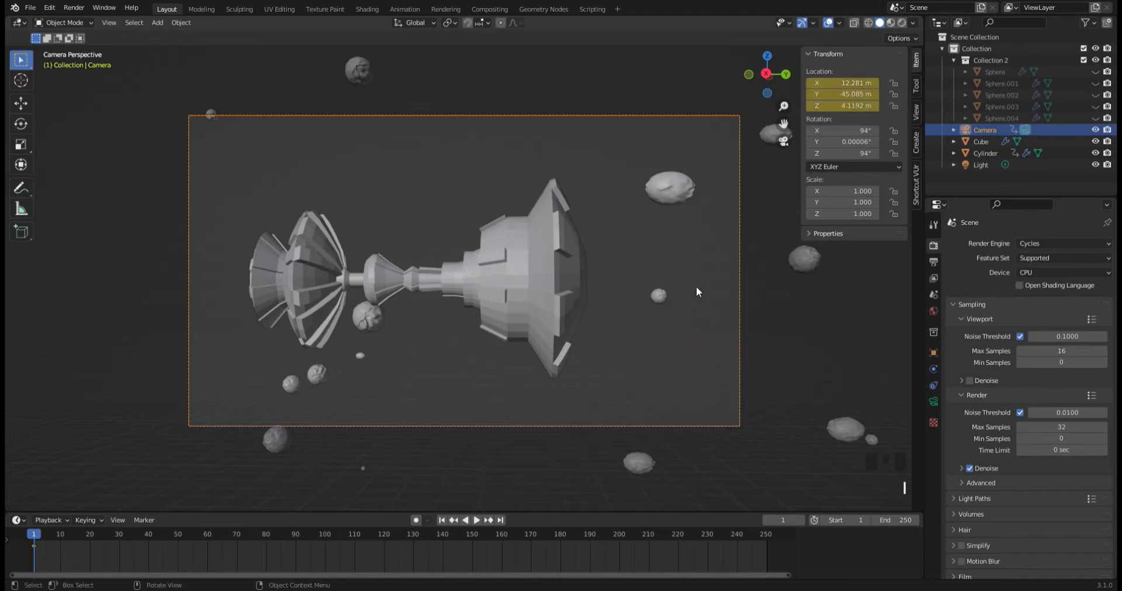
# Check the cylinder's Y location at frame 200, and return to frame 1.
pyautogui.moveTo(36, 538)
pyautogui.mouseDown()
pyautogui.moveTo(377, 547)
pyautogui.moveTo(31, 540)
pyautogui.mouseUp()
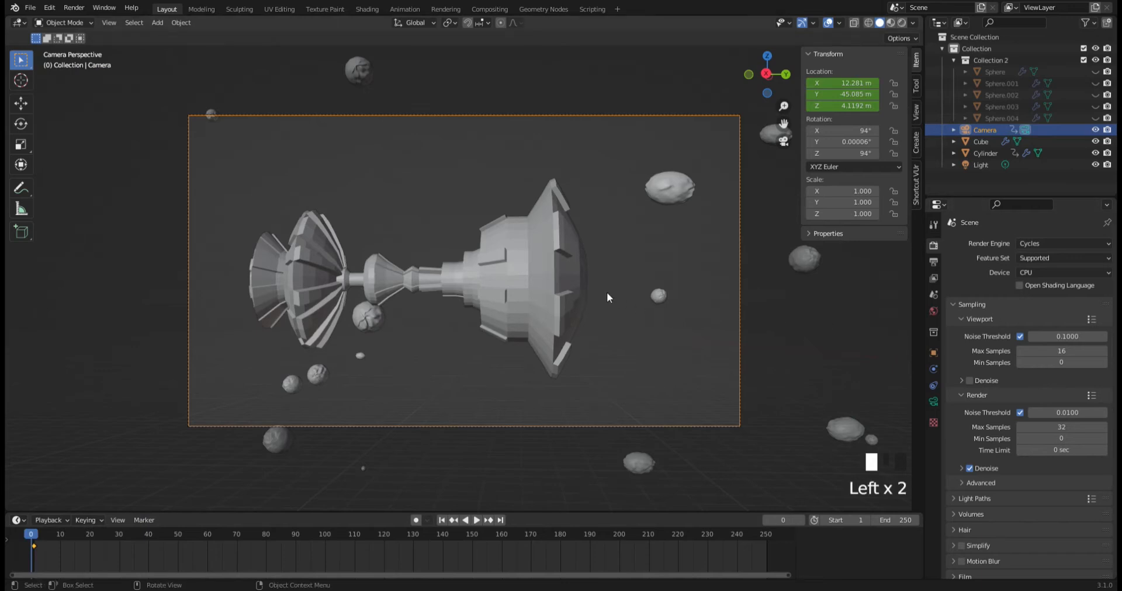
pyautogui.click(535, 293)
pyautogui.moveTo(22, 538); pyautogui.dragTo(619, 541)
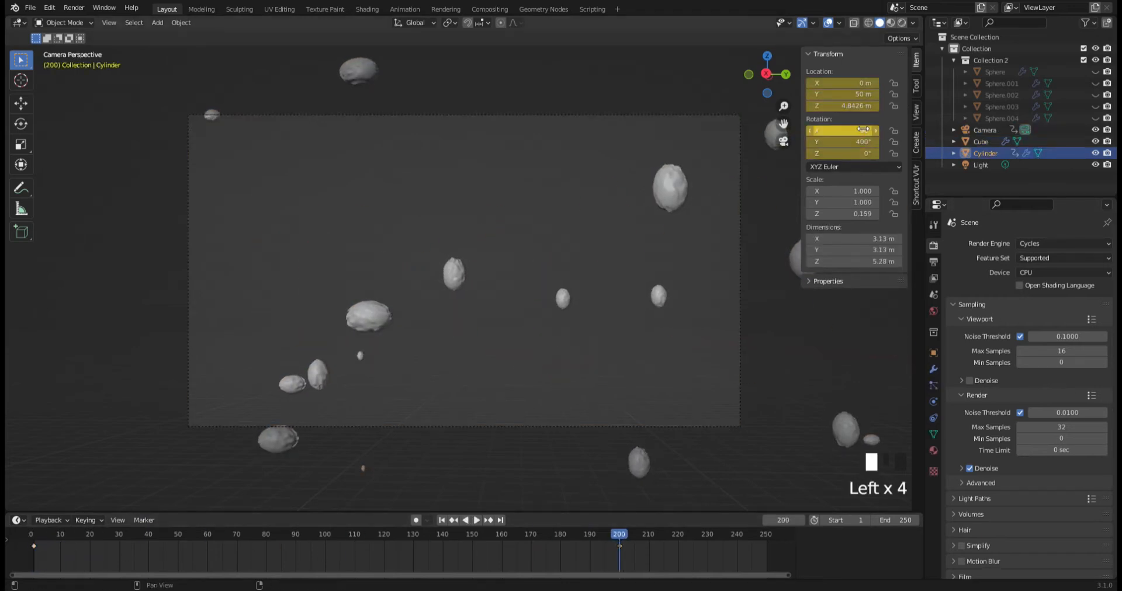
pyautogui.moveTo(642, 531); pyautogui.dragTo(27, 575)
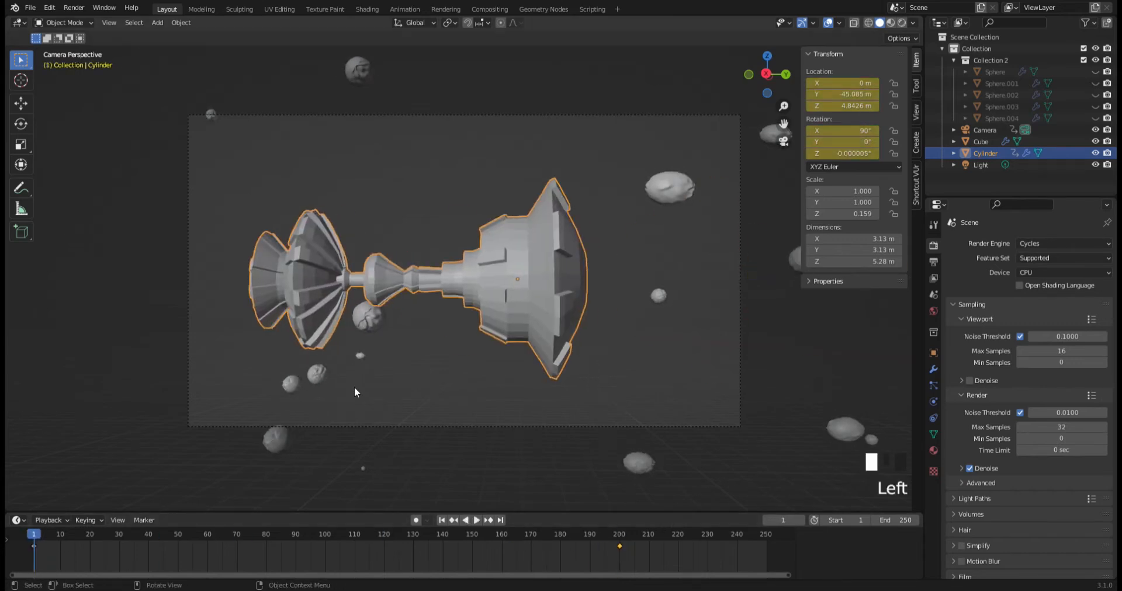
# At frame 200, set the camera's Y location to 50 m and insert a location keyframe.
pyautogui.click(348, 409)
pyautogui.click(349, 424)
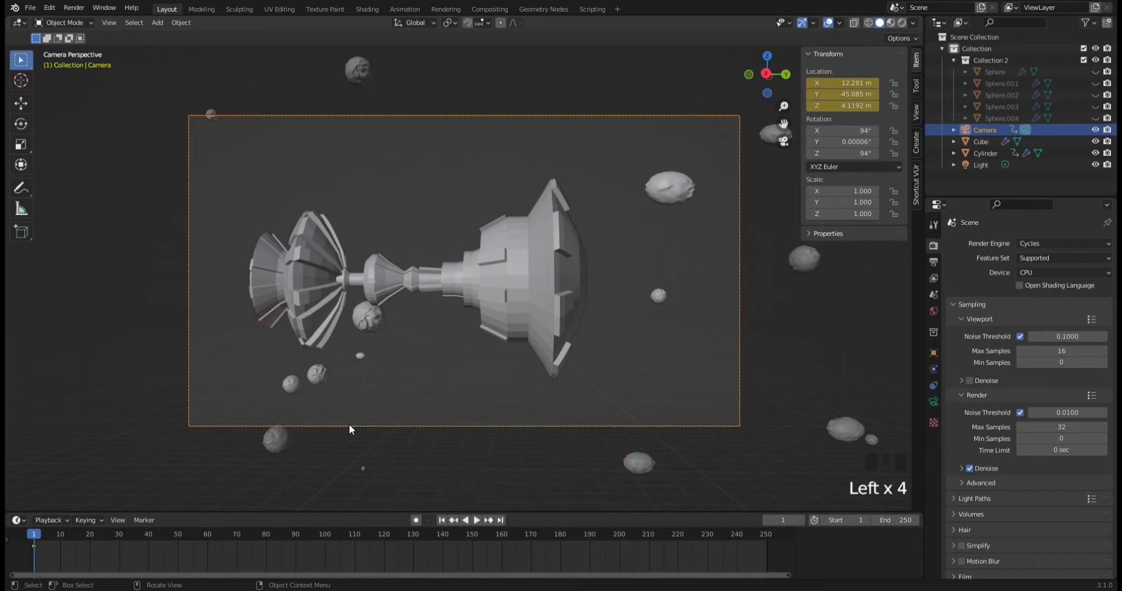
pyautogui.moveTo(266, 537); pyautogui.dragTo(623, 568)
pyautogui.click(851, 96)
pyautogui.press('Return')
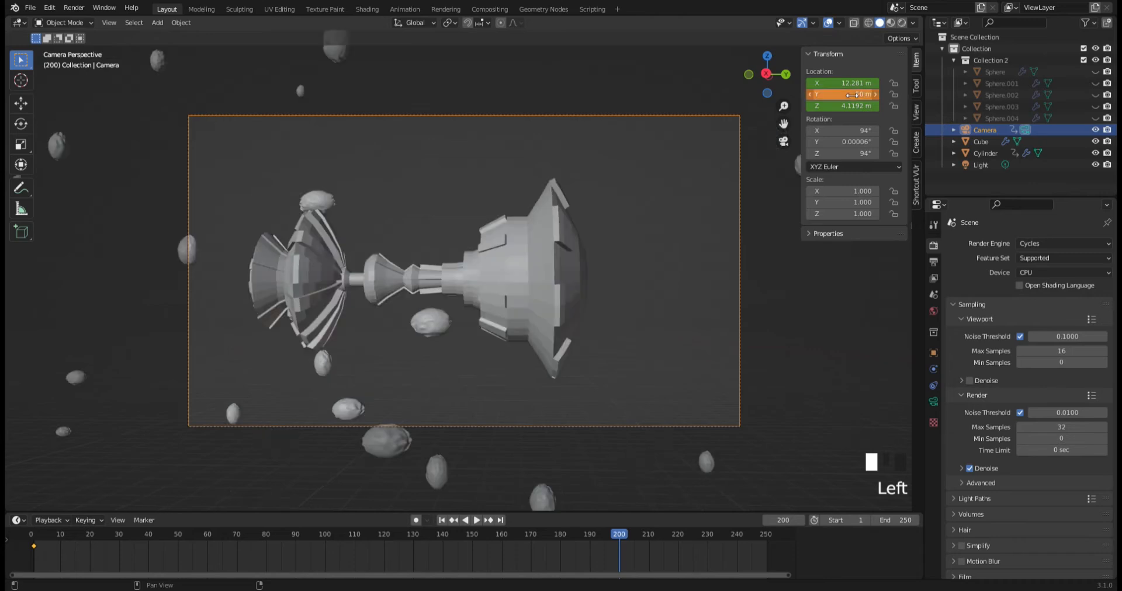
pyautogui.press('i')
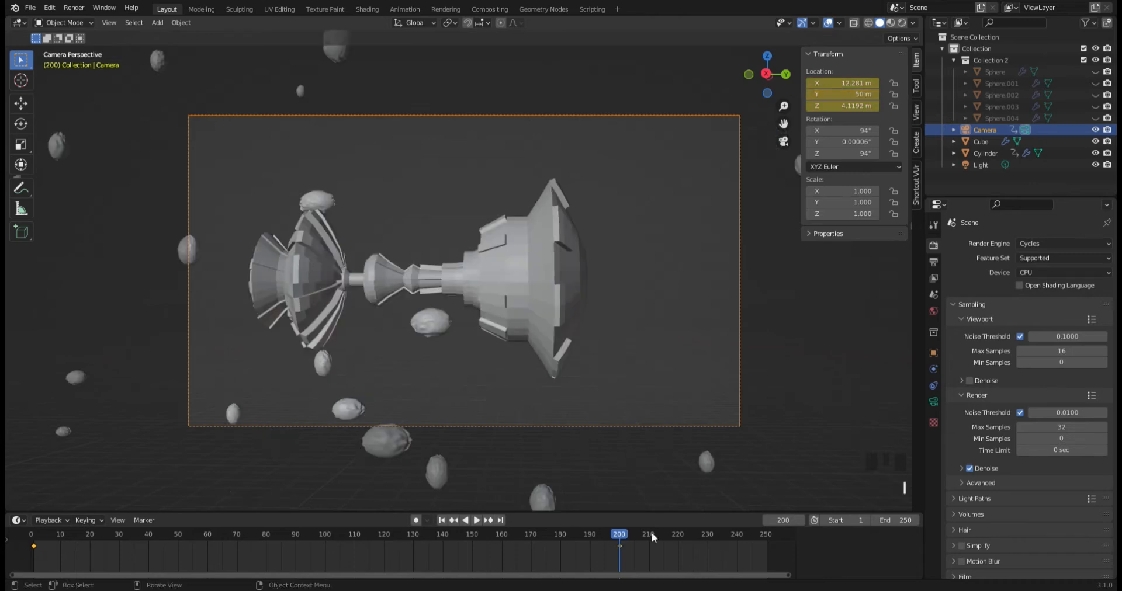
# Scrub back to about frame 66 and play the animation to check that the camera follows the cylinder.
pyautogui.hotkey('shift', 'ctrl', 'space')
pyautogui.moveTo(577, 541); pyautogui.dragTo(225, 559)
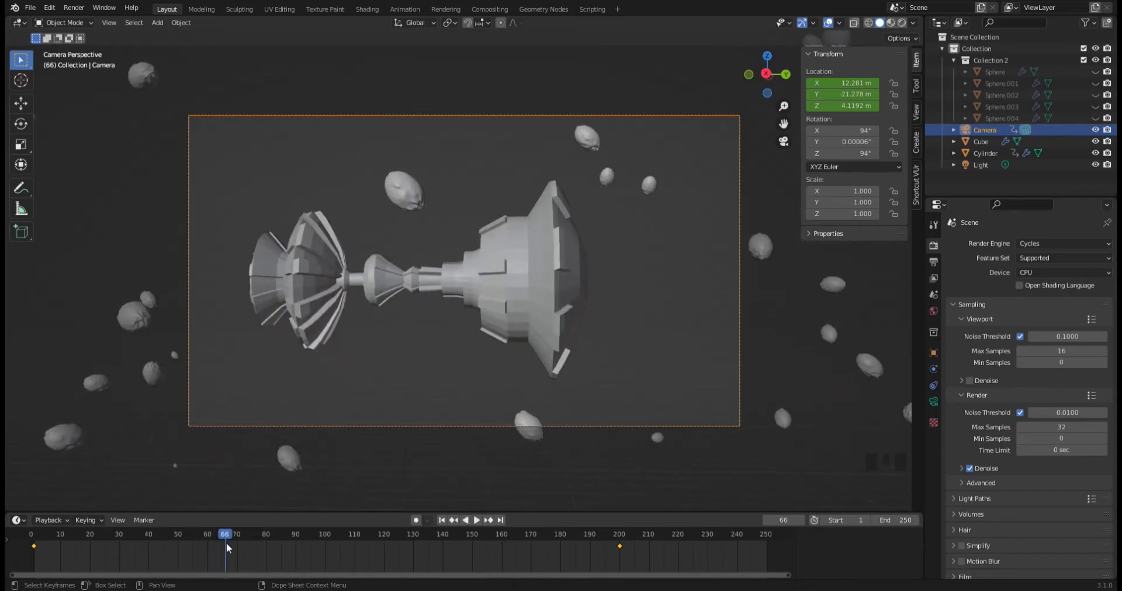
pyautogui.click(229, 542)
pyautogui.press('space')
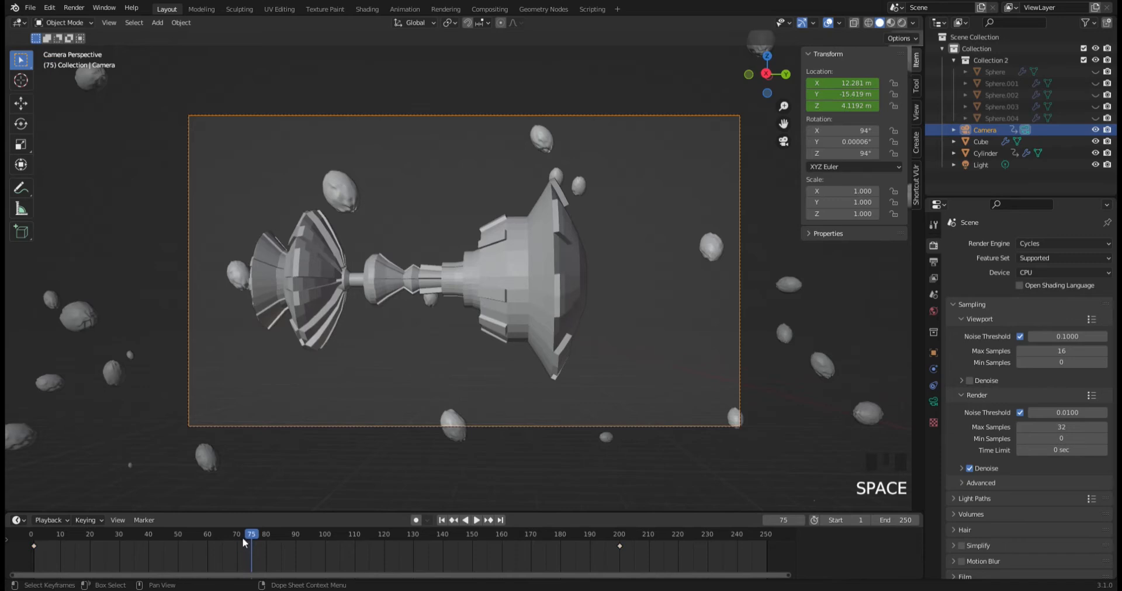
# At frame 75, set the camera's Y location to -16.019 m, insert a location keyframe and play the animation from about frame 13.
pyautogui.moveTo(844, 94); pyautogui.dragTo(813, 94)
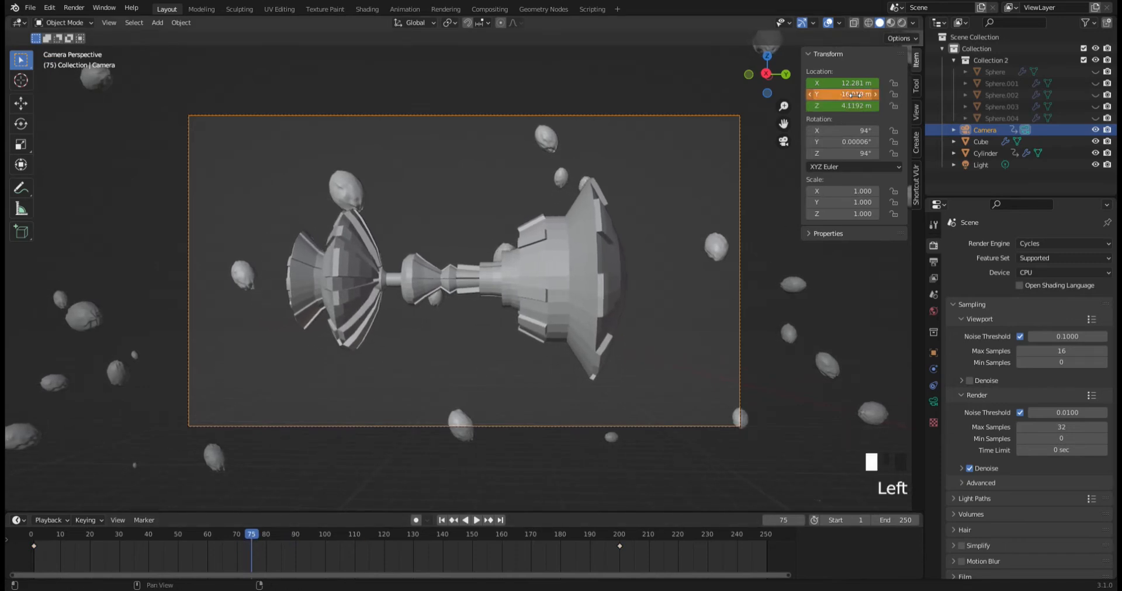
pyautogui.press('i')
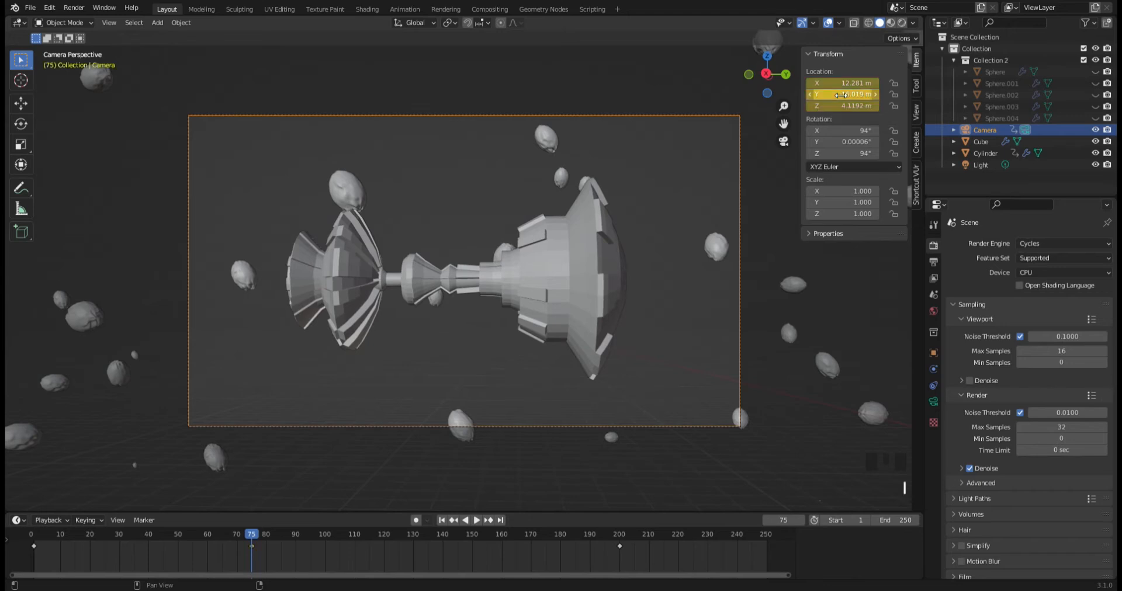
pyautogui.click(65, 536)
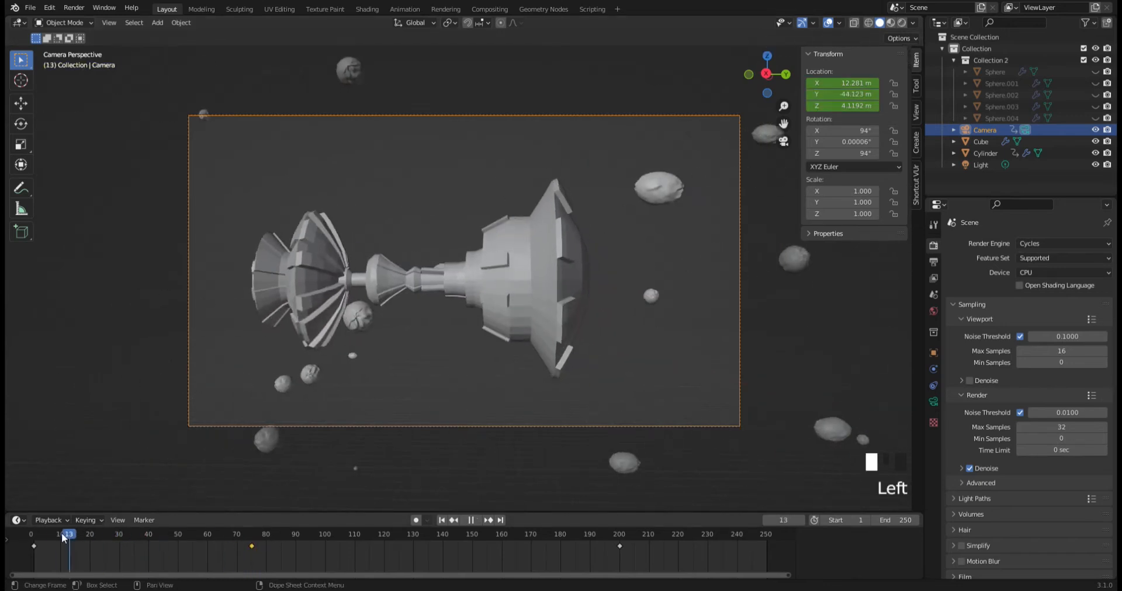
pyautogui.press('space')
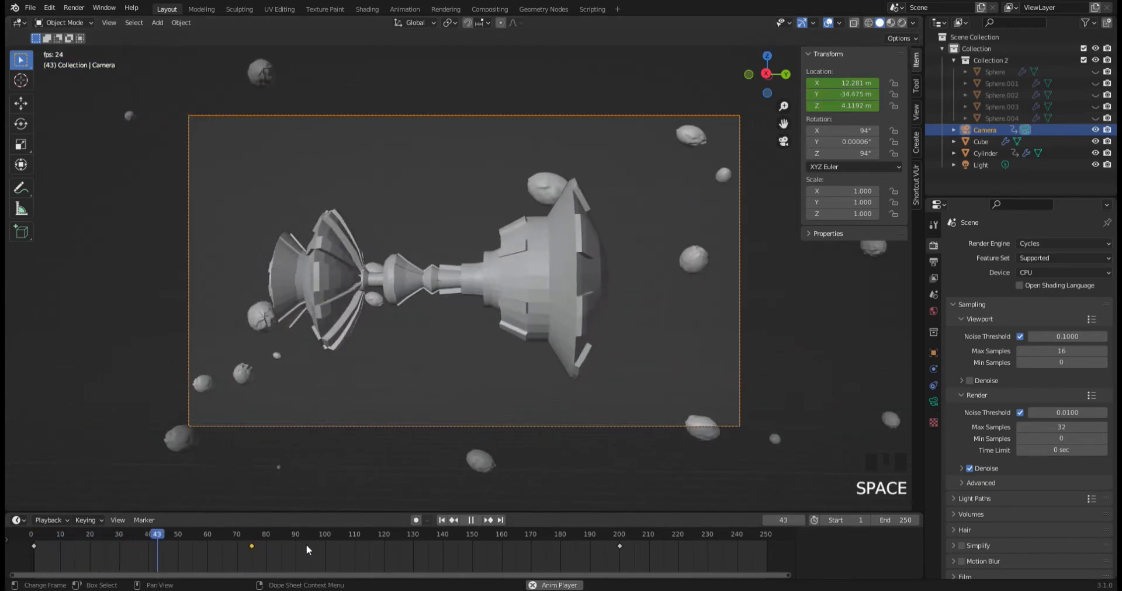
pyautogui.press('space')
# Move the camera's location keyframe from frame 75 to frame 67 and play the animation from about frame 13.
pyautogui.moveTo(253, 548); pyautogui.dragTo(67, 541)
pyautogui.press('Left')
pyautogui.press('space')
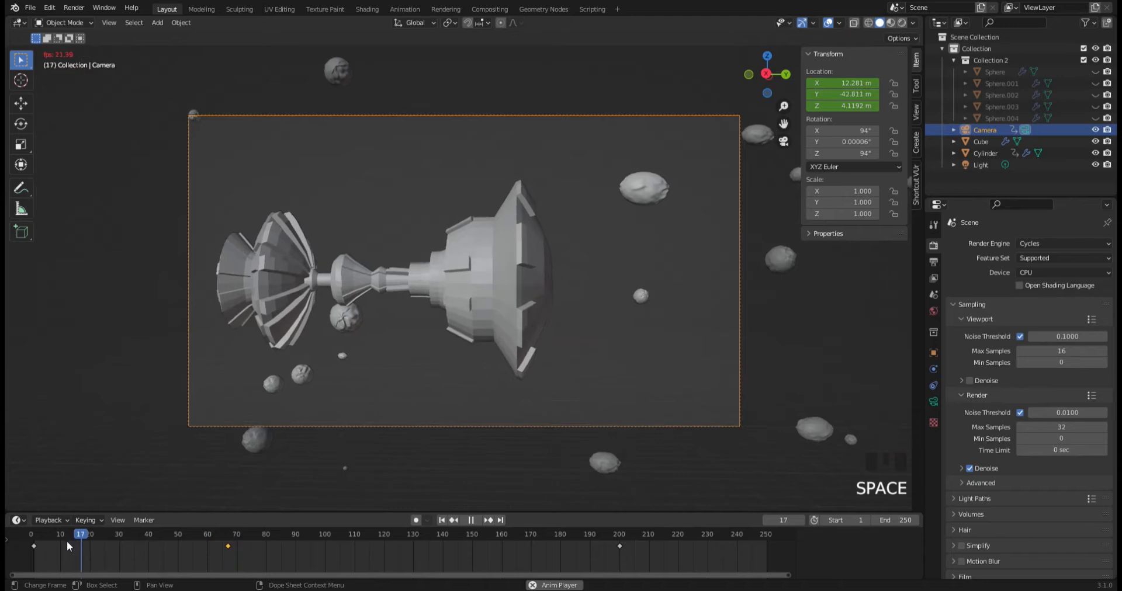
pyautogui.press('space')
pyautogui.press('space')
pyautogui.press('space')
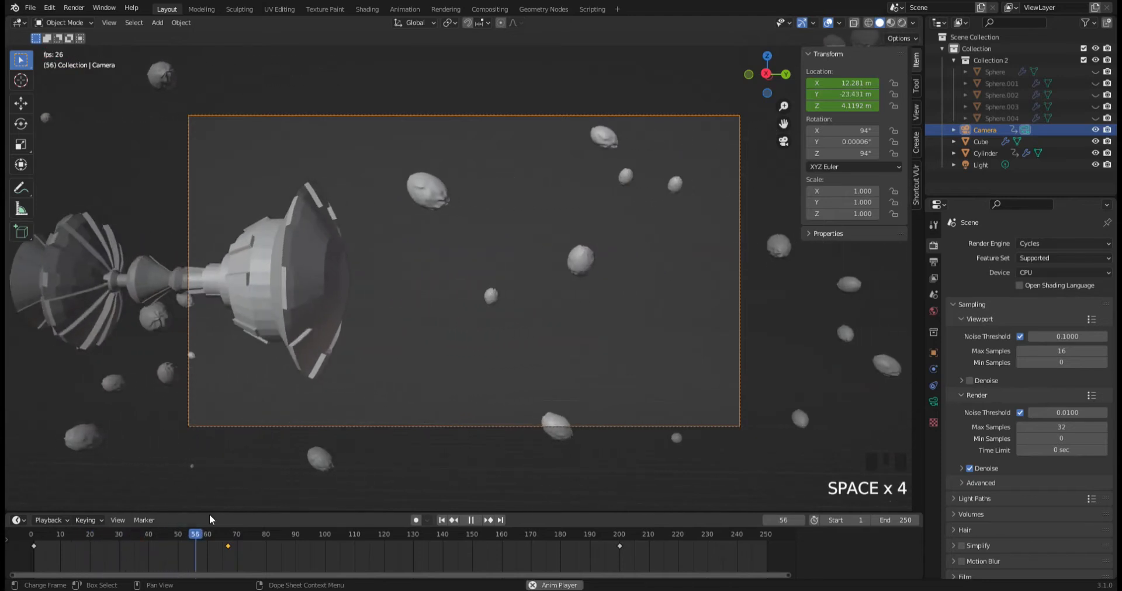
pyautogui.press('space')
pyautogui.press('space')
pyautogui.press('space')
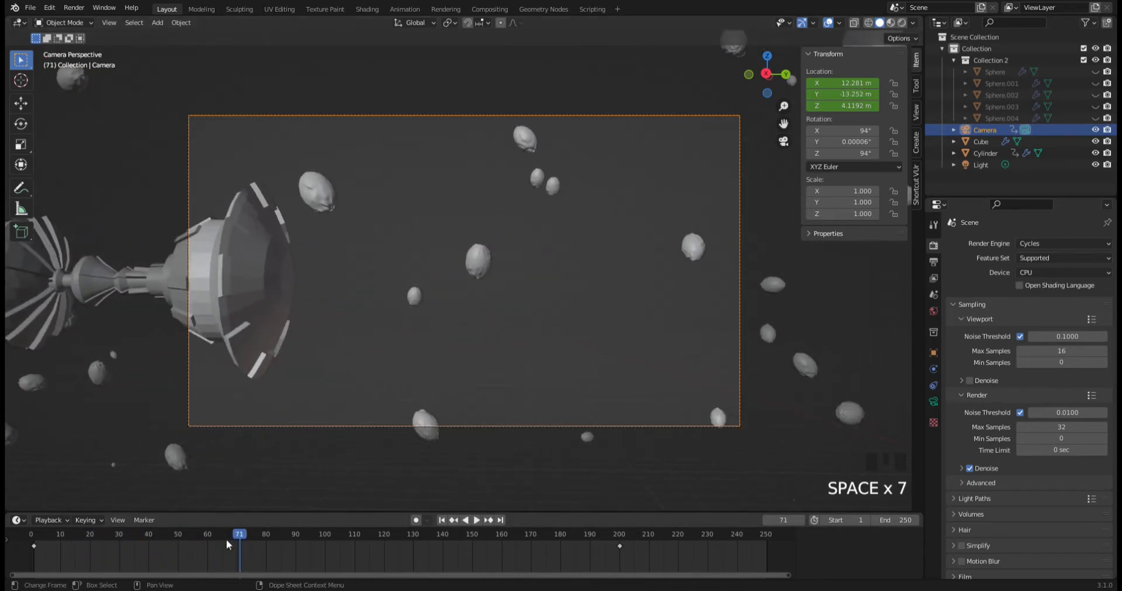
# Try changing the camera's rotation at frame 67, and undo the changes.
pyautogui.click(228, 544)
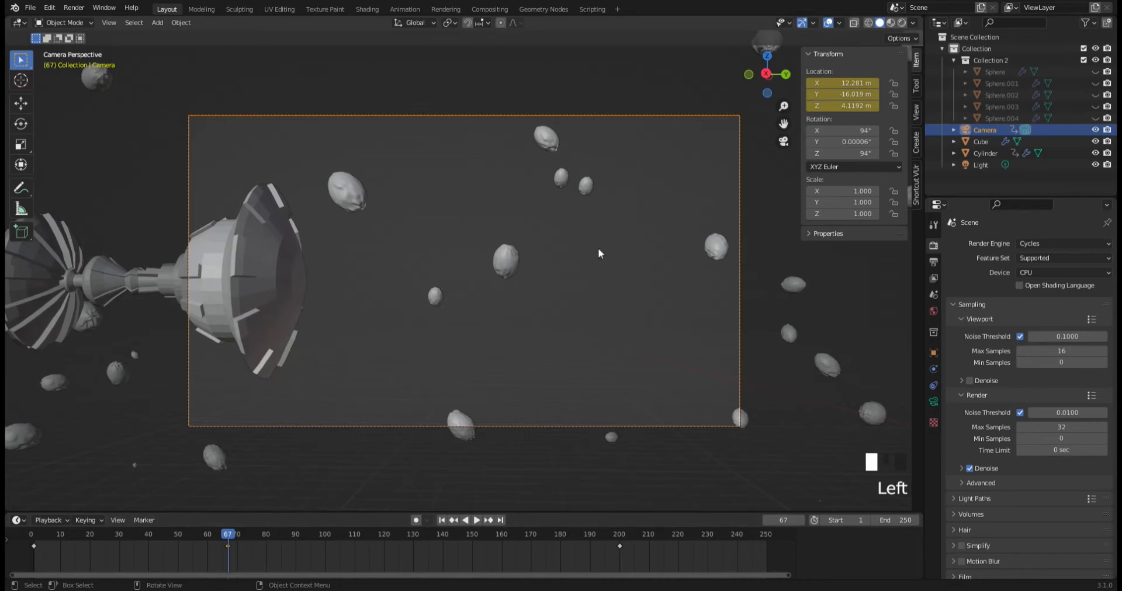
pyautogui.moveTo(841, 141)
pyautogui.mouseDown()
pyautogui.moveTo(865, 142)
pyautogui.moveTo(832, 136)
pyautogui.moveTo(858, 153)
pyautogui.mouseUp()
pyautogui.hotkey('ctrl', 'z')
pyautogui.hotkey('ctrl', 'z')
pyautogui.hotkey('ctrl', 'z')
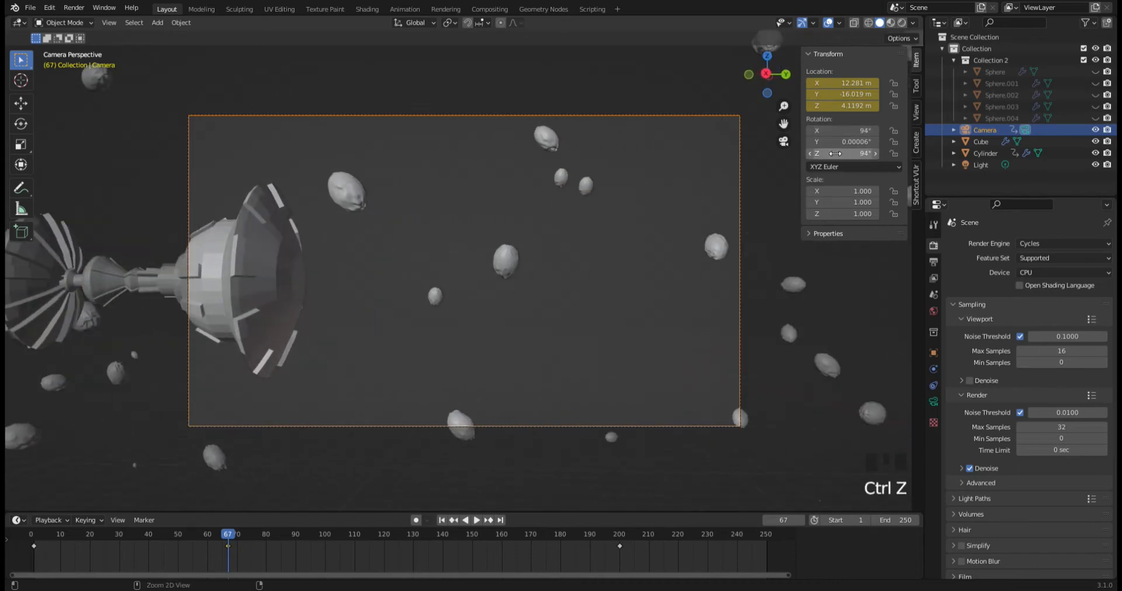
# Insert camera rotation keyframes at frame 1 and frame 67, keeping the current rotation.
pyautogui.click(36, 545)
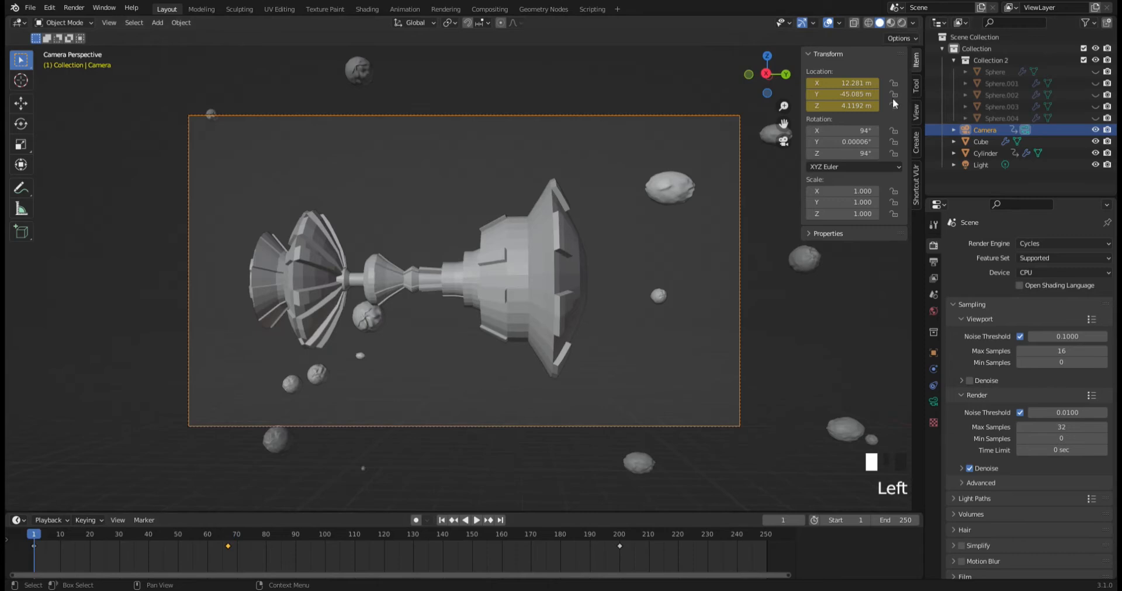
pyautogui.press('i')
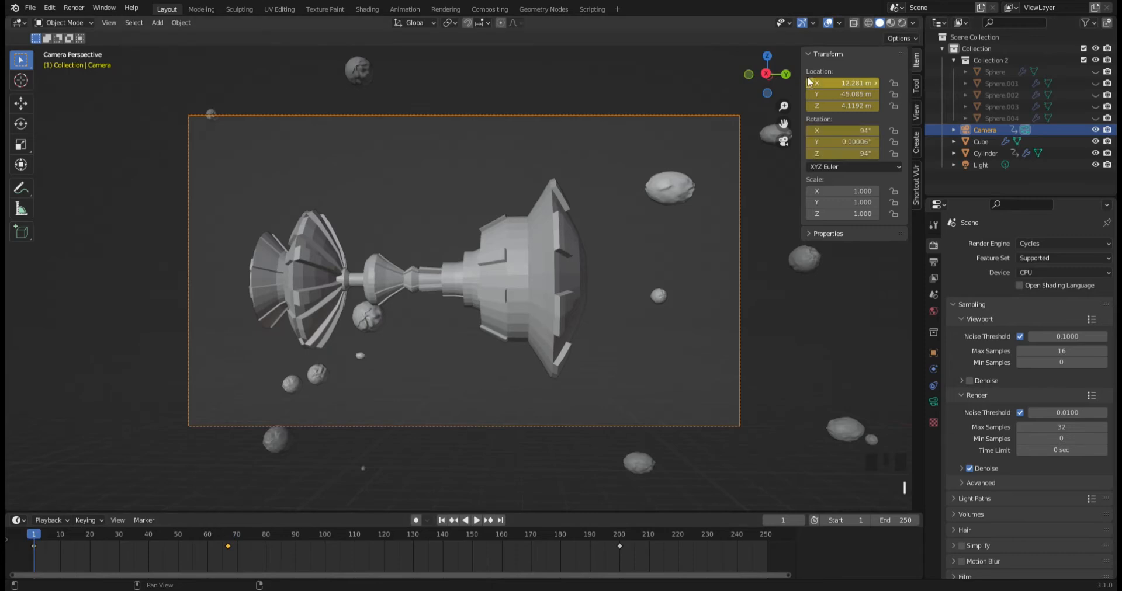
pyautogui.click(228, 535)
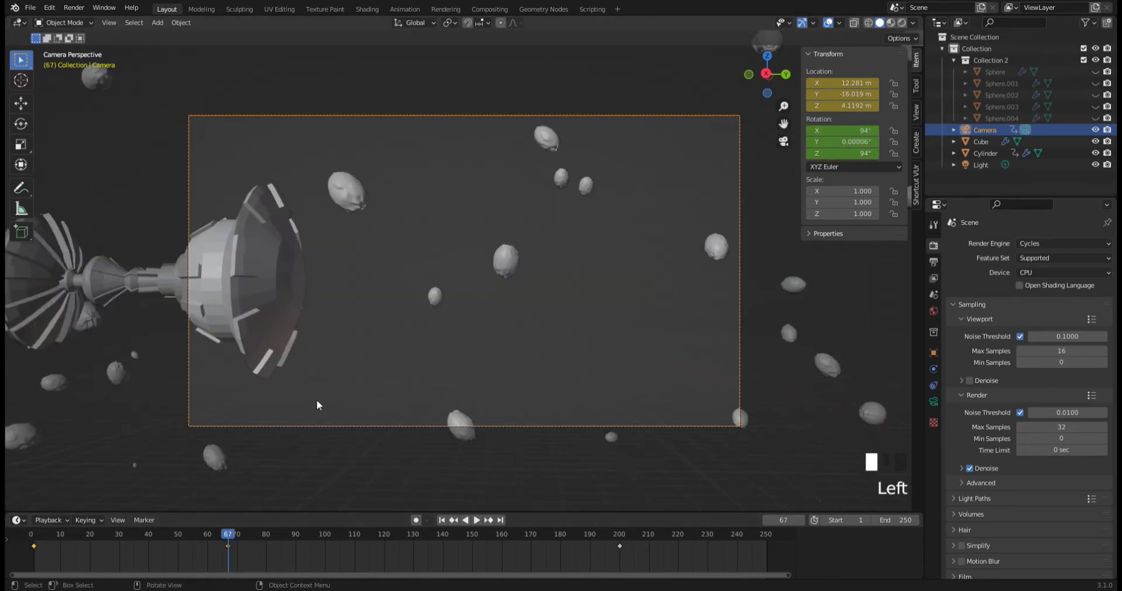
pyautogui.press('i')
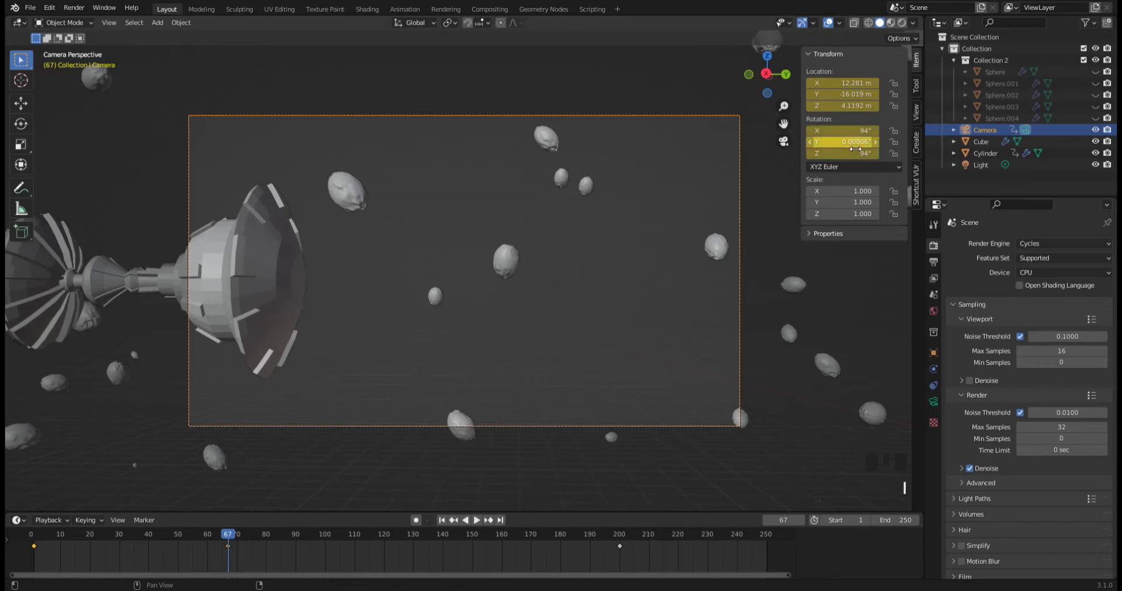
# Go to frame 80 and set the camera's Z rotation to 100°.
pyautogui.moveTo(234, 538); pyautogui.dragTo(268, 542)
pyautogui.click(268, 537)
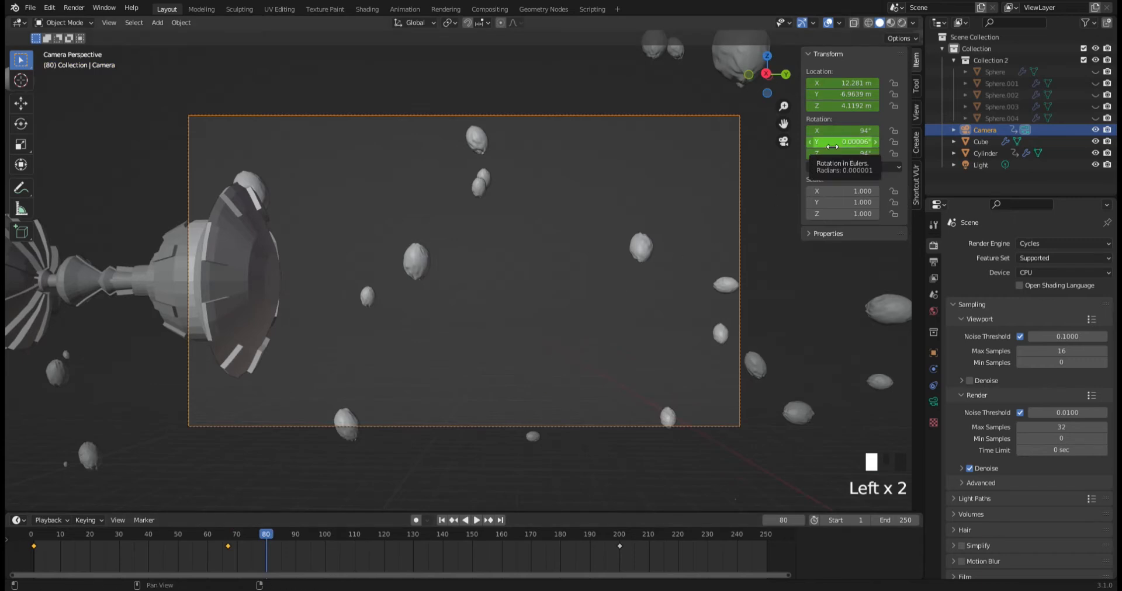
pyautogui.moveTo(841, 131); pyautogui.dragTo(868, 153)
pyautogui.hotkey('ctrl', 'z')
pyautogui.click(835, 150)
pyautogui.write('100')
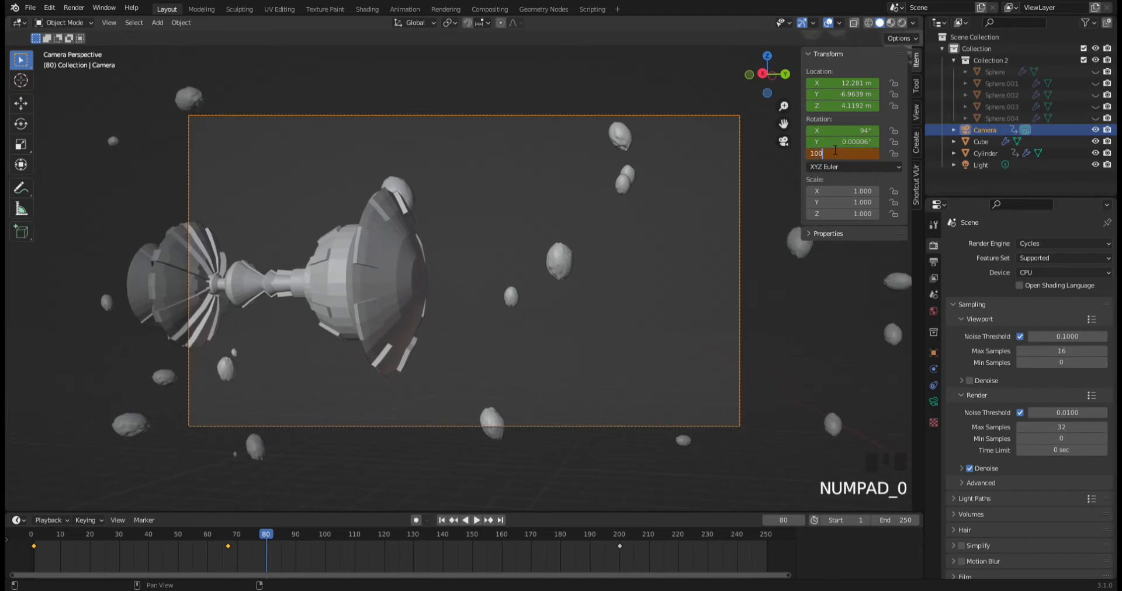
pyautogui.press('Return')
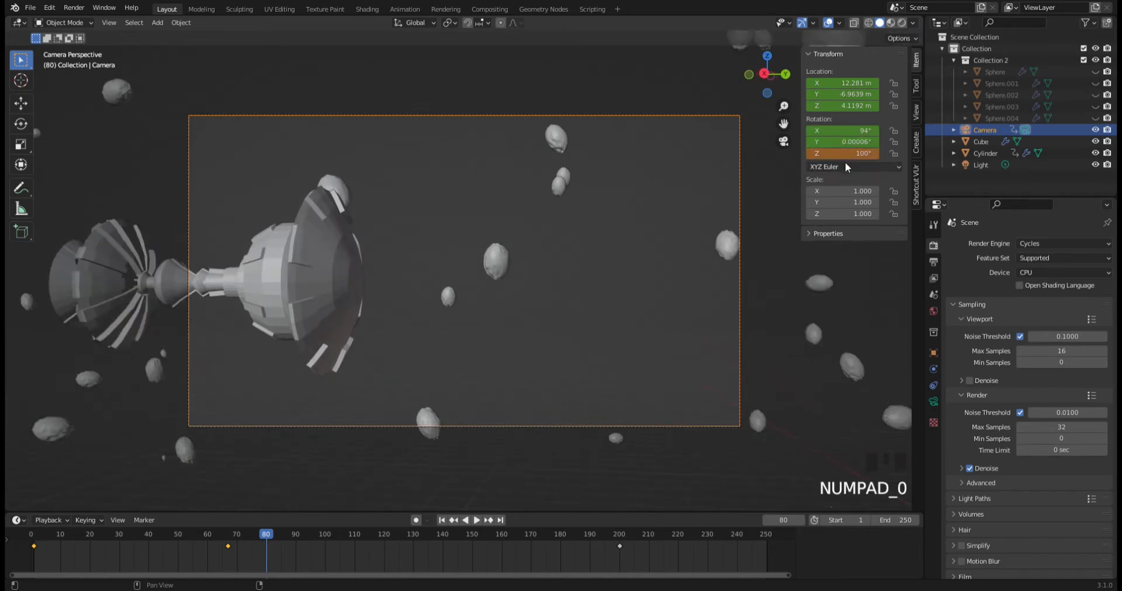
# Set the camera's Z rotation to 120° and insert a rotation keyframe at frame 80.
pyautogui.click(845, 163)
pyautogui.doubleClick(850, 157)
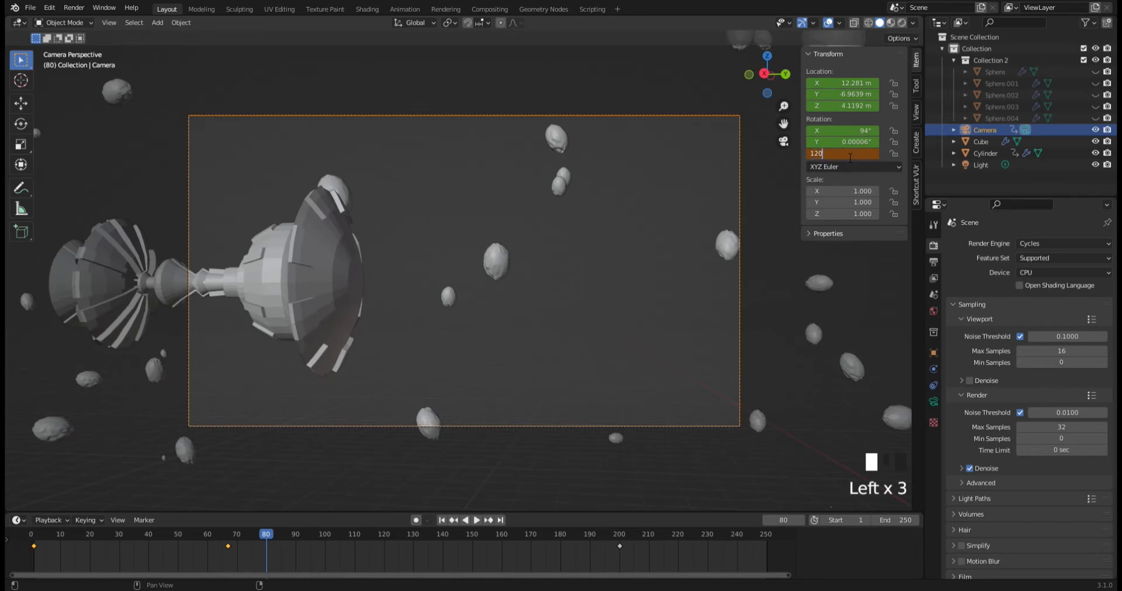
pyautogui.write('120')
pyautogui.press('Return')
pyautogui.press('i')
# Set the camera's X location to 9 m at frame 80 and insert a location keyframe.
pyautogui.moveTo(845, 87); pyautogui.dragTo(767, 87)
pyautogui.click(848, 85)
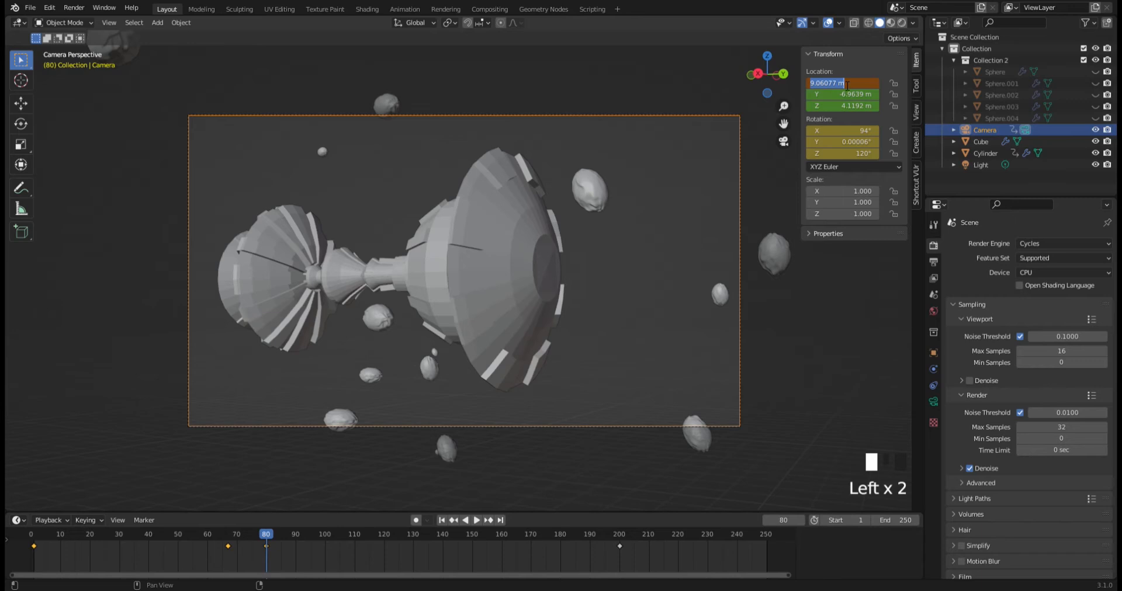
pyautogui.write('9')
pyautogui.press('Return')
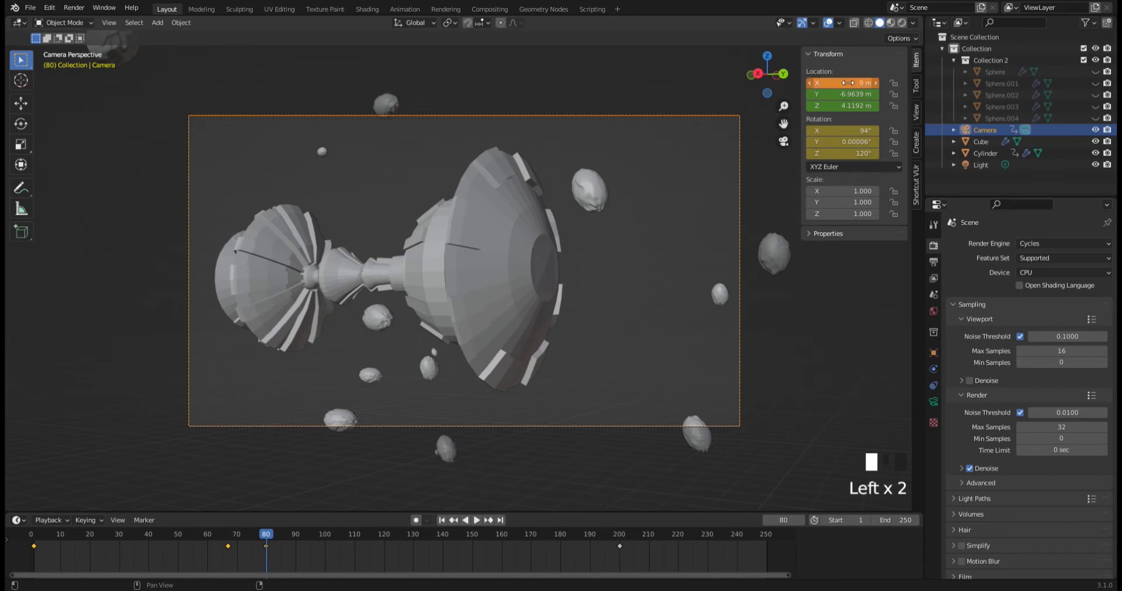
pyautogui.press('i')
# Play the animation from about frame 22 to check the camera's turn, and return to frame 80.
pyautogui.moveTo(267, 536); pyautogui.dragTo(96, 552)
pyautogui.press('space')
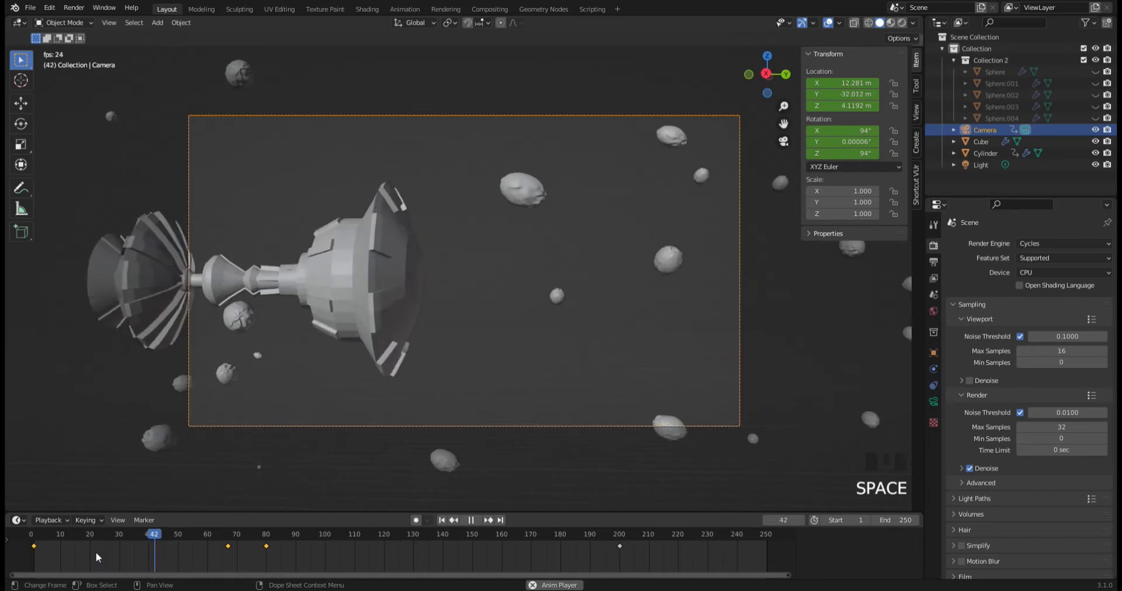
pyautogui.press('space')
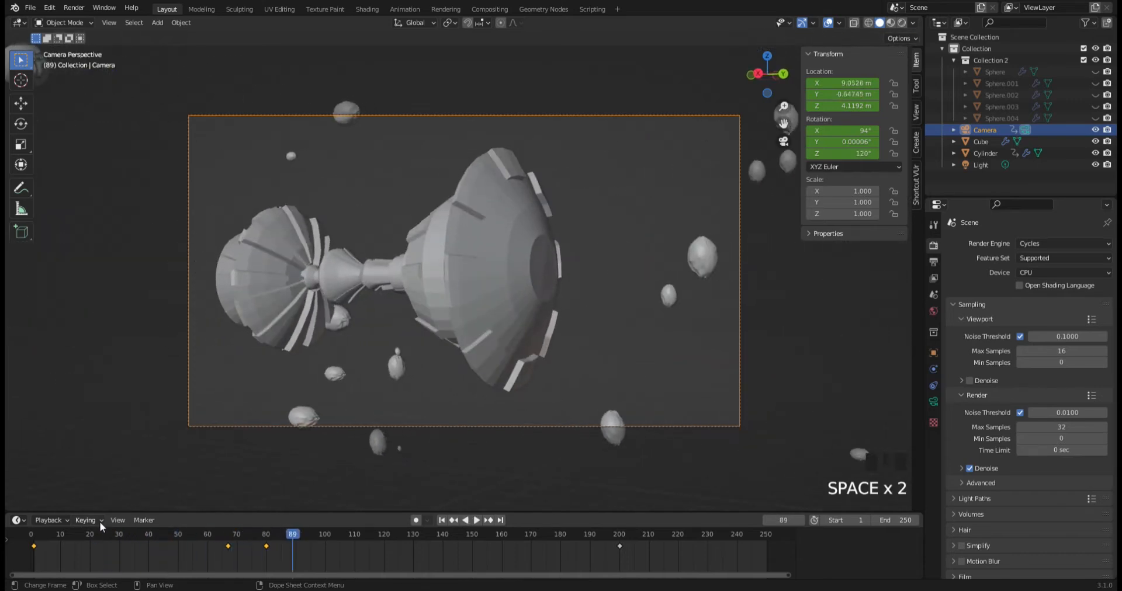
pyautogui.click(261, 548)
pyautogui.click(268, 531)
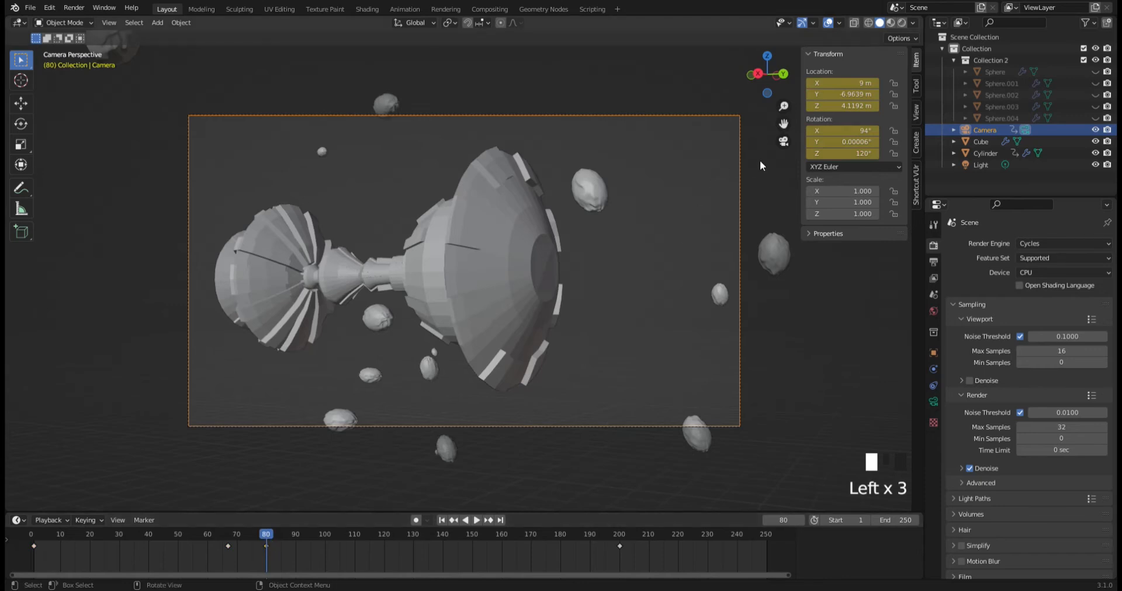
# Undo the camera's X location change and its location keyframe at frame 80.
pyautogui.hotkey('ctrl', 'z')
pyautogui.moveTo(292, 537); pyautogui.dragTo(265, 535)
pyautogui.hotkey('ctrl', 'z')
pyautogui.hotkey('ctrl', 'z')
pyautogui.hotkey('ctrl', 'z')
pyautogui.hotkey('ctrl', 'z')
pyautogui.hotkey('ctrl', 'z')
pyautogui.hotkey('ctrl', 'z')
pyautogui.hotkey('ctrl', 'z')
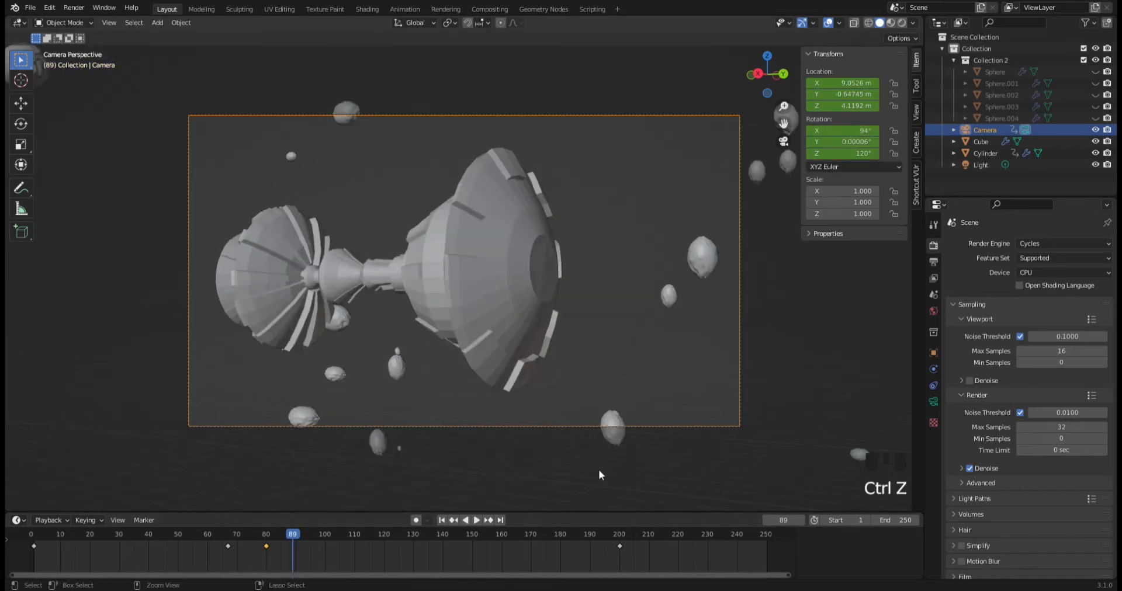
pyautogui.hotkey('ctrl', 'z')
pyautogui.moveTo(266, 544); pyautogui.dragTo(285, 546)
pyautogui.hotkey('ctrl', 'z')
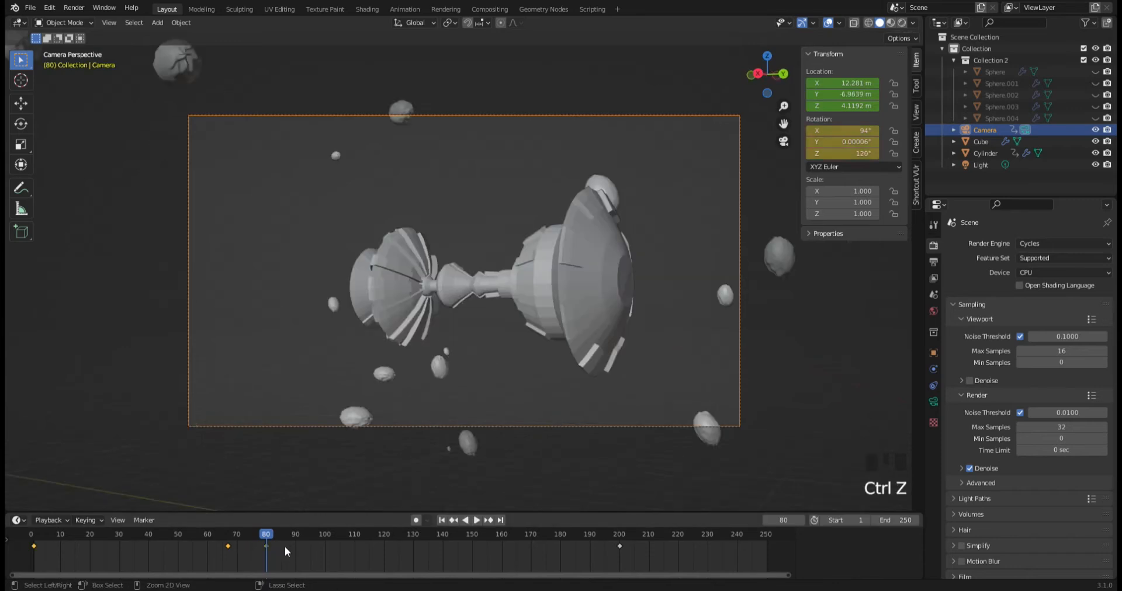
pyautogui.hotkey('ctrl', 'z')
pyautogui.hotkey('ctrl', 'z')
pyautogui.hotkey('ctrl', 'z')
pyautogui.hotkey('ctrl', 'z')
pyautogui.hotkey('ctrl', 'z')
# Delete the camera's rotation keyframes at frame 80 and play the animation from about frame 60.
pyautogui.click(267, 543)
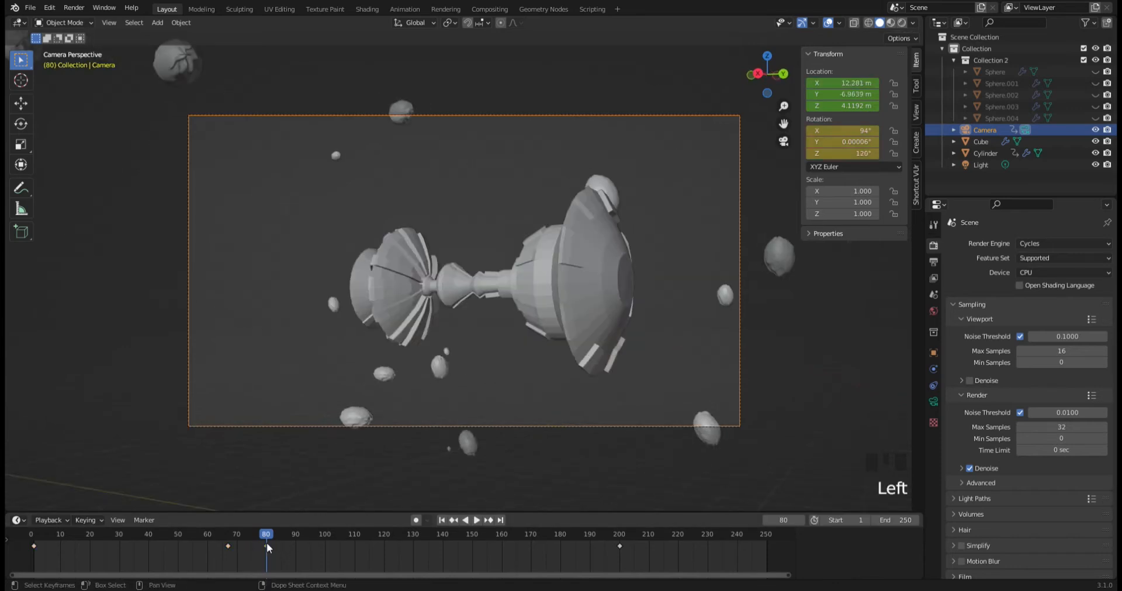
pyautogui.rightClick(871, 142)
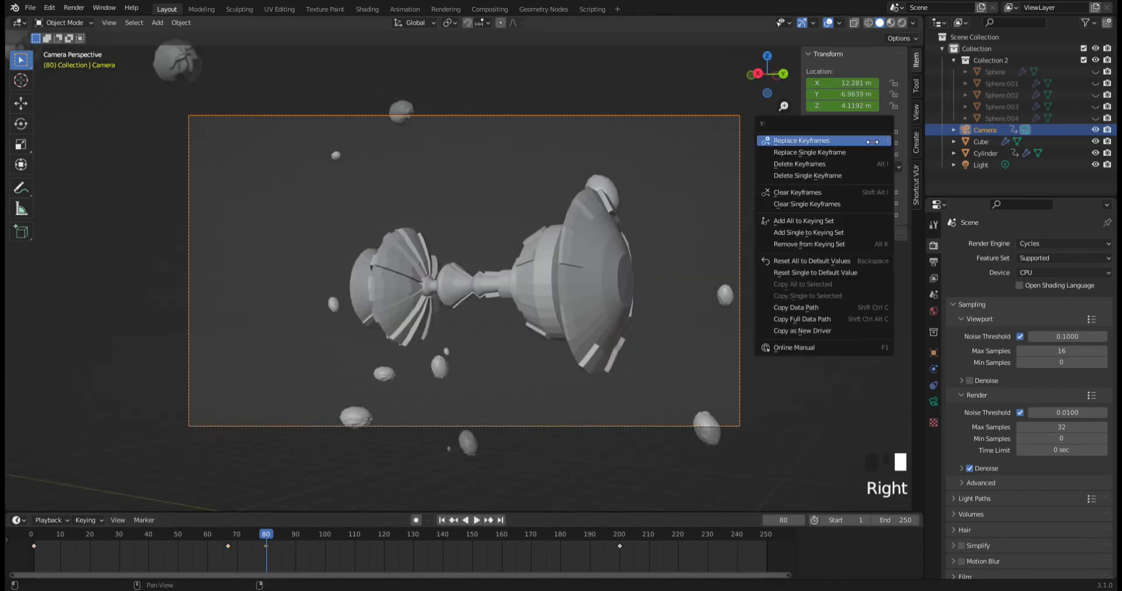
pyautogui.click(823, 164)
pyautogui.moveTo(268, 535); pyautogui.dragTo(208, 533)
pyautogui.press('space')
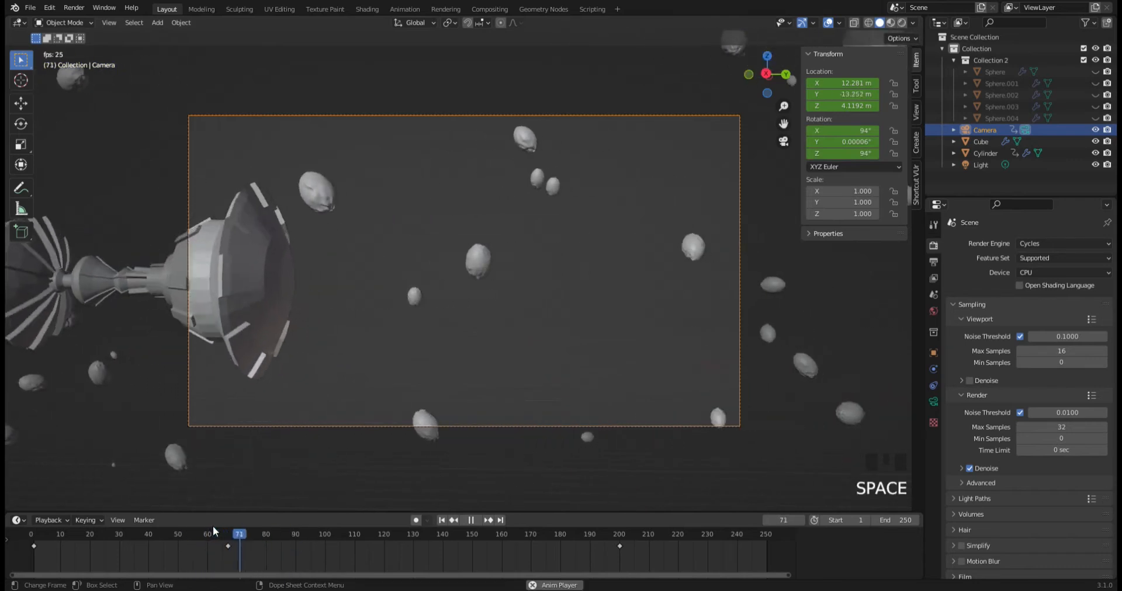
pyautogui.press('space')
# At frame 95, set the camera's Z rotation to 120° and insert a rotation keyframe.
pyautogui.click(311, 542)
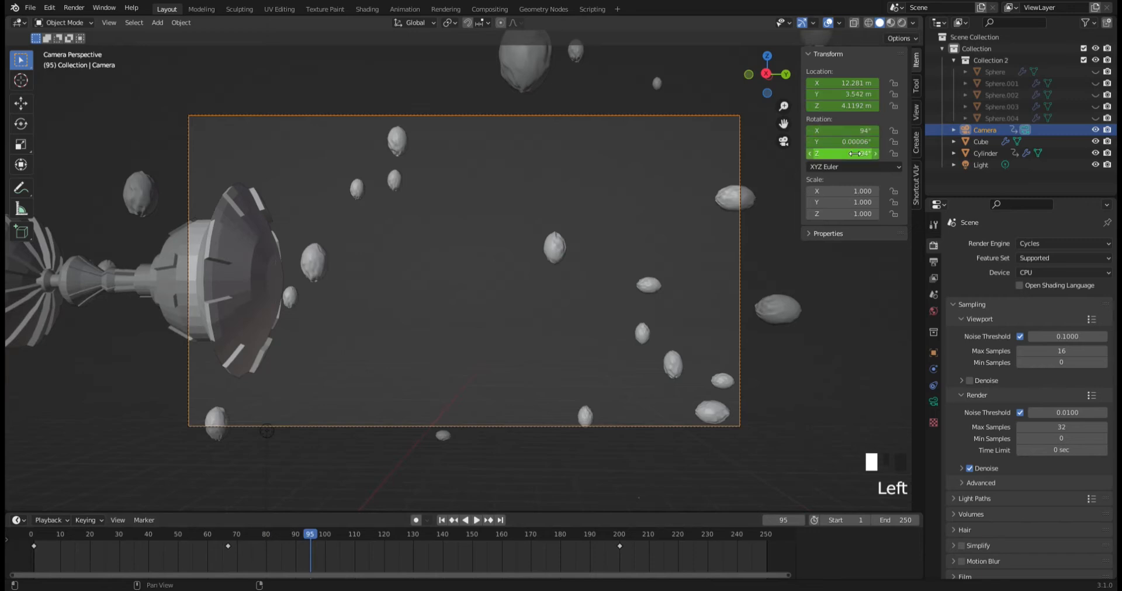
pyautogui.moveTo(854, 155); pyautogui.dragTo(862, 155)
pyautogui.click(854, 156)
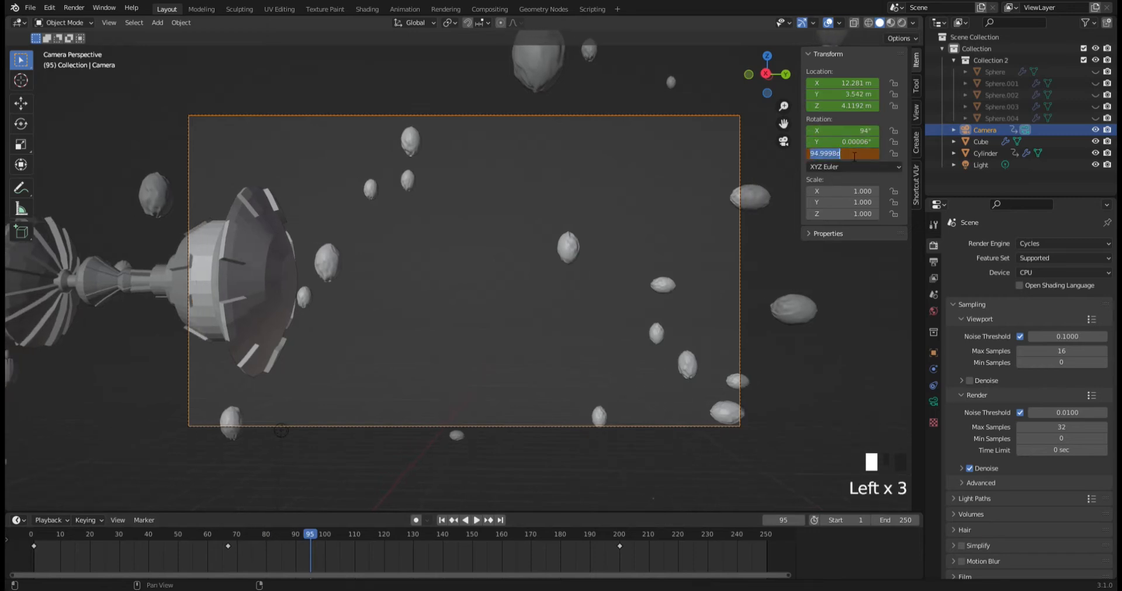
pyautogui.press('Return')
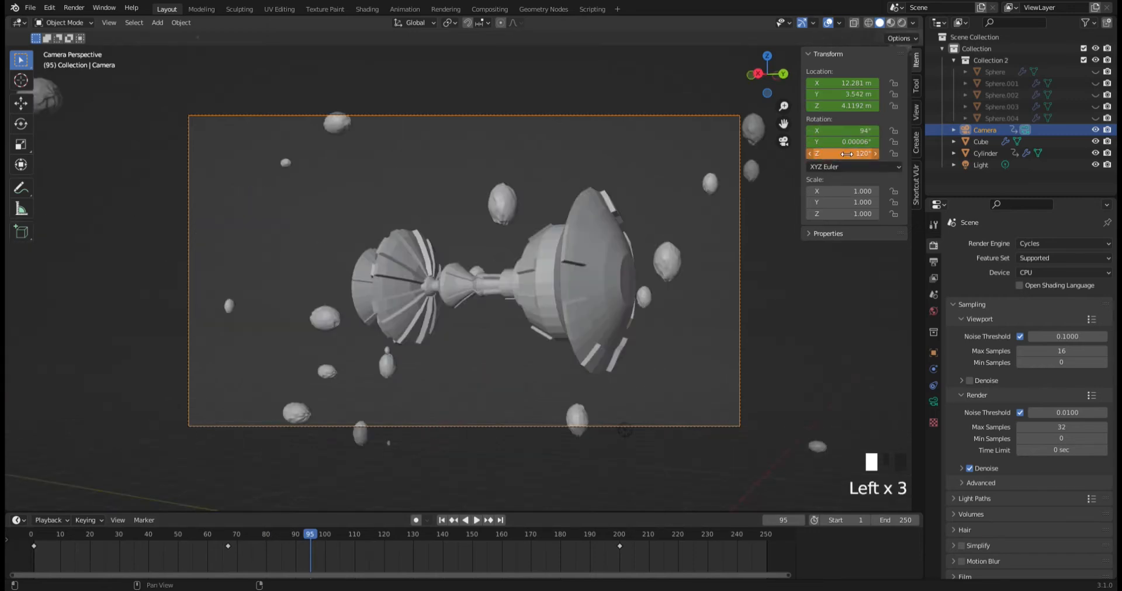
pyautogui.press('i')
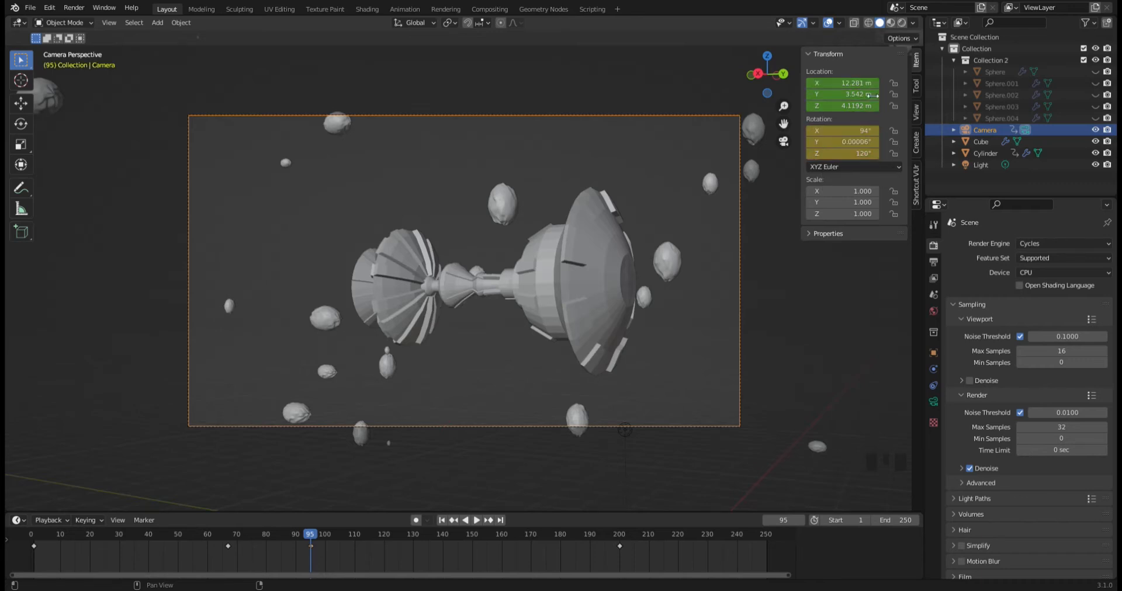
# Set the camera's X location to 9 m at frame 95 and insert a location keyframe.
pyautogui.moveTo(847, 82); pyautogui.dragTo(818, 83)
pyautogui.click(845, 87)
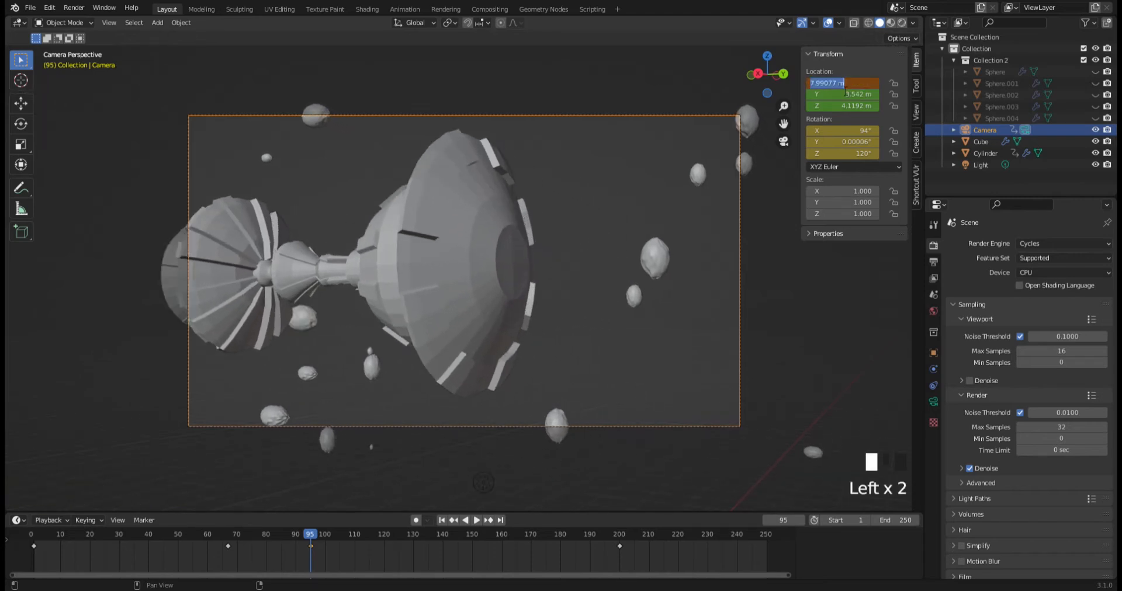
pyautogui.press('Return')
pyautogui.press('i')
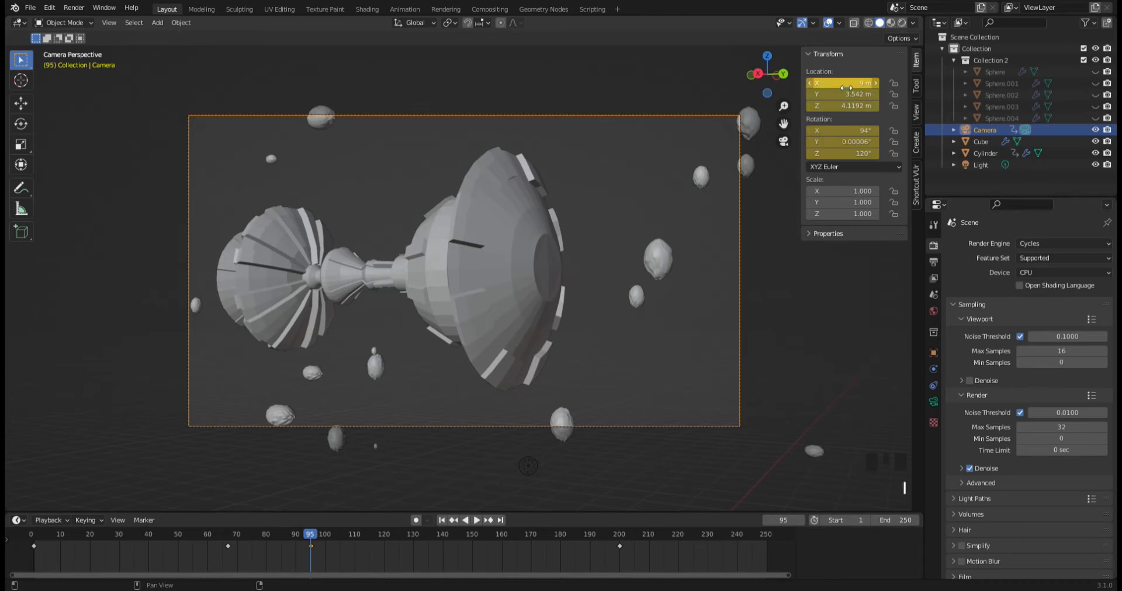
# Scrub back to about frame 60 and play the animation to check the camera's turn towards frame 95.
pyautogui.moveTo(309, 536); pyautogui.dragTo(205, 541)
pyautogui.press('space')
pyautogui.press('space')
pyautogui.press('space')
pyautogui.press('space')
pyautogui.press('space')
# At frame 110, try smaller X locations for the camera and set it to 5.5 m.
pyautogui.moveTo(328, 538); pyautogui.dragTo(356, 537)
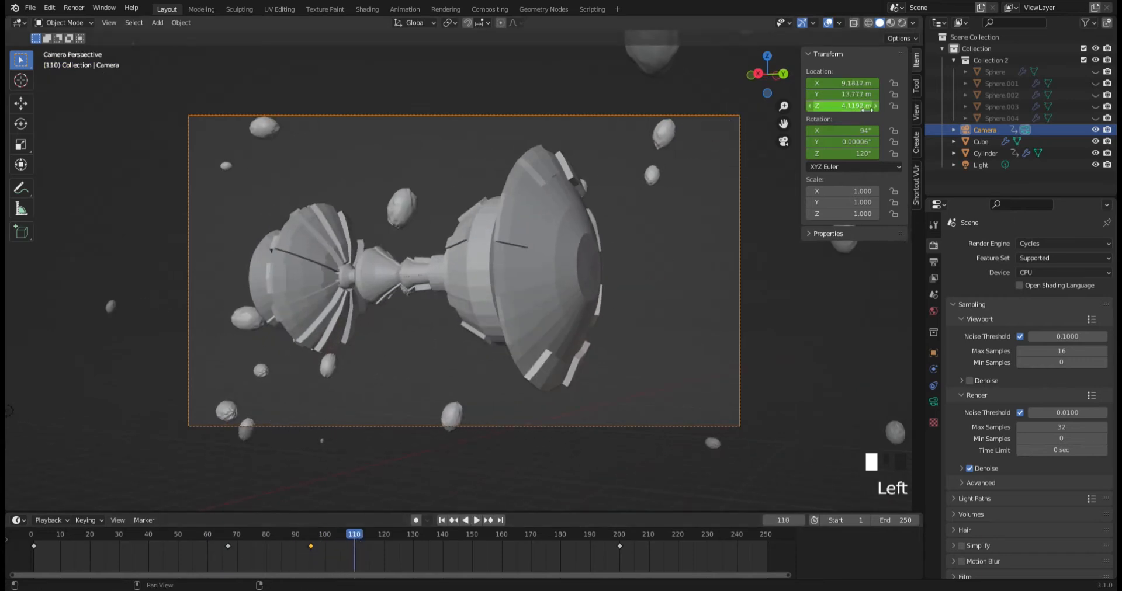
pyautogui.click(855, 83)
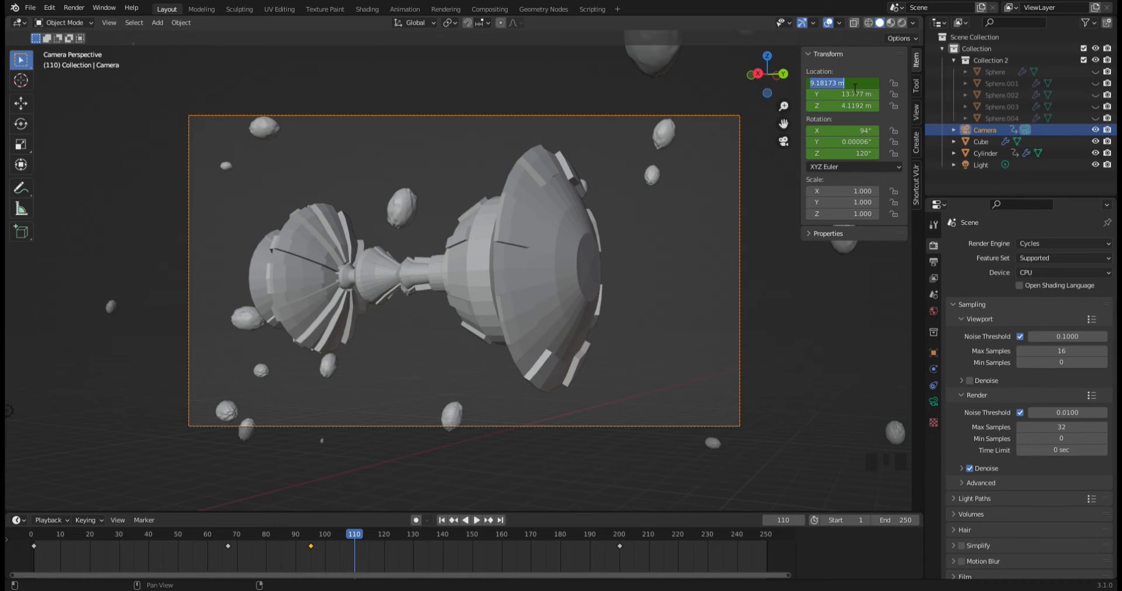
pyautogui.write('8')
pyautogui.press('Return')
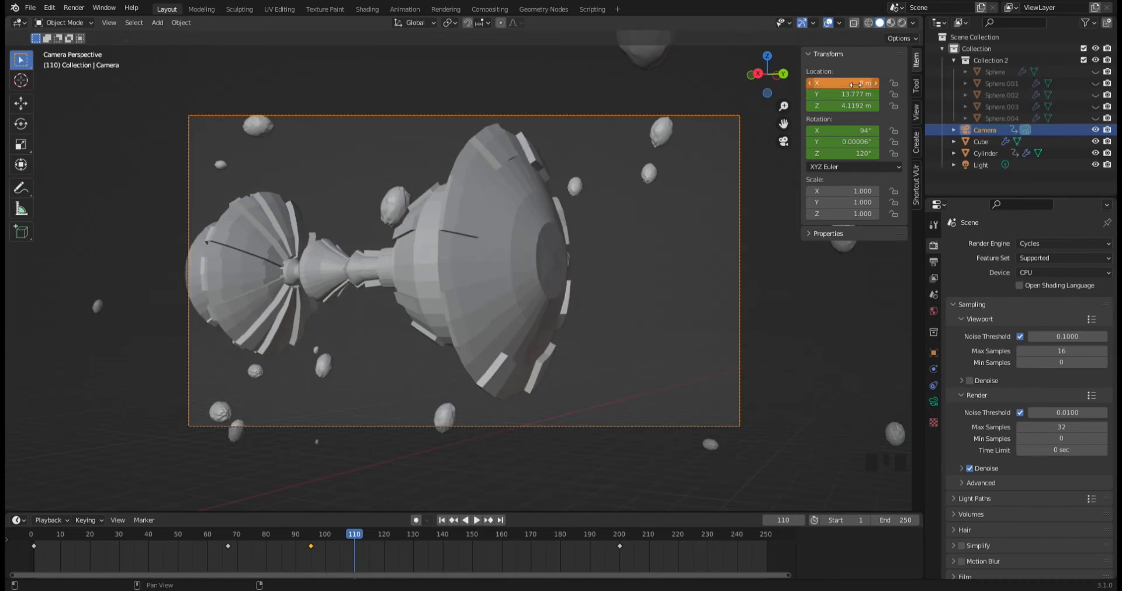
pyautogui.click(854, 84)
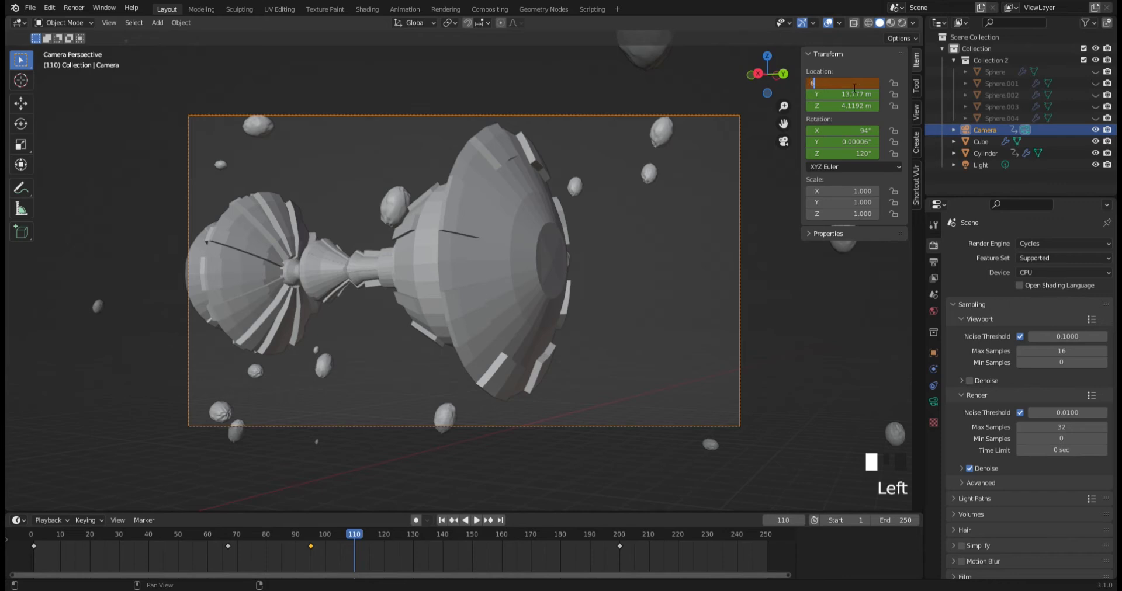
pyautogui.press('Return')
pyautogui.click(855, 83)
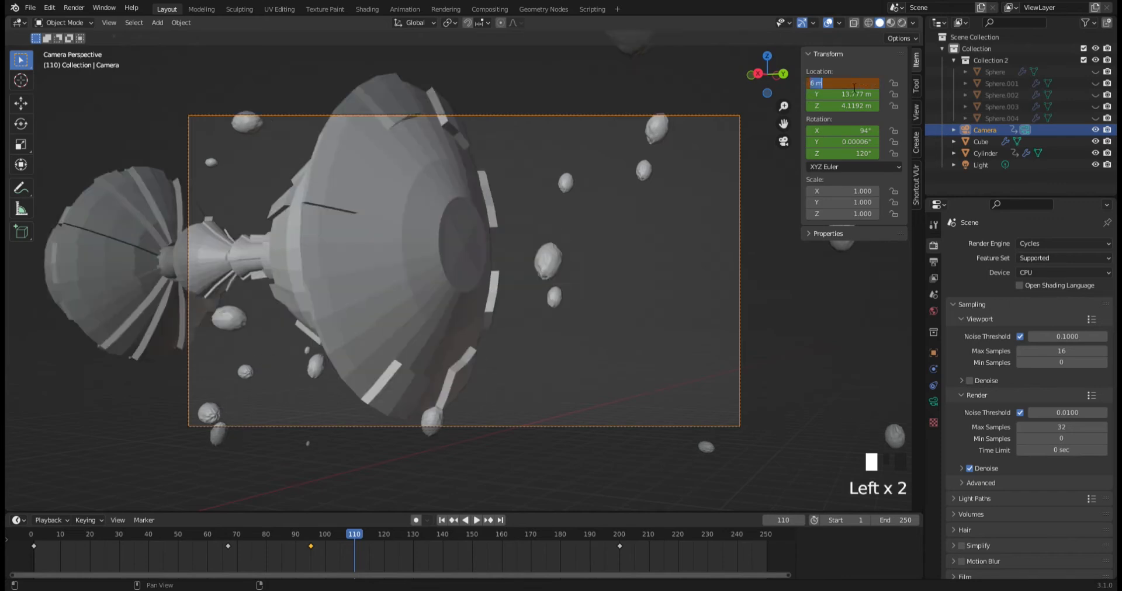
pyautogui.press('Return')
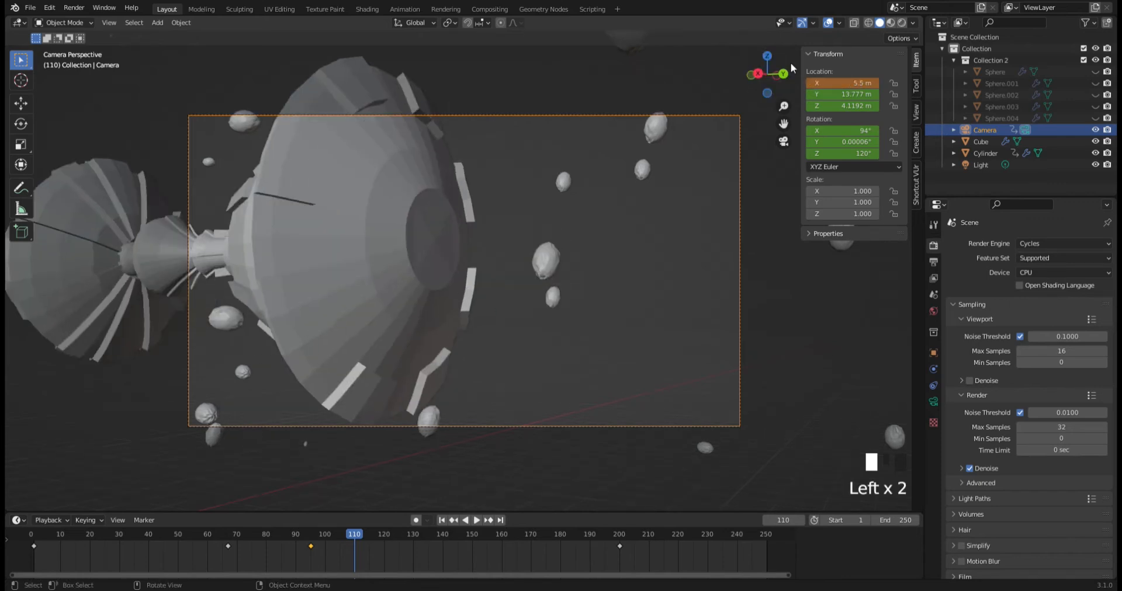
# Set the camera's Z rotation to 140° at frame 110 and insert rotation and location keyframes.
pyautogui.moveTo(852, 153); pyautogui.dragTo(894, 153)
pyautogui.doubleClick(851, 153)
pyautogui.write('150')
pyautogui.press('Return')
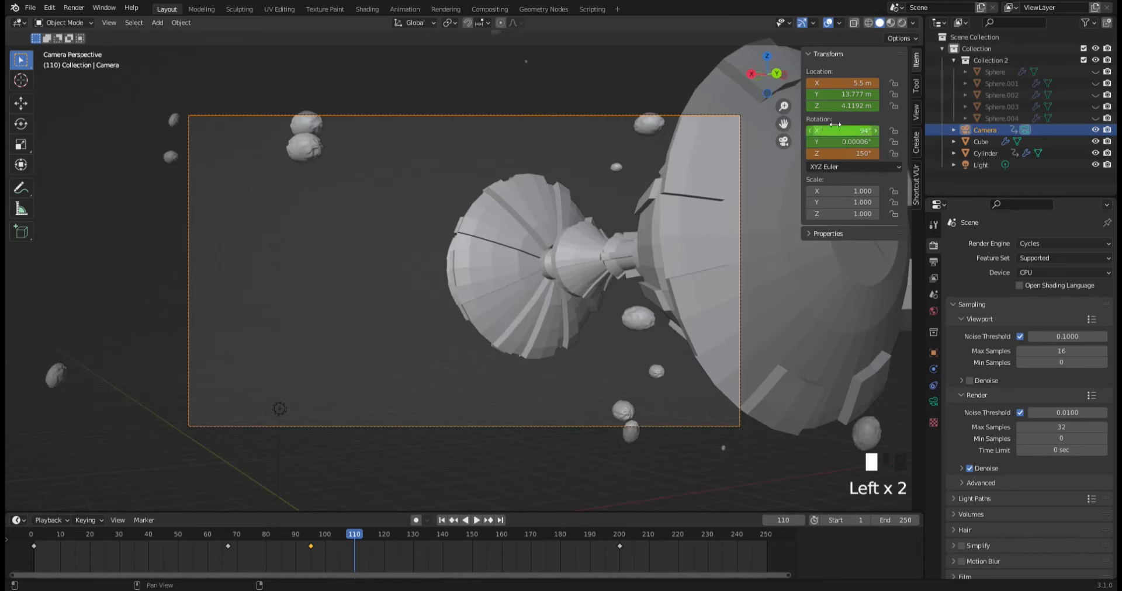
pyautogui.click(854, 151)
pyautogui.write('140')
pyautogui.press('Return')
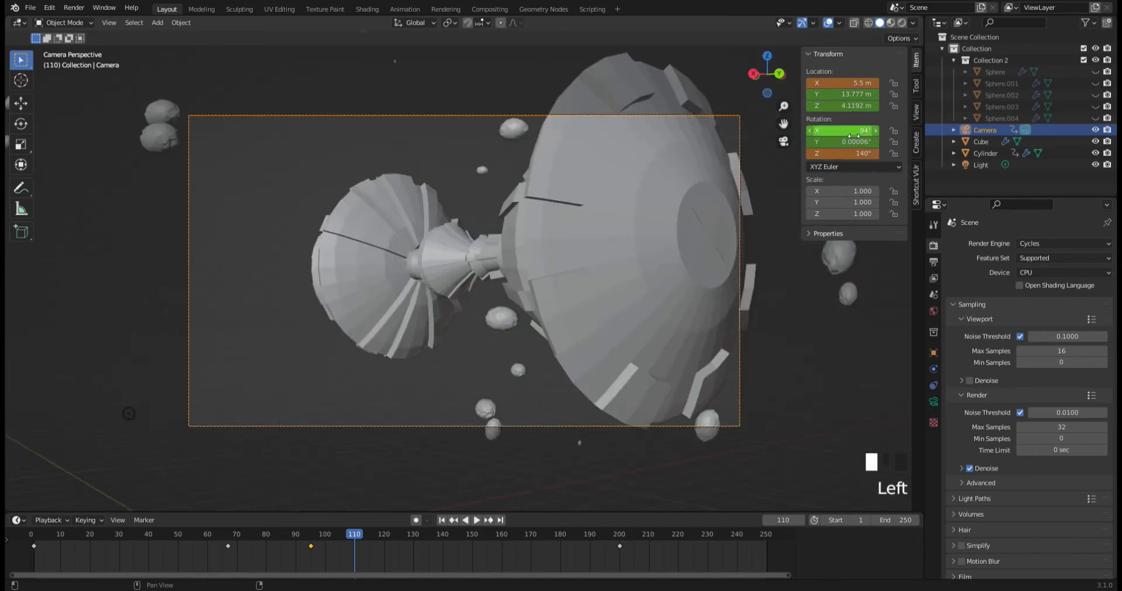
pyautogui.press('i')
pyautogui.press('i')
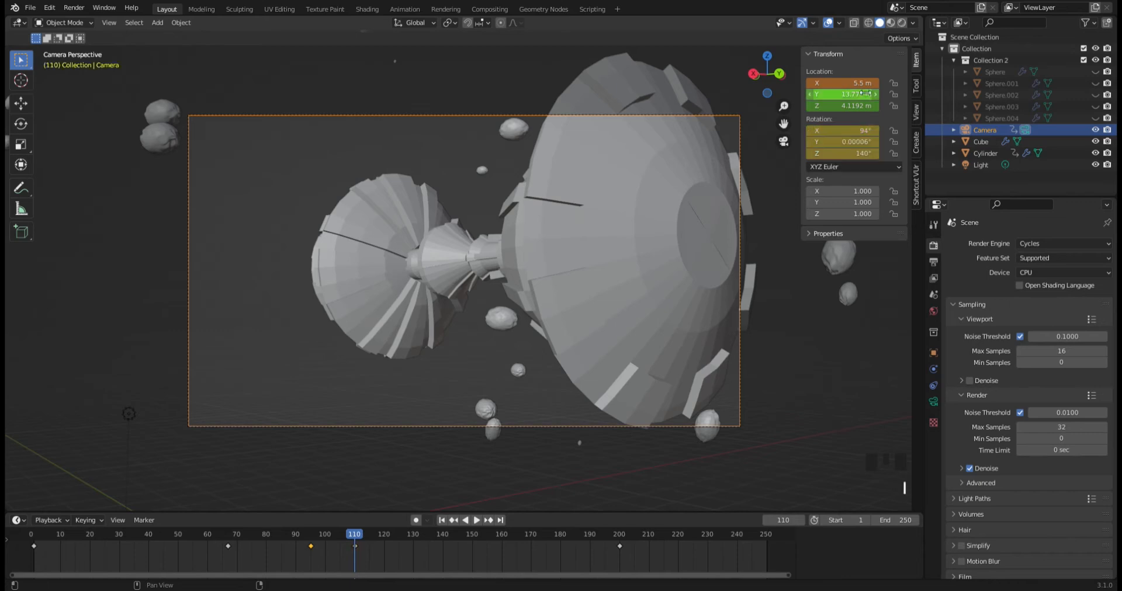
# Play the animation from about frame 64 to check the camera move through frame 110.
pyautogui.click(219, 534)
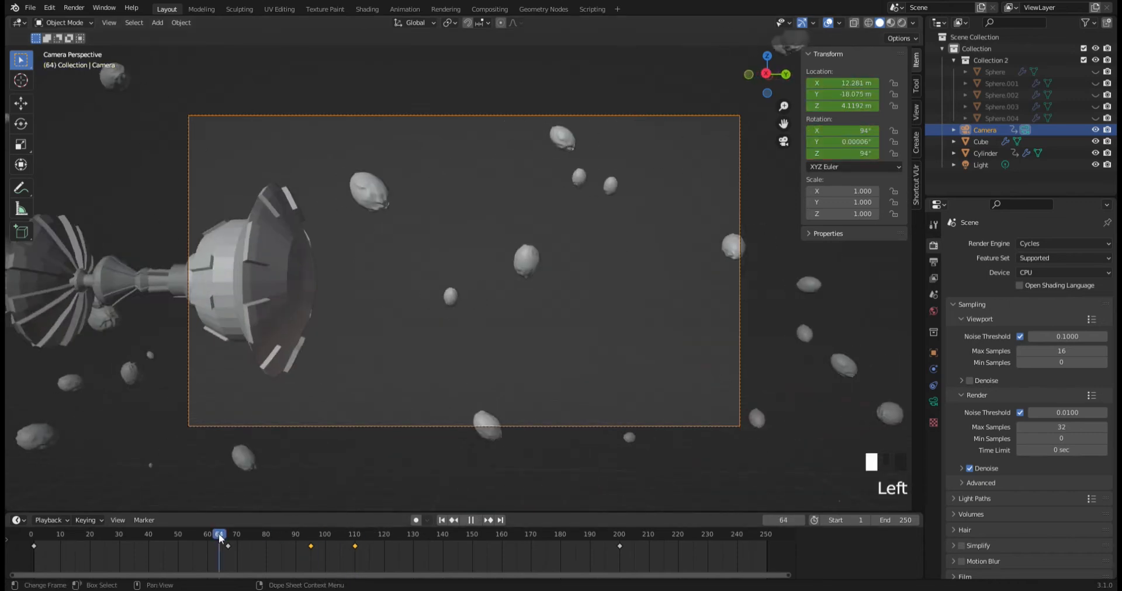
pyautogui.press('space')
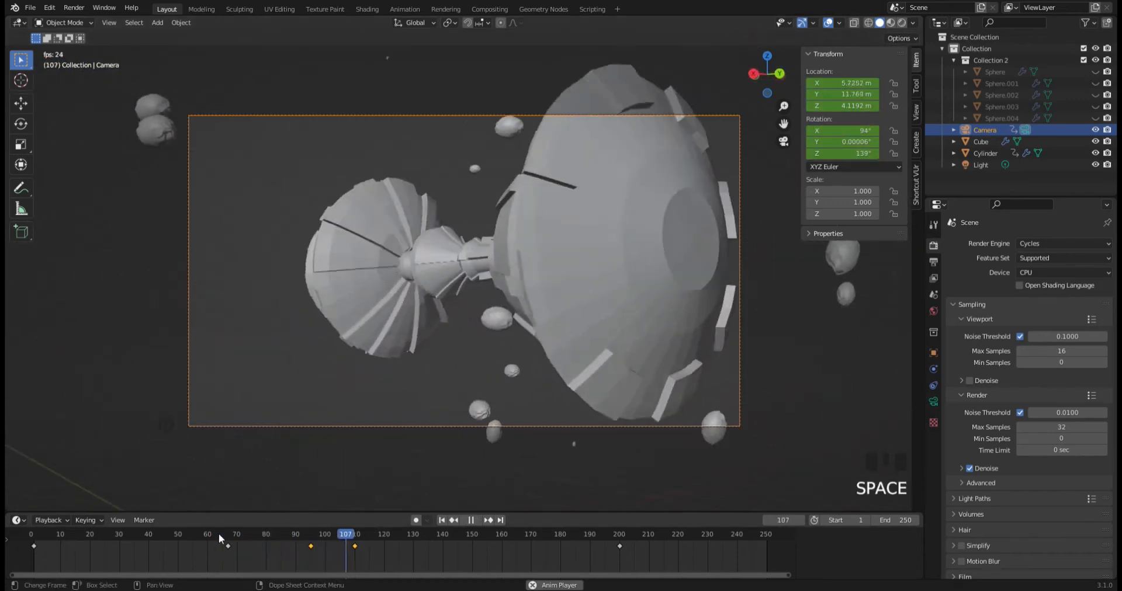
pyautogui.press('space')
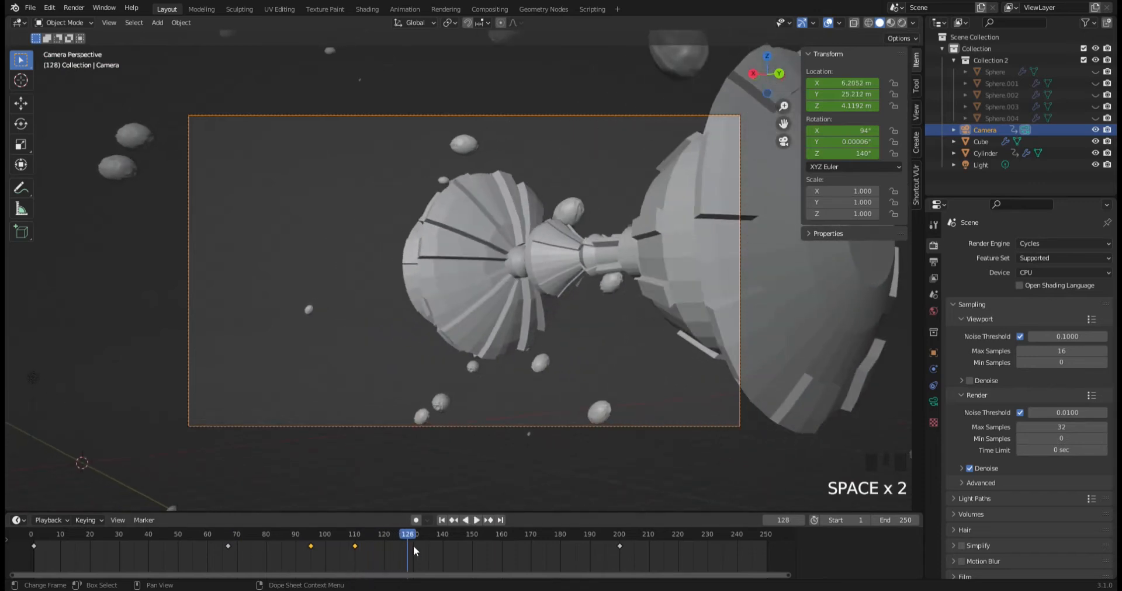
pyautogui.press('space')
pyautogui.press('space')
pyautogui.press('space')
# Return to frame 110, set the camera's X location to 3.57 m and insert a location keyframe.
pyautogui.moveTo(424, 535); pyautogui.dragTo(353, 547)
pyautogui.moveTo(868, 84)
pyautogui.mouseDown()
pyautogui.moveTo(786, 84)
pyautogui.moveTo(869, 94)
pyautogui.mouseUp()
pyautogui.hotkey('ctrl', 'z')
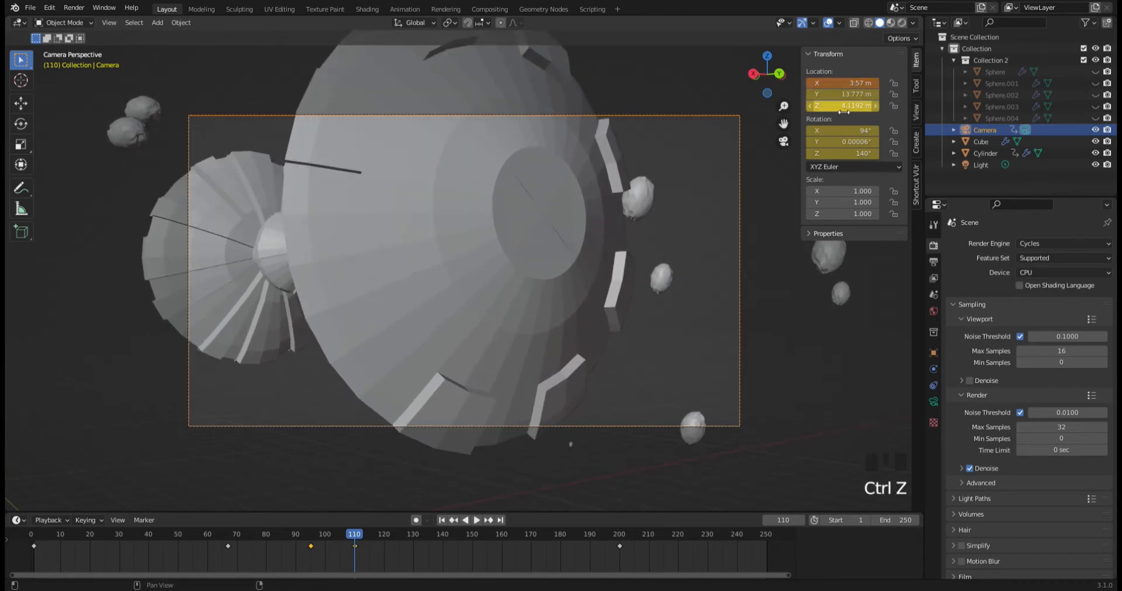
# Scrub back to about frame 50 and play the animation to check the camera's closer approach at frame 110.
pyautogui.moveTo(352, 541); pyautogui.dragTo(178, 533)
pyautogui.press('space')
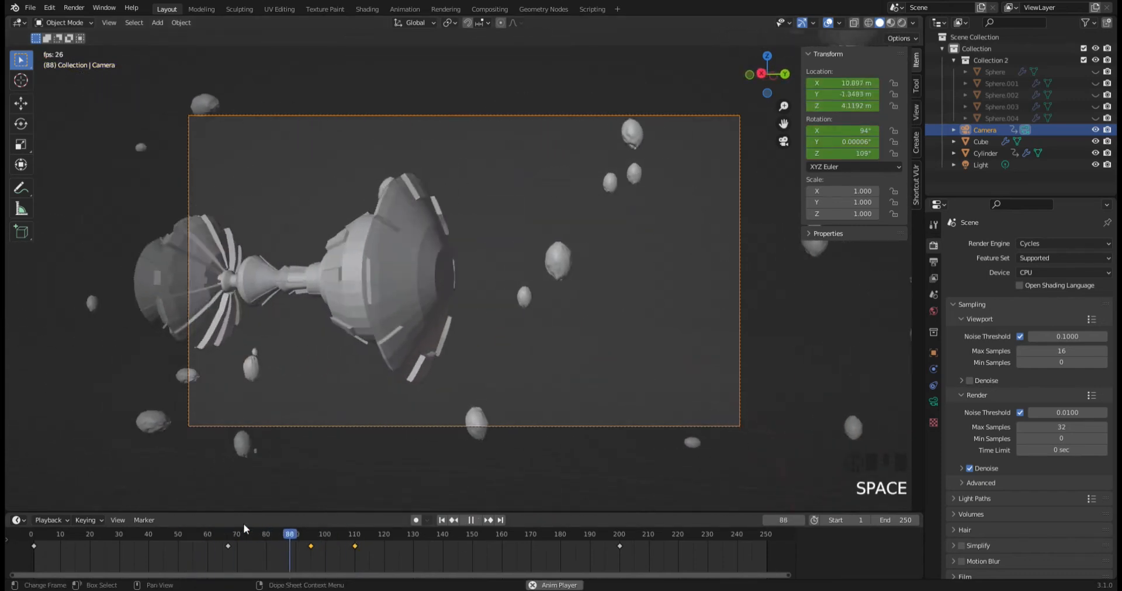
pyautogui.press('space')
# At frame 120, set the camera's Z rotation to 150° and X location to 2 m, and insert location and rotation keyframes.
pyautogui.moveTo(355, 543); pyautogui.dragTo(385, 545)
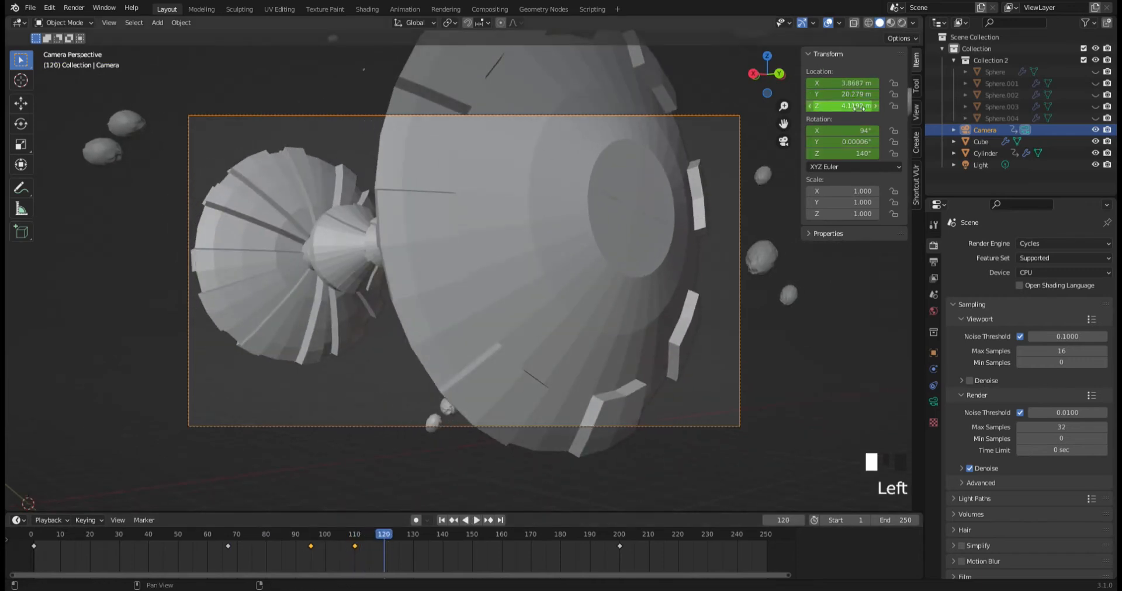
pyautogui.click(847, 150)
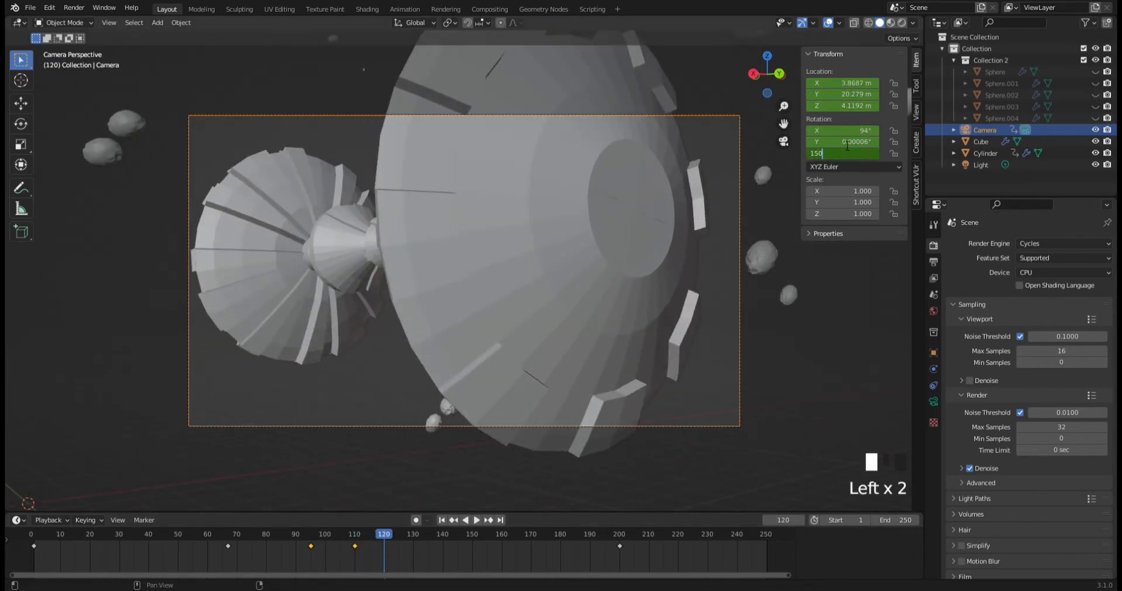
pyautogui.press('Return')
pyautogui.moveTo(847, 83); pyautogui.dragTo(812, 83)
pyautogui.click(848, 86)
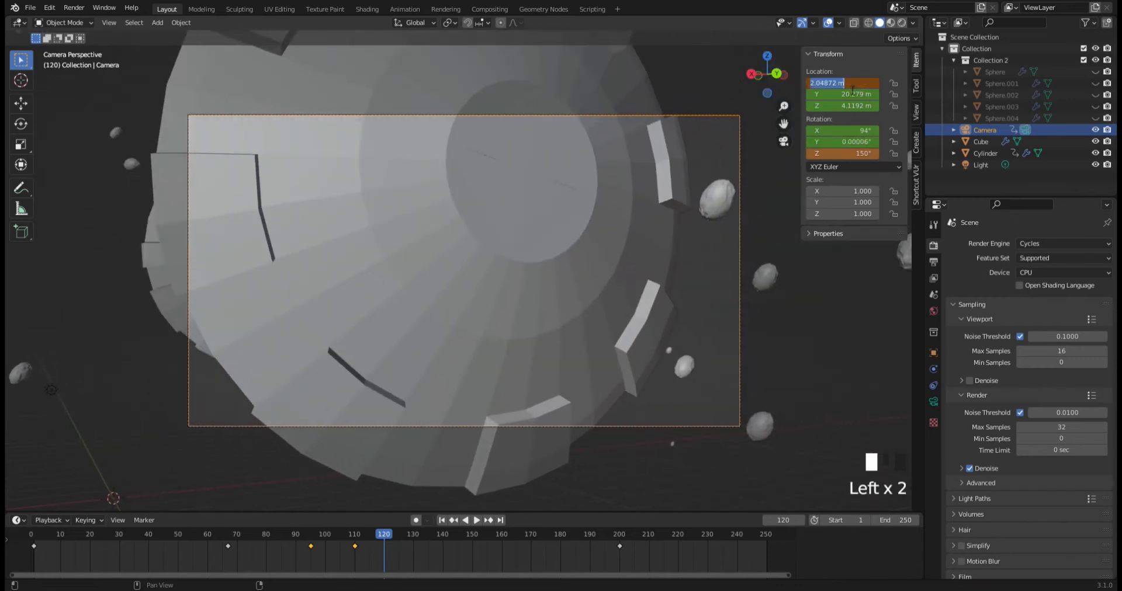
pyautogui.press('Return')
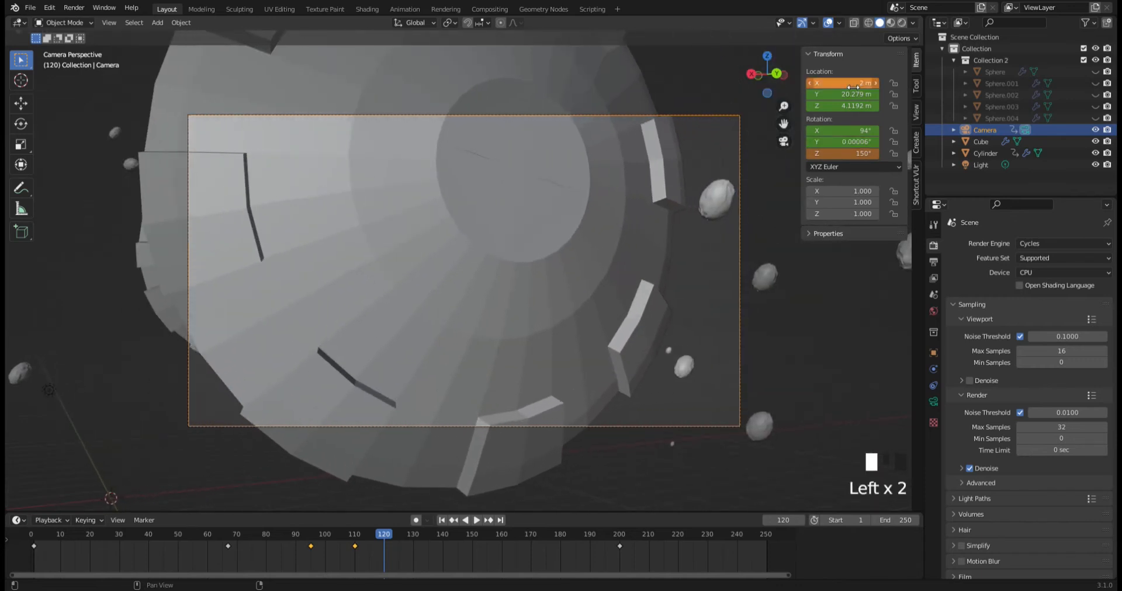
pyautogui.press('i')
pyautogui.press('i')
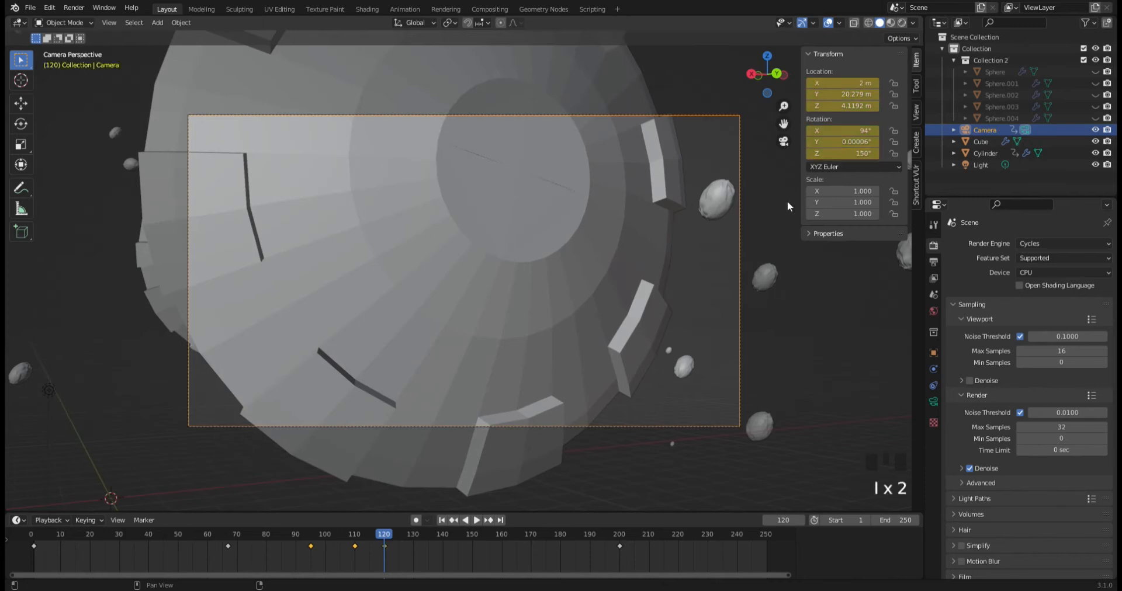
# Play the animation repeatedly from about frame 95 to check the camera move past frame 120.
pyautogui.click(311, 544)
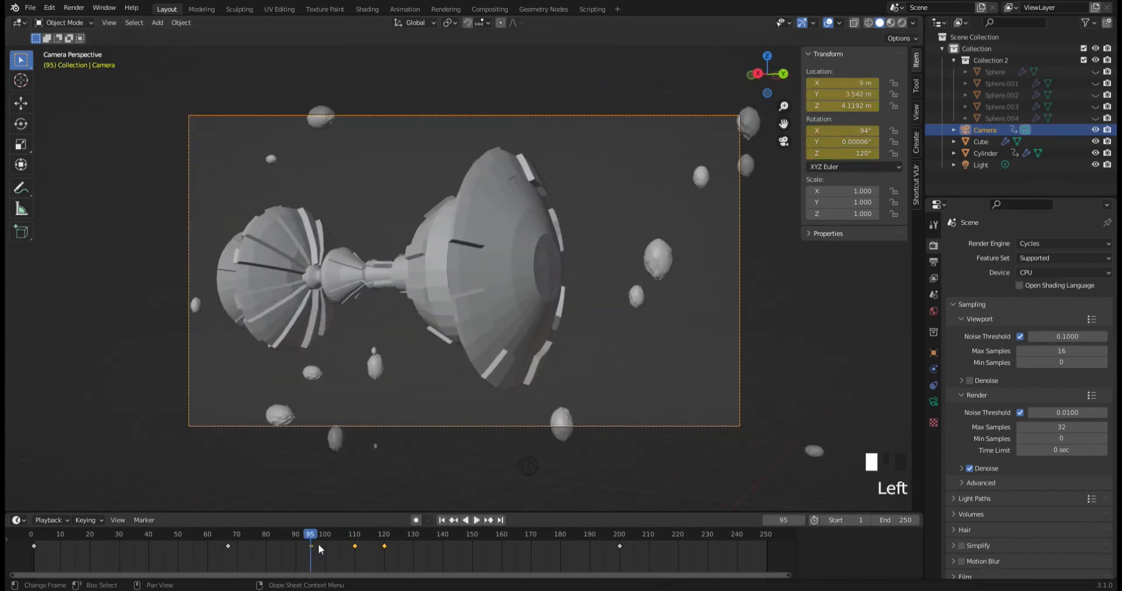
pyautogui.press('space')
pyautogui.press('space')
pyautogui.press('space')
pyautogui.press('space')
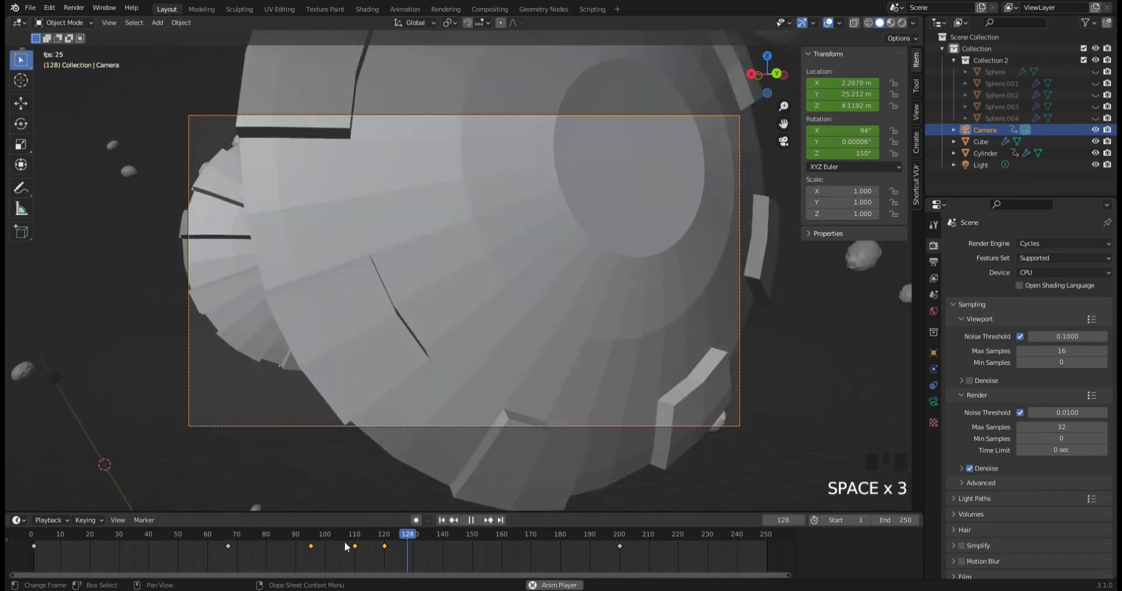
pyautogui.press('Left')
pyautogui.press('space')
pyautogui.press('space')
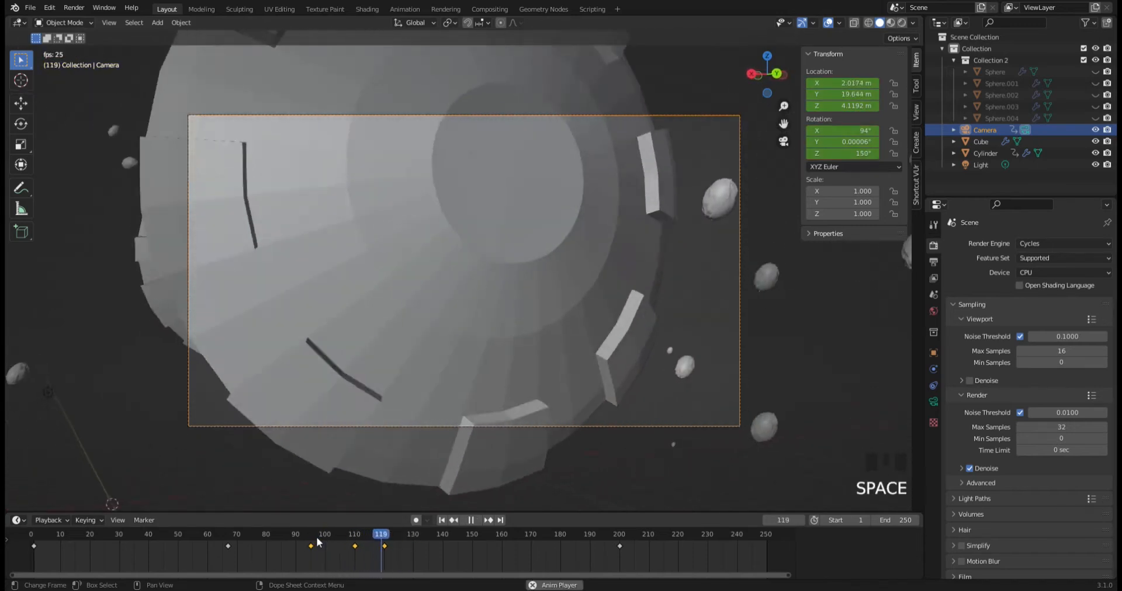
# At frame 130, set the camera's X location to 1 m and its Z rotation to 180°.
pyautogui.moveTo(387, 536); pyautogui.dragTo(414, 541)
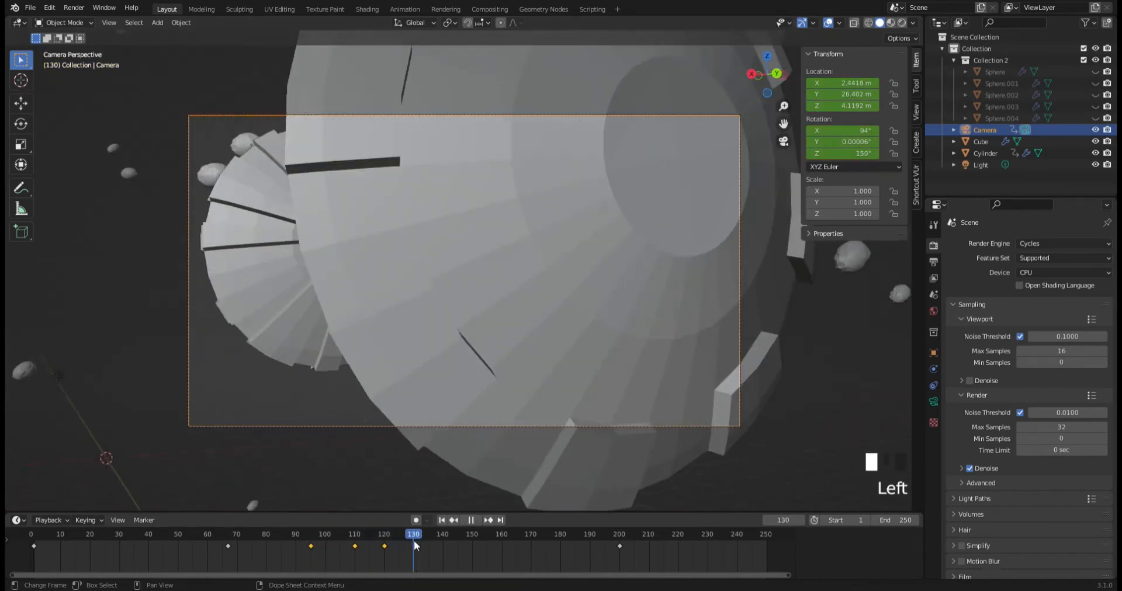
pyautogui.click(846, 85)
pyautogui.write('1')
pyautogui.press('Return')
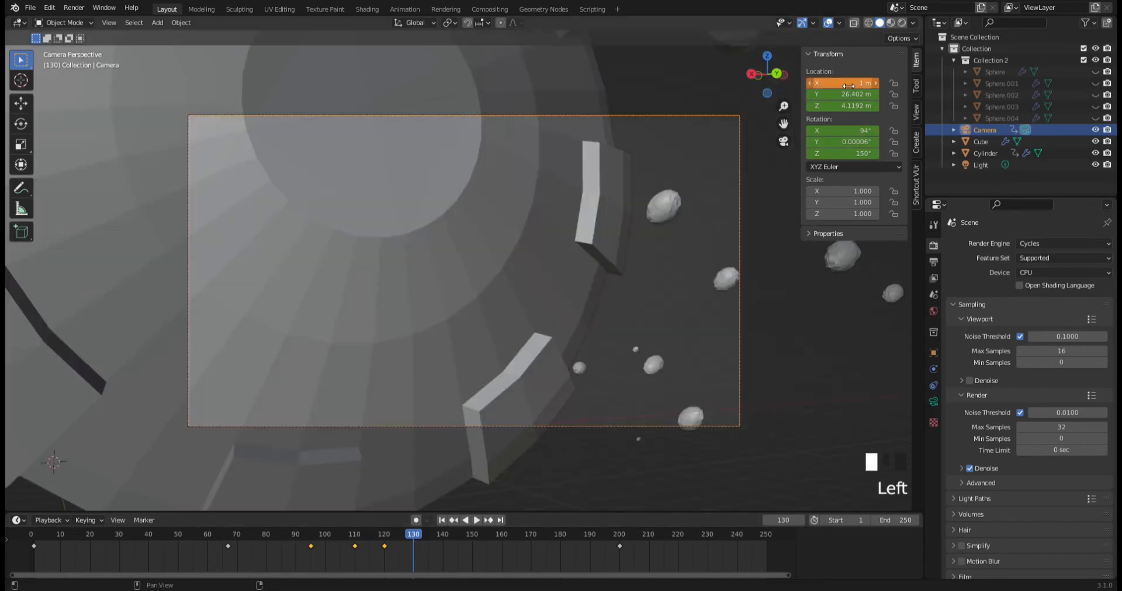
pyautogui.click(857, 153)
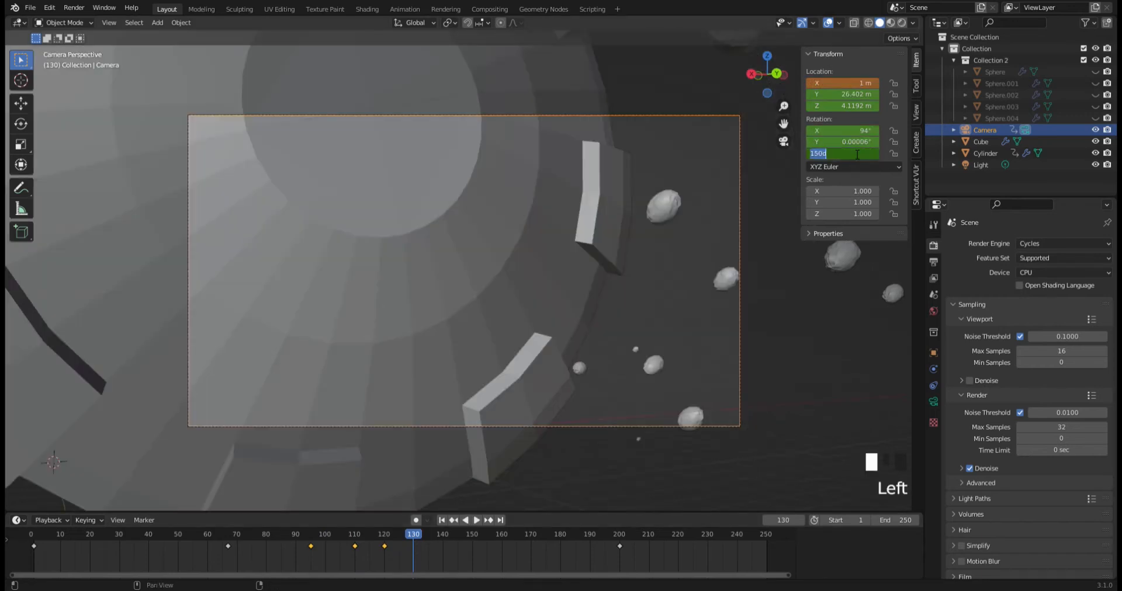
pyautogui.write('180')
pyautogui.press('Return')
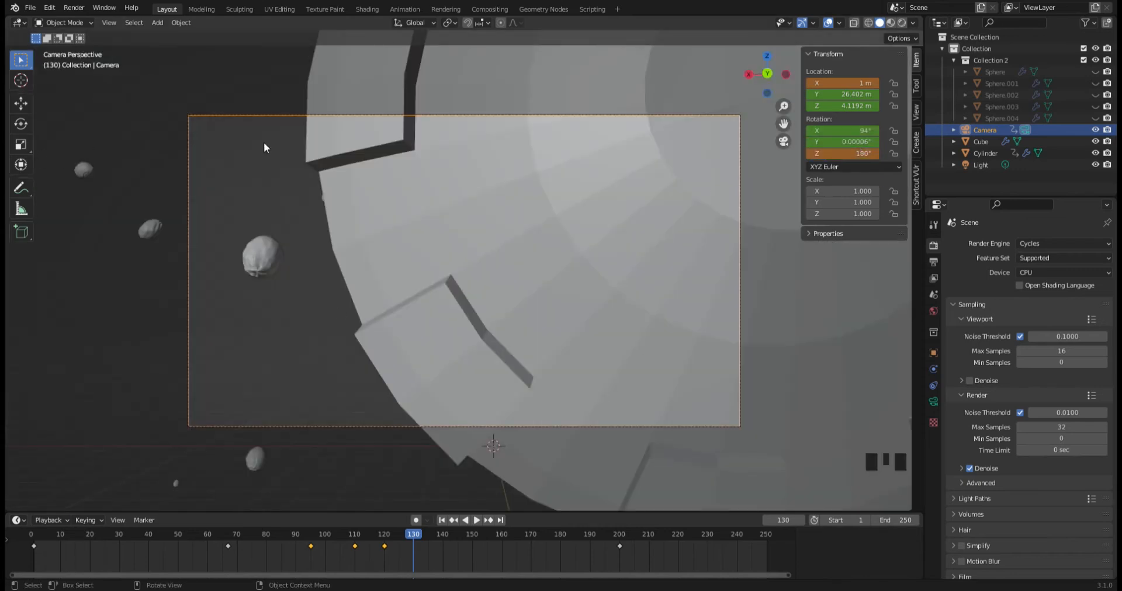
# Set the camera's X location to 0 m and Y location to 27 m at frame 130, and insert location and rotation keyframes.
pyautogui.click(835, 83)
pyautogui.write('0')
pyautogui.press('Return')
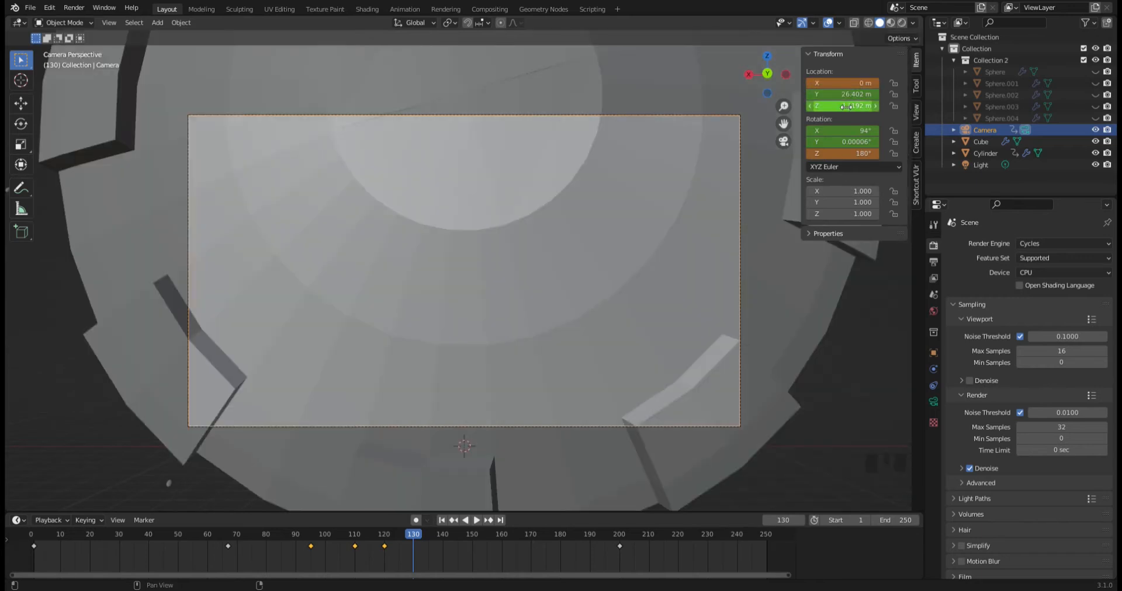
pyautogui.click(845, 95)
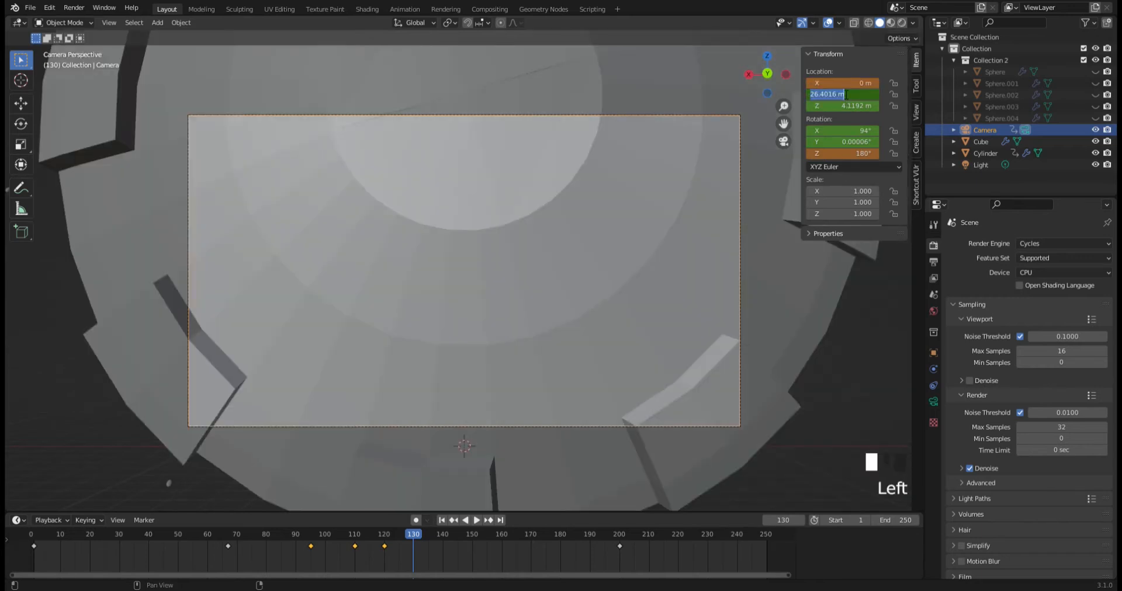
pyautogui.write('27')
pyautogui.press('Return')
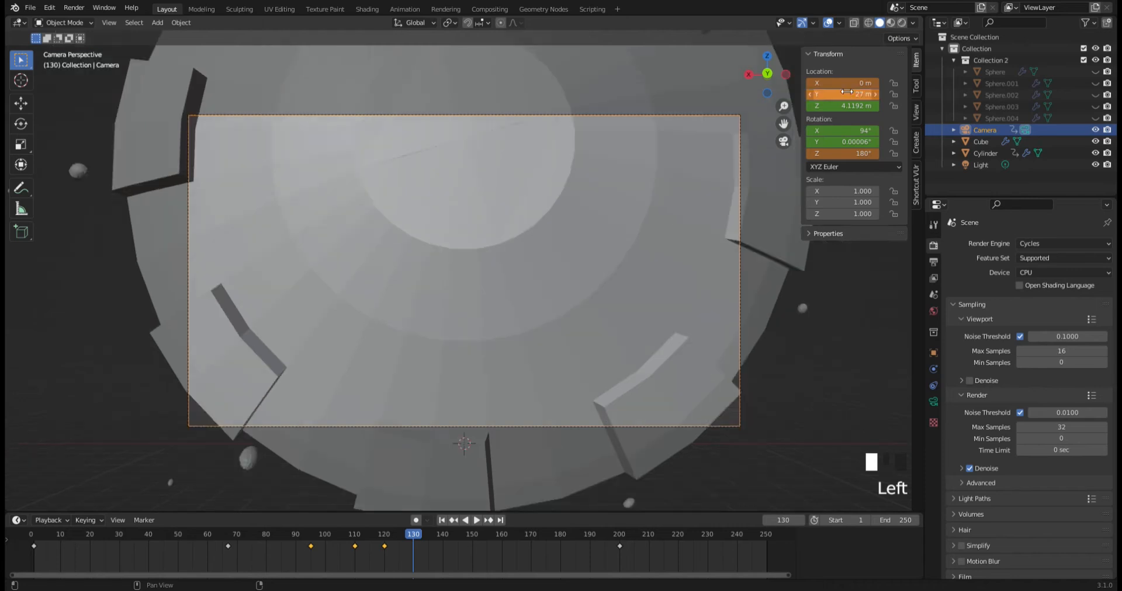
pyautogui.press('i')
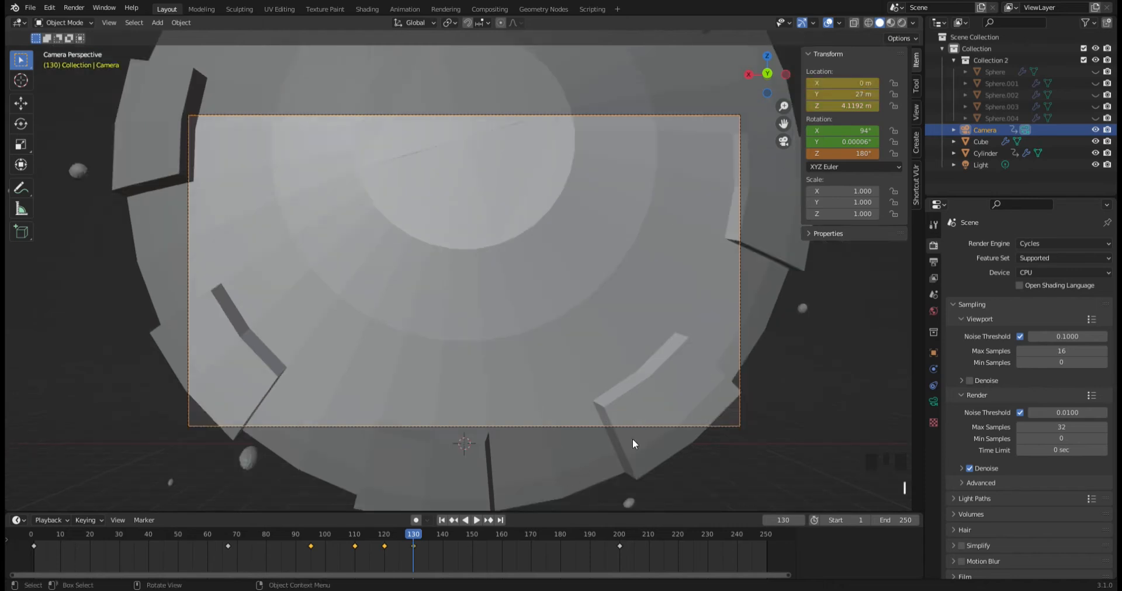
pyautogui.press('i')
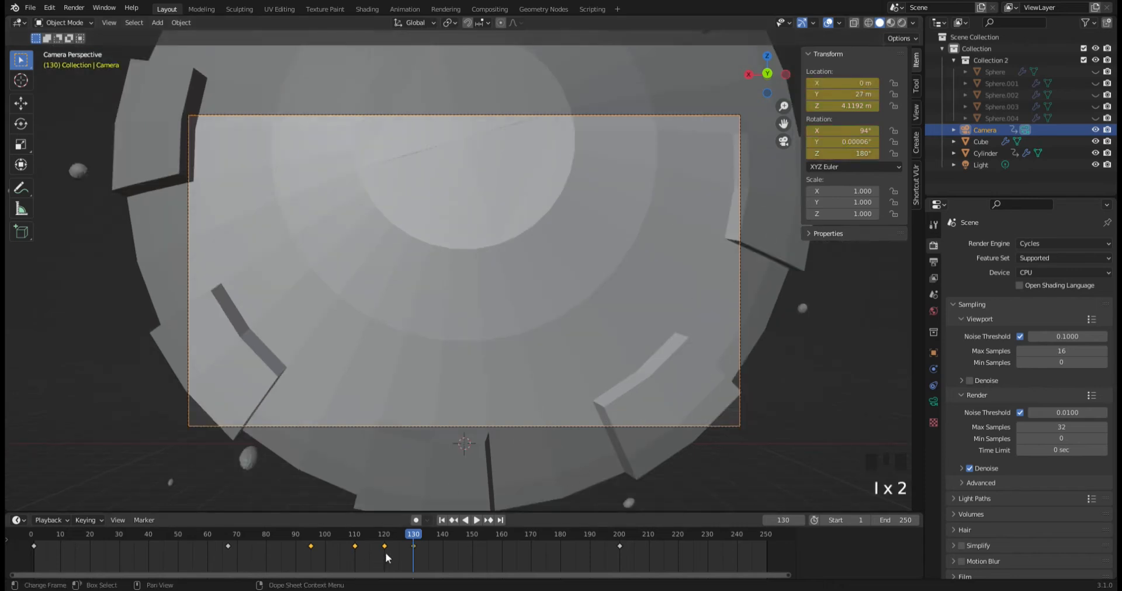
# Scrub back to about frame 108 and play the animation to check the camera's swing to the cylinder's front.
pyautogui.moveTo(408, 534); pyautogui.dragTo(348, 535)
pyautogui.press('space')
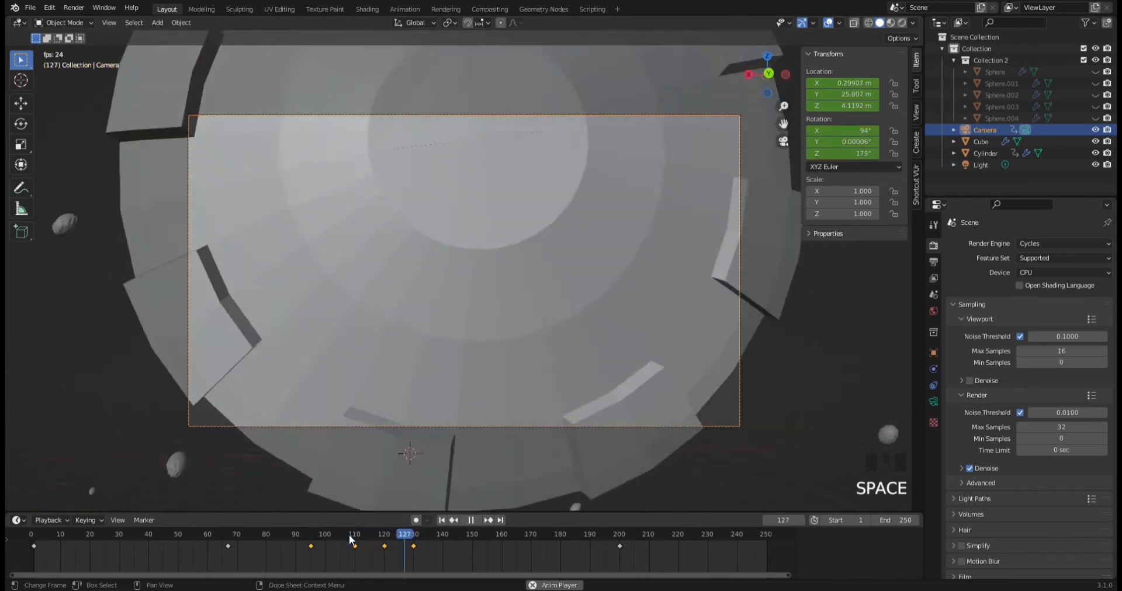
pyautogui.press('space')
# At frame 150, set the camera's X location to -3 m.
pyautogui.moveTo(434, 537); pyautogui.dragTo(472, 538)
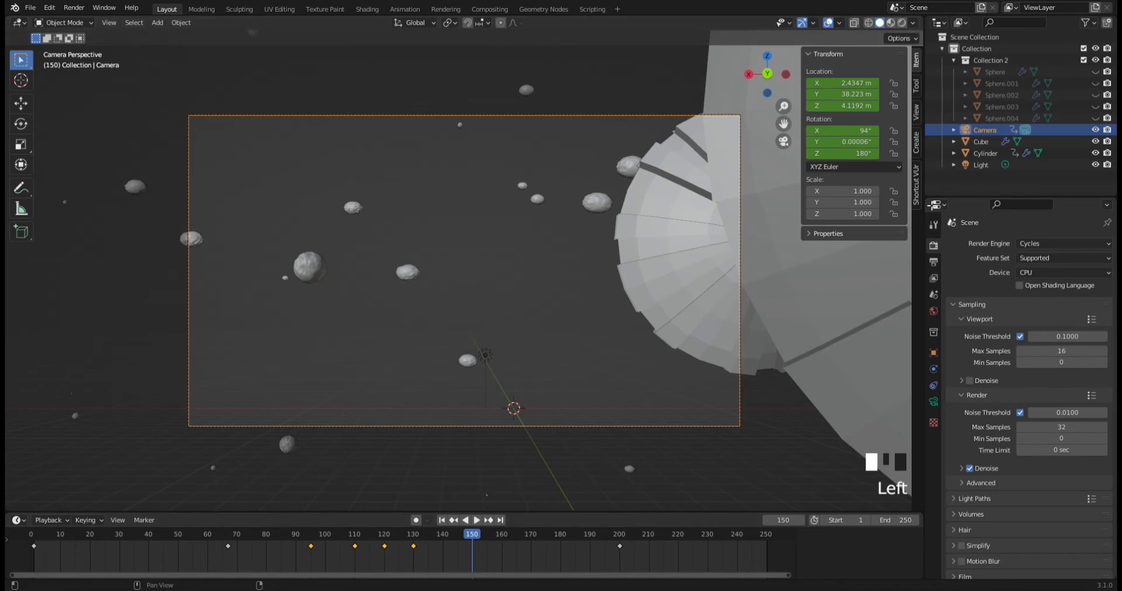
pyautogui.moveTo(842, 83)
pyautogui.mouseDown()
pyautogui.moveTo(806, 83)
pyautogui.moveTo(842, 83)
pyautogui.mouseUp()
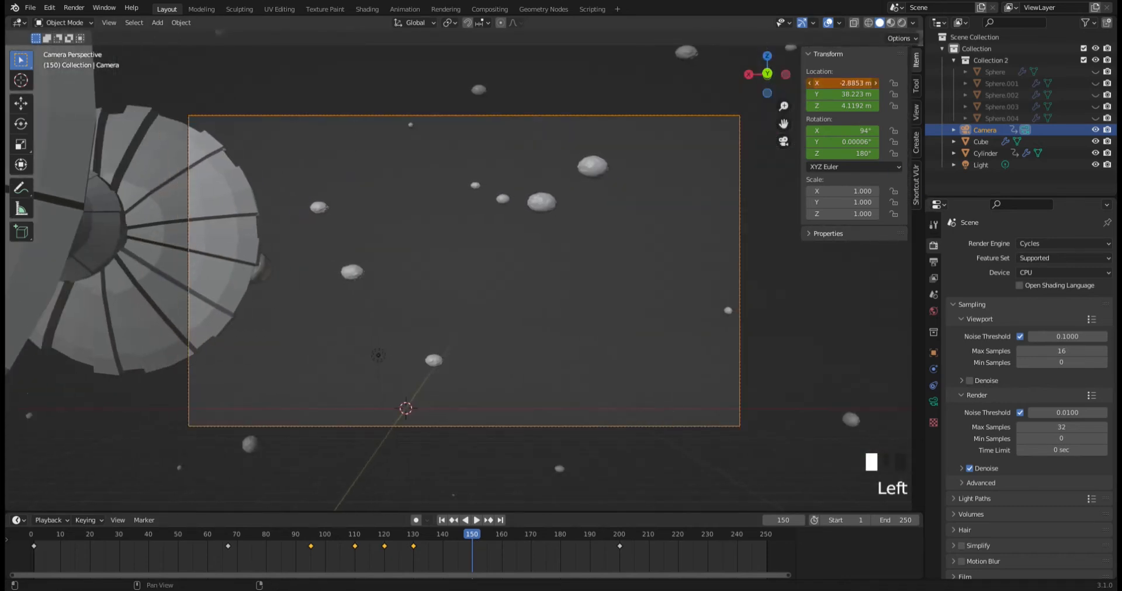
pyautogui.click(856, 84)
pyautogui.write('-3')
pyautogui.press('Return')
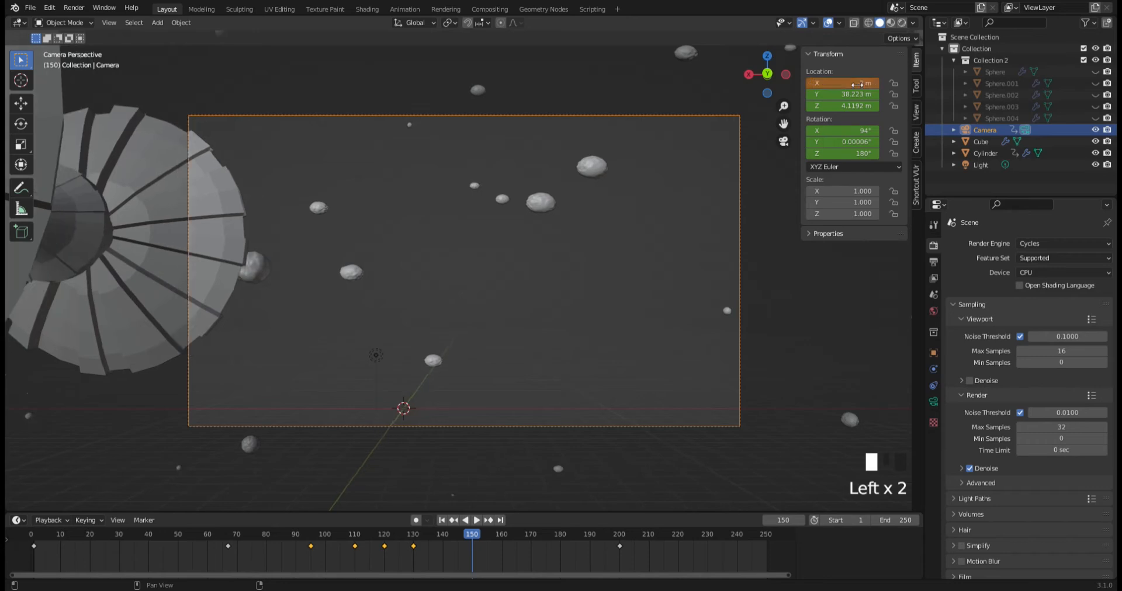
# At frame 150, set the camera's X location to -4 m and Z rotation to 210°, and insert location and rotation keyframes.
pyautogui.click(868, 85)
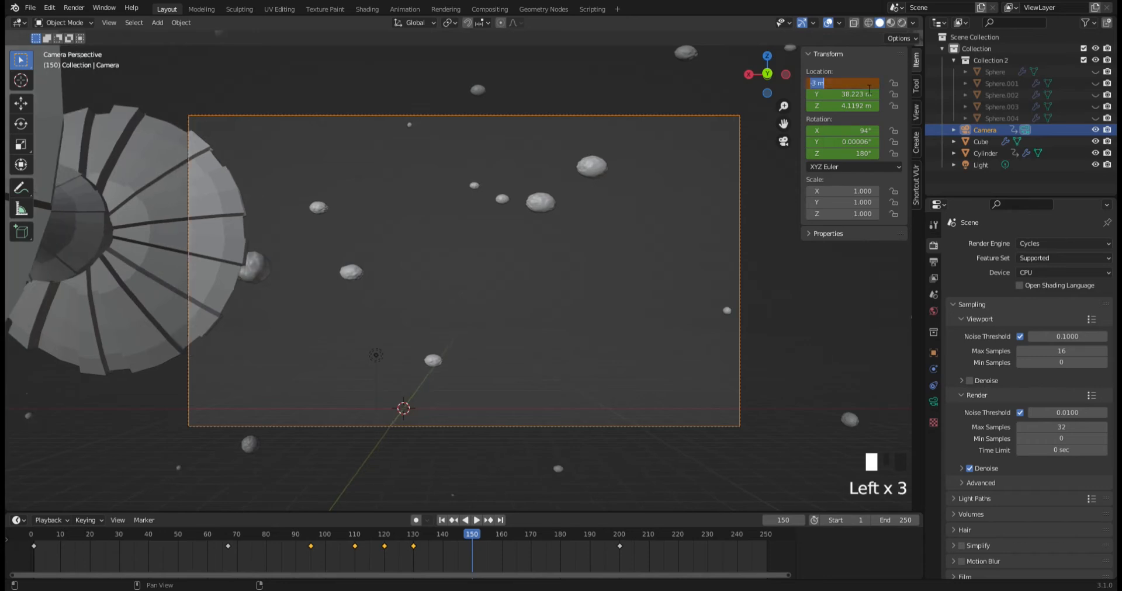
pyautogui.press('Return')
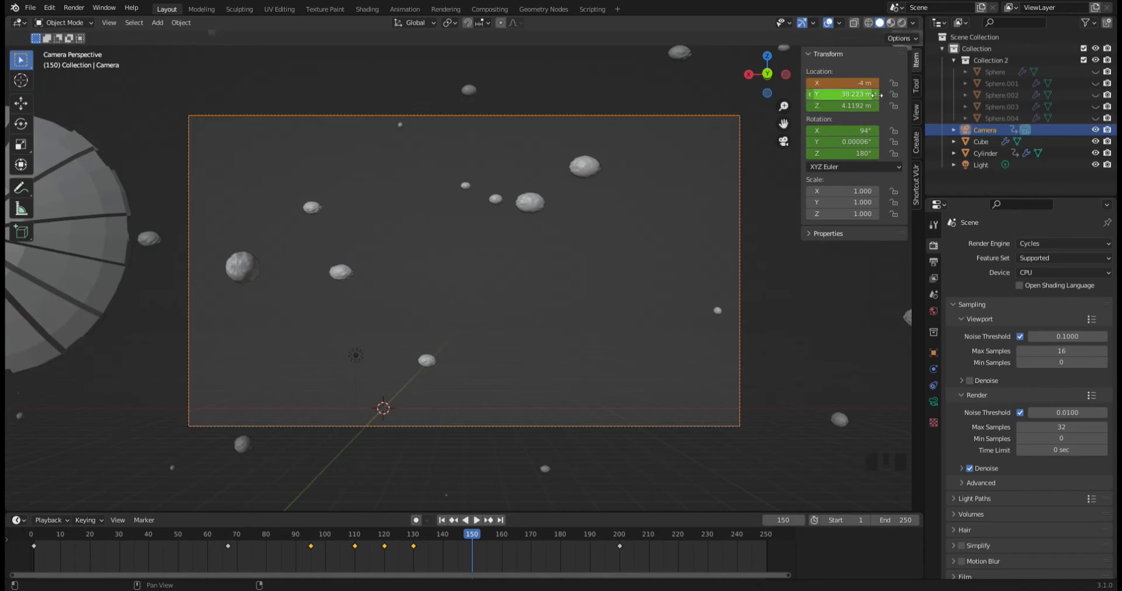
pyautogui.moveTo(859, 154); pyautogui.dragTo(884, 153)
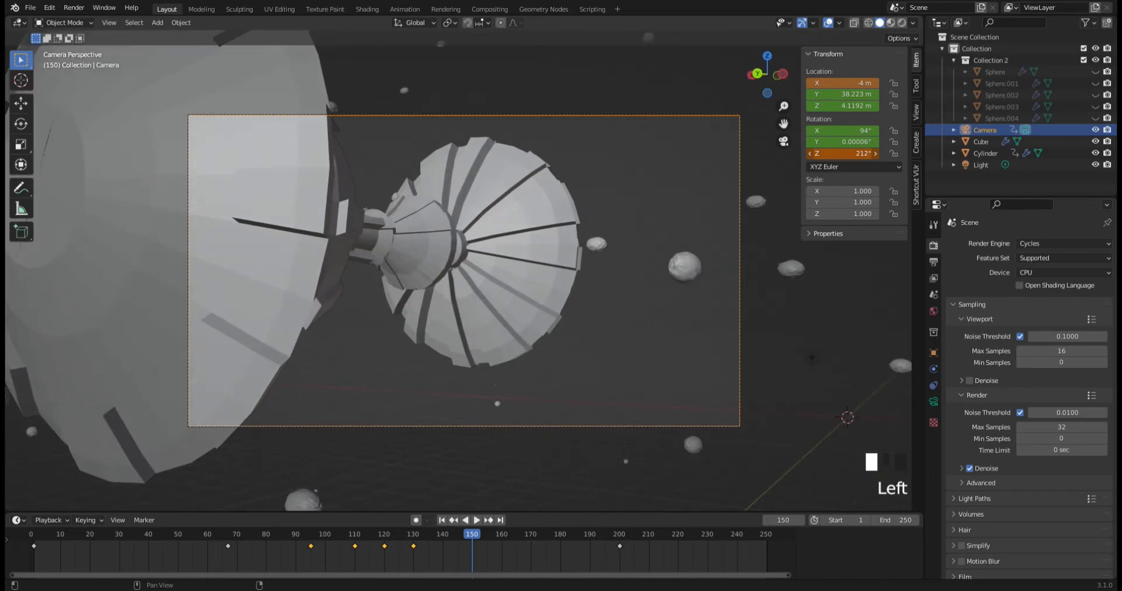
pyautogui.click(865, 154)
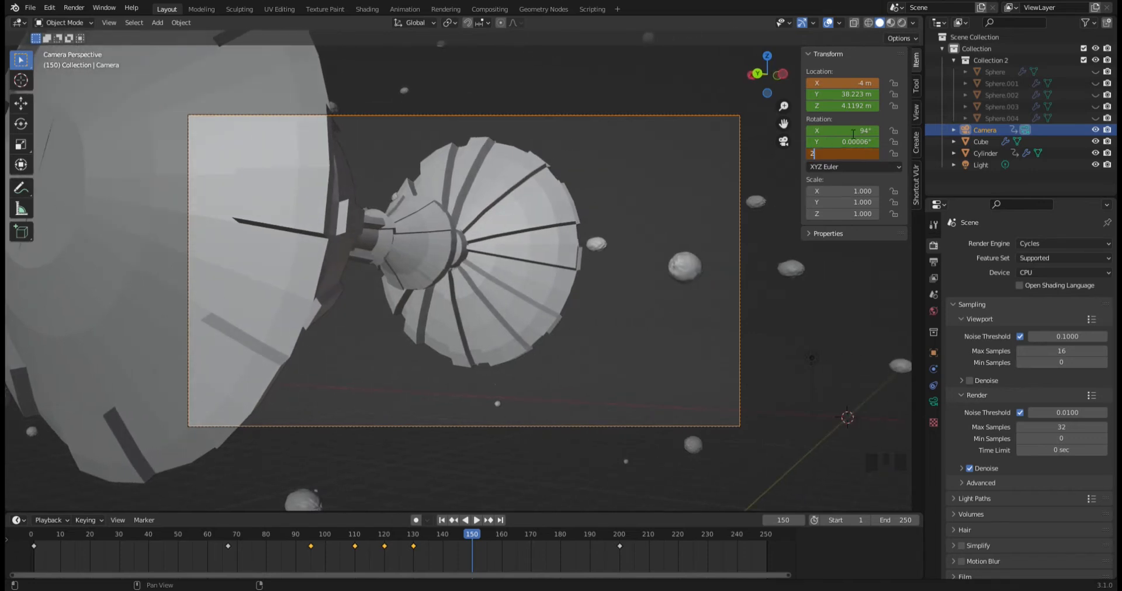
pyautogui.write('210')
pyautogui.press('Return')
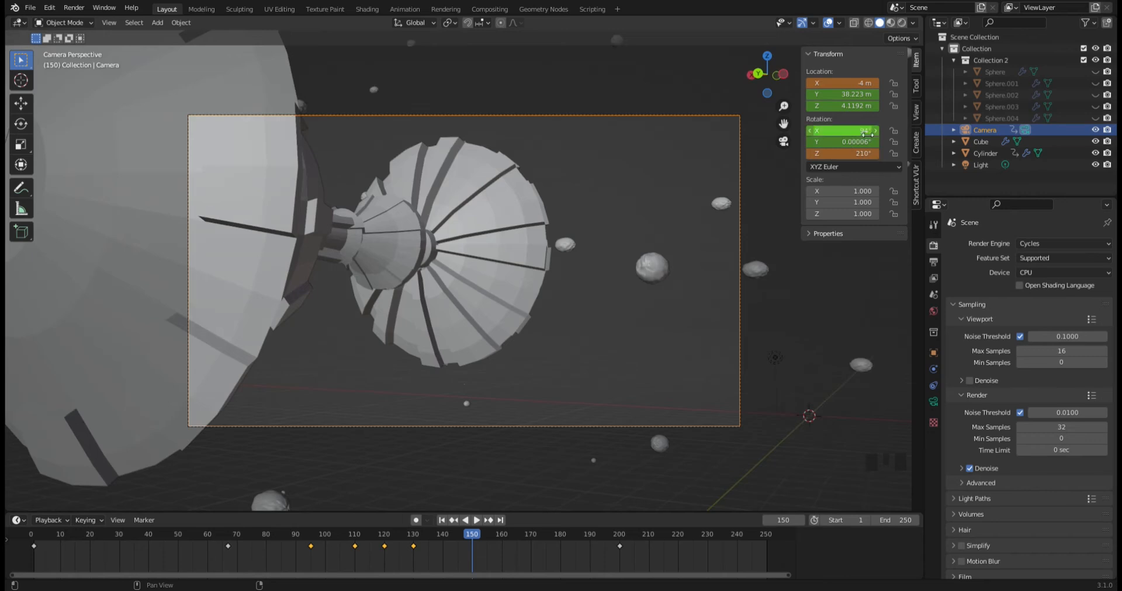
pyautogui.press('i')
pyautogui.press('i')
# Scrub back to about frame 124 and play the animation to check the camera's move through frame 150.
pyautogui.moveTo(477, 536); pyautogui.dragTo(394, 535)
pyautogui.press('space')
pyautogui.press('space')
pyautogui.press('space')
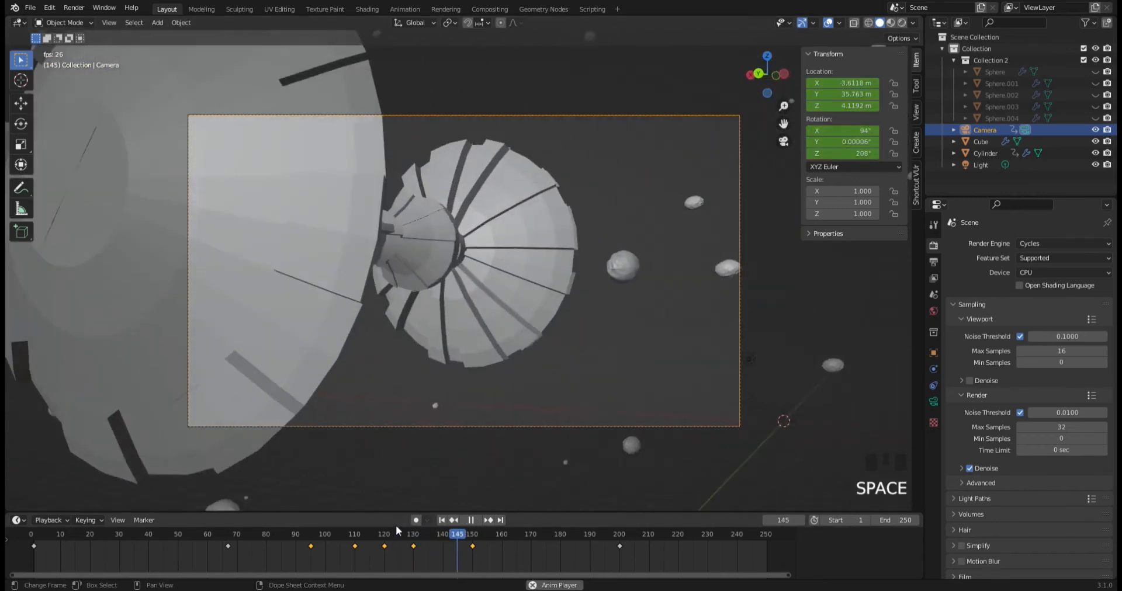
pyautogui.press('space')
pyautogui.press('space')
pyautogui.click(507, 536)
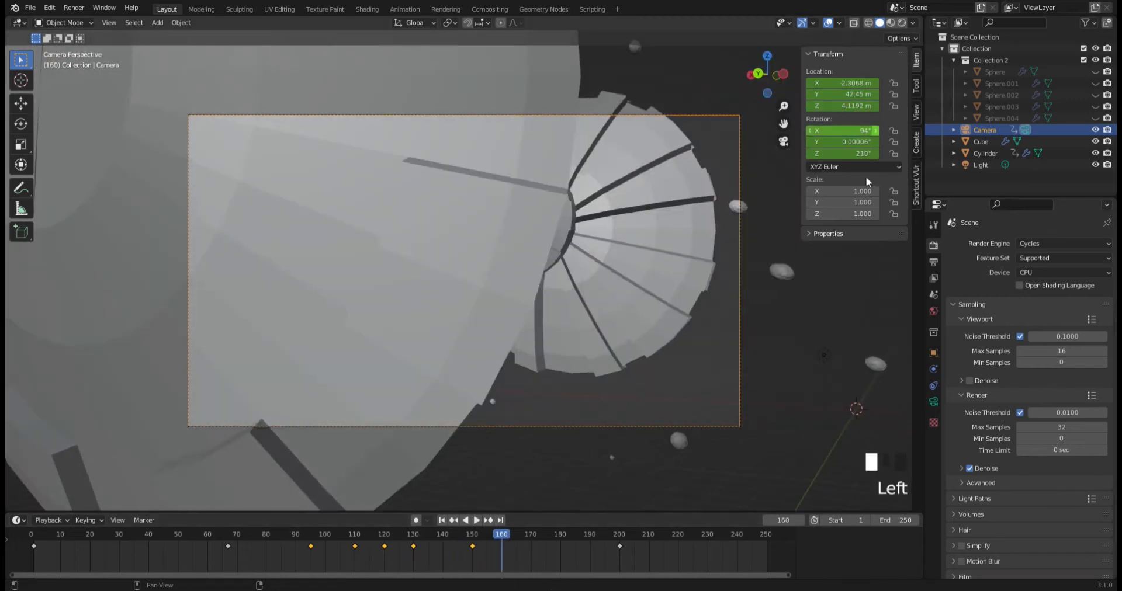
# At frame 200, set the camera's X location to -10 m and insert a location keyframe.
pyautogui.click(619, 536)
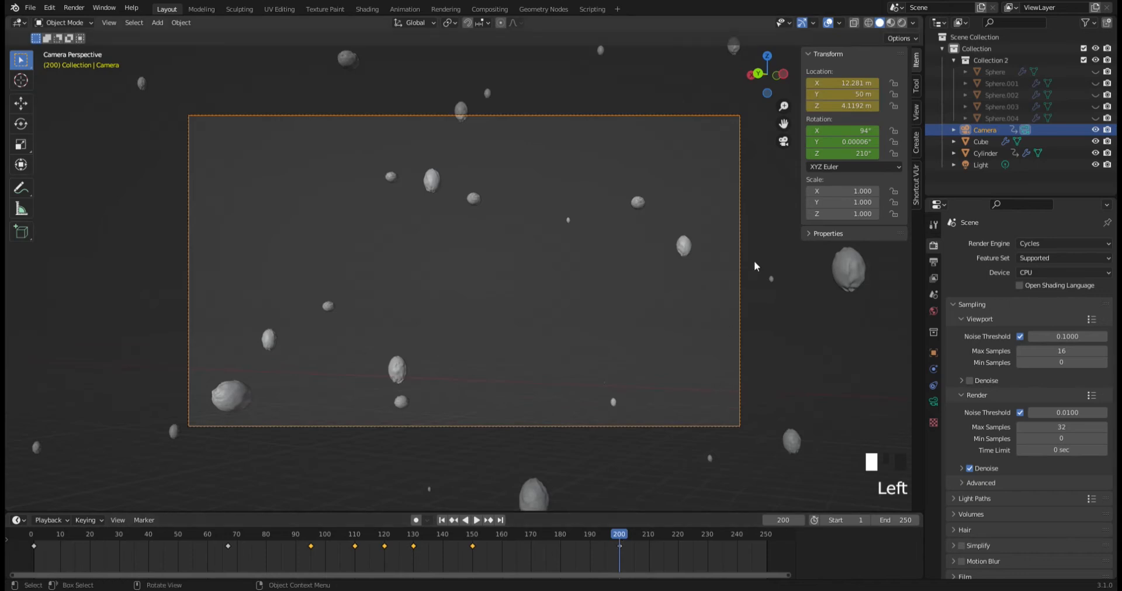
pyautogui.scroll(-8, 688, 264)
pyautogui.scroll(1, 648, 271)
pyautogui.scroll(-4, 639, 277)
pyautogui.scroll(5, 631, 279)
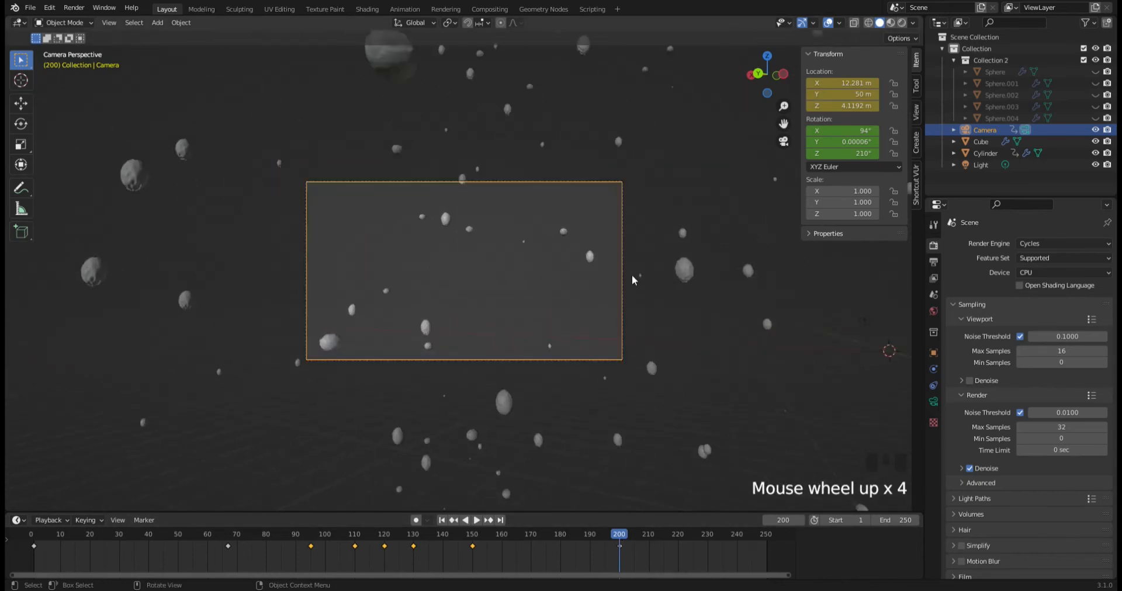
pyautogui.moveTo(615, 536)
pyautogui.mouseDown()
pyautogui.moveTo(447, 537)
pyautogui.moveTo(637, 539)
pyautogui.moveTo(618, 546)
pyautogui.mouseUp()
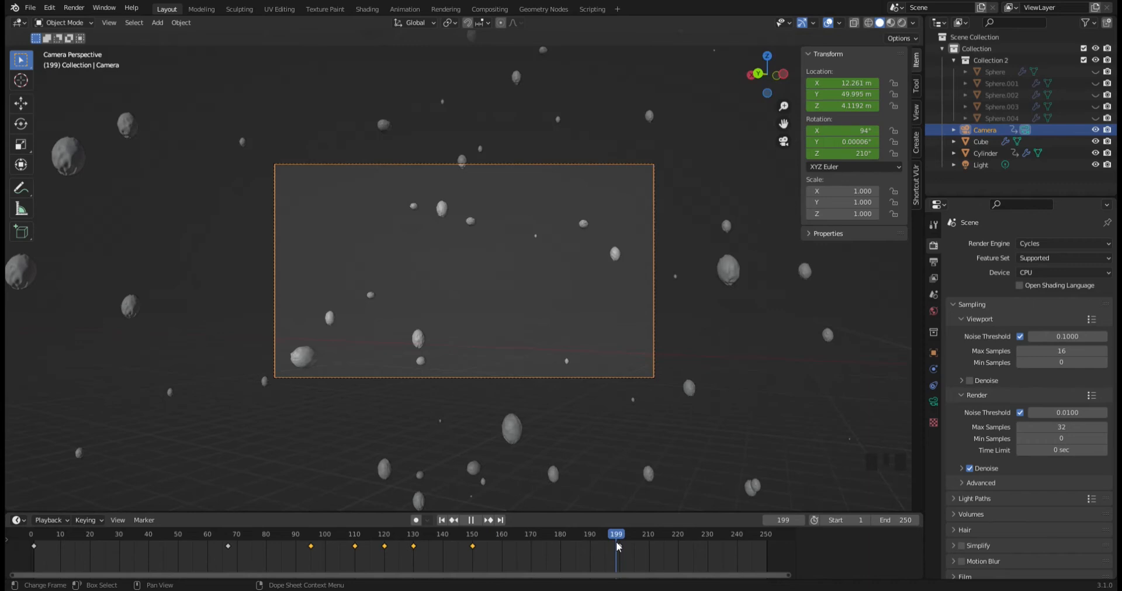
pyautogui.moveTo(616, 542); pyautogui.dragTo(624, 551)
pyautogui.click(623, 555)
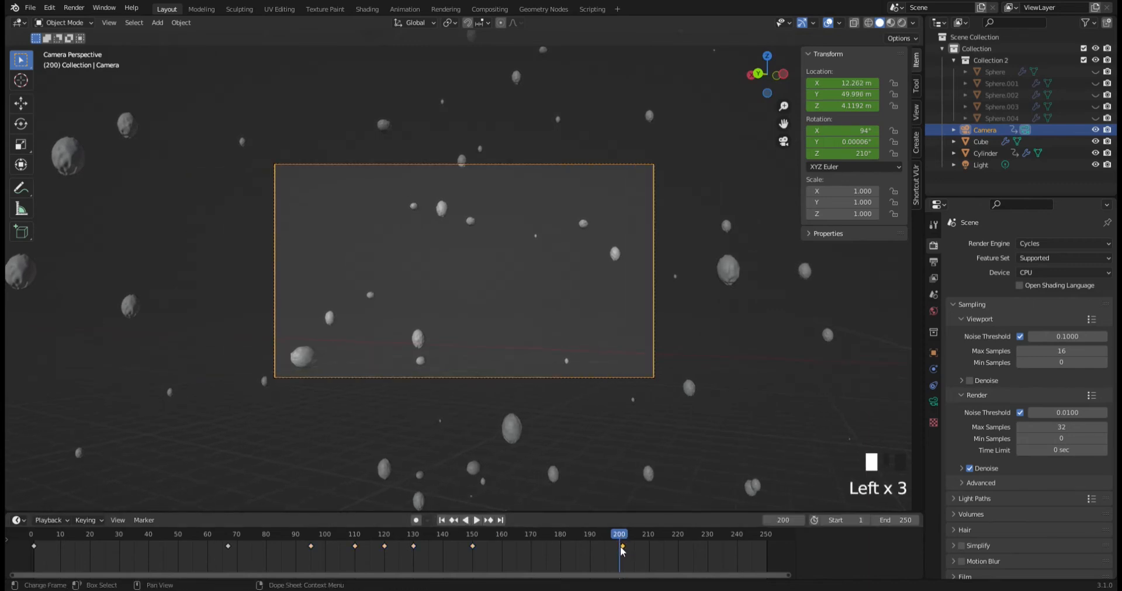
pyautogui.click(869, 85)
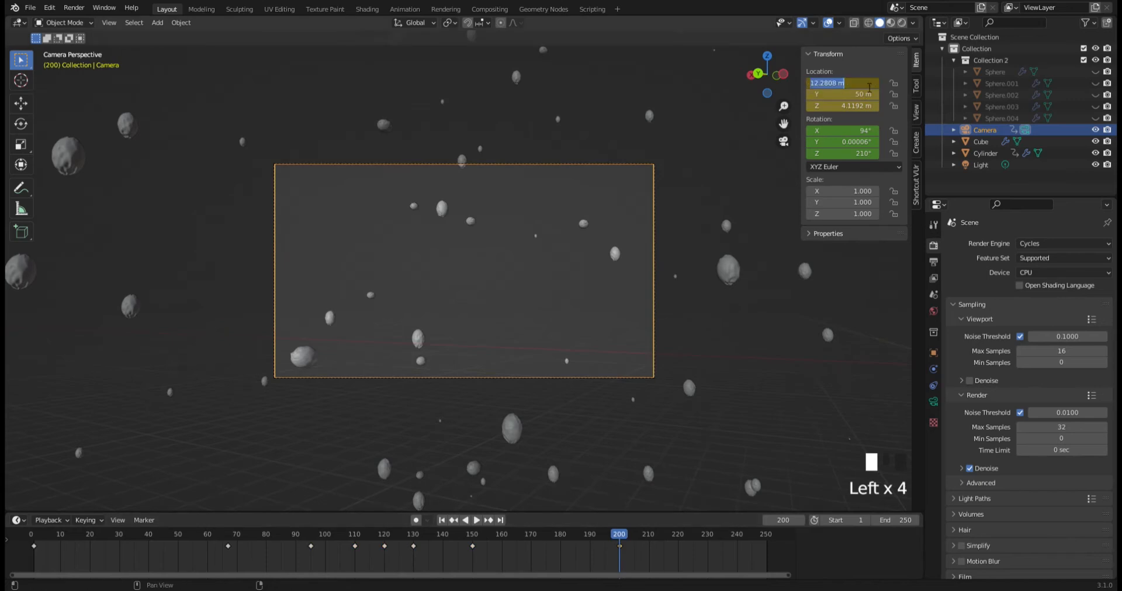
pyautogui.write('-10')
pyautogui.press('Return')
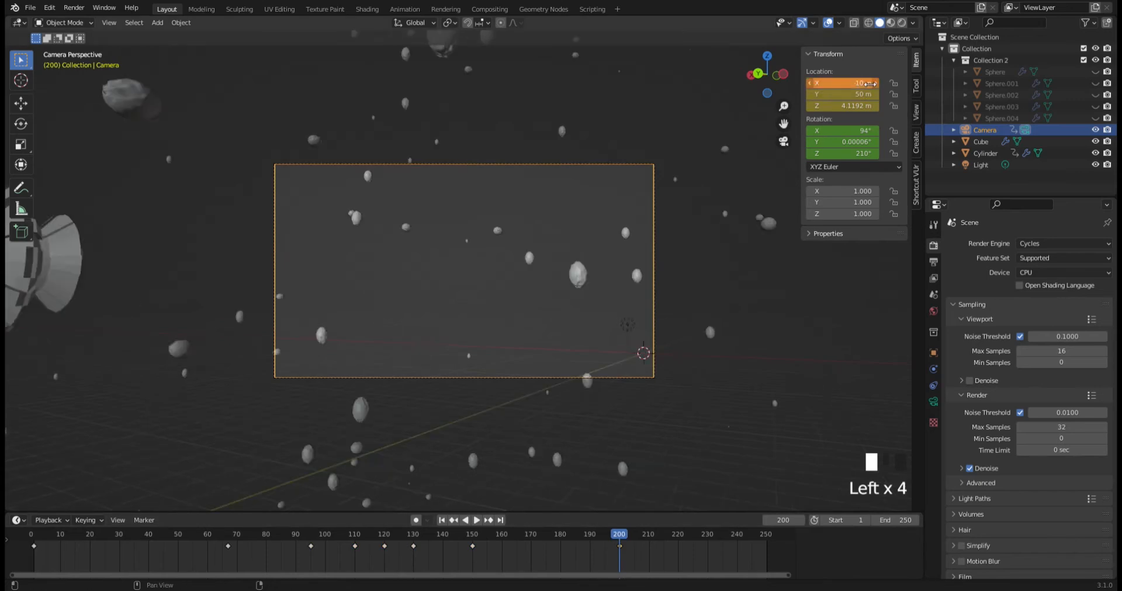
pyautogui.press('i')
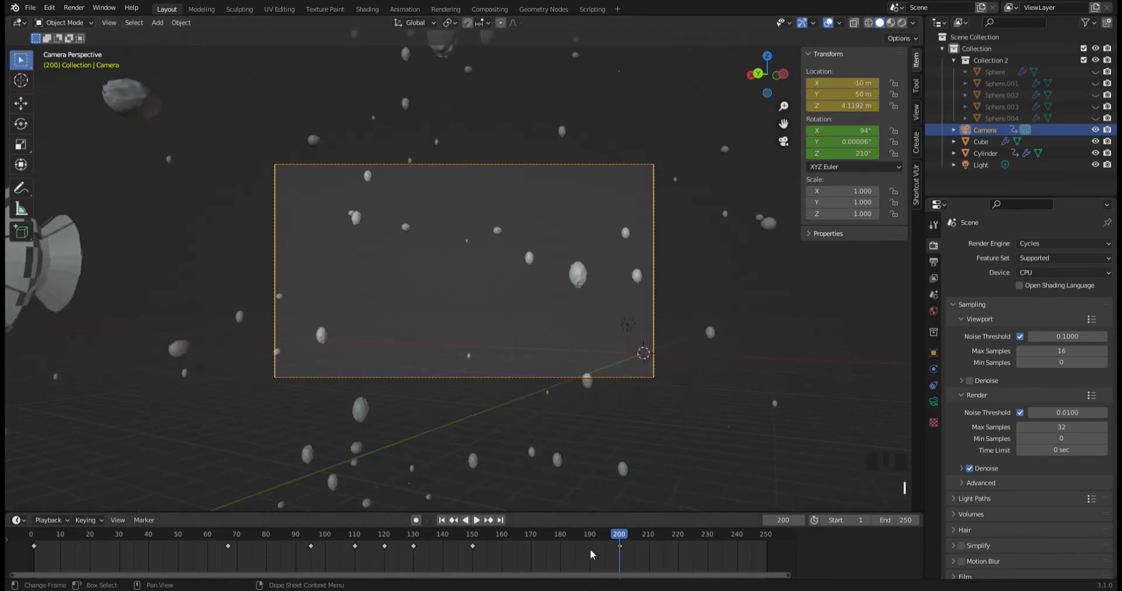
# At frame 170, set the camera's Z rotation to 230° and insert a rotation keyframe.
pyautogui.moveTo(619, 540); pyautogui.dragTo(532, 542)
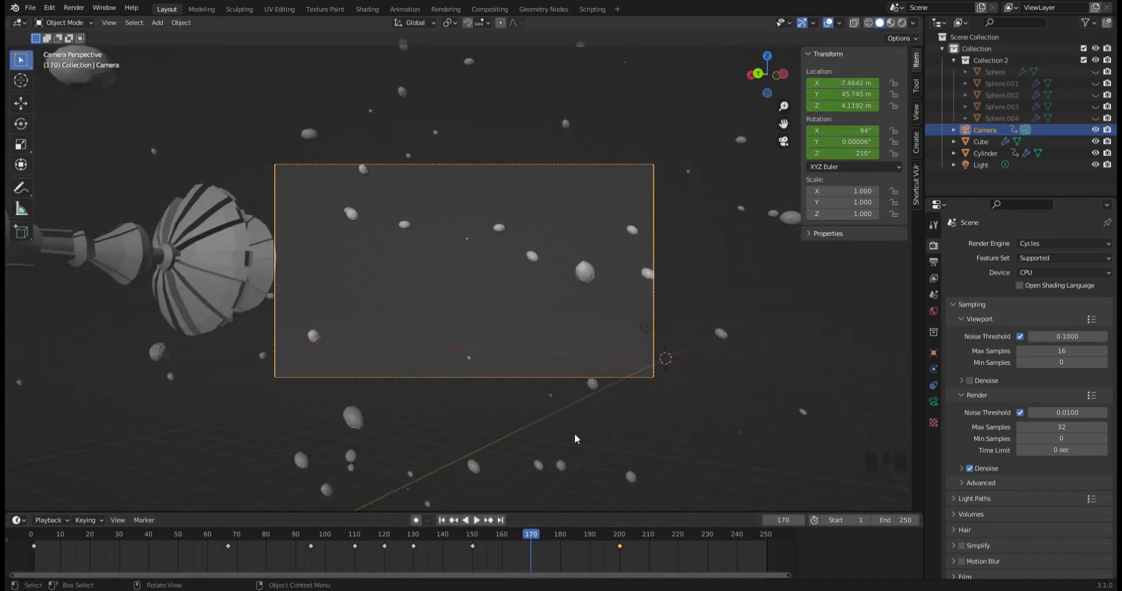
pyautogui.moveTo(853, 153)
pyautogui.mouseDown()
pyautogui.moveTo(906, 153)
pyautogui.moveTo(855, 157)
pyautogui.mouseUp()
pyautogui.click(854, 157)
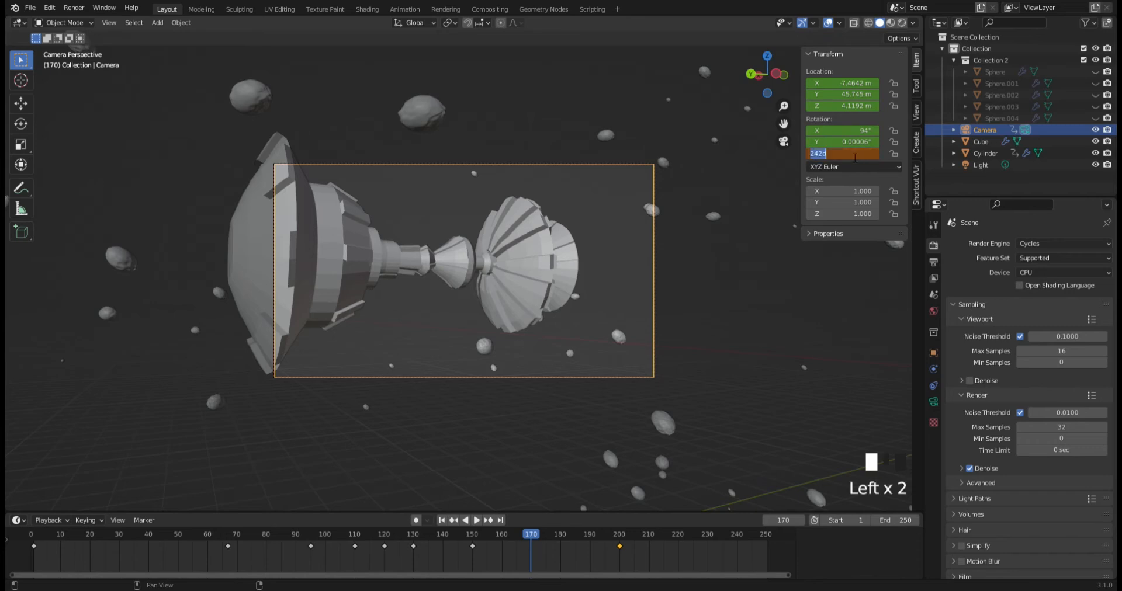
pyautogui.write('230')
pyautogui.press('Return')
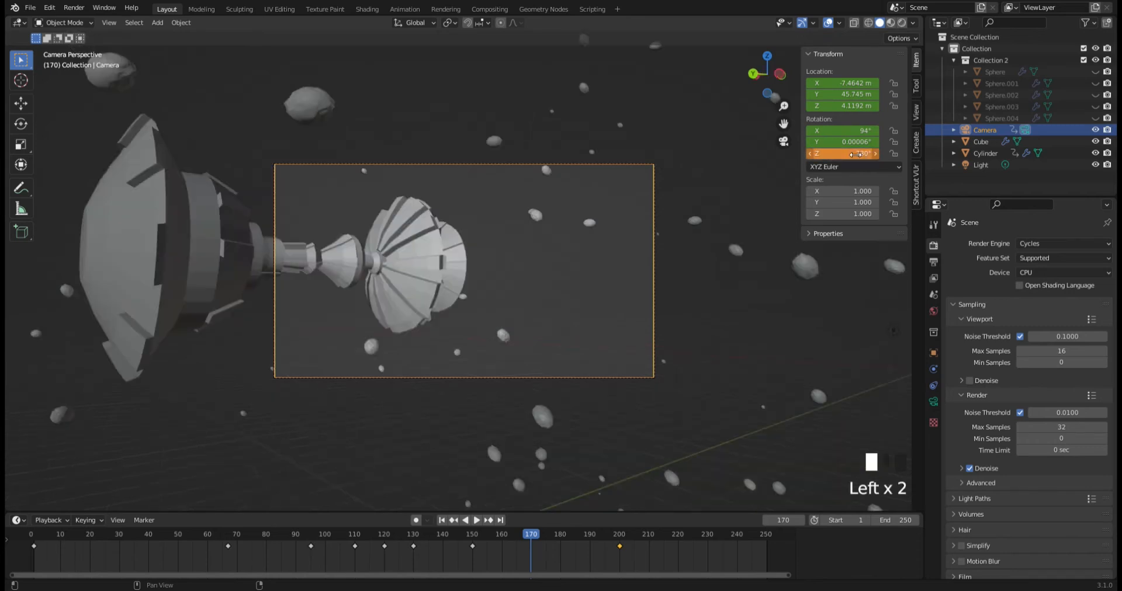
# Scrub back to about frame 142 and play the animation to check the camera's turn towards frame 170.
pyautogui.moveTo(528, 537); pyautogui.dragTo(450, 537)
pyautogui.press('space')
pyautogui.press('space')
pyautogui.press('space')
pyautogui.press('space')
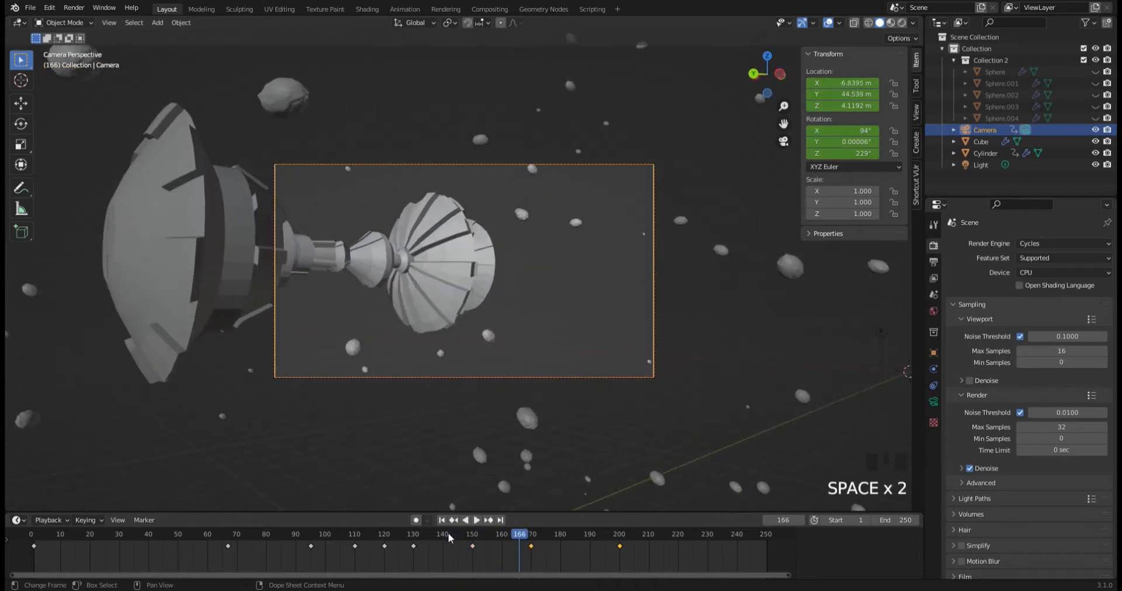
# At frame 184, set the camera's Z rotation to 250° and insert a rotation keyframe.
pyautogui.moveTo(549, 537); pyautogui.dragTo(572, 536)
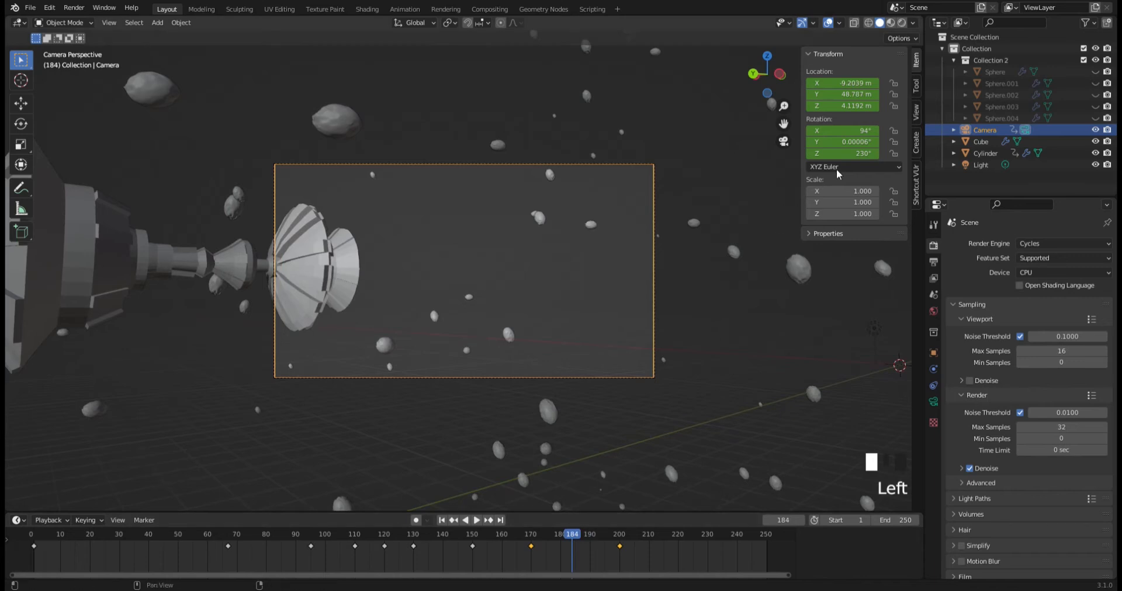
pyautogui.click(842, 153)
pyautogui.write('250')
pyautogui.press('Return')
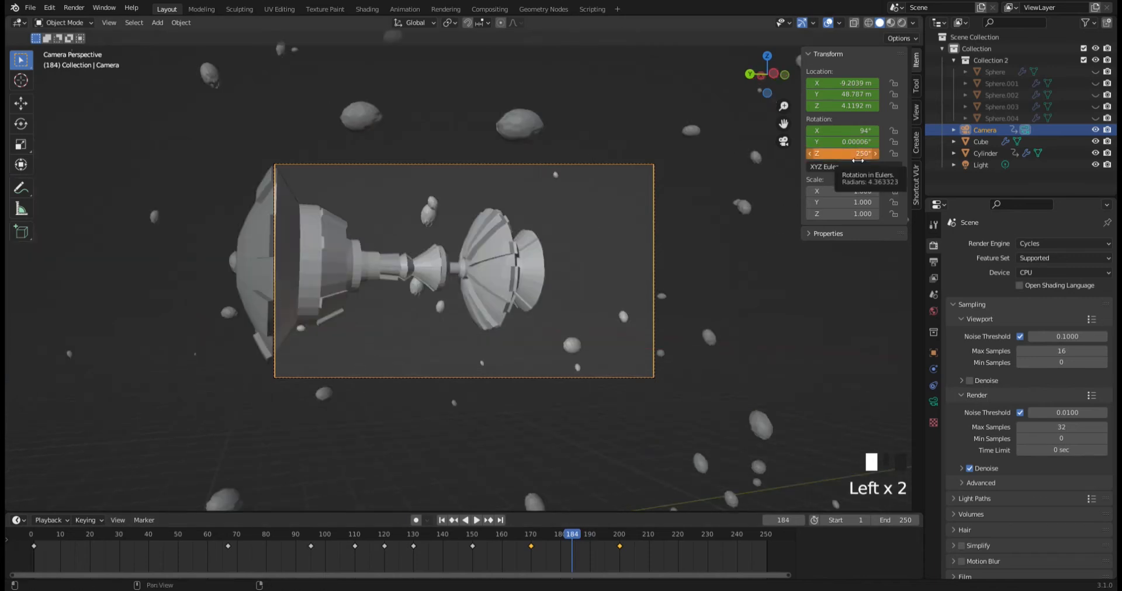
pyautogui.press('i')
# Play the animation past frame 184 and check the cylinder's framing at frame 200.
pyautogui.press('space')
pyautogui.press('space')
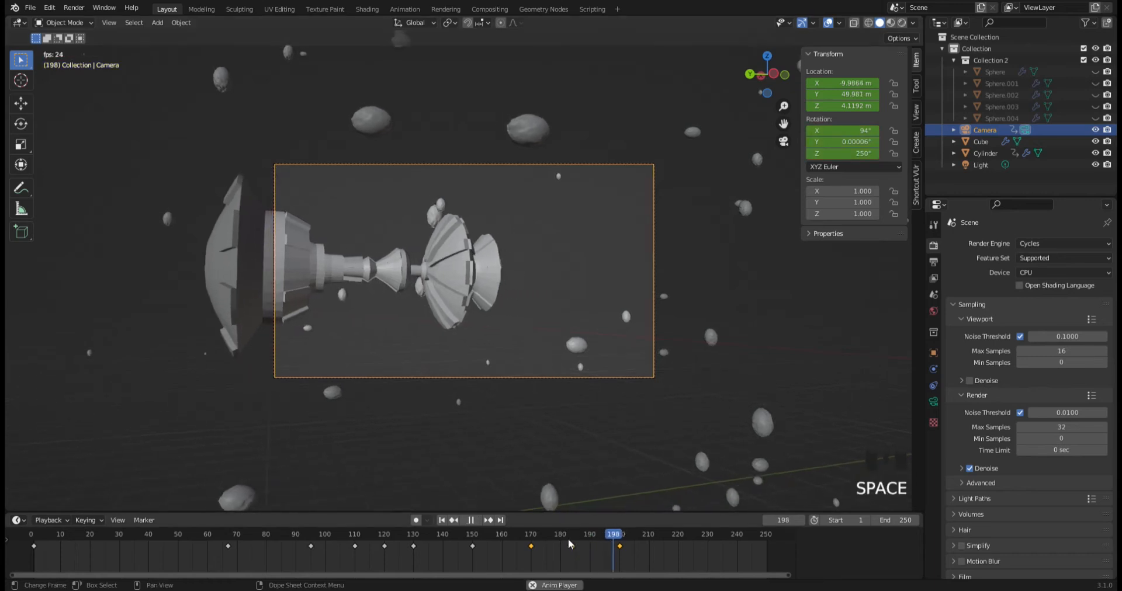
pyautogui.moveTo(638, 538); pyautogui.dragTo(621, 540)
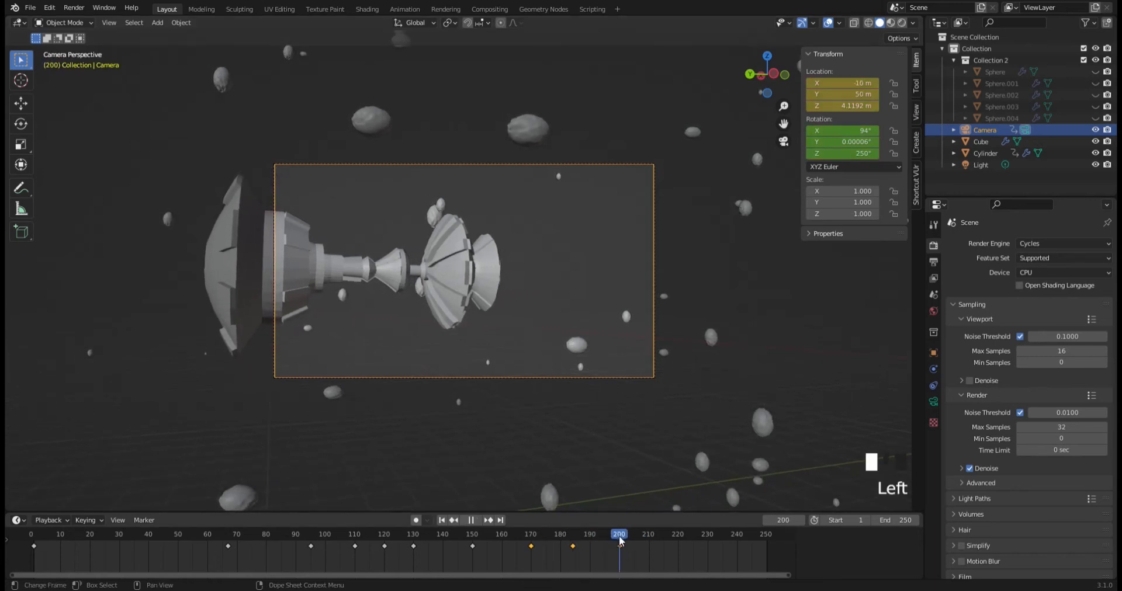
pyautogui.click(621, 540)
# At frame 220, set the cylinder's Y location to 60 m and insert a location keyframe.
pyautogui.moveTo(621, 540); pyautogui.dragTo(677, 538)
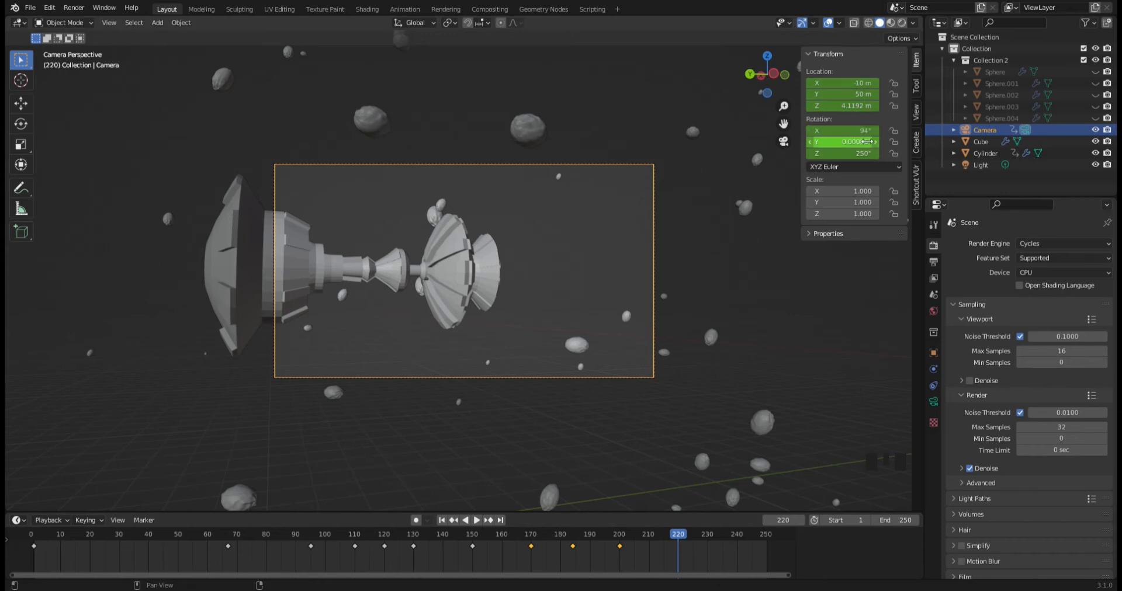
pyautogui.moveTo(863, 95); pyautogui.dragTo(894, 95)
pyautogui.hotkey('ctrl', 'z')
pyautogui.click(294, 262)
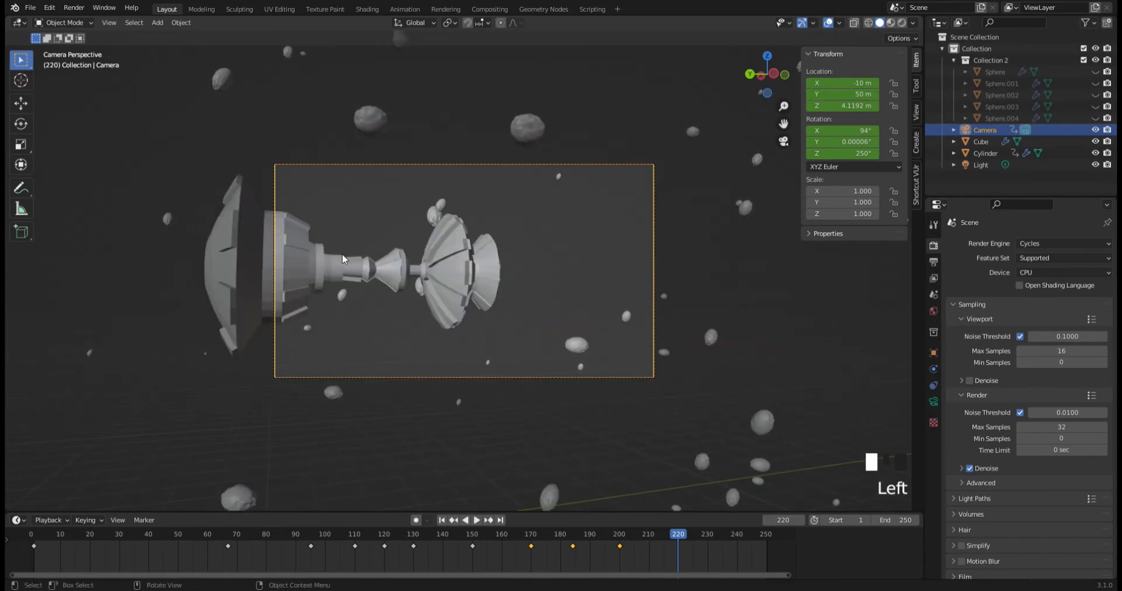
pyautogui.click(345, 260)
pyautogui.moveTo(856, 94); pyautogui.dragTo(867, 94)
pyautogui.click(856, 95)
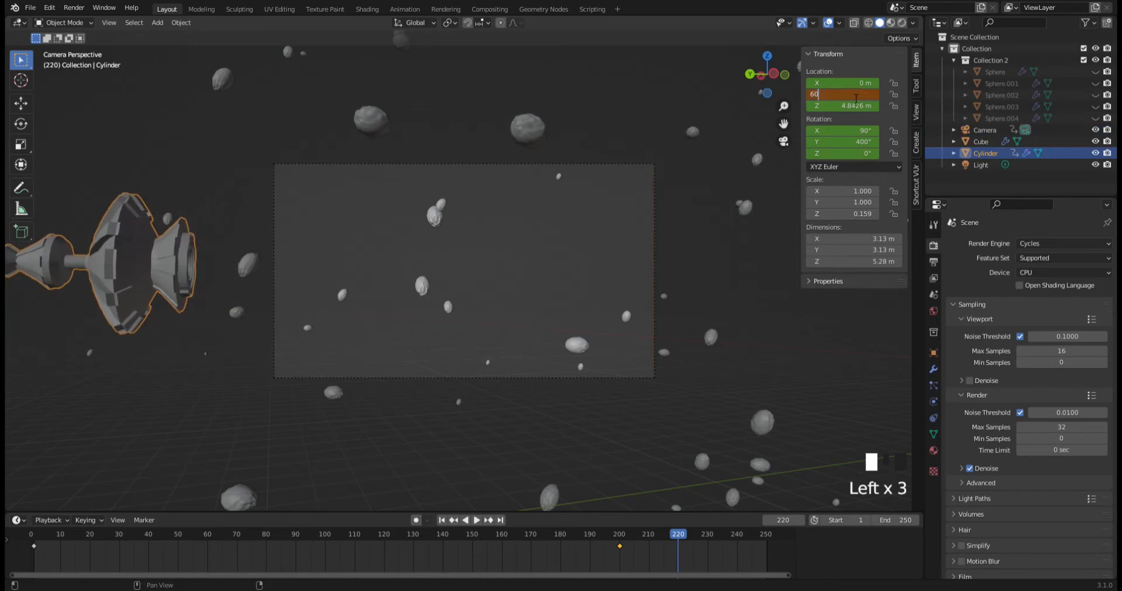
pyautogui.write('60')
pyautogui.press('Return')
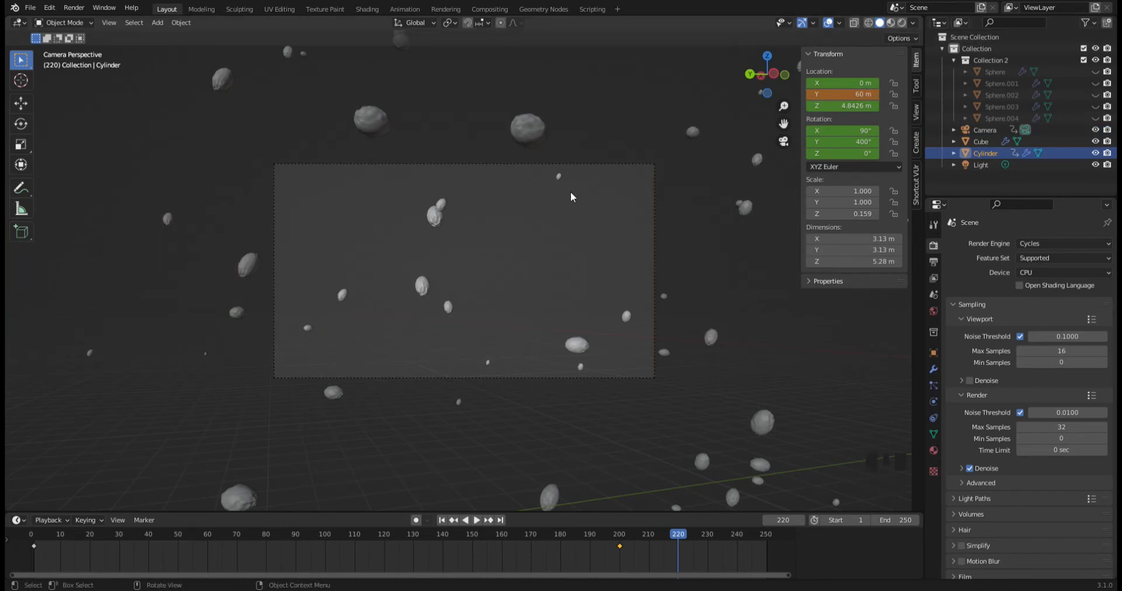
pyautogui.scroll(-5, 571, 197)
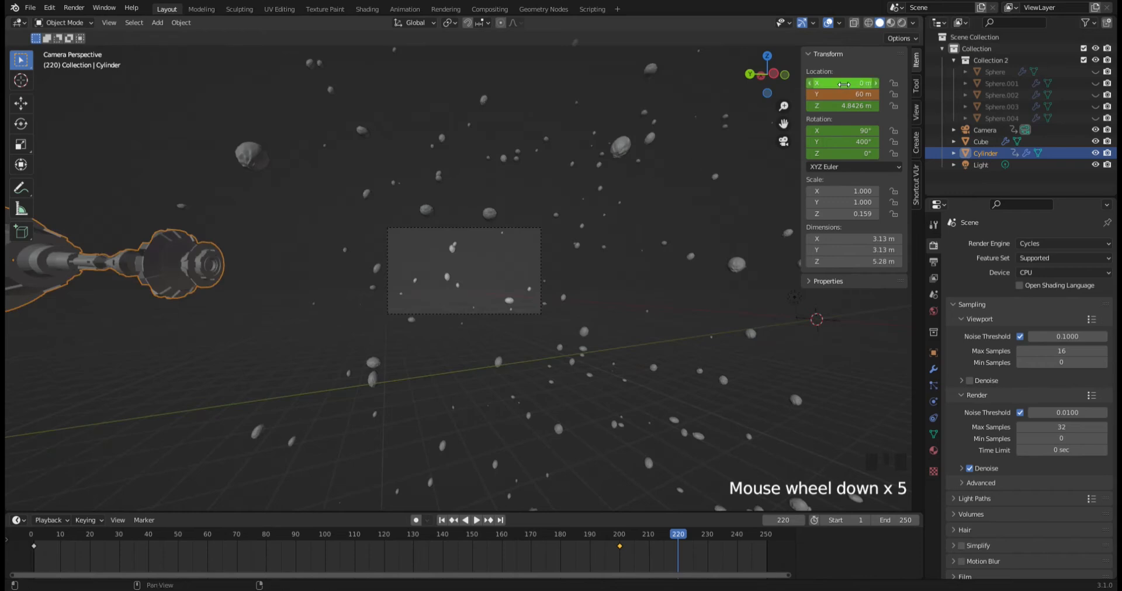
pyautogui.press('i')
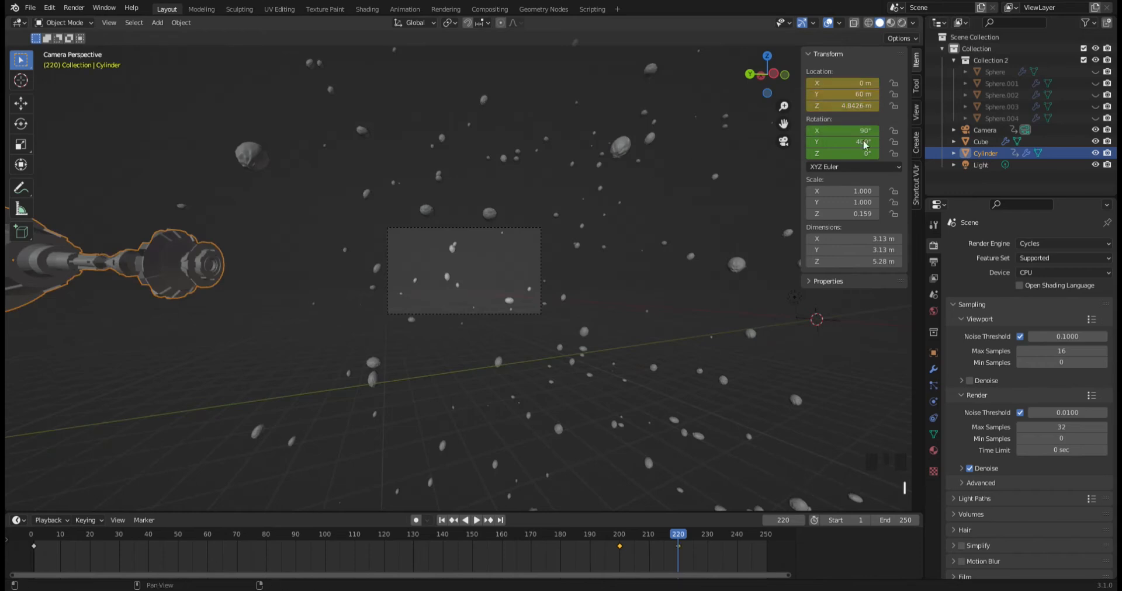
# Set the cylinder's Y rotation to 420° at frame 220 and insert a rotation keyframe.
pyautogui.moveTo(846, 130)
pyautogui.mouseDown()
pyautogui.moveTo(843, 153)
pyautogui.moveTo(853, 142)
pyautogui.mouseUp()
pyautogui.hotkey('ctrl', 'z')
pyautogui.hotkey('ctrl', 'z')
pyautogui.click(826, 142)
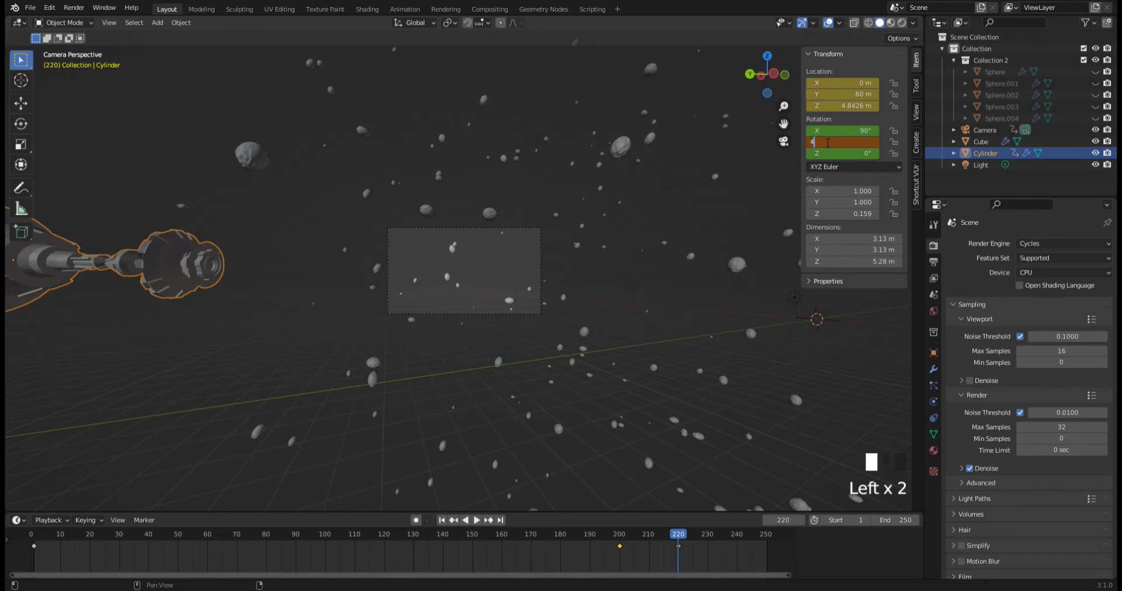
pyautogui.write('420')
pyautogui.press('Return')
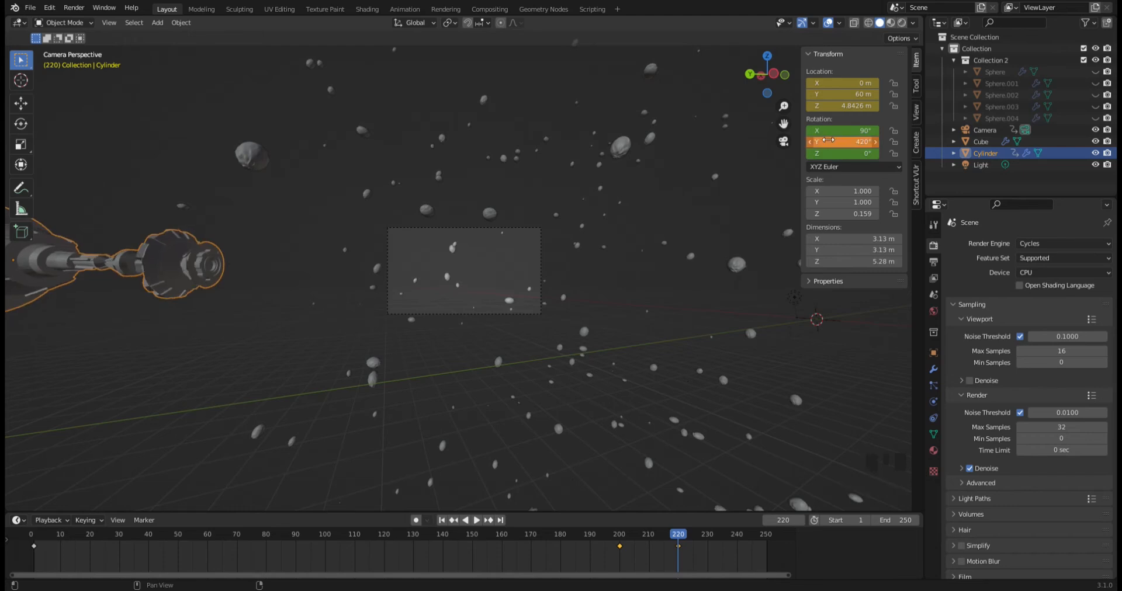
pyautogui.press('i')
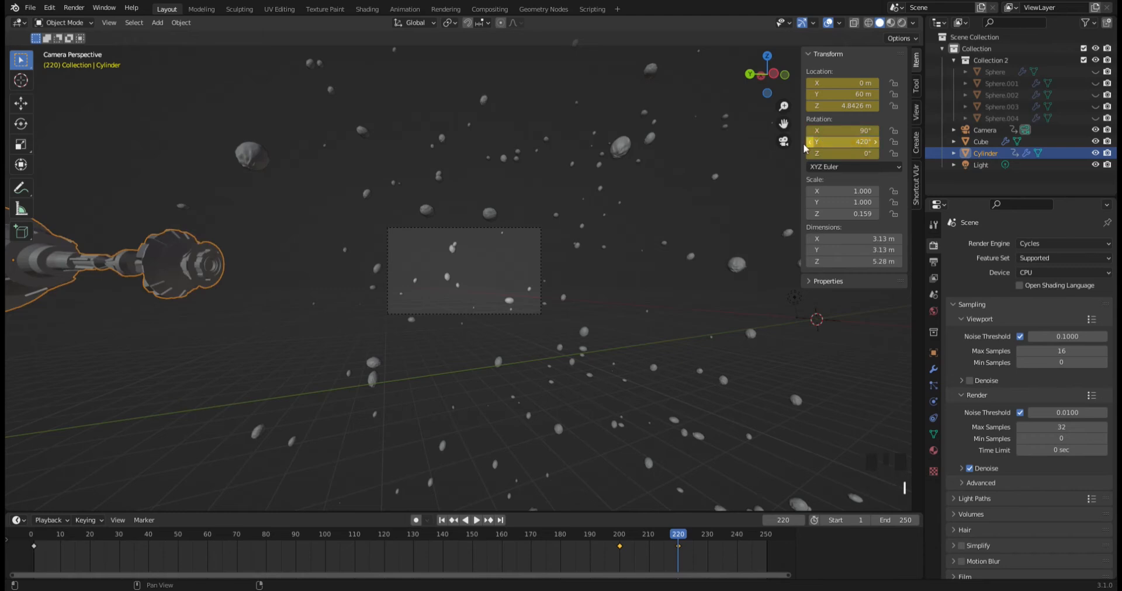
# Play the end of the animation and examine how the cylinder is framed in the camera view at frame 203.
pyautogui.moveTo(676, 538); pyautogui.dragTo(606, 539)
pyautogui.press('space')
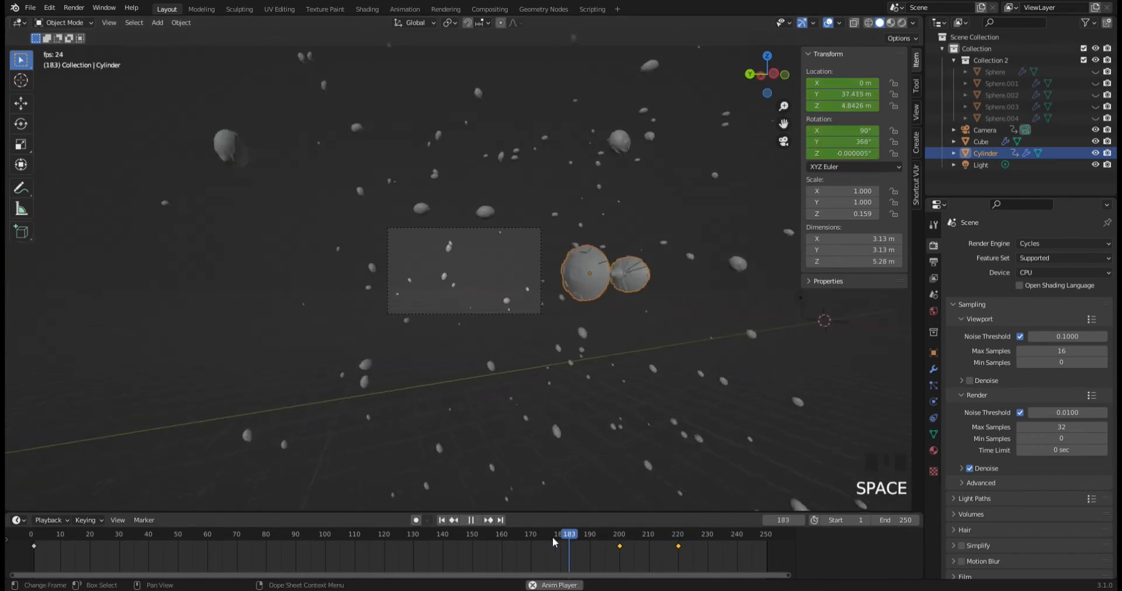
pyautogui.press('space')
pyautogui.scroll(8, 450, 258)
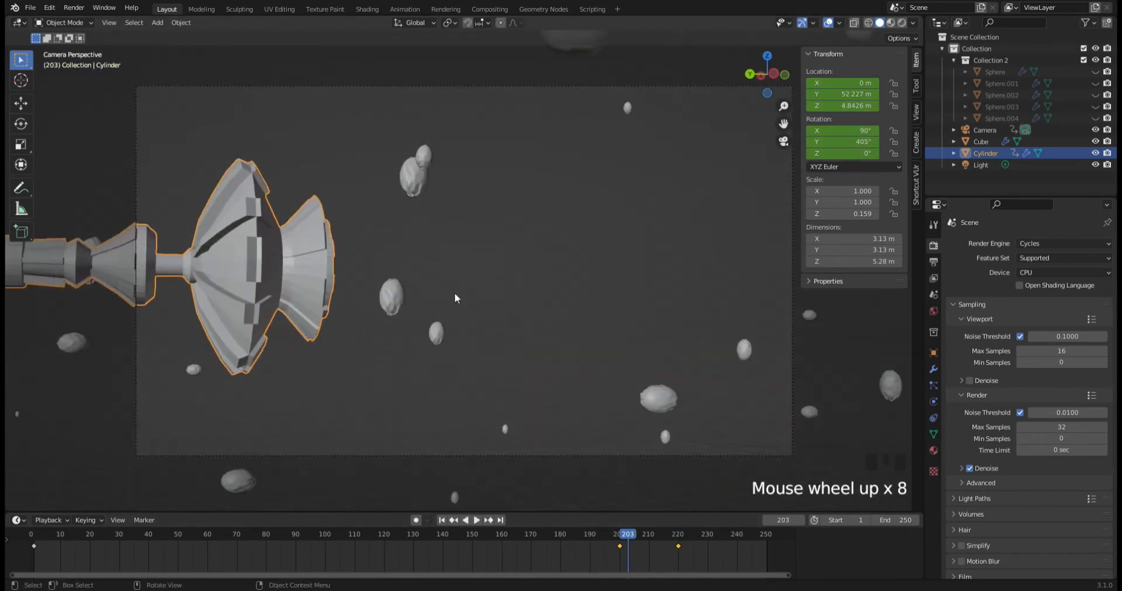
pyautogui.scroll(-7, 441, 275)
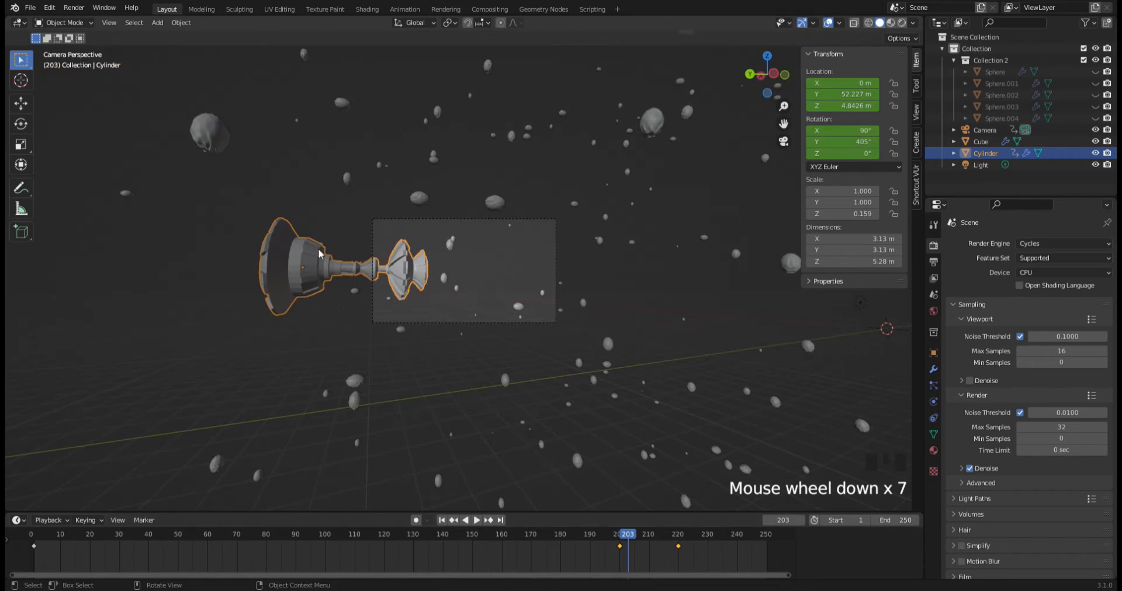
pyautogui.scroll(6, 316, 267)
pyautogui.scroll(1, 313, 310)
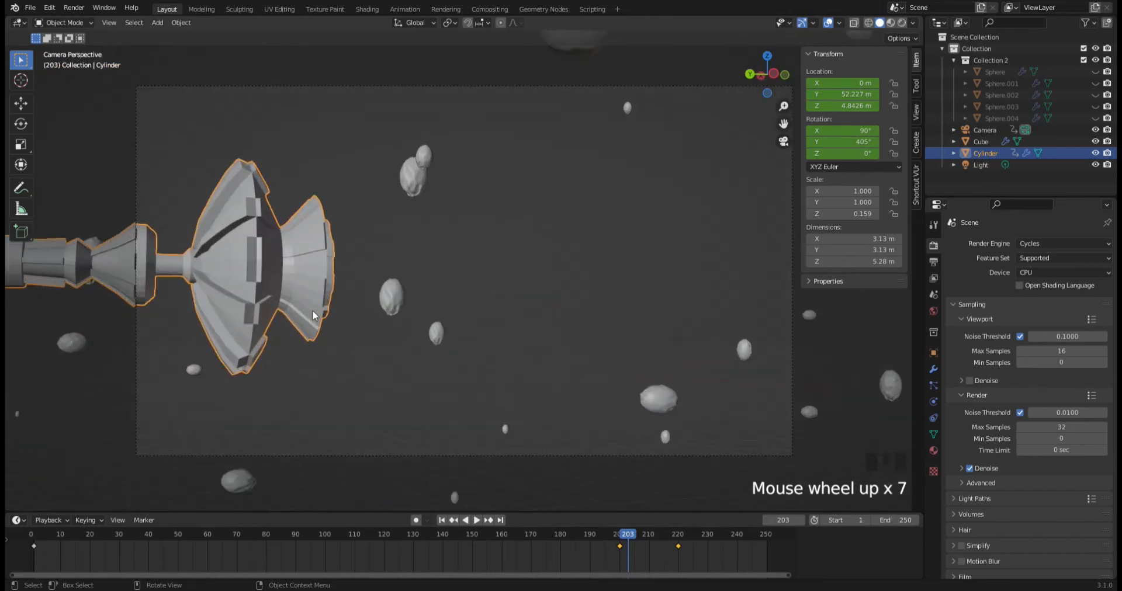
# Replay the end of the animation from frame 161 and examine the cylinder's framing in the camera view at frame 207.
pyautogui.press('space')
pyautogui.press('space')
pyautogui.click(576, 549)
pyautogui.click(504, 533)
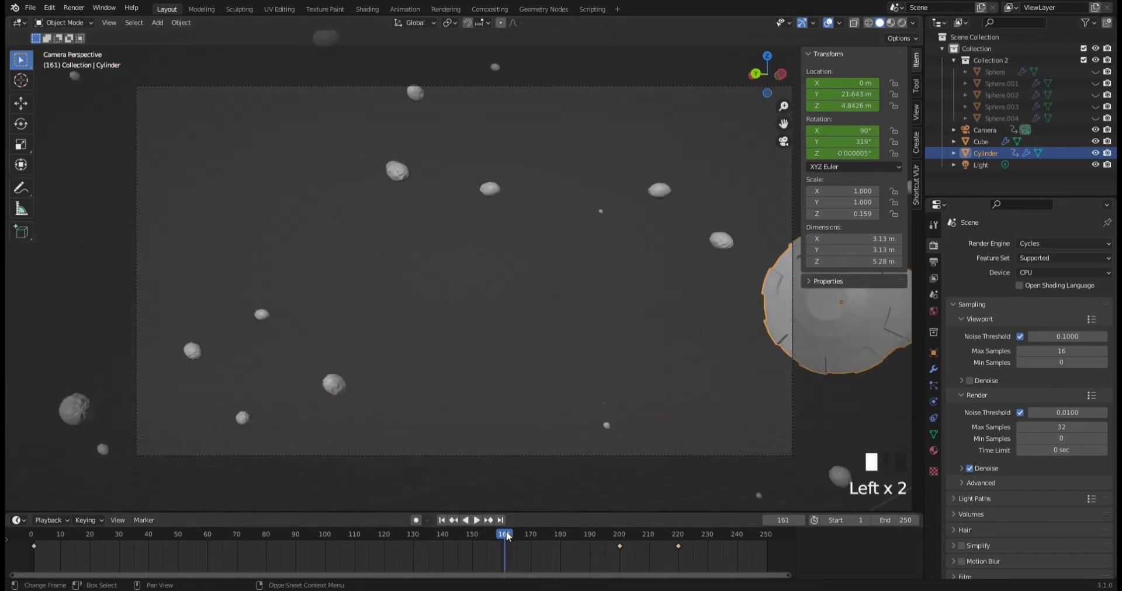
pyautogui.press('space')
pyautogui.press('space')
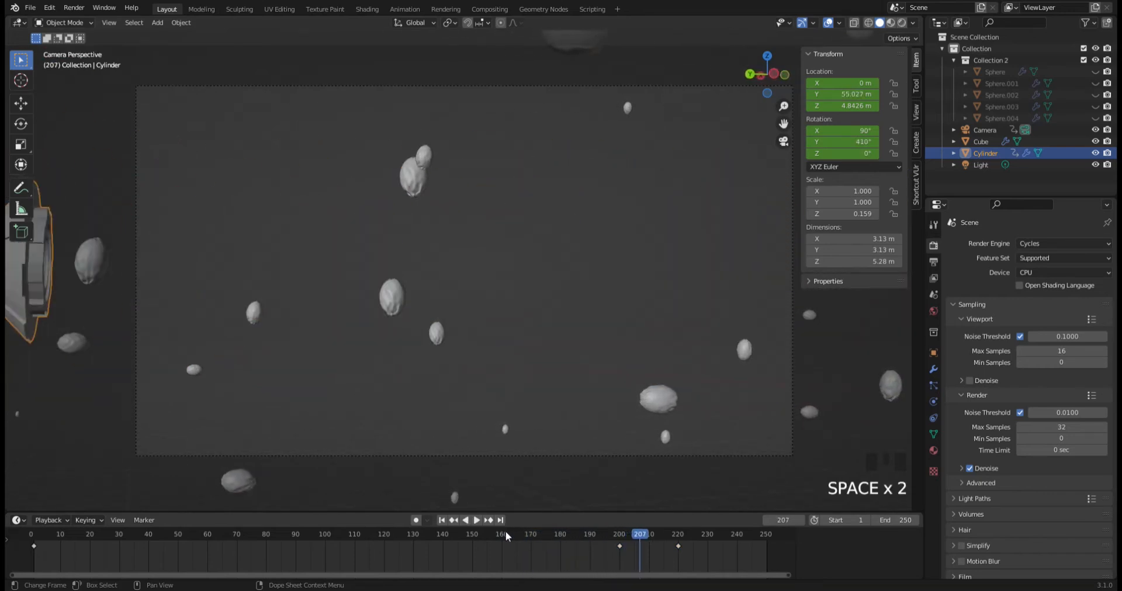
# Select the camera and play its motion from frame 191 to frame 199.
pyautogui.click(31, 279)
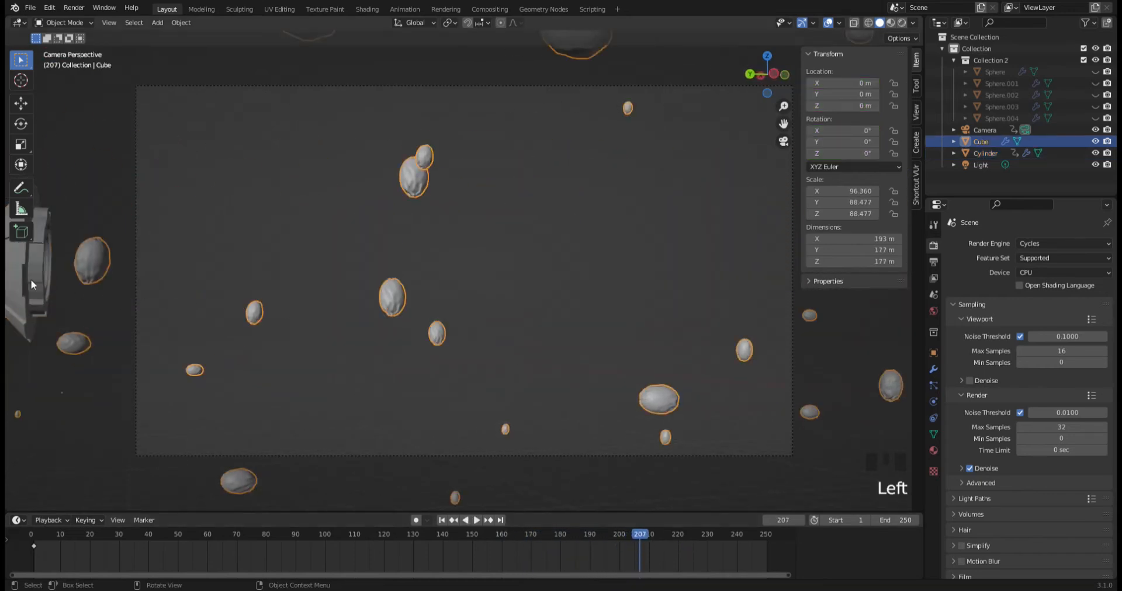
pyautogui.click(26, 296)
pyautogui.scroll(-7, 144, 318)
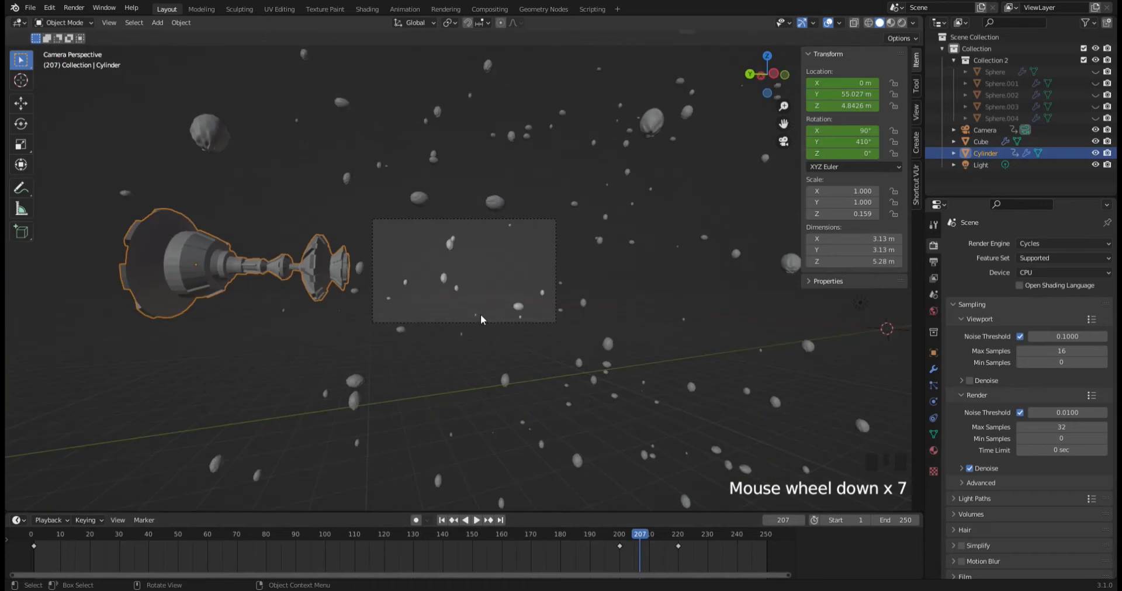
pyautogui.click(394, 319)
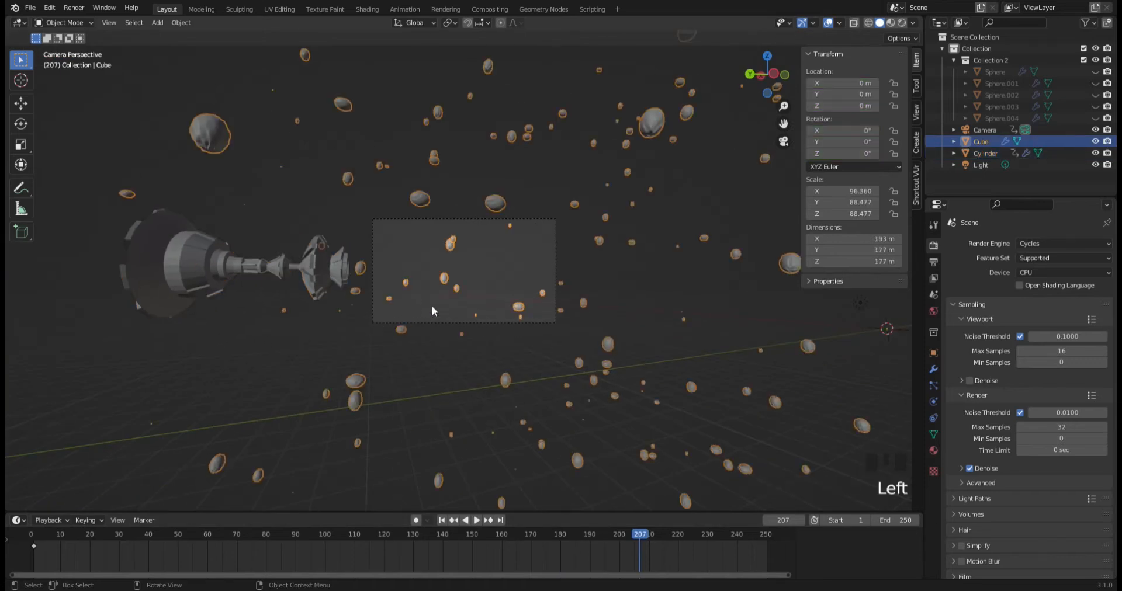
pyautogui.click(428, 324)
pyautogui.click(596, 541)
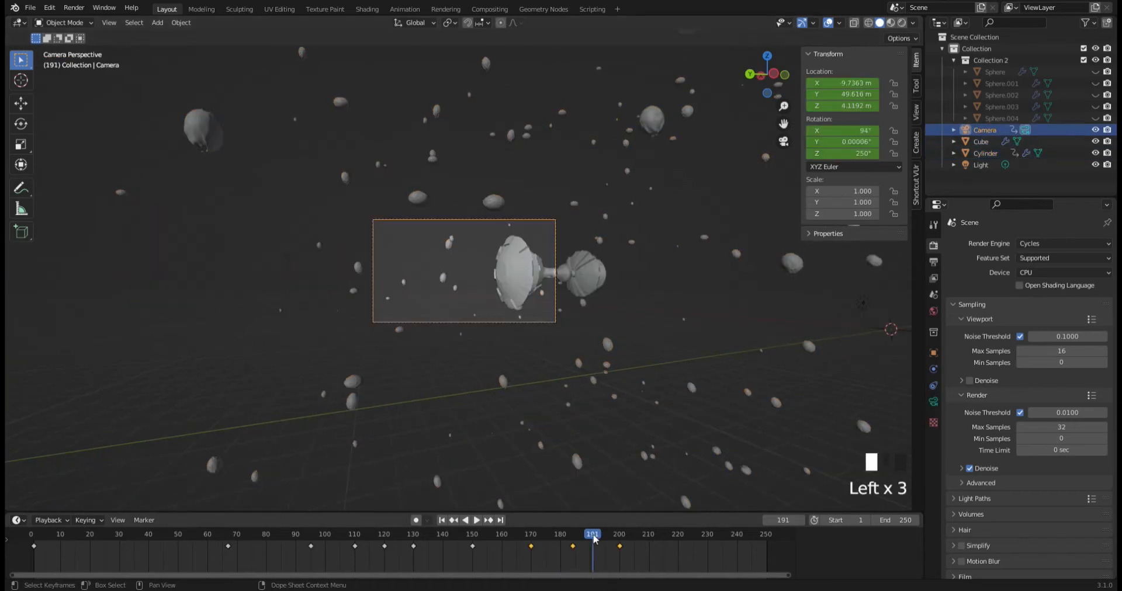
pyautogui.press('space')
pyautogui.scroll(7, 461, 325)
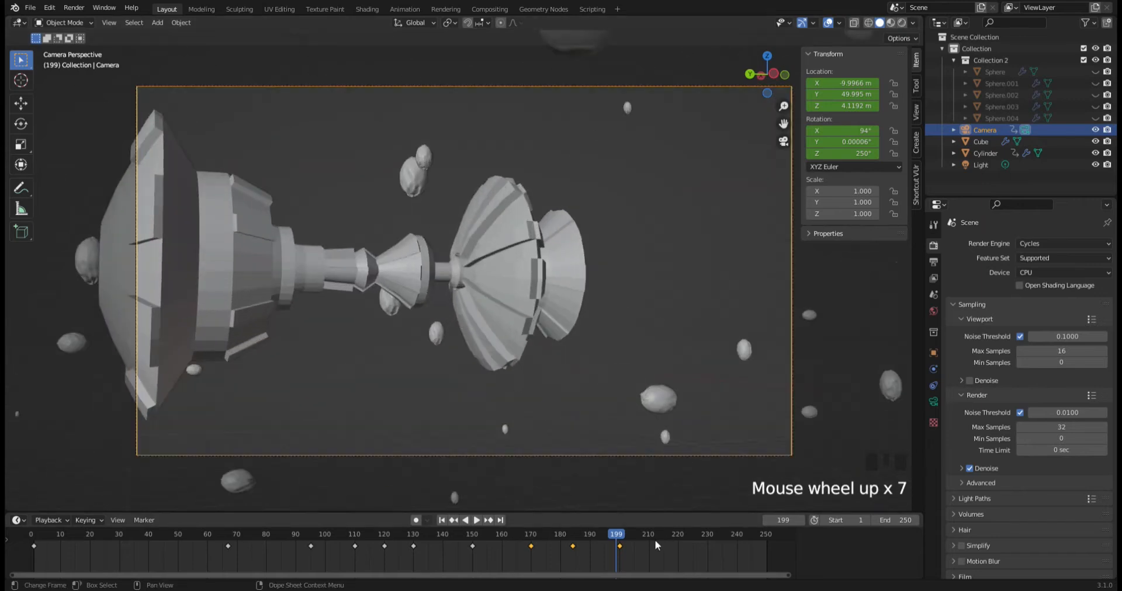
# At frame 210, set the camera's Y location to 53 m.
pyautogui.moveTo(621, 536); pyautogui.dragTo(649, 535)
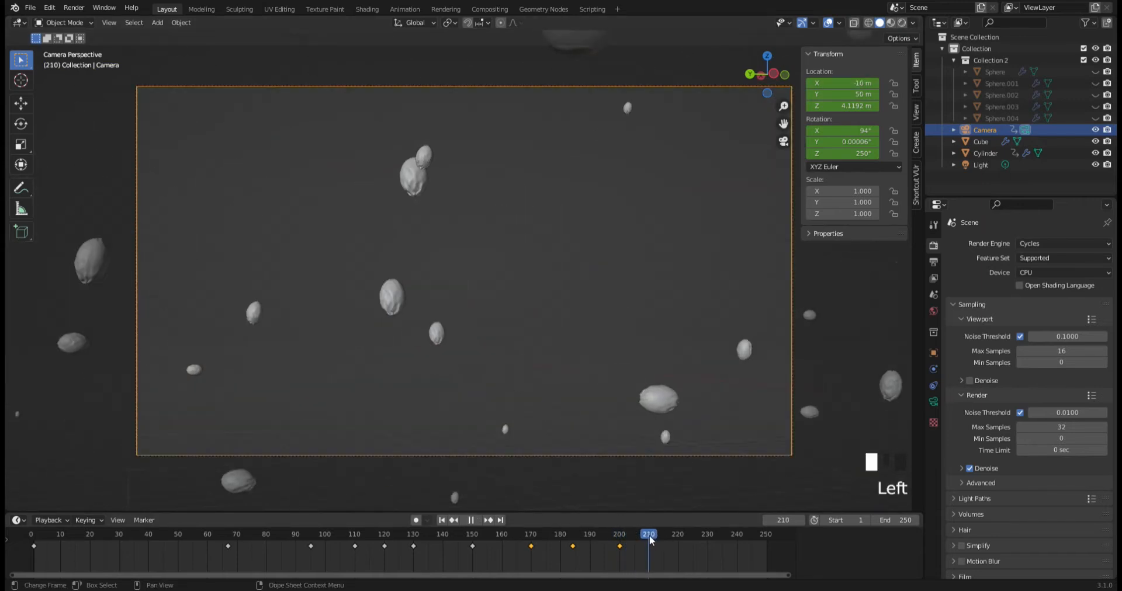
pyautogui.click(860, 98)
pyautogui.write('55')
pyautogui.press('Return')
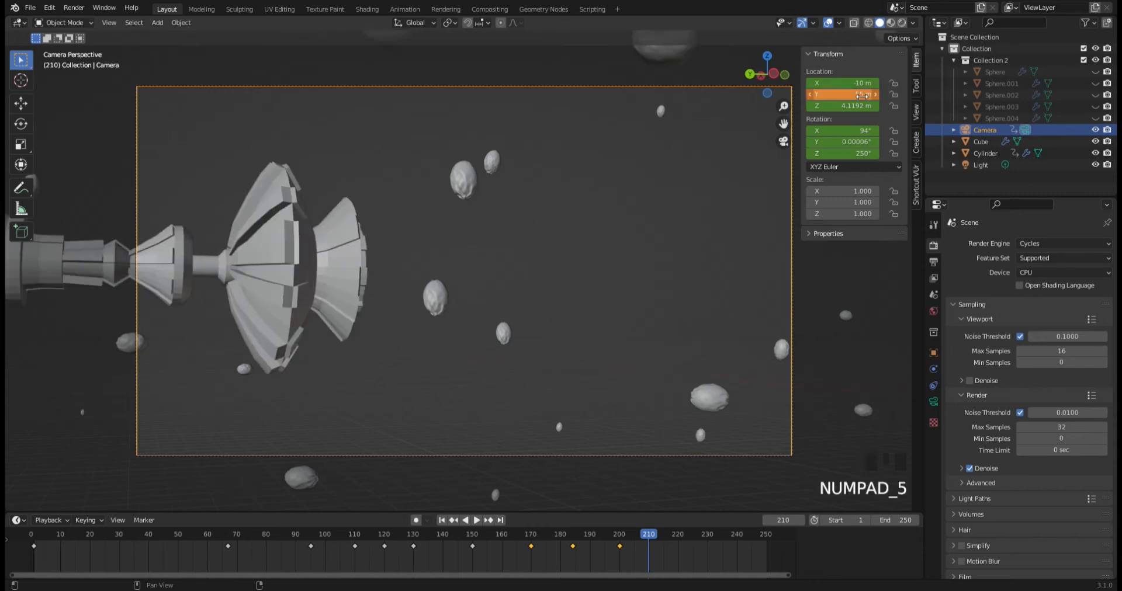
pyautogui.click(853, 95)
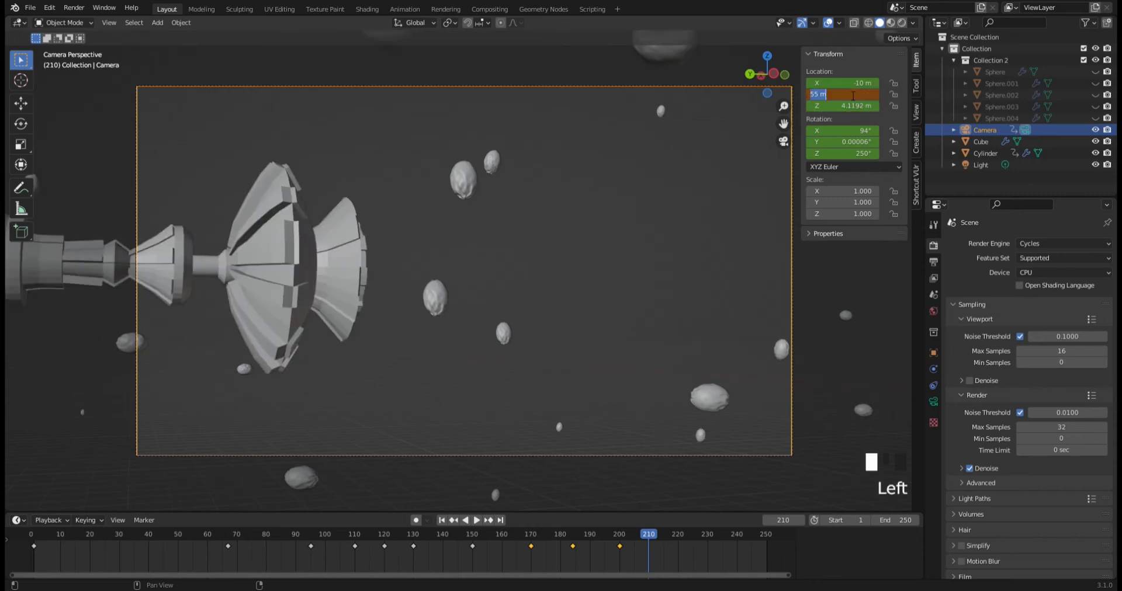
pyautogui.write('53')
pyautogui.press('Return')
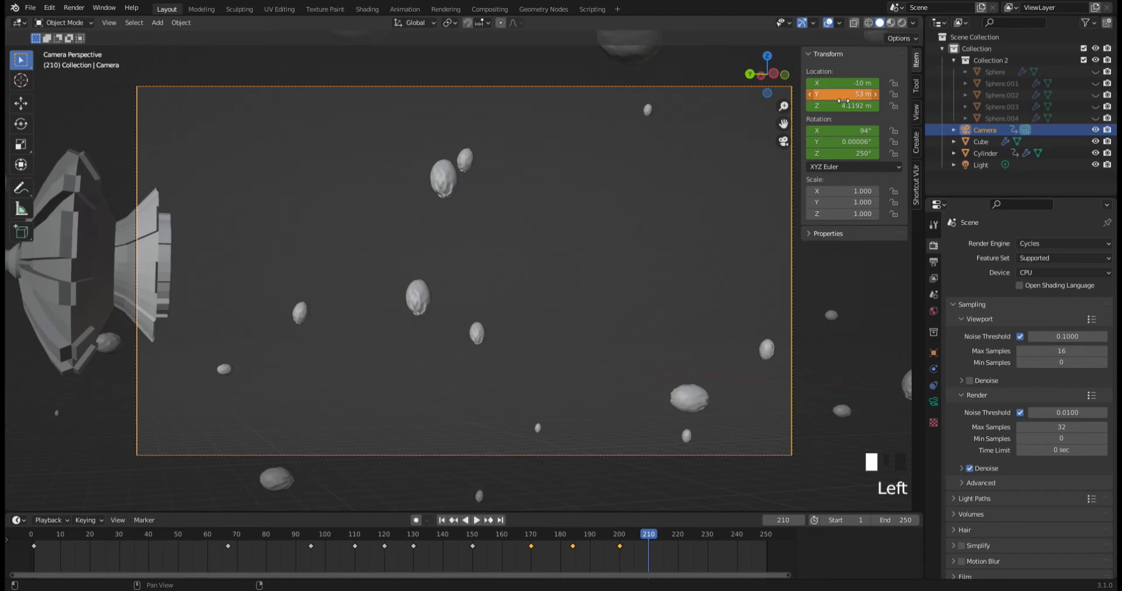
# Set the camera's Z rotation to 260° and insert location and rotation keyframes at frame 210.
pyautogui.moveTo(864, 154)
pyautogui.mouseDown()
pyautogui.moveTo(853, 154)
pyautogui.moveTo(867, 154)
pyautogui.mouseUp()
pyautogui.click(844, 154)
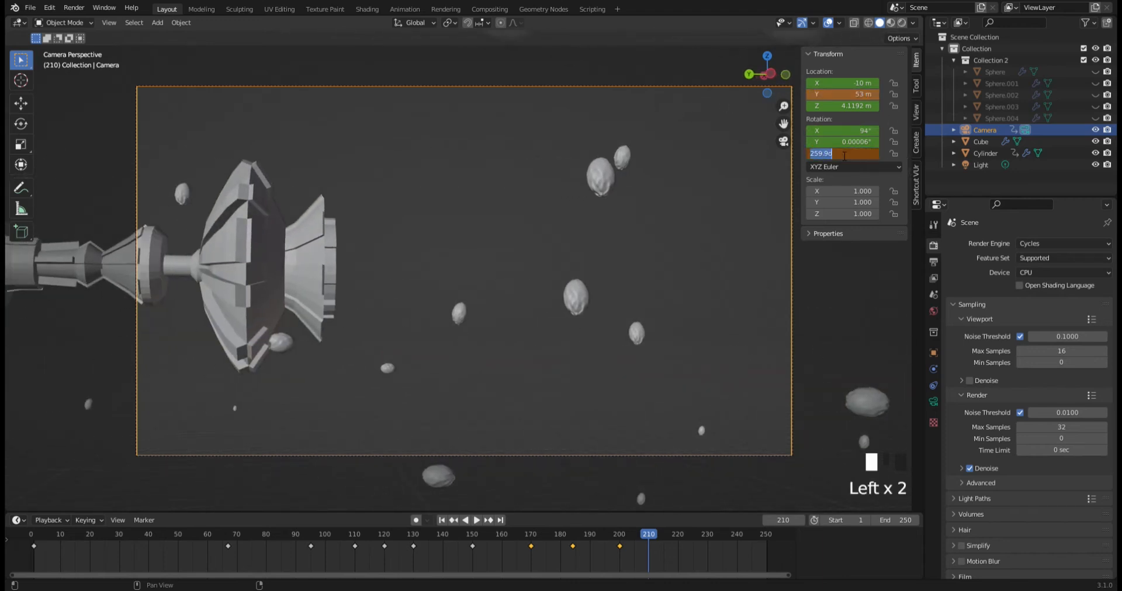
pyautogui.press('Return')
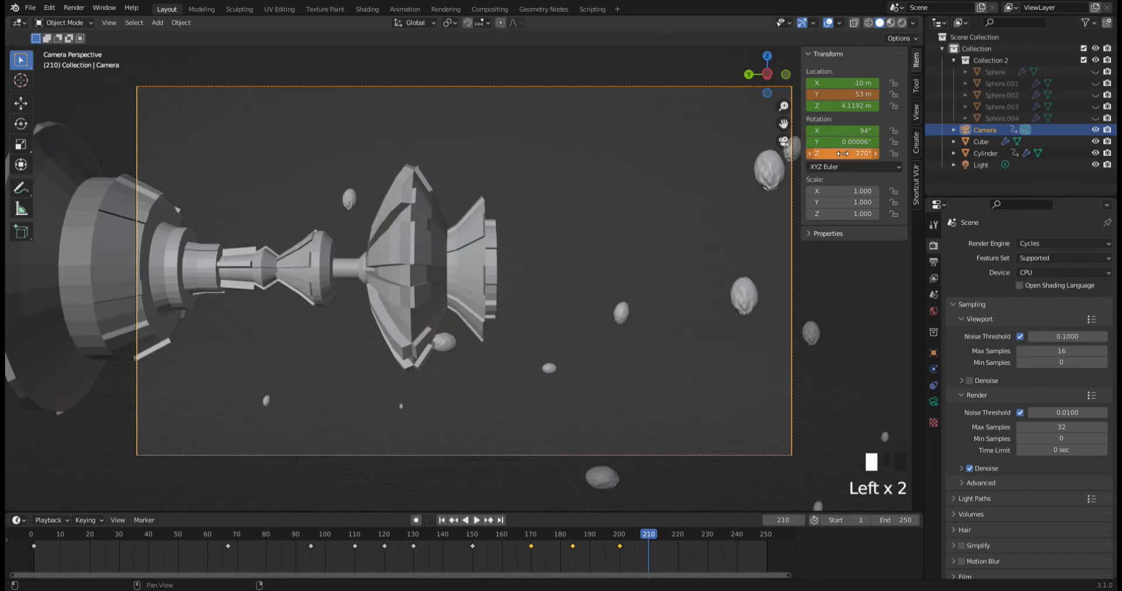
pyautogui.click(843, 153)
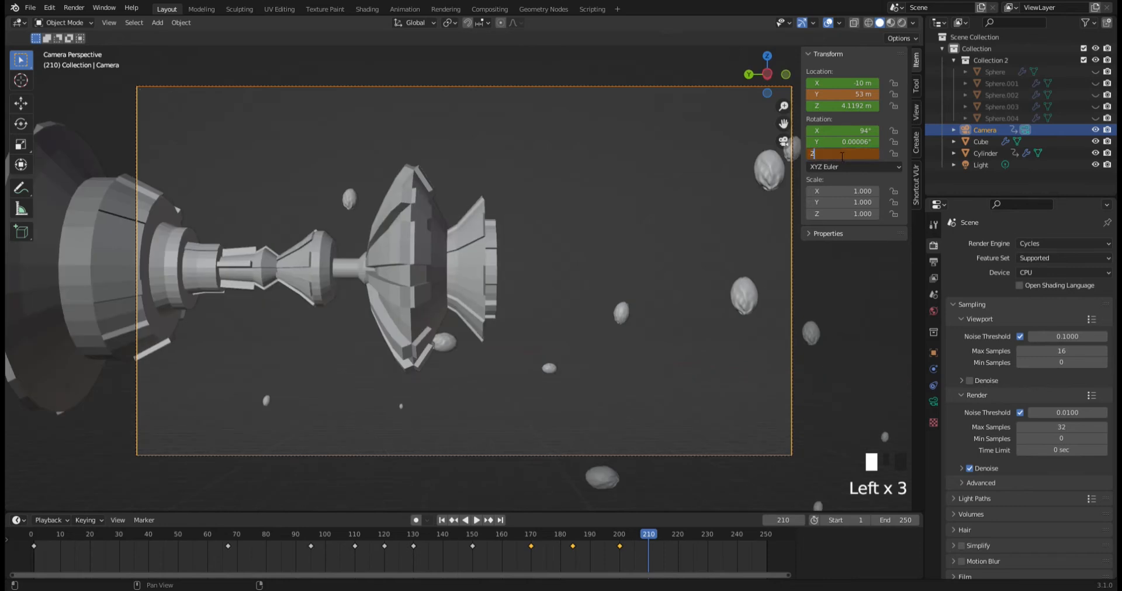
pyautogui.press('Return')
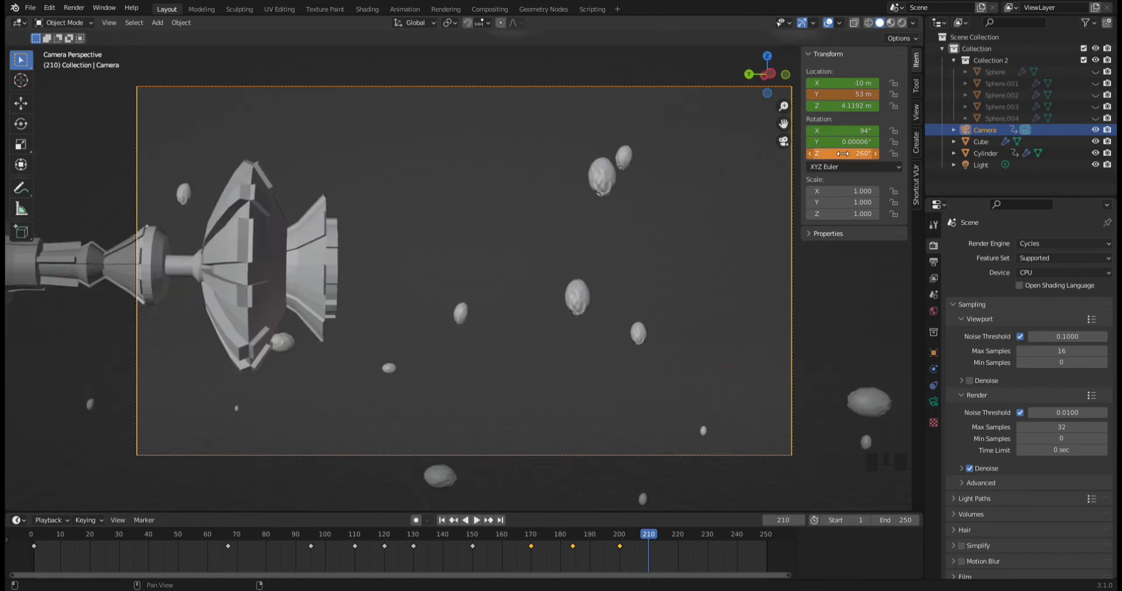
pyautogui.press('i')
pyautogui.press('i')
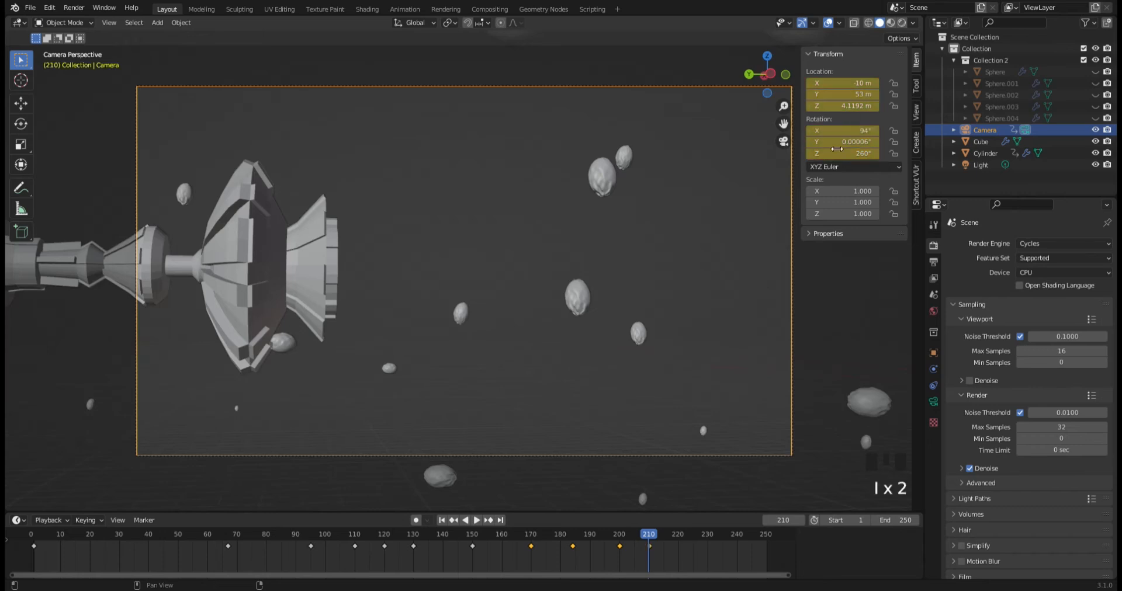
# Play the new camera move twice from about frame 180 and check the cylinder's framing at frame 209.
pyautogui.moveTo(637, 537); pyautogui.dragTo(562, 535)
pyautogui.press('space')
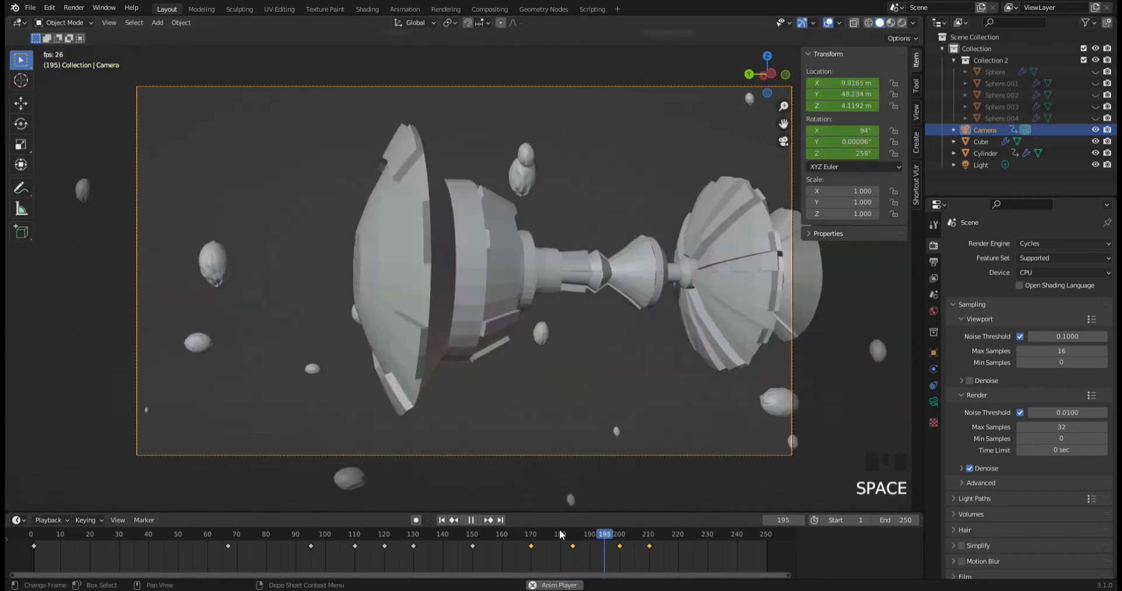
pyautogui.press('space')
pyautogui.moveTo(657, 543); pyautogui.dragTo(559, 538)
pyautogui.press('space')
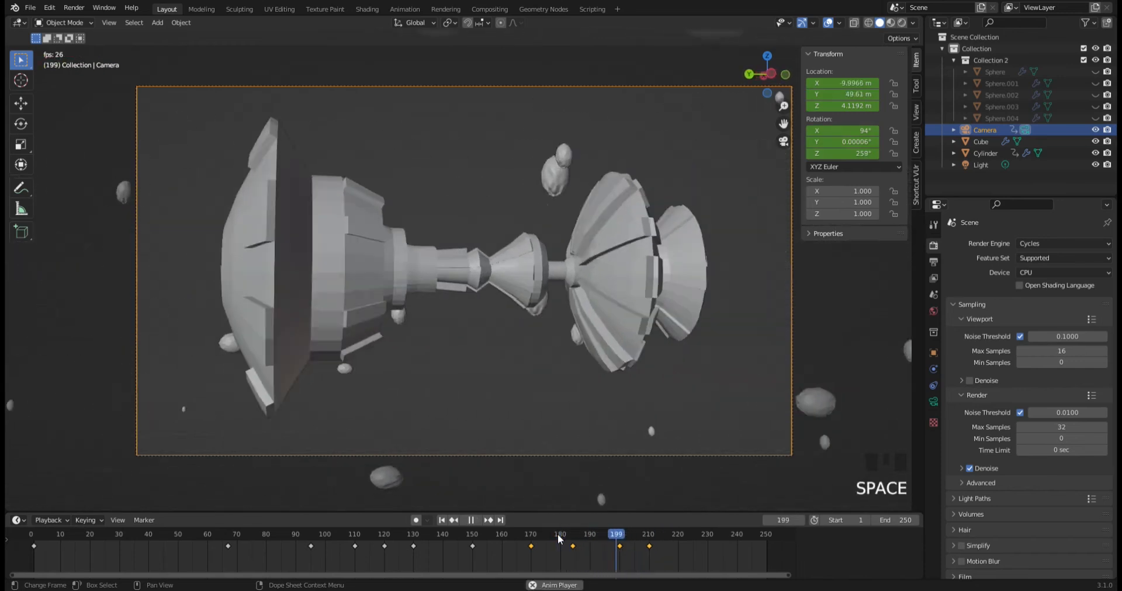
pyautogui.press('space')
pyautogui.moveTo(664, 539)
pyautogui.mouseDown()
pyautogui.moveTo(625, 537)
pyautogui.moveTo(645, 538)
pyautogui.mouseUp()
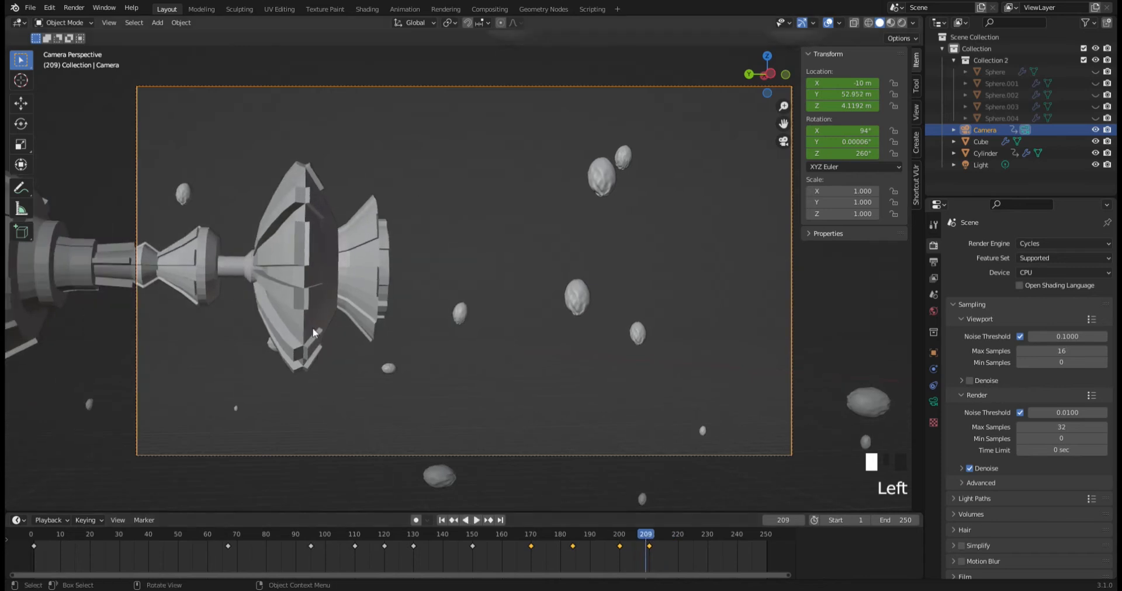
# Move the cylinder's keyframe at frame 220 to frame 230 and play the slowed ending from about frame 190.
pyautogui.click(289, 313)
pyautogui.moveTo(676, 550); pyautogui.dragTo(709, 551)
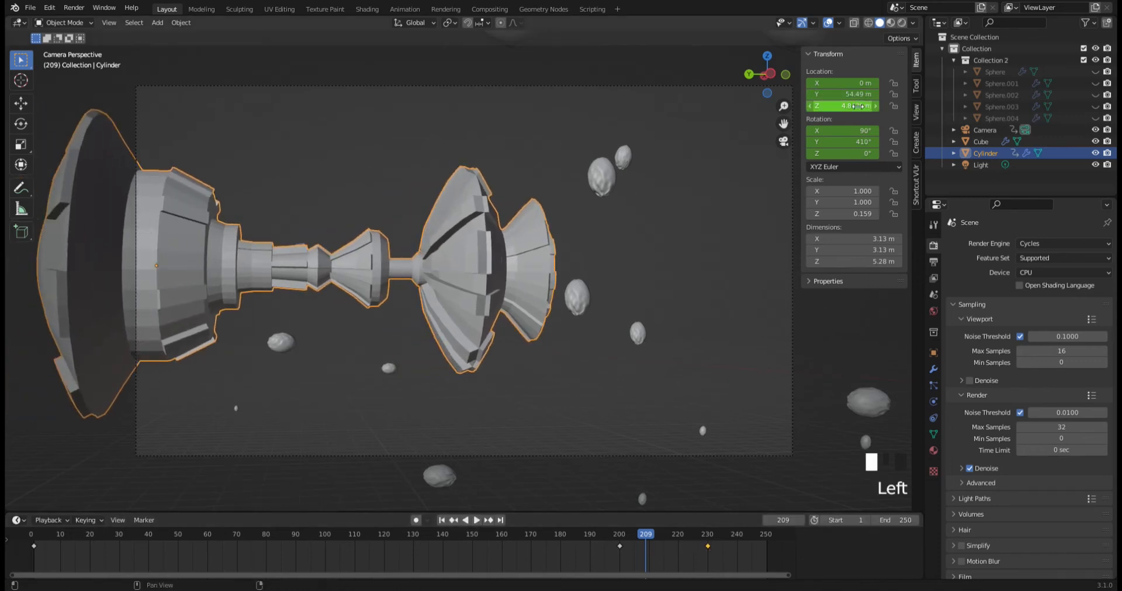
pyautogui.click(591, 533)
pyautogui.press('space')
pyautogui.press('space')
pyautogui.press('space')
pyautogui.press('space')
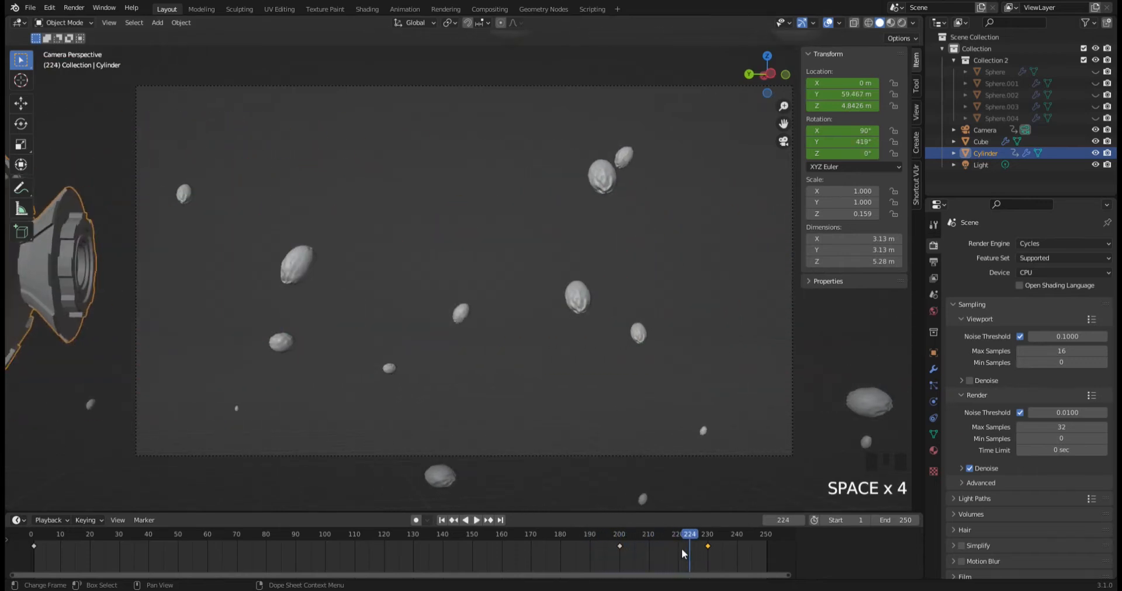
# Replay the cylinder's slowed exit from about frame 191 and return to frame 210 to check its framing.
pyautogui.click(681, 548)
pyautogui.click(593, 533)
pyautogui.press('space')
pyautogui.press('space')
pyautogui.press('space')
pyautogui.press('space')
pyautogui.press('space')
pyautogui.moveTo(699, 532); pyautogui.dragTo(648, 536)
# Select the camera, set its Z rotation to 270° at frame 220 and insert a rotation keyframe.
pyautogui.click(639, 467)
pyautogui.doubleClick(637, 455)
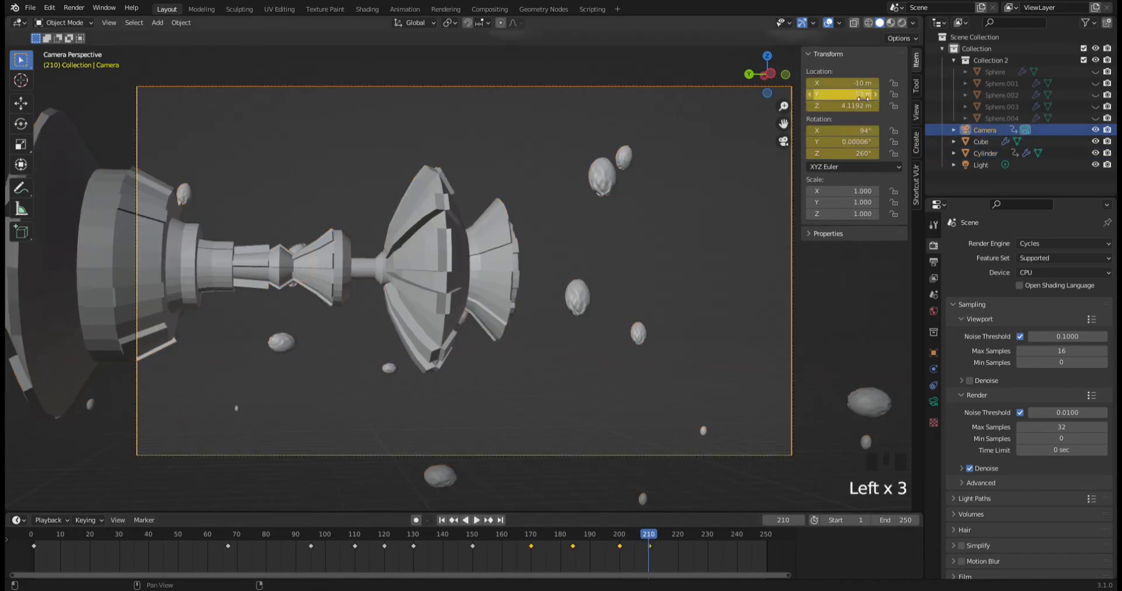
pyautogui.click(863, 150)
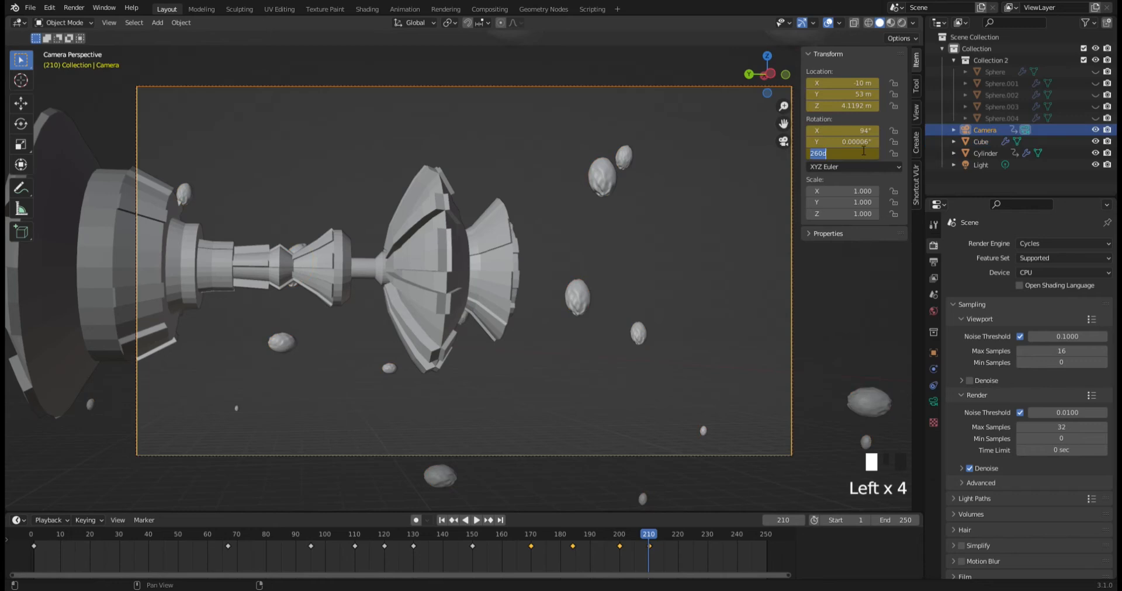
pyautogui.press('Return')
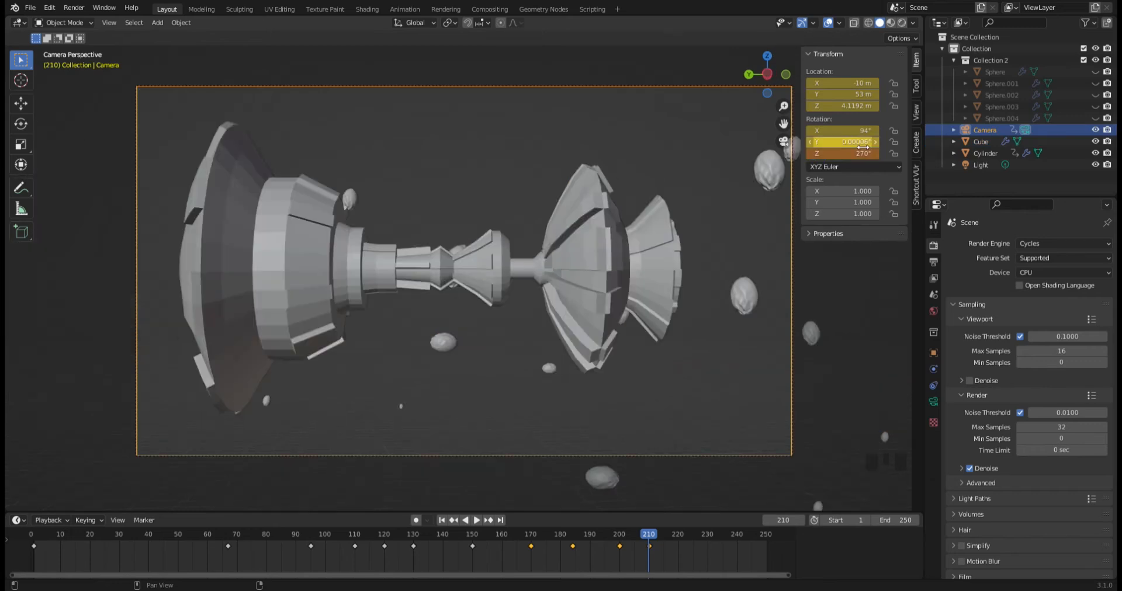
pyautogui.moveTo(647, 537); pyautogui.dragTo(677, 538)
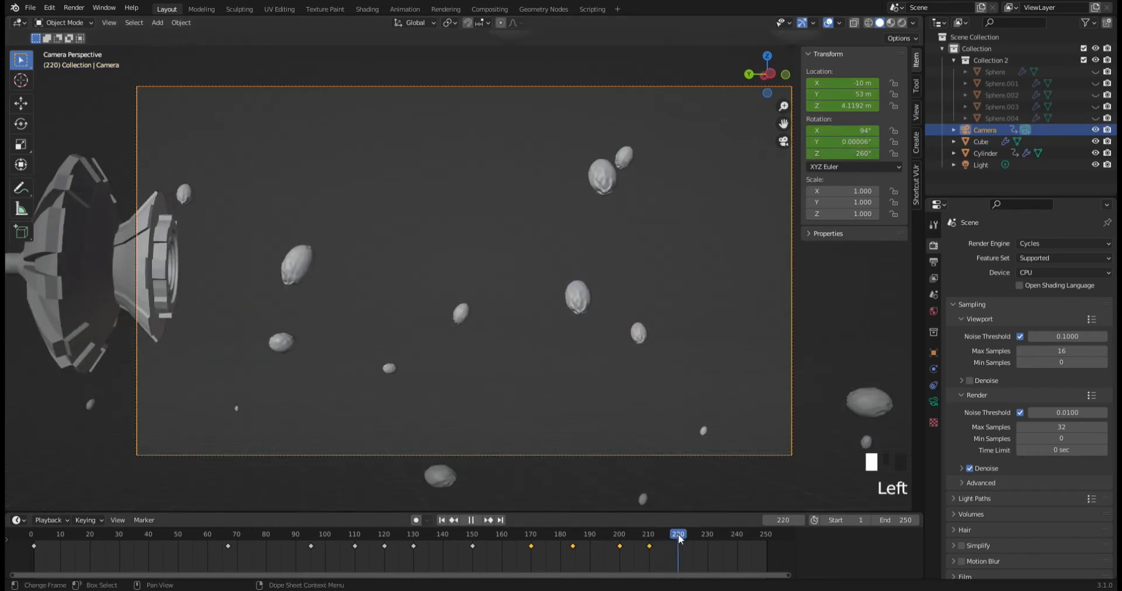
pyautogui.click(842, 154)
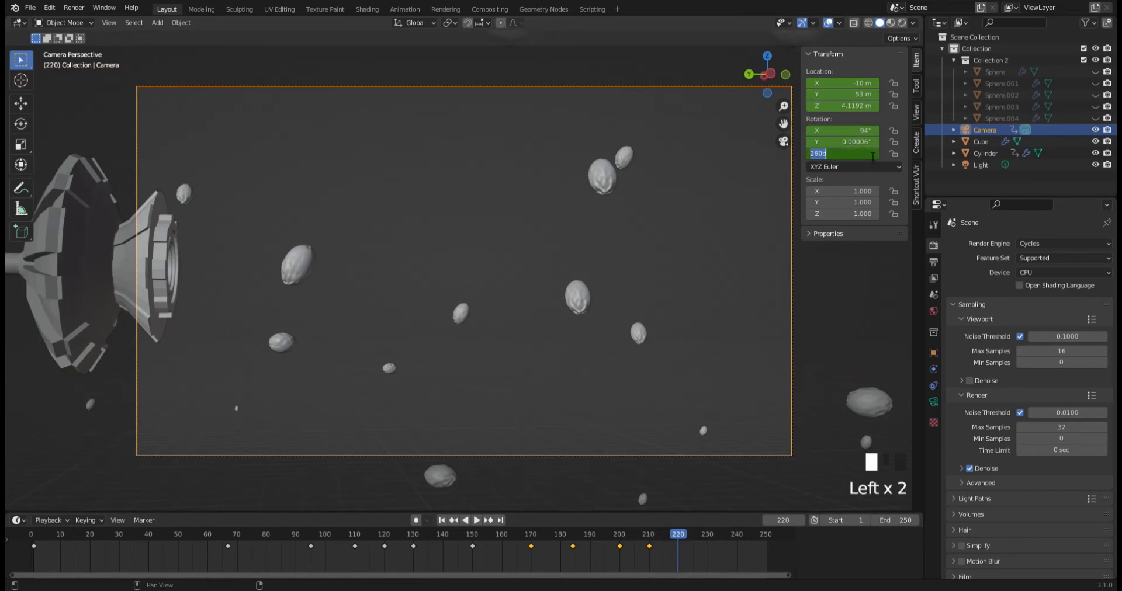
pyautogui.write('270')
pyautogui.press('Return')
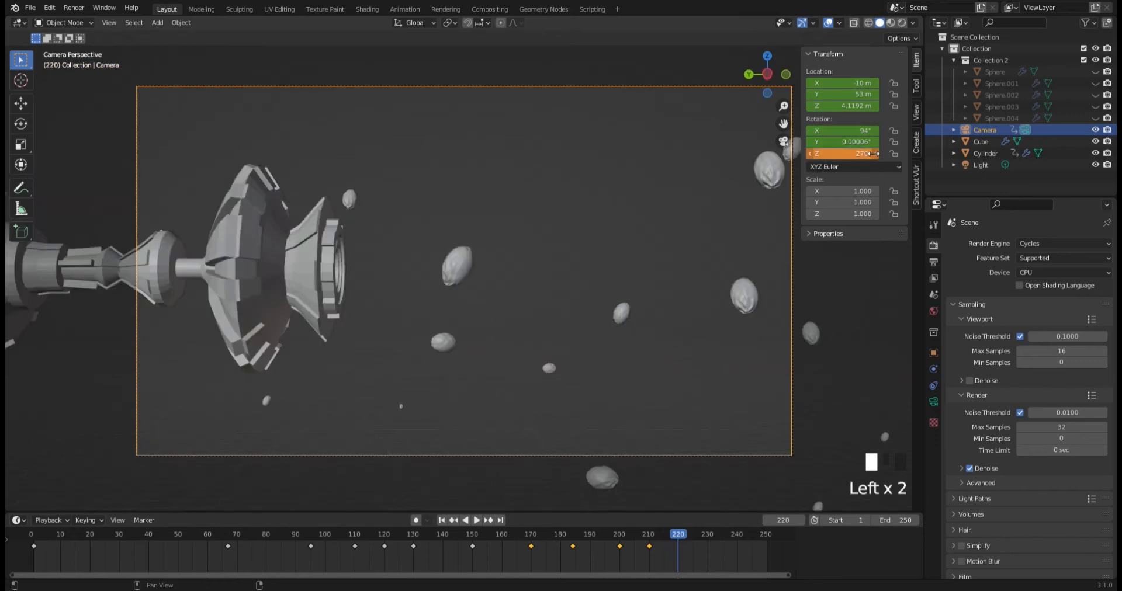
pyautogui.press('i')
# At frame 230, set the camera's Z rotation to 280° and insert a rotation keyframe.
pyautogui.moveTo(685, 549); pyautogui.dragTo(708, 537)
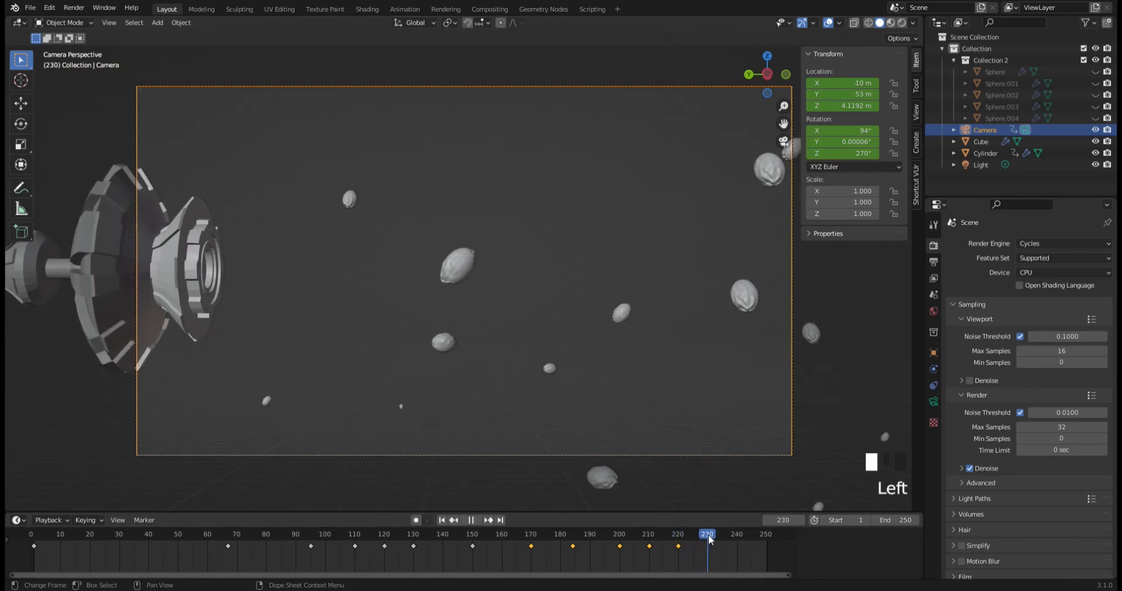
pyautogui.click(871, 154)
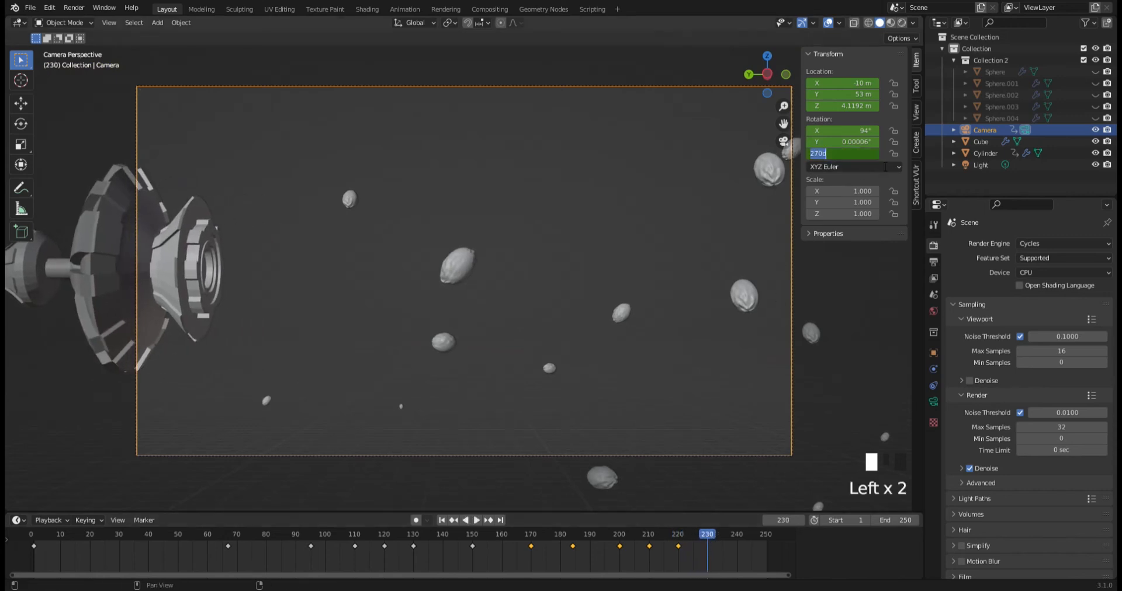
pyautogui.press('Return')
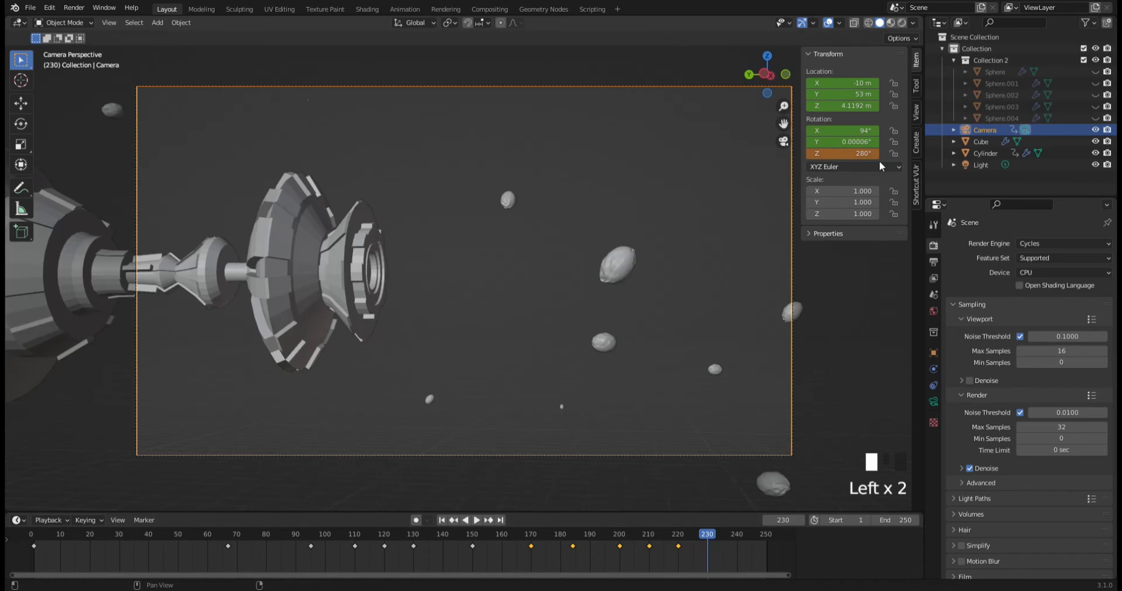
pyautogui.press('i')
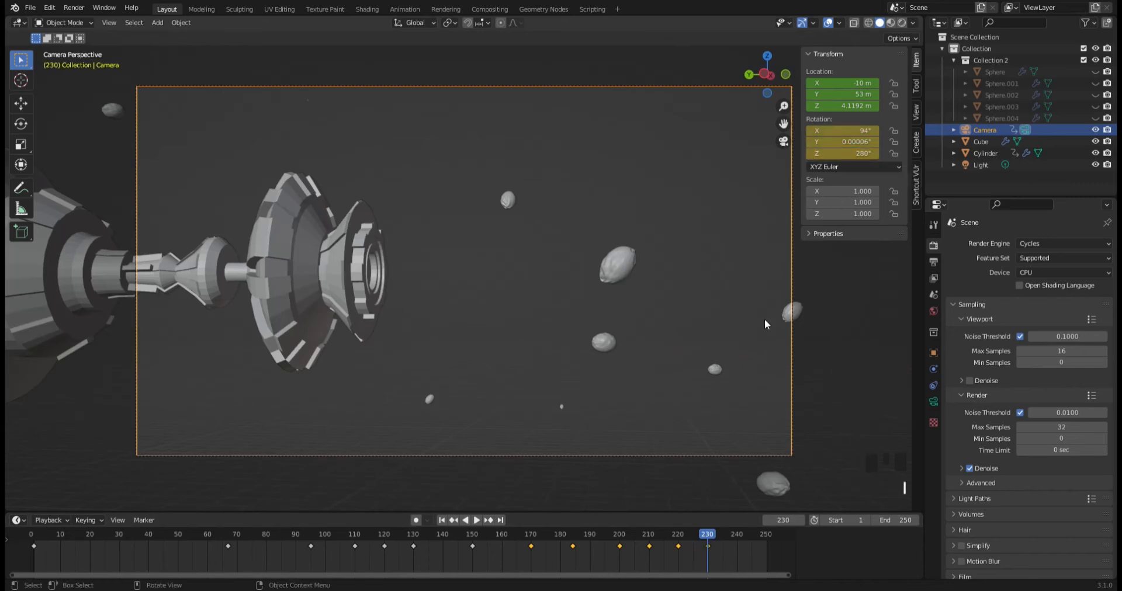
# Play the finished camera turn from frame 184 and check the cylinder's framing at frame 207.
pyautogui.moveTo(707, 536); pyautogui.dragTo(573, 536)
pyautogui.press('space')
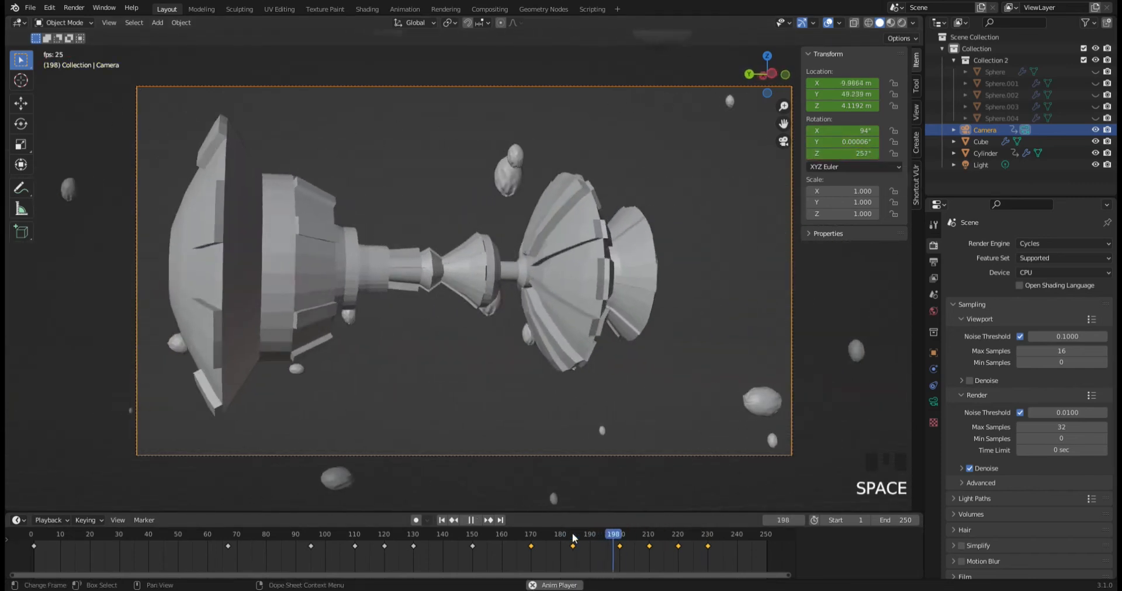
pyautogui.press('space')
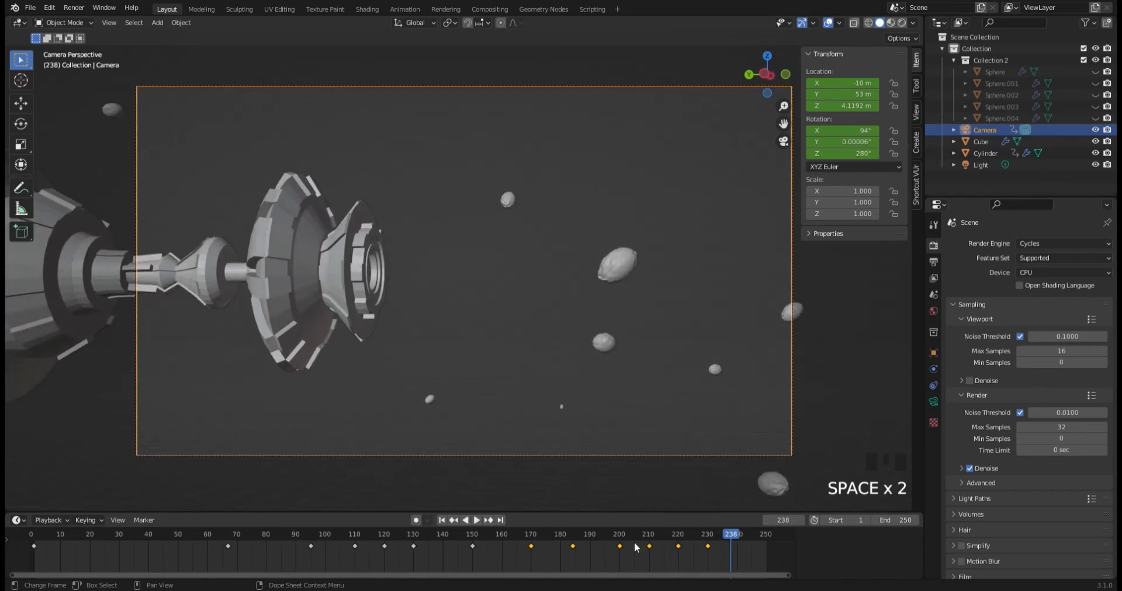
pyautogui.click(586, 536)
pyautogui.press('space')
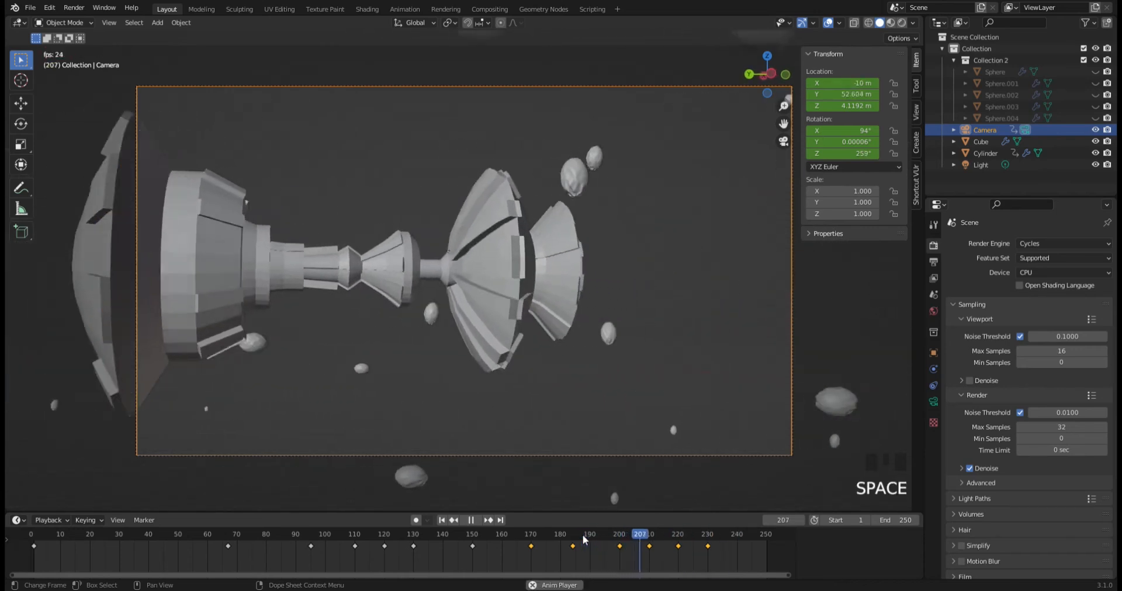
pyautogui.press('space')
pyautogui.click(639, 535)
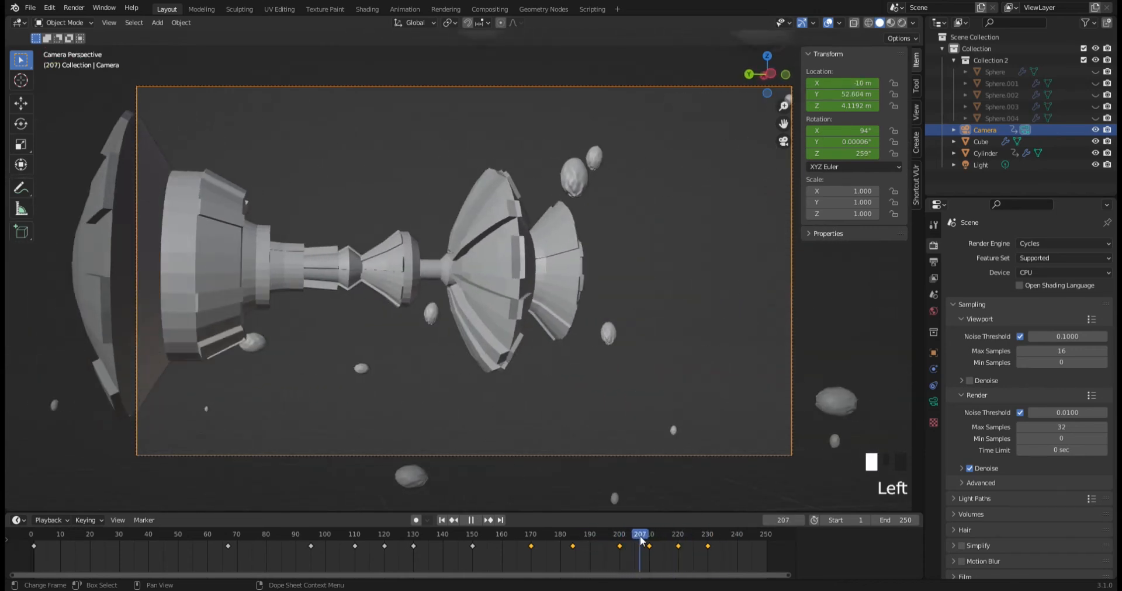
# Select the cylinder and delete its keyframe near frame 200.
pyautogui.click(531, 320)
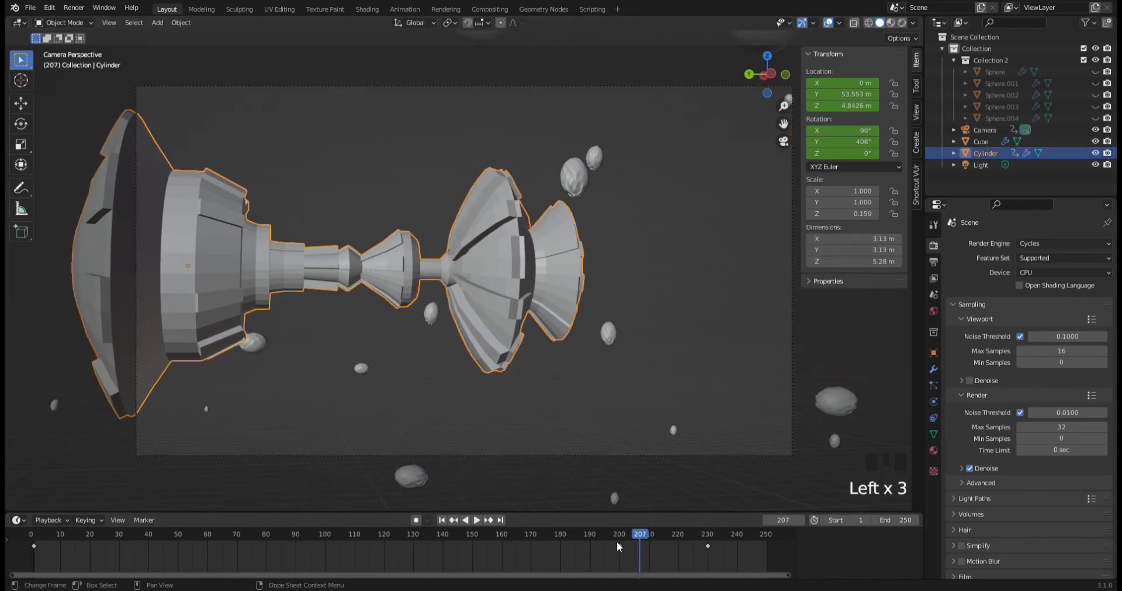
pyautogui.press('Delete')
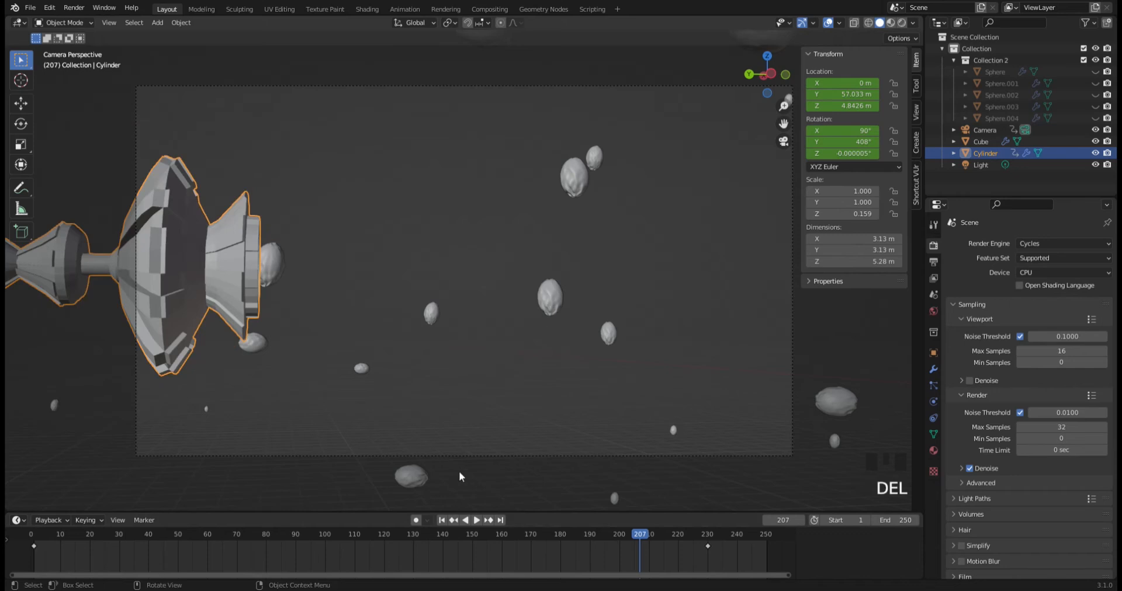
# Play the cylinder's exit from about frame 166 and again from about frame 176 to check its motion.
pyautogui.moveTo(640, 538); pyautogui.dragTo(519, 539)
pyautogui.press('space')
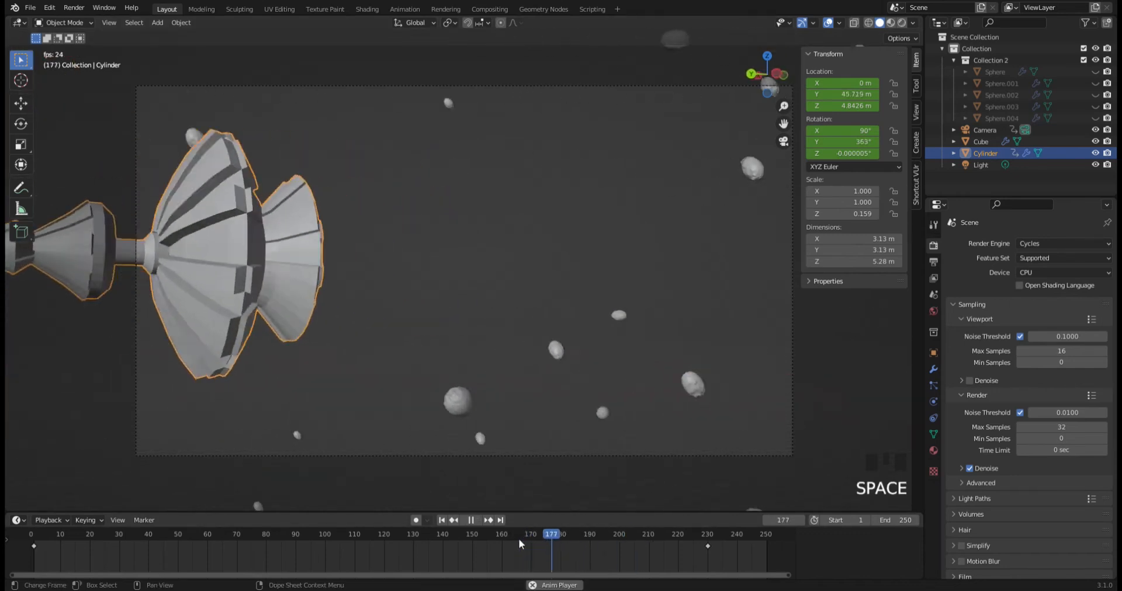
pyautogui.press('space')
pyautogui.press('space')
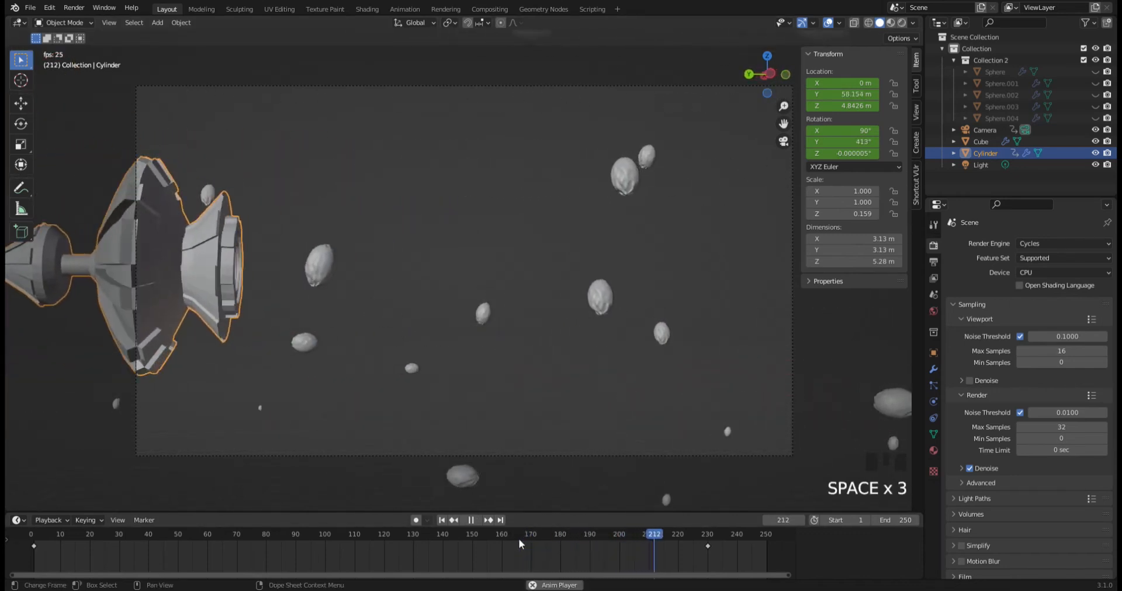
pyautogui.press('space')
pyautogui.press('space')
pyautogui.press('space')
pyautogui.press('space')
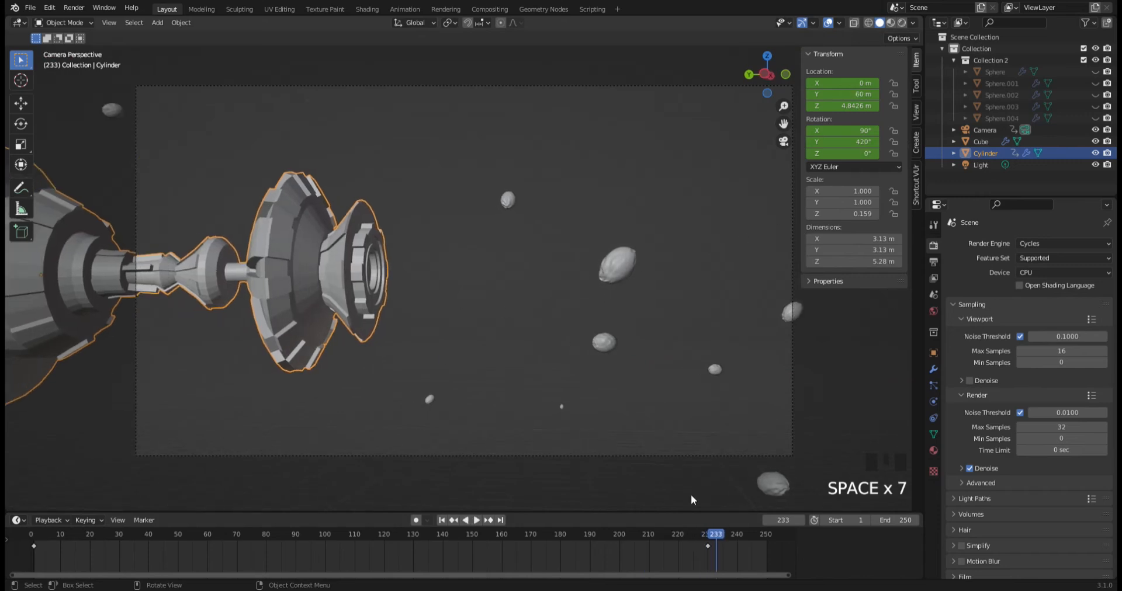
pyautogui.moveTo(737, 537); pyautogui.dragTo(548, 534)
pyautogui.press('space')
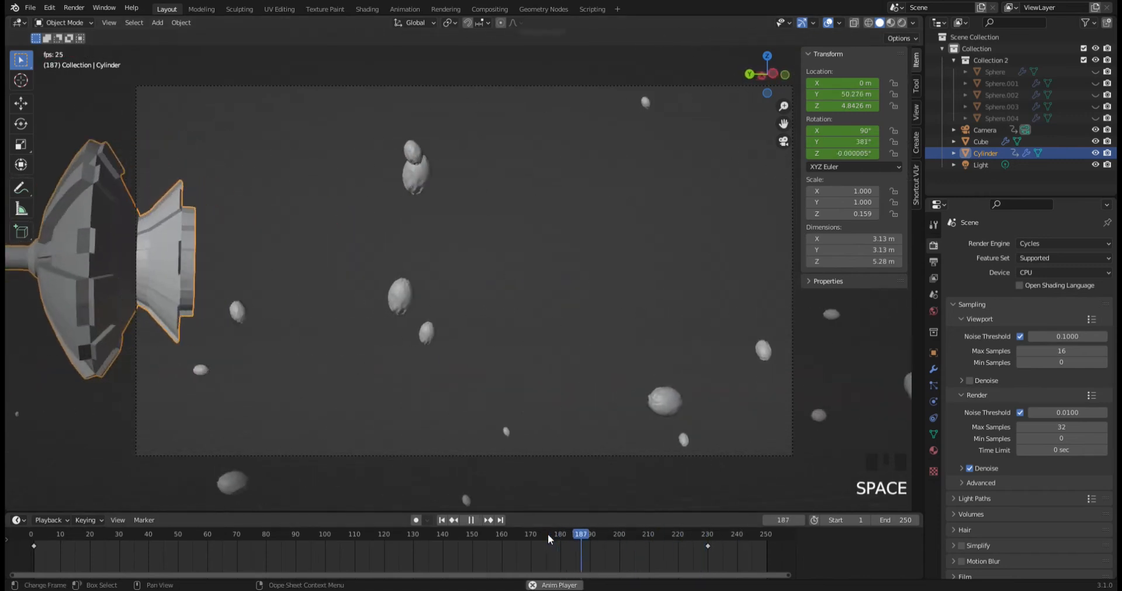
pyautogui.press('space')
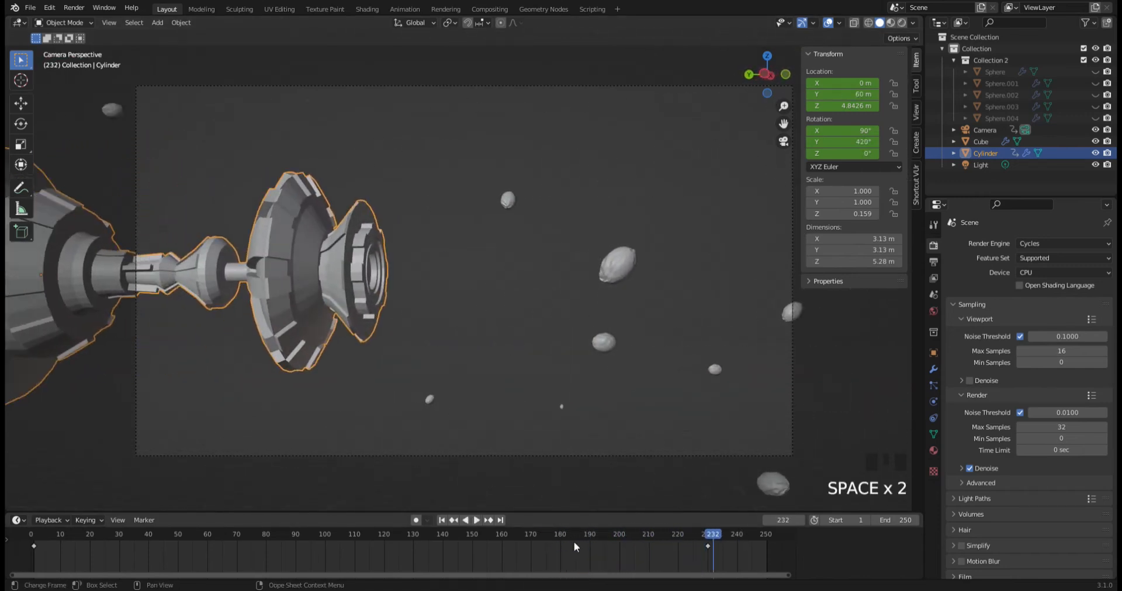
# Try to set the cylinder's Y rotation to 450° at frame 232.
pyautogui.click(707, 546)
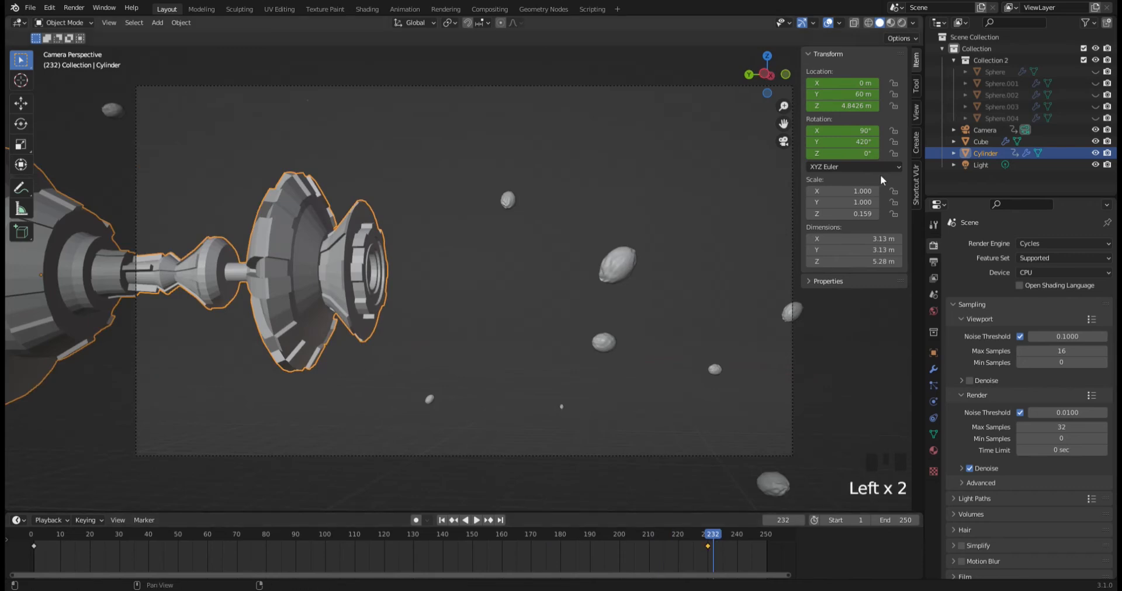
pyautogui.click(853, 143)
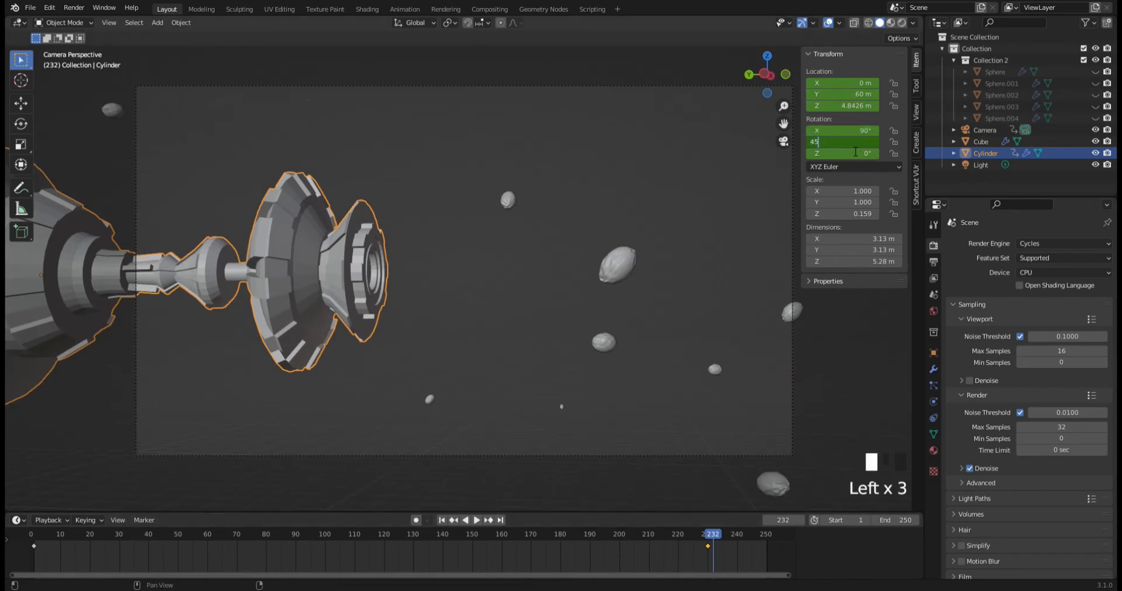
pyautogui.press('Return')
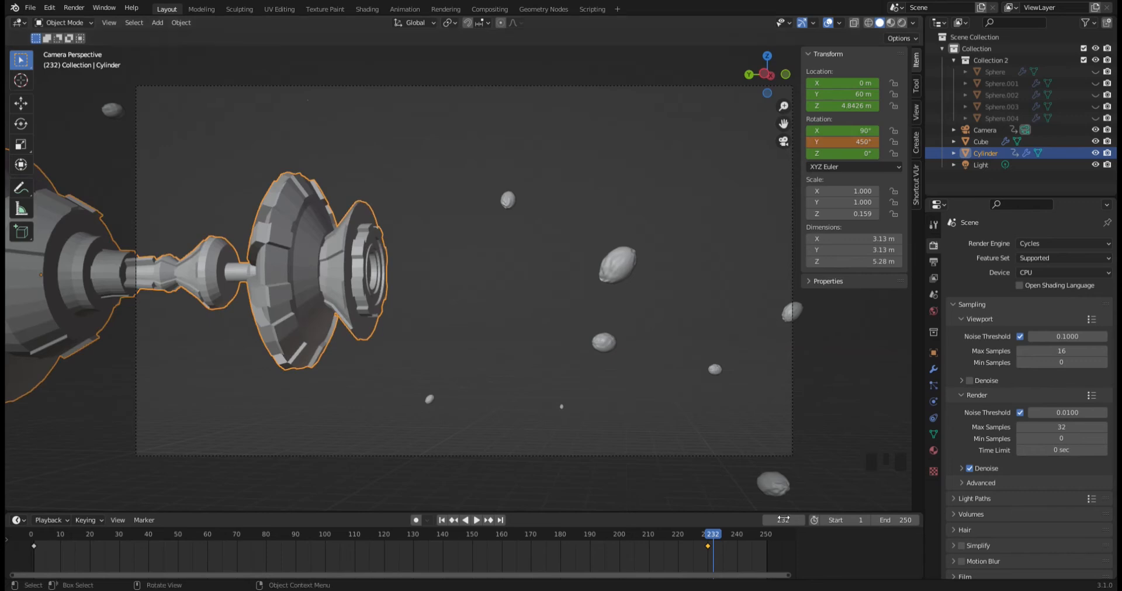
pyautogui.press('Left')
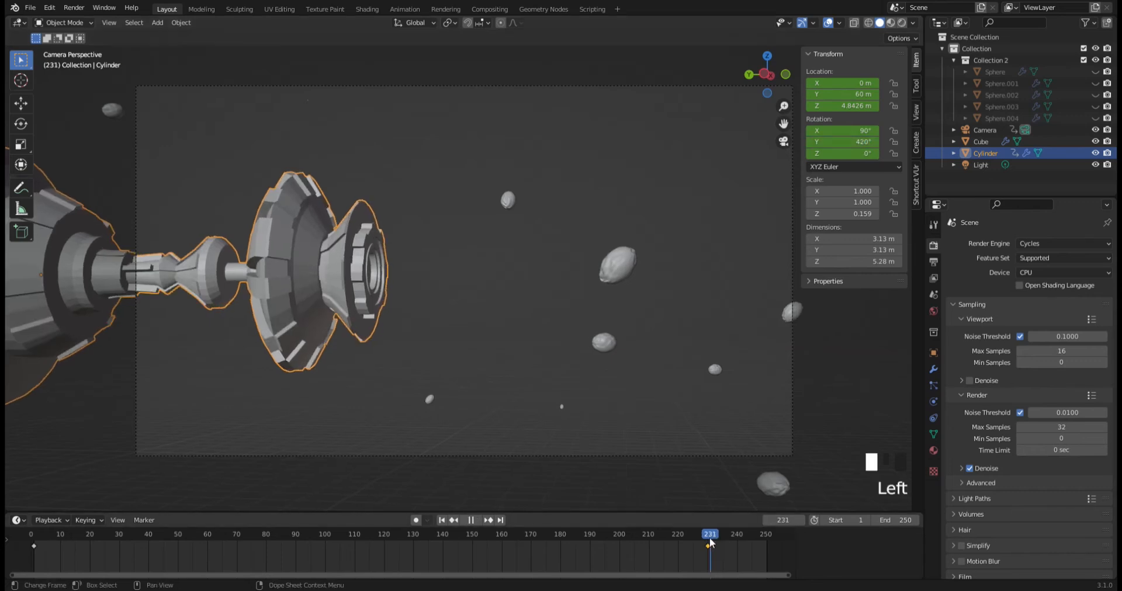
# At frame 230, set the cylinder's Y rotation to 450° and insert a keyframe.
pyautogui.moveTo(706, 538); pyautogui.dragTo(707, 534)
pyautogui.doubleClick(856, 146)
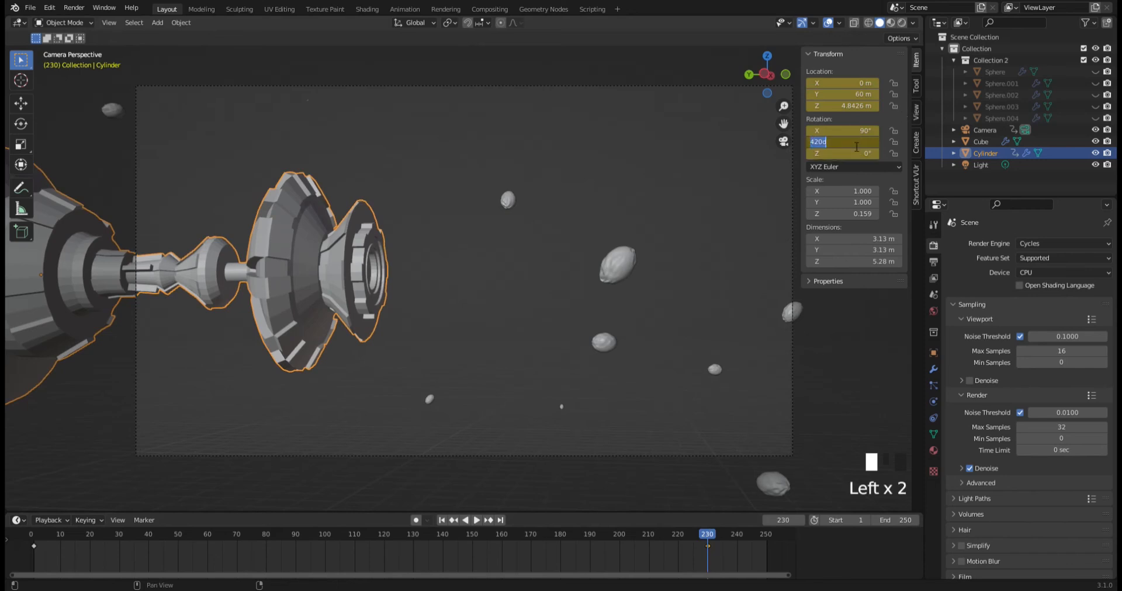
pyautogui.write('45')
pyautogui.press('Return')
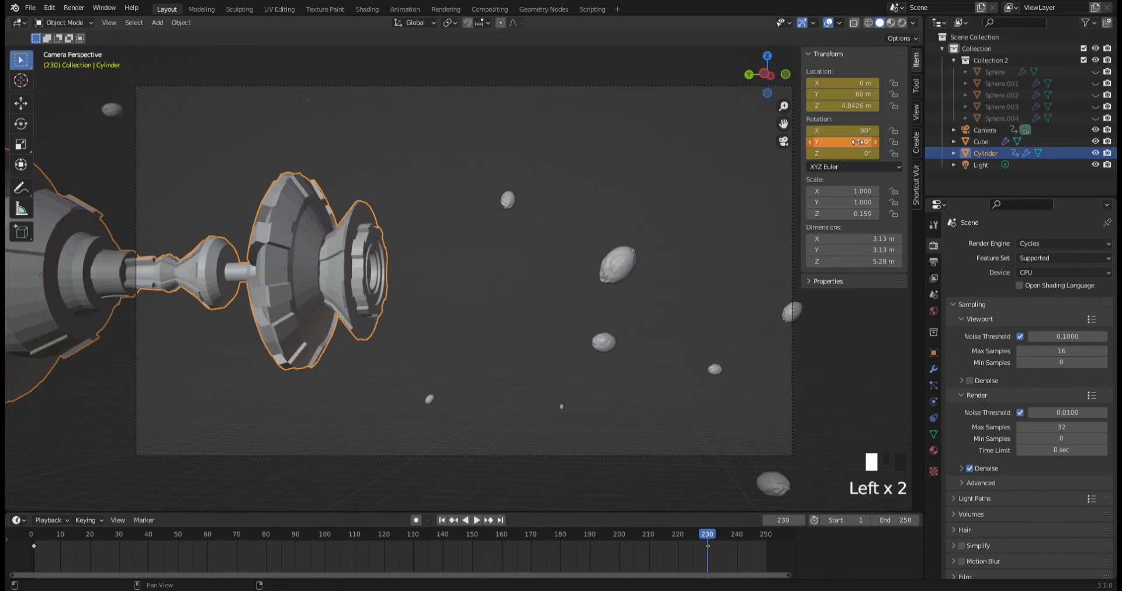
pyautogui.press('i')
# Replay the cylinder's exit from about frame 186 and move its final keyframe to frame 250.
pyautogui.moveTo(723, 532); pyautogui.dragTo(576, 535)
pyautogui.press('space')
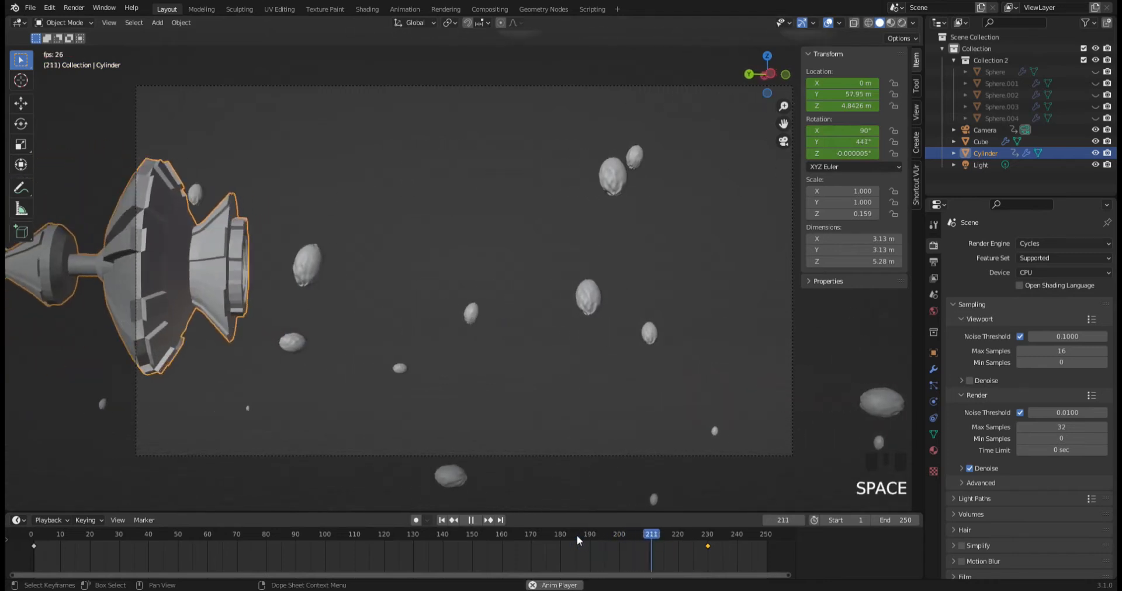
pyautogui.press('space')
pyautogui.moveTo(709, 549); pyautogui.dragTo(770, 552)
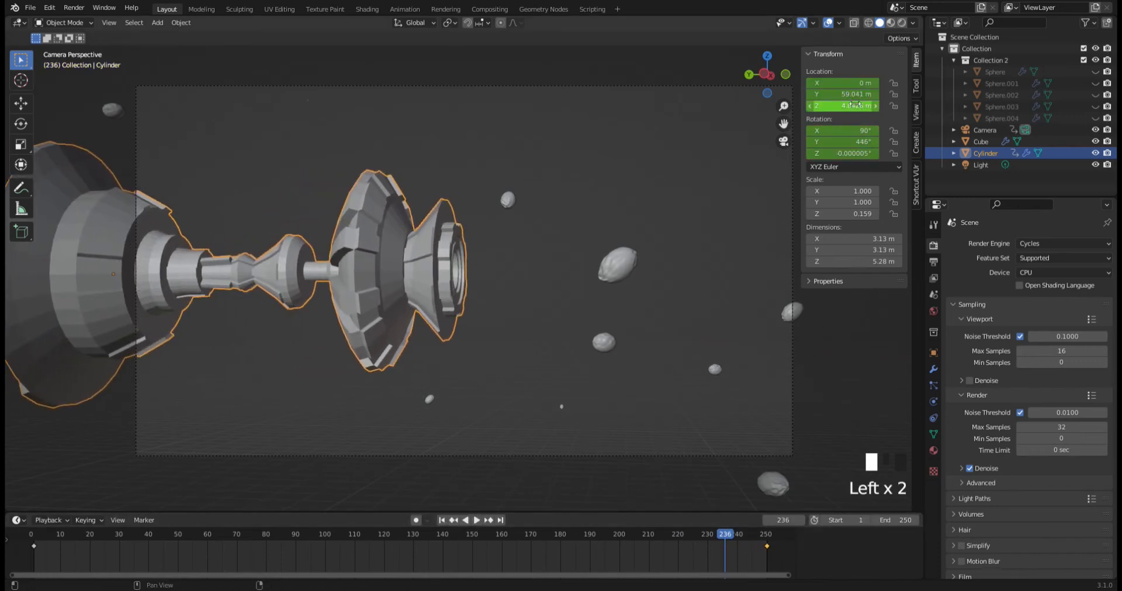
# At frame 250, keyframe the cylinder's Y location at 70 m and play the exit from about frame 167.
pyautogui.moveTo(728, 540); pyautogui.dragTo(768, 540)
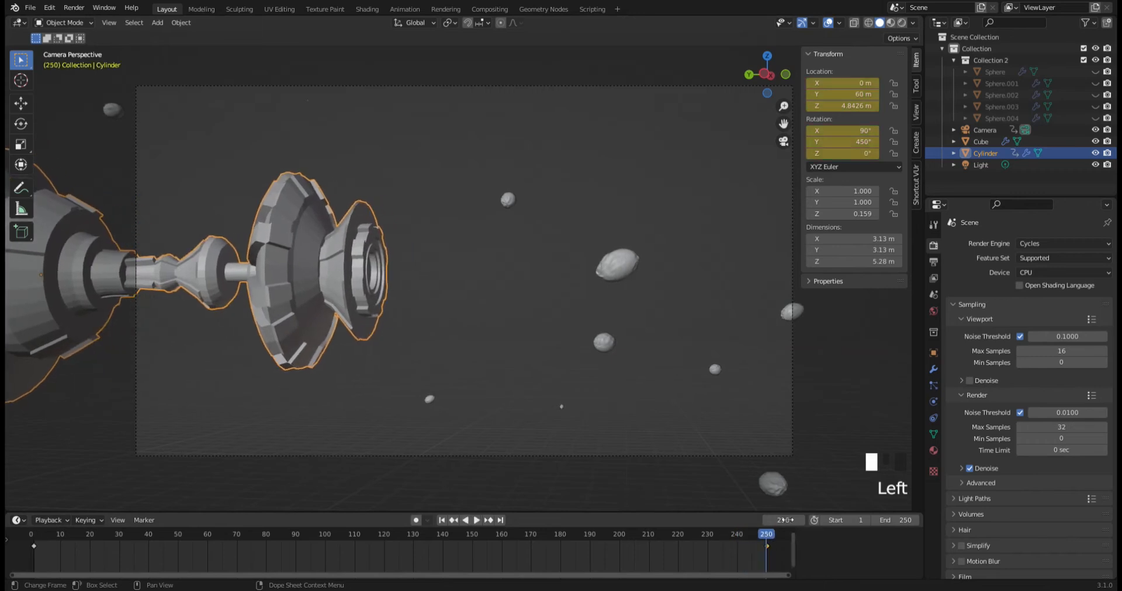
pyautogui.doubleClick(838, 95)
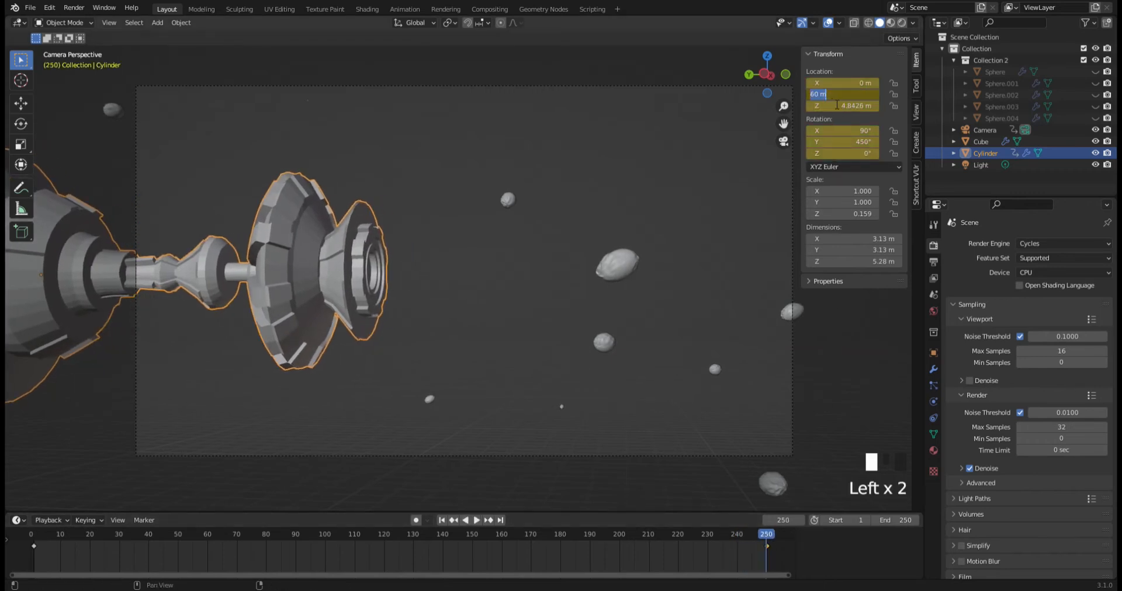
pyautogui.write('70')
pyautogui.press('Return')
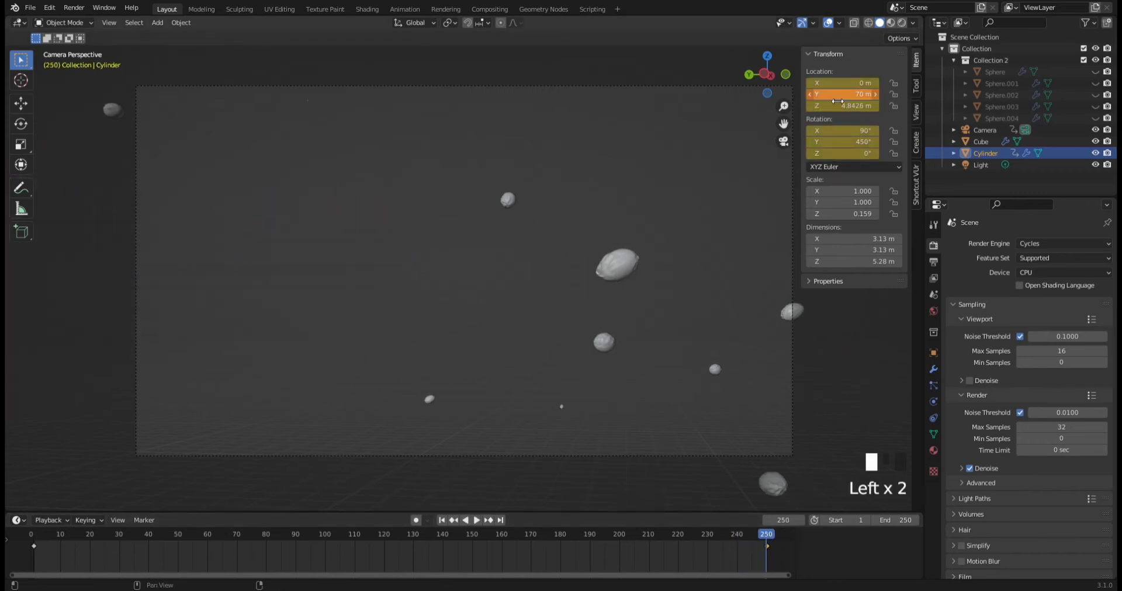
pyautogui.click(523, 537)
pyautogui.press('space')
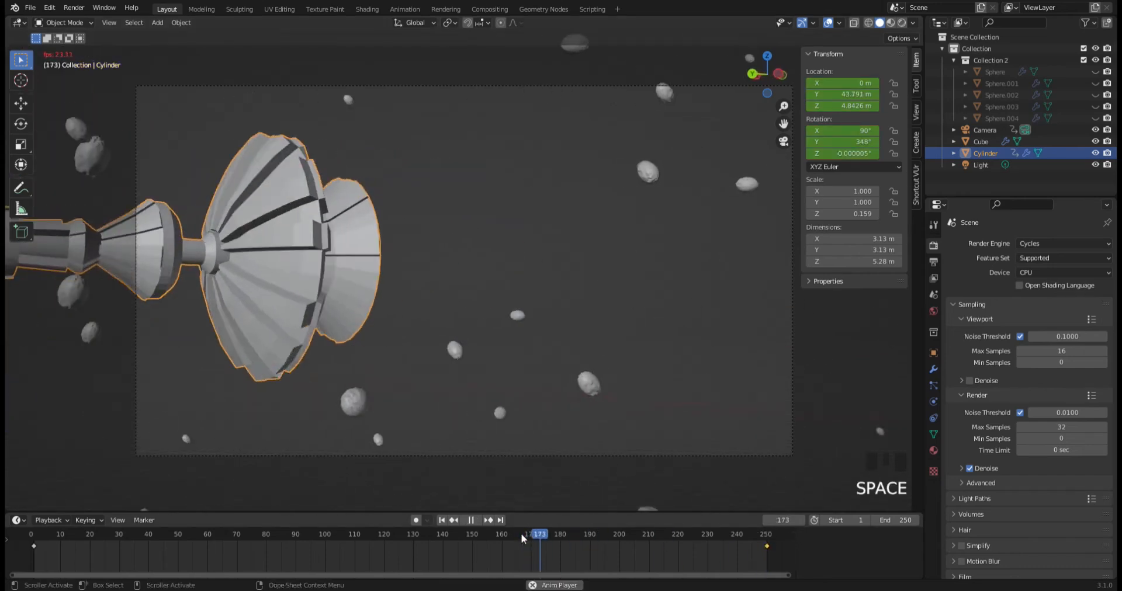
pyautogui.press('space')
pyautogui.press('space')
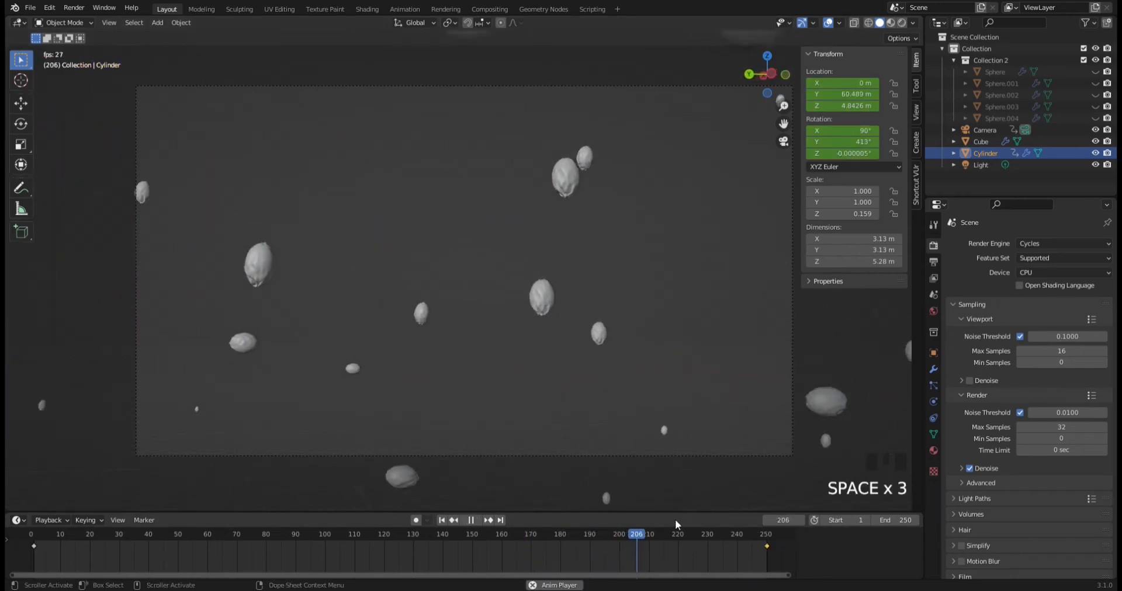
pyautogui.press('space')
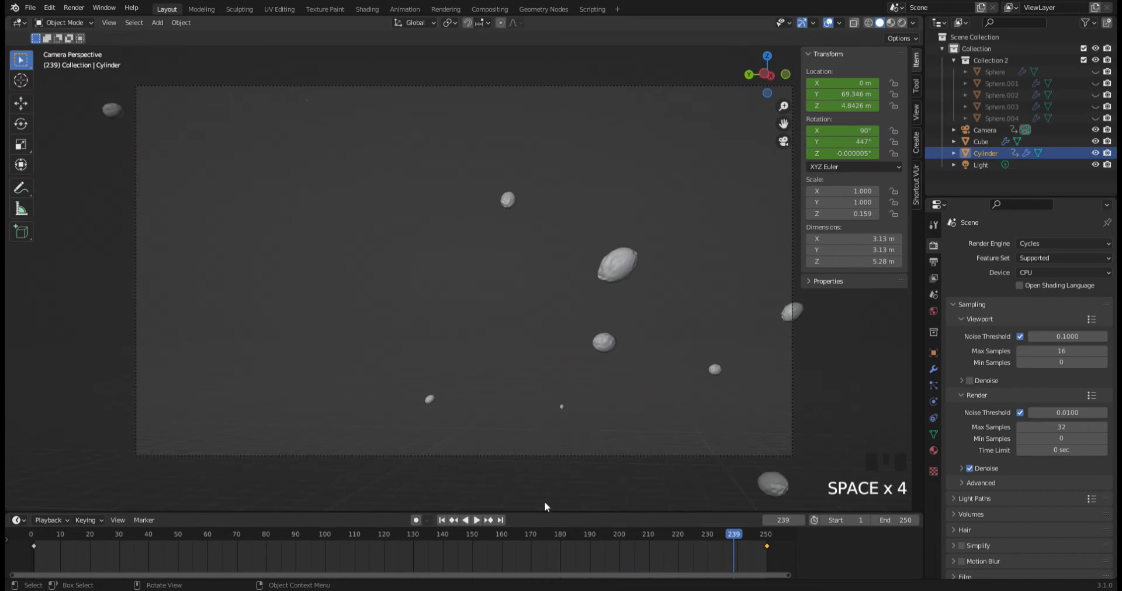
# Select the camera, set its Z rotation to 320° at frame 250 and insert a rotation keyframe.
pyautogui.click(530, 446)
pyautogui.click(540, 461)
pyautogui.click(548, 455)
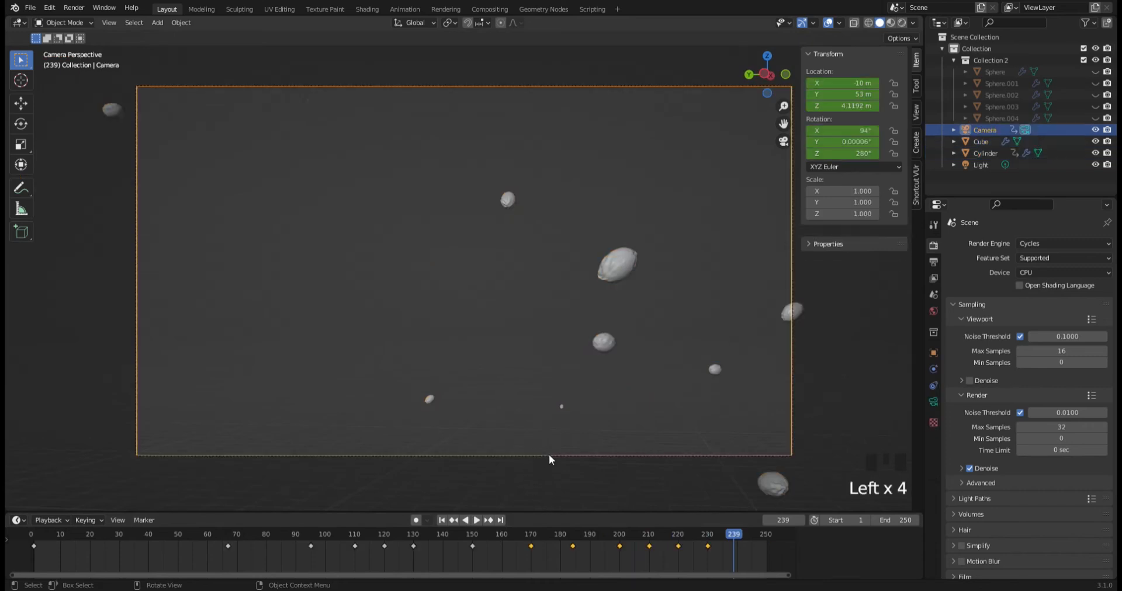
pyautogui.moveTo(734, 545); pyautogui.dragTo(765, 538)
pyautogui.moveTo(842, 153); pyautogui.dragTo(880, 153)
pyautogui.click(856, 154)
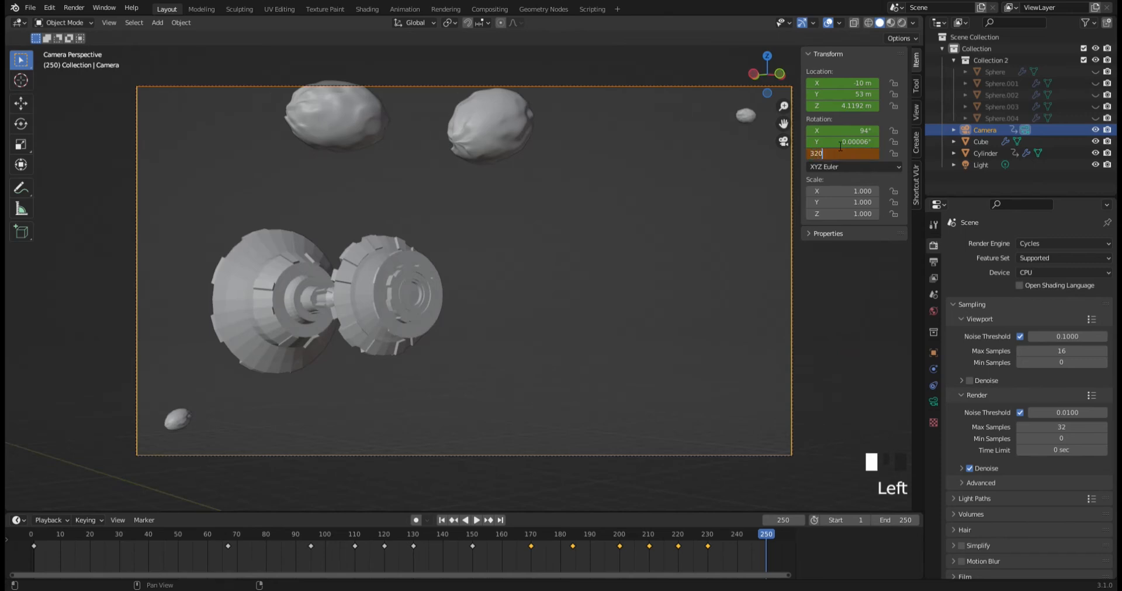
pyautogui.write('320')
pyautogui.press('Return')
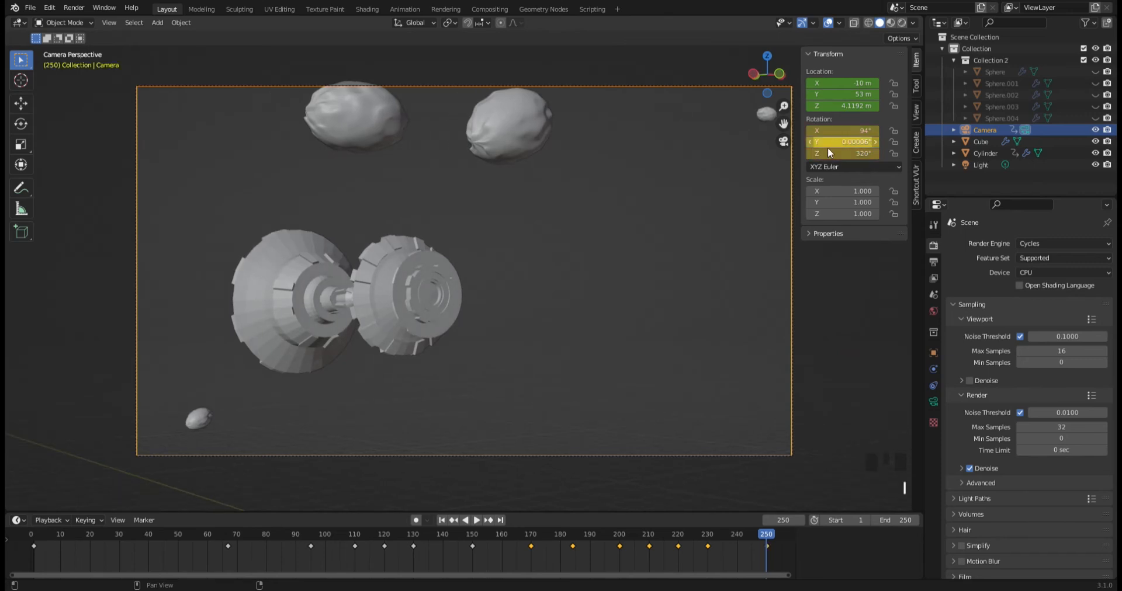
# Play the animation through the camera from about frame 98 to check the extended turn.
pyautogui.moveTo(754, 534); pyautogui.dragTo(320, 539)
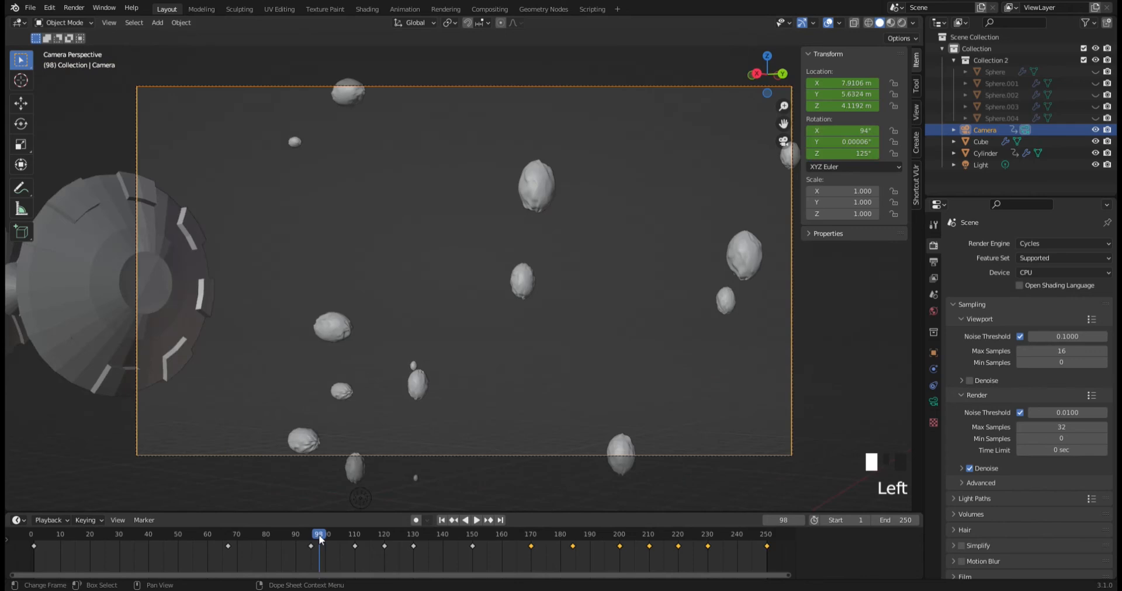
pyautogui.press('space')
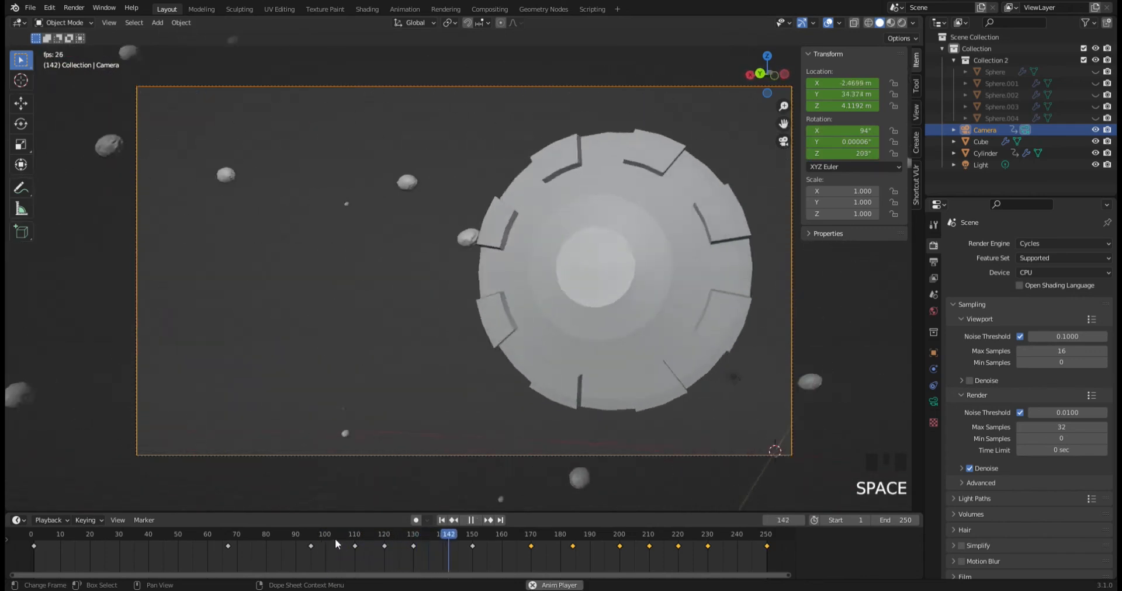
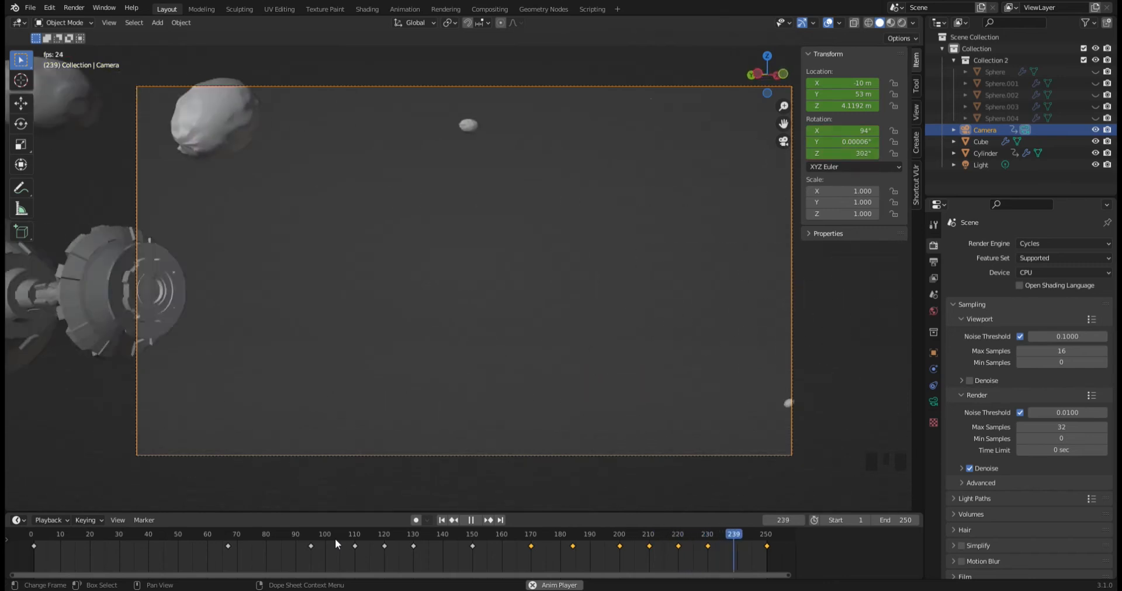
pyautogui.press('space')
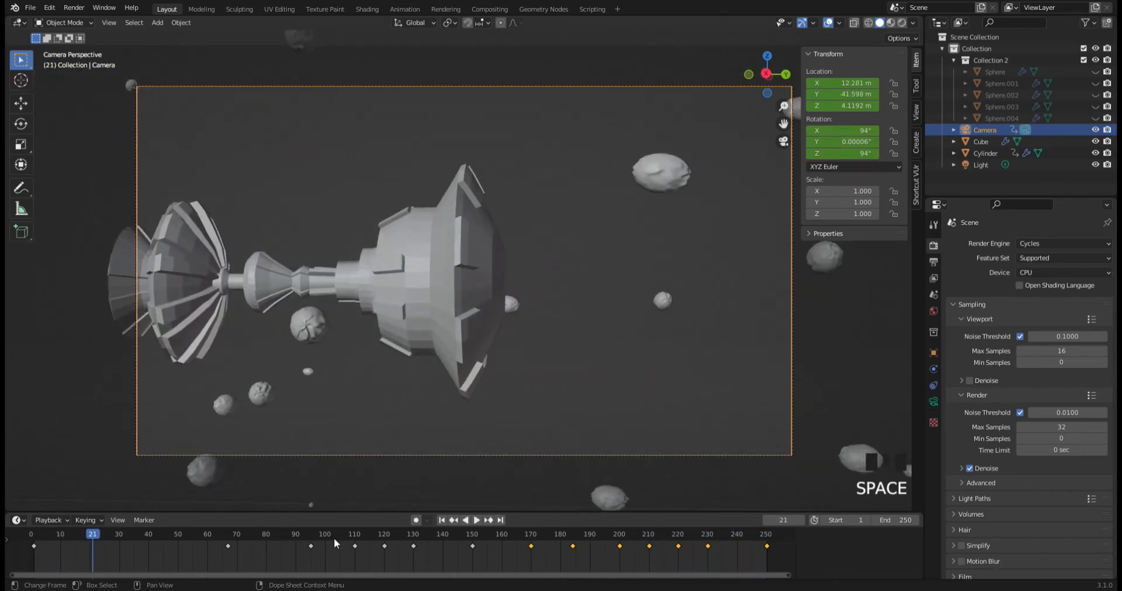
# Examine the cylinder's and camera's full path from outside the camera view, playing from frame 7.
pyautogui.scroll(-3, 346, 433)
pyautogui.moveTo(339, 434); pyautogui.dragTo(423, 415, button='middle')
pyautogui.scroll(-8, 423, 416)
pyautogui.moveTo(571, 356); pyautogui.dragTo(132, 507, button='middle')
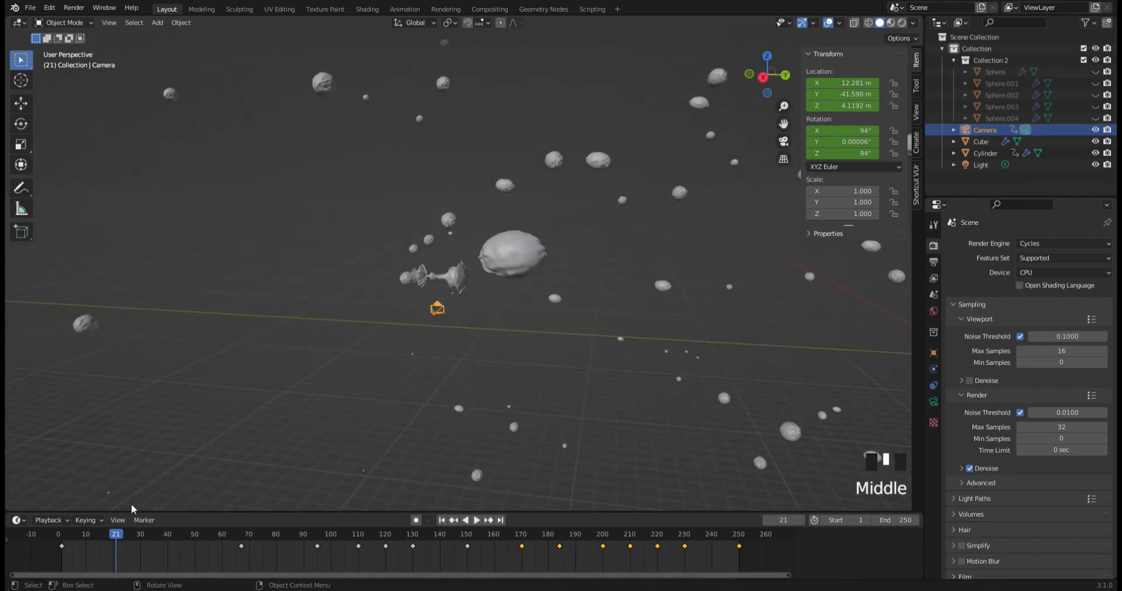
pyautogui.moveTo(115, 546); pyautogui.dragTo(76, 547)
pyautogui.scroll(-13, 320, 372)
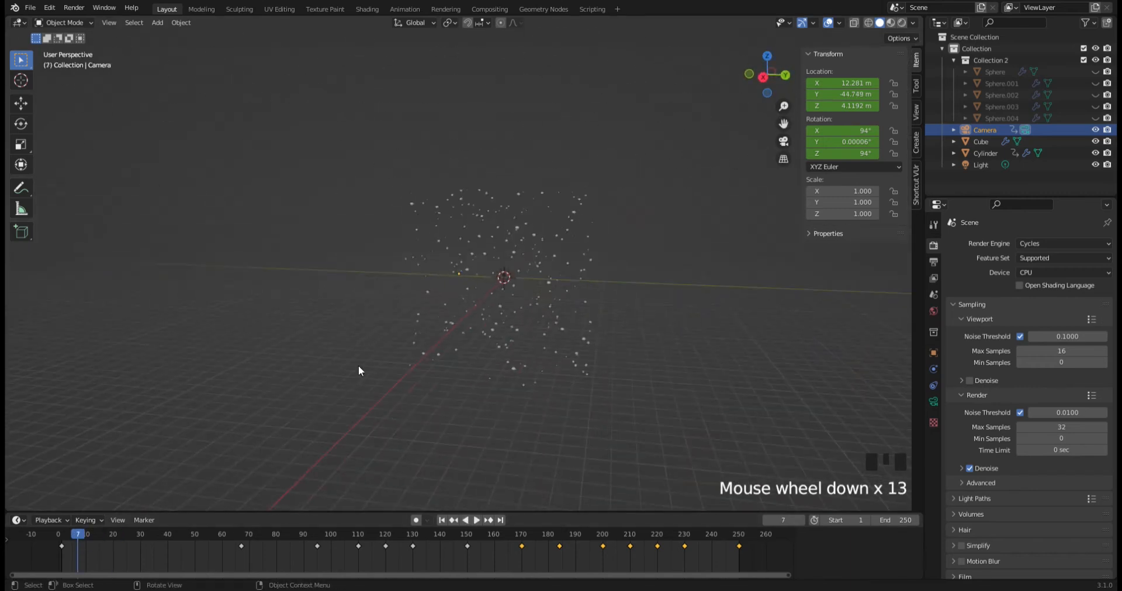
pyautogui.press('space')
pyautogui.scroll(5, 464, 313)
pyautogui.keyDown('shift'); pyautogui.scroll(2, 461, 314); pyautogui.keyUp('shift')
pyautogui.keyDown('shift'); pyautogui.moveTo(462, 314); pyautogui.dragTo(304, 328, button='middle'); pyautogui.keyUp('shift')
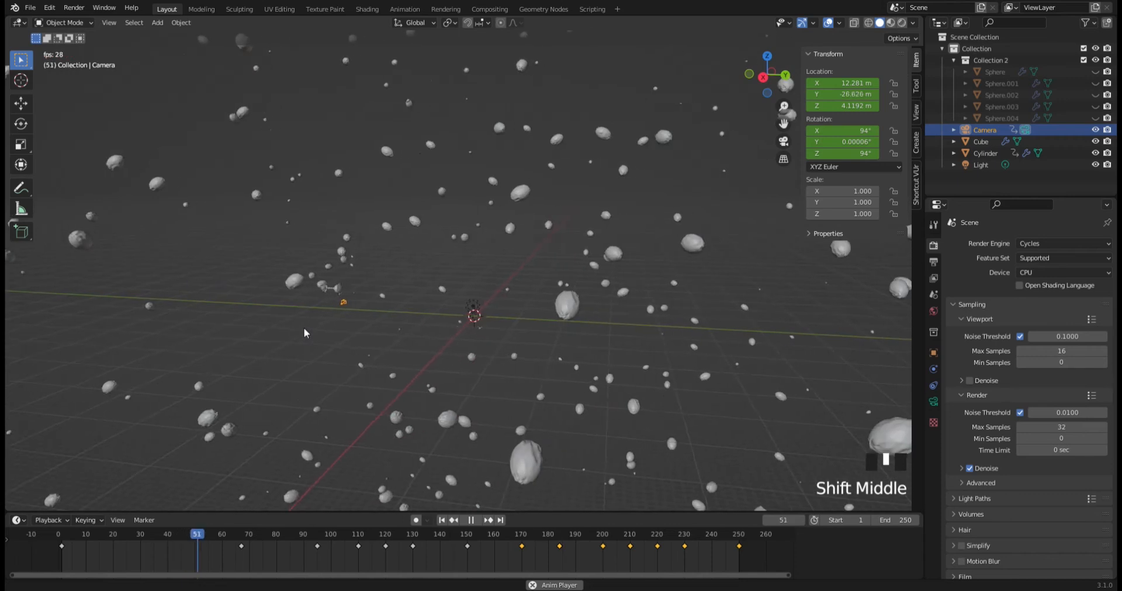
pyautogui.keyDown('shift'); pyautogui.moveTo(552, 333); pyautogui.dragTo(320, 324, button='middle'); pyautogui.keyUp('shift')
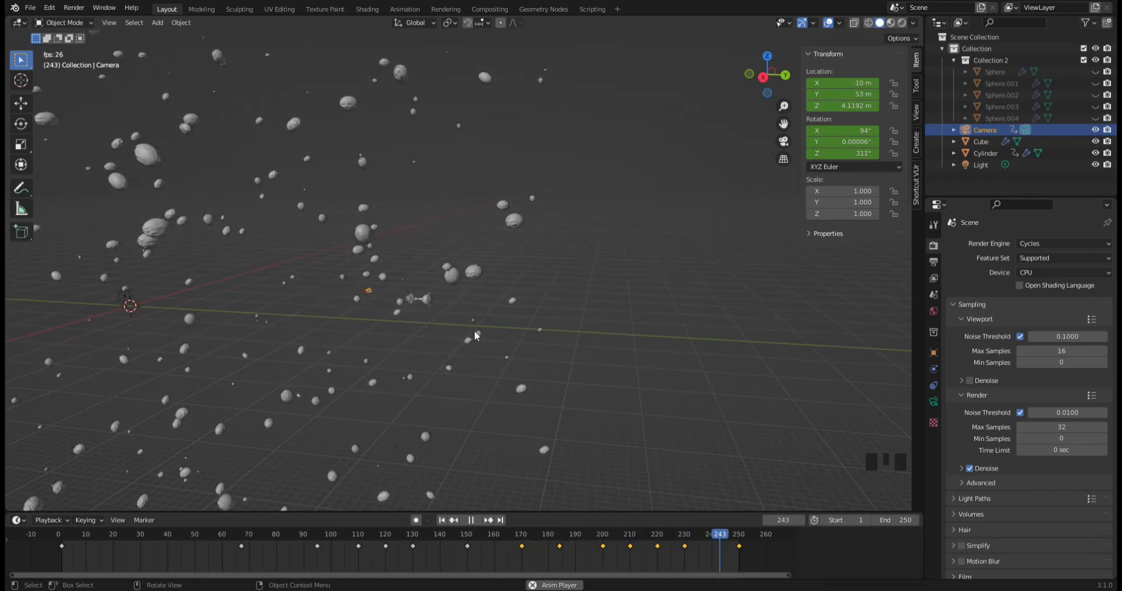
pyautogui.press('space')
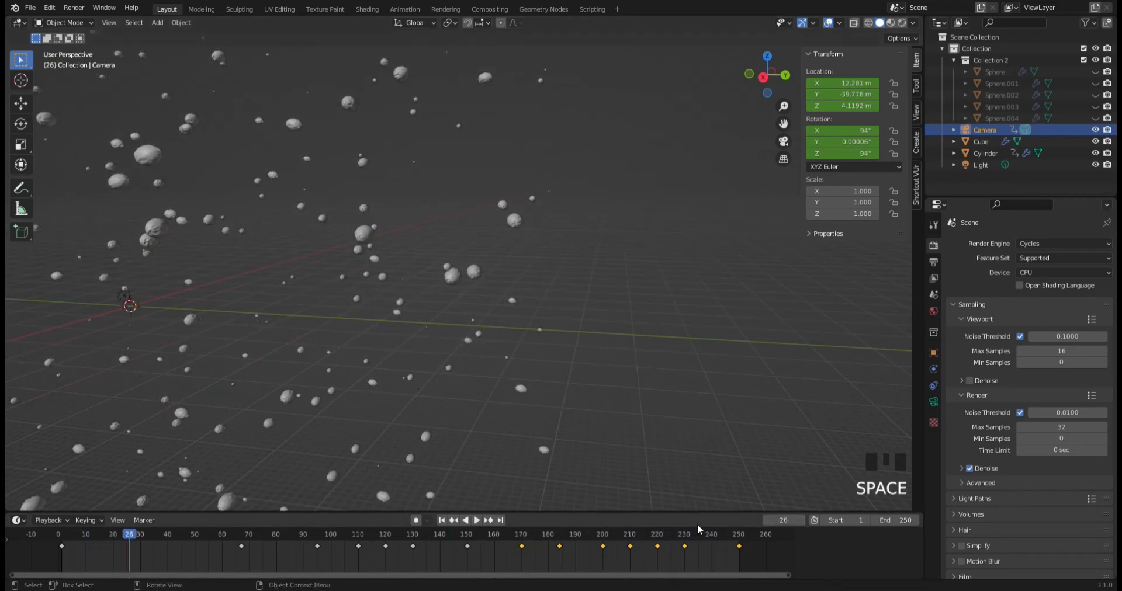
# Return to the camera view and play the cylinder's exit from about frame 174.
pyautogui.click(678, 529)
pyautogui.press('KP_0')
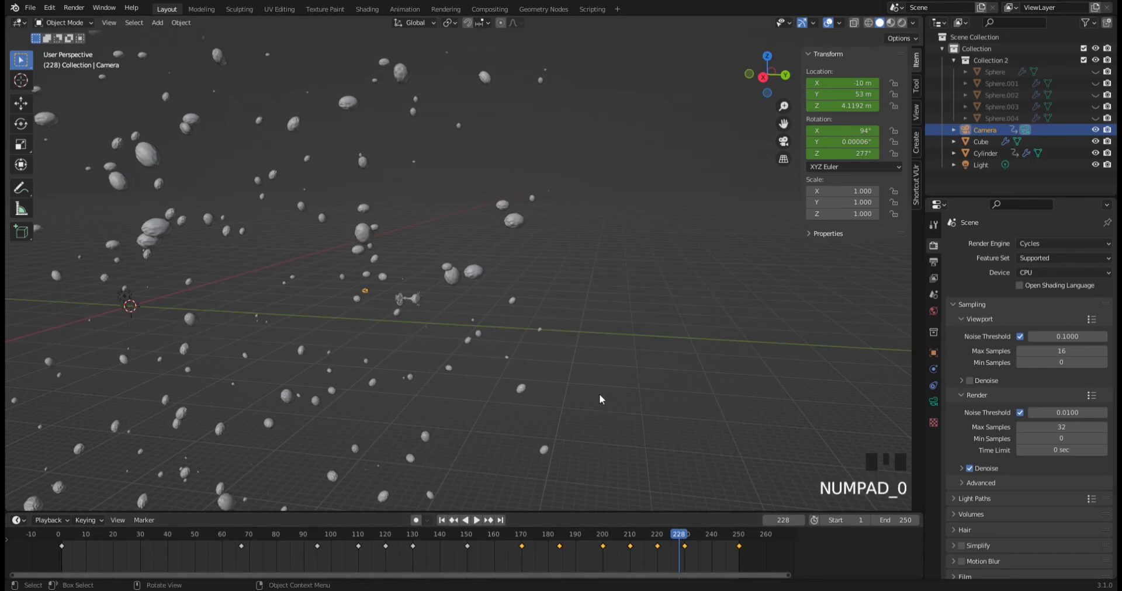
pyautogui.press('KP_0')
pyautogui.moveTo(708, 543); pyautogui.dragTo(533, 543)
pyautogui.press('space')
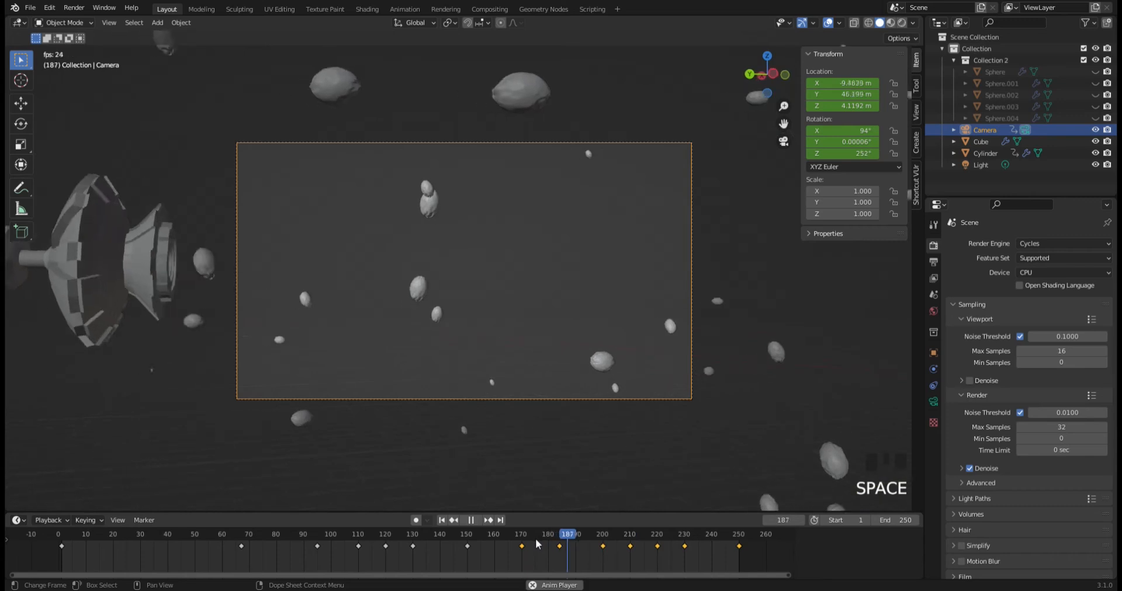
# Set the camera's Z rotation to 270° at frame 200 and insert a rotation keyframe.
pyautogui.press('space')
pyautogui.moveTo(597, 542)
pyautogui.mouseDown()
pyautogui.moveTo(543, 542)
pyautogui.moveTo(608, 542)
pyautogui.moveTo(546, 542)
pyautogui.moveTo(577, 543)
pyautogui.mouseUp()
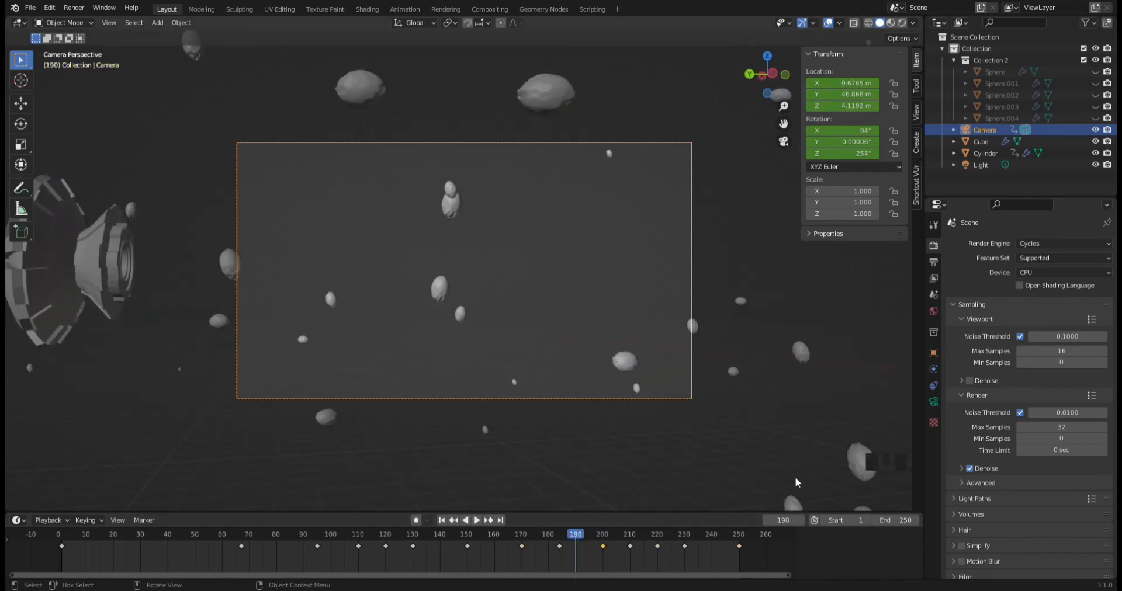
pyautogui.moveTo(586, 526); pyautogui.dragTo(603, 545)
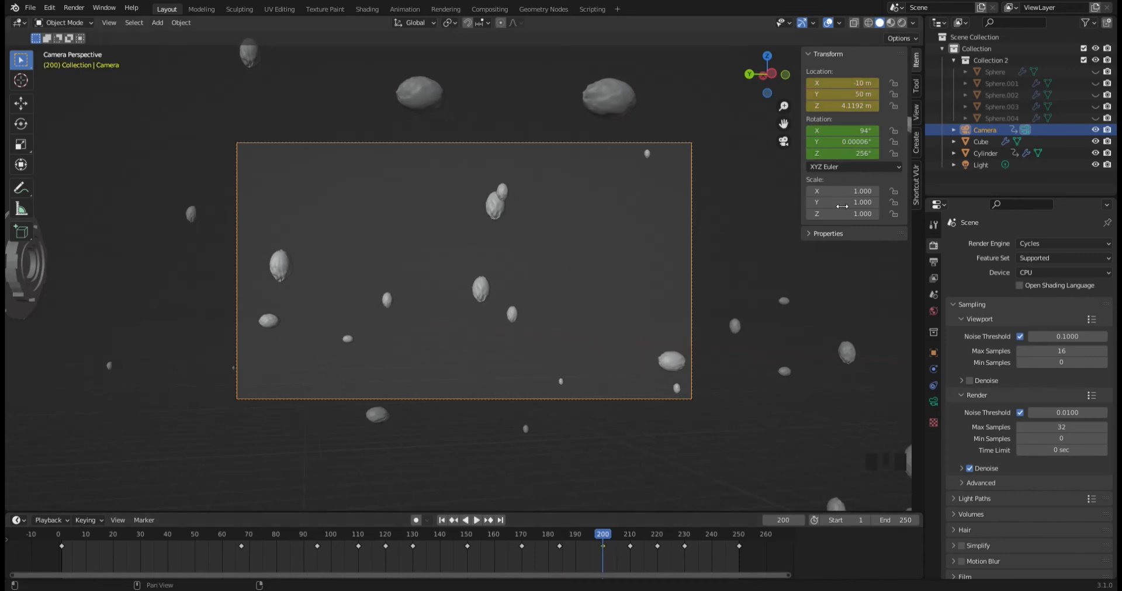
pyautogui.click(874, 153)
pyautogui.click(859, 155)
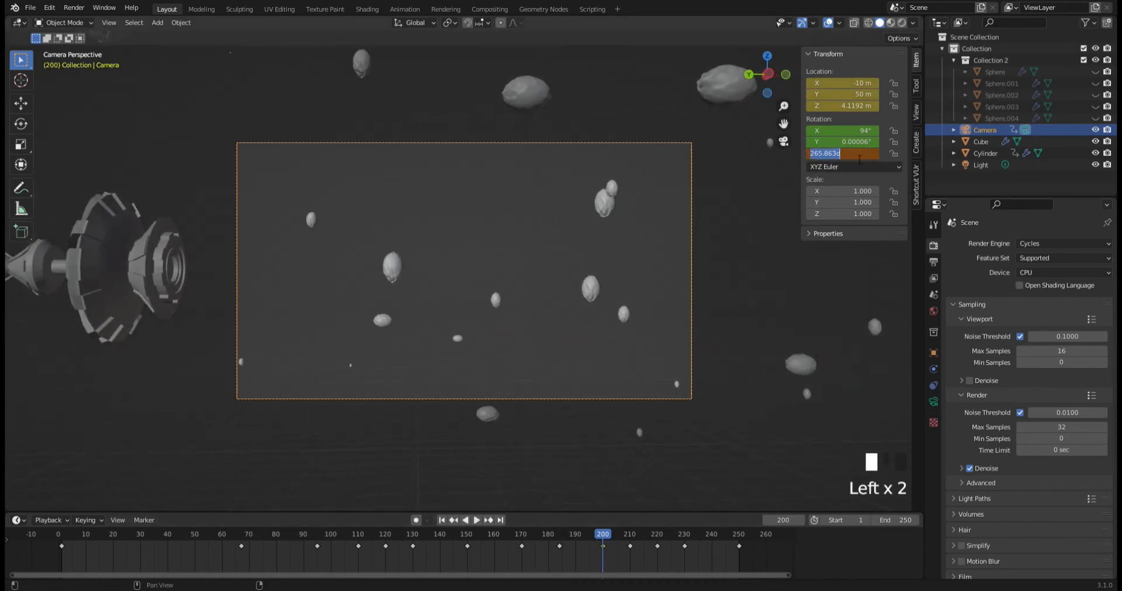
pyautogui.write('260')
pyautogui.press('Return')
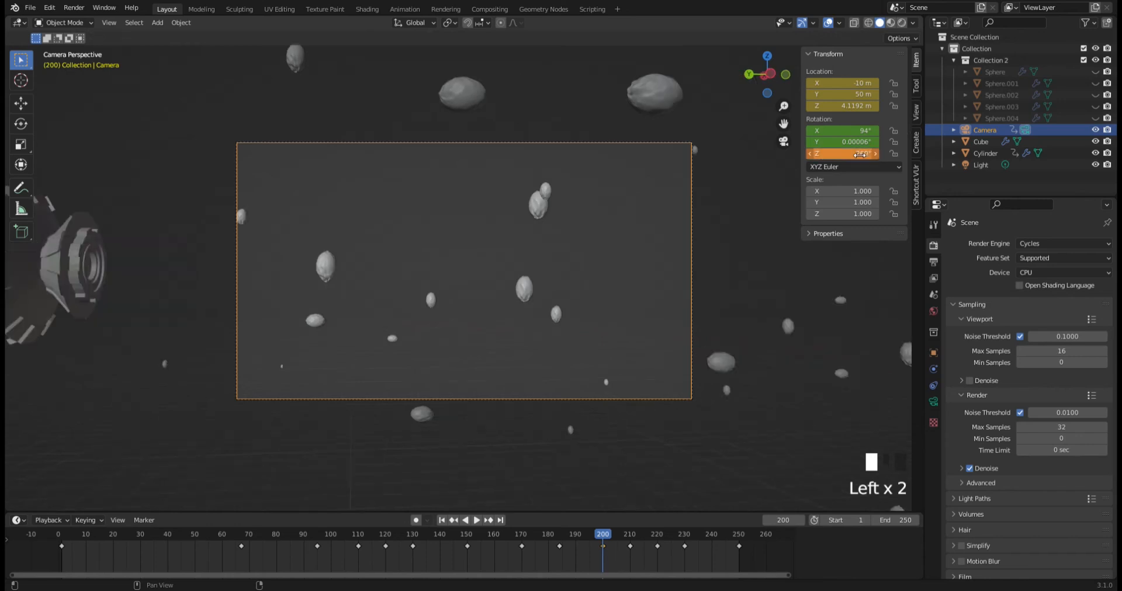
pyautogui.click(847, 155)
pyautogui.write('270')
pyautogui.press('Return')
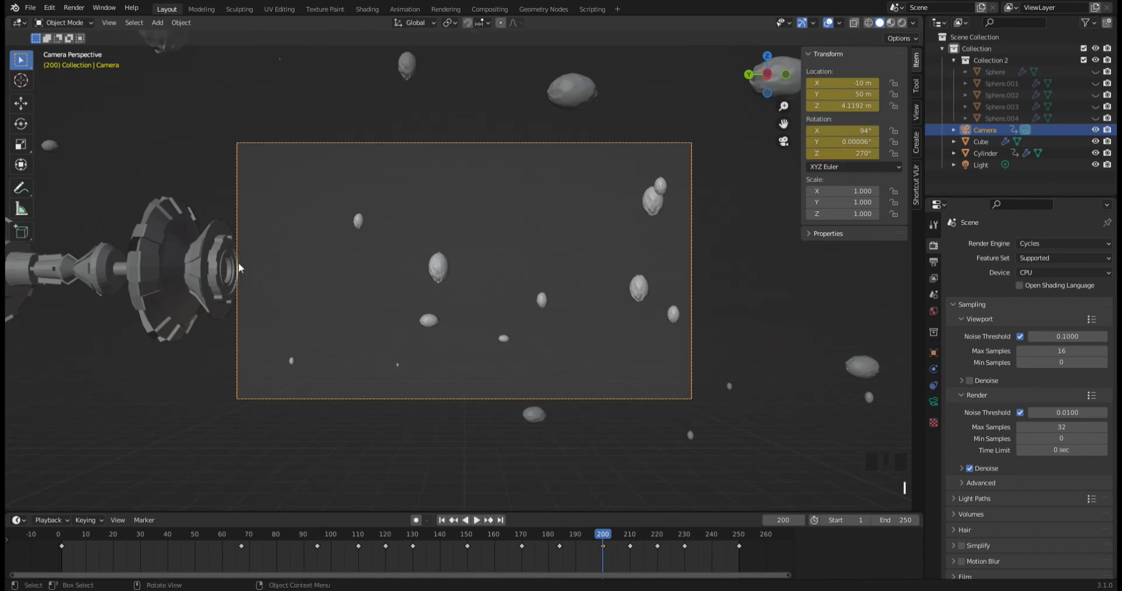
# Set the camera's Z rotation to 280° at frame 210 and insert a rotation keyframe.
pyautogui.moveTo(606, 542)
pyautogui.mouseDown()
pyautogui.moveTo(503, 539)
pyautogui.moveTo(626, 539)
pyautogui.mouseUp()
pyautogui.press('space')
pyautogui.click(857, 155)
pyautogui.write('280')
pyautogui.press('Return')
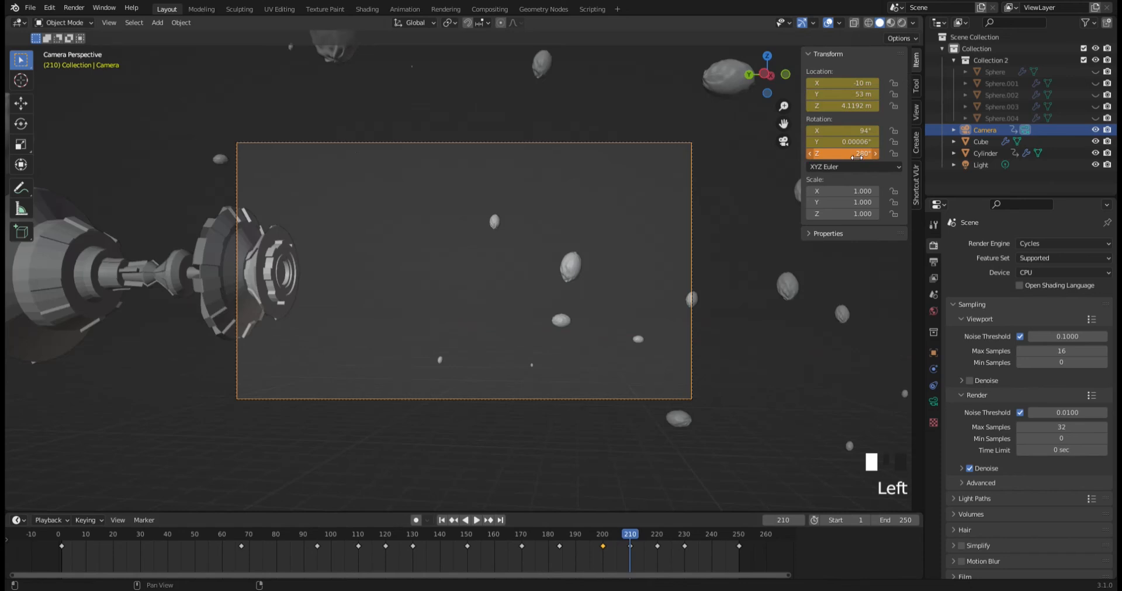
pyautogui.press('i')
# Set the camera's Z rotation to 290° at frame 220 and insert a rotation keyframe.
pyautogui.moveTo(631, 536); pyautogui.dragTo(659, 539)
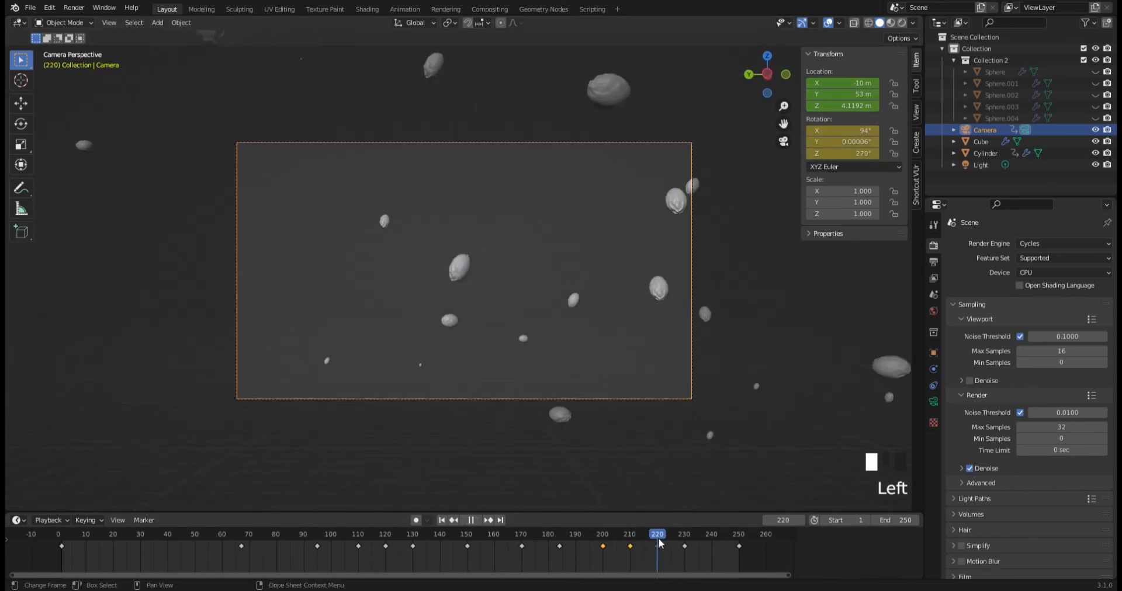
pyautogui.doubleClick(853, 153)
pyautogui.write('290')
pyautogui.press('Return')
pyautogui.press('i')
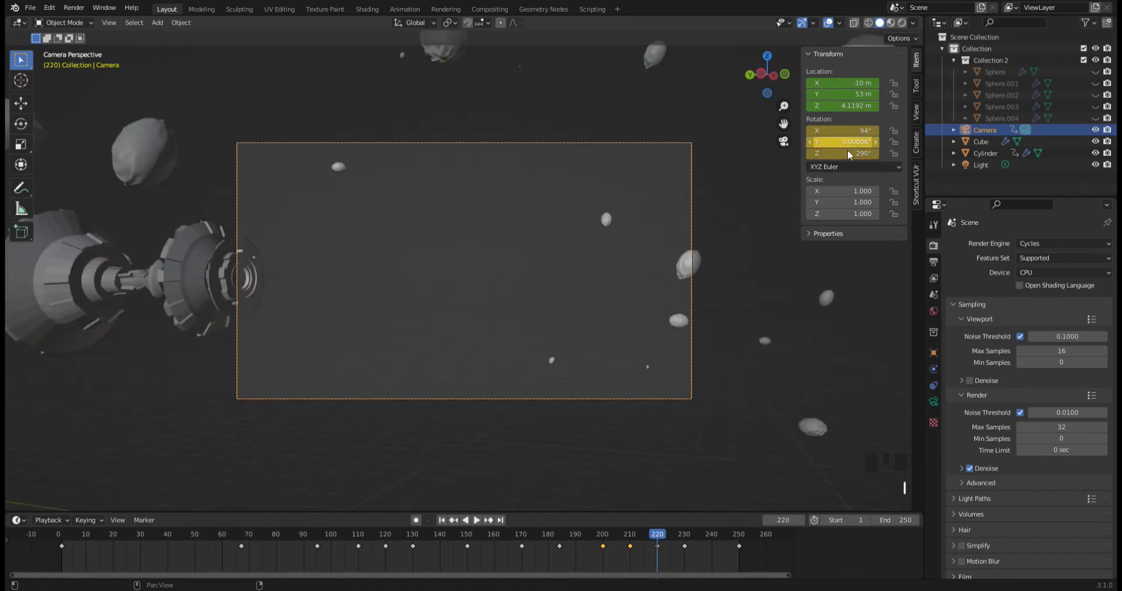
# Set the camera's Z rotation to 300° at frame 230, trying 295° in between, and insert a rotation keyframe.
pyautogui.moveTo(657, 540); pyautogui.dragTo(684, 540)
pyautogui.click(850, 153)
pyautogui.doubleClick(851, 153)
pyautogui.write('300')
pyautogui.press('Return')
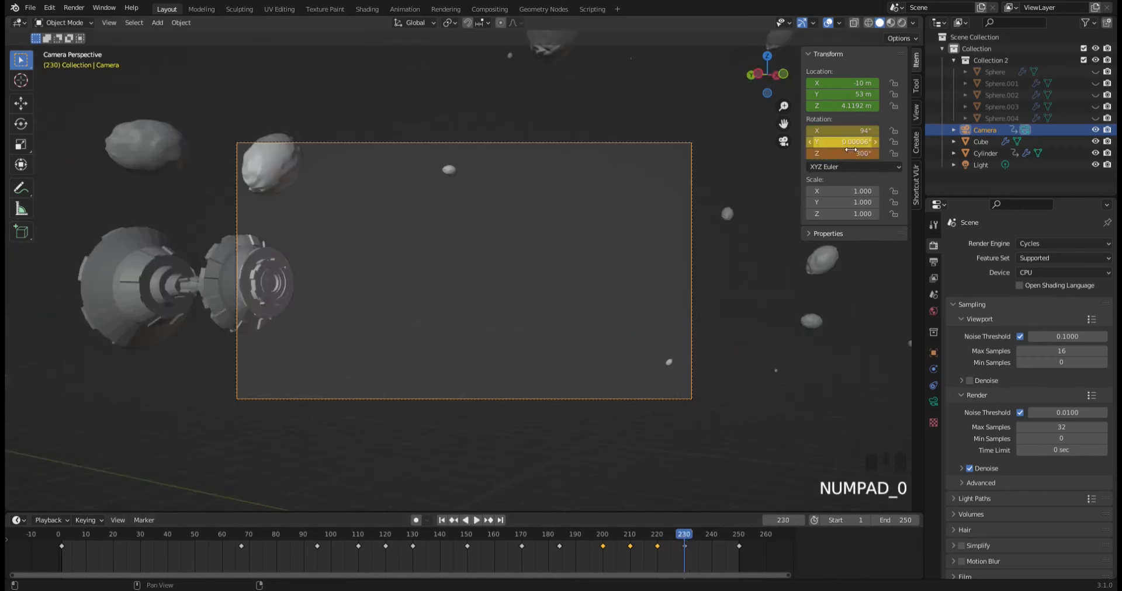
pyautogui.click(856, 153)
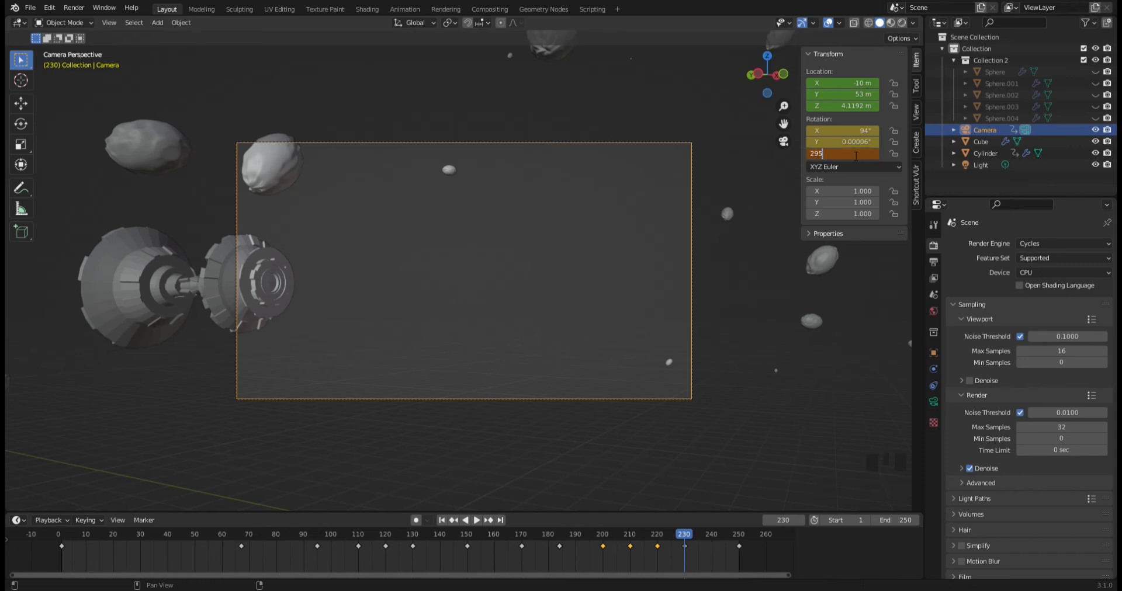
pyautogui.press('Return')
pyautogui.click(854, 153)
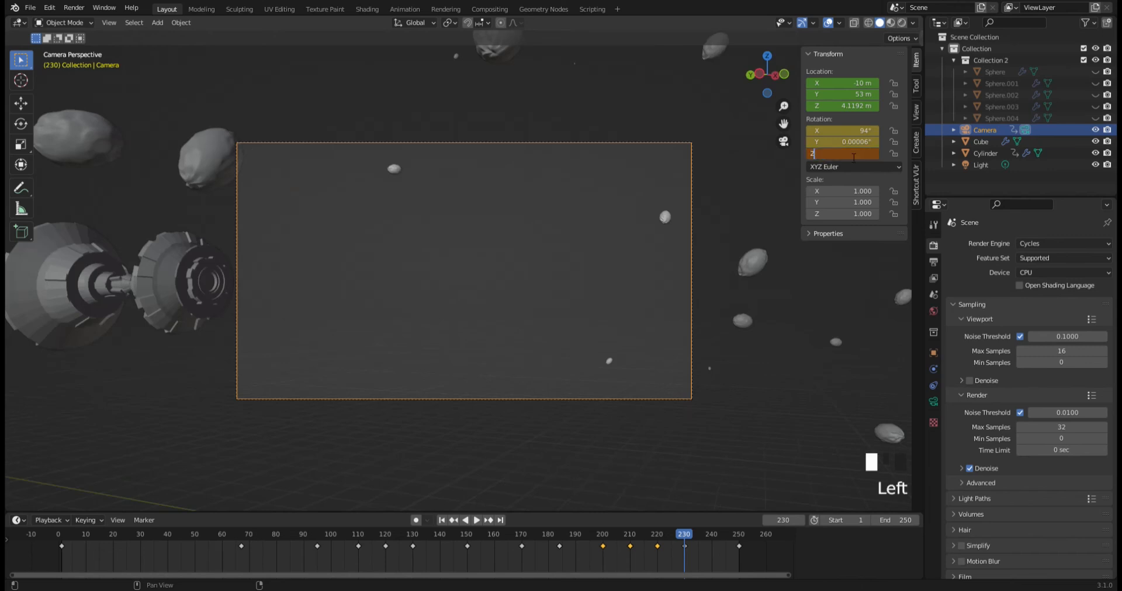
pyautogui.write('300')
pyautogui.press('Return')
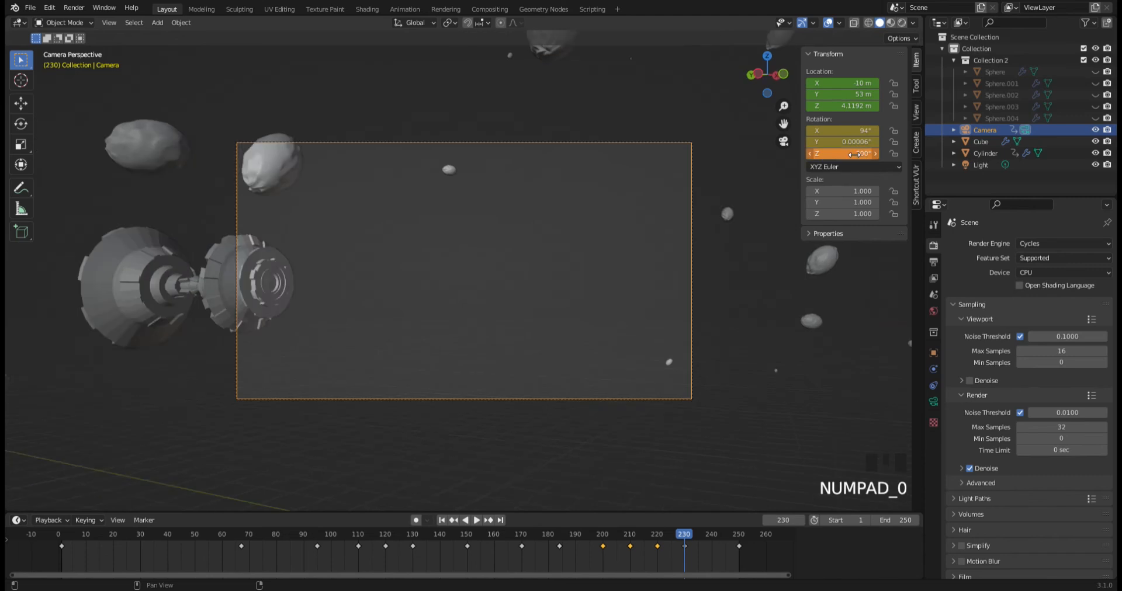
# Play the revised camera turn over the last frames and save the file.
pyautogui.moveTo(676, 541); pyautogui.dragTo(594, 538)
pyautogui.press('space')
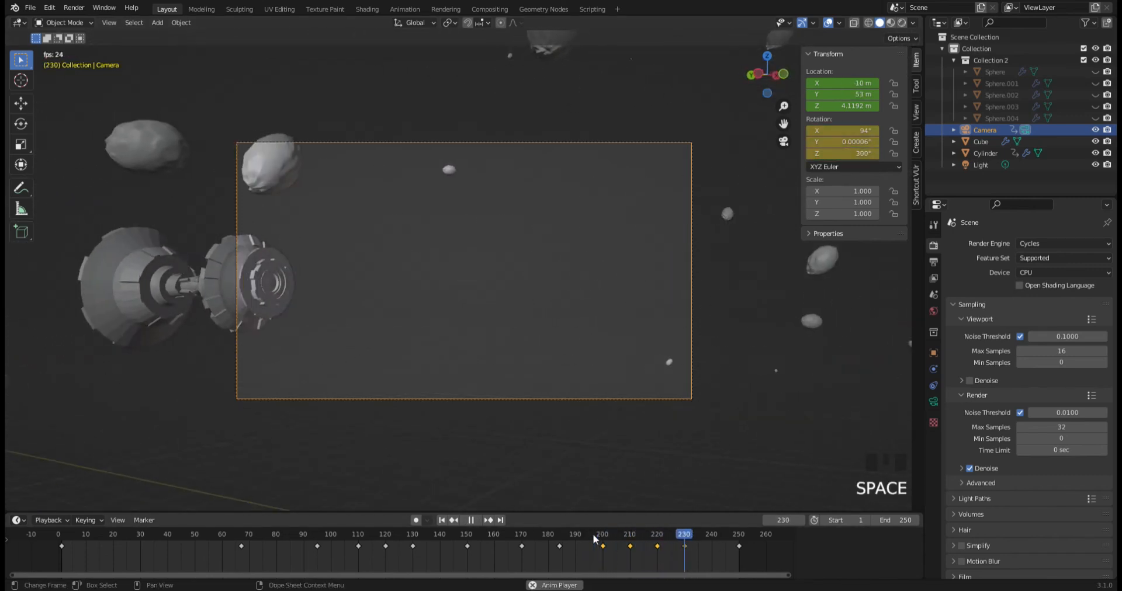
pyautogui.press('space')
pyautogui.press('space')
pyautogui.press('space')
pyautogui.press('space')
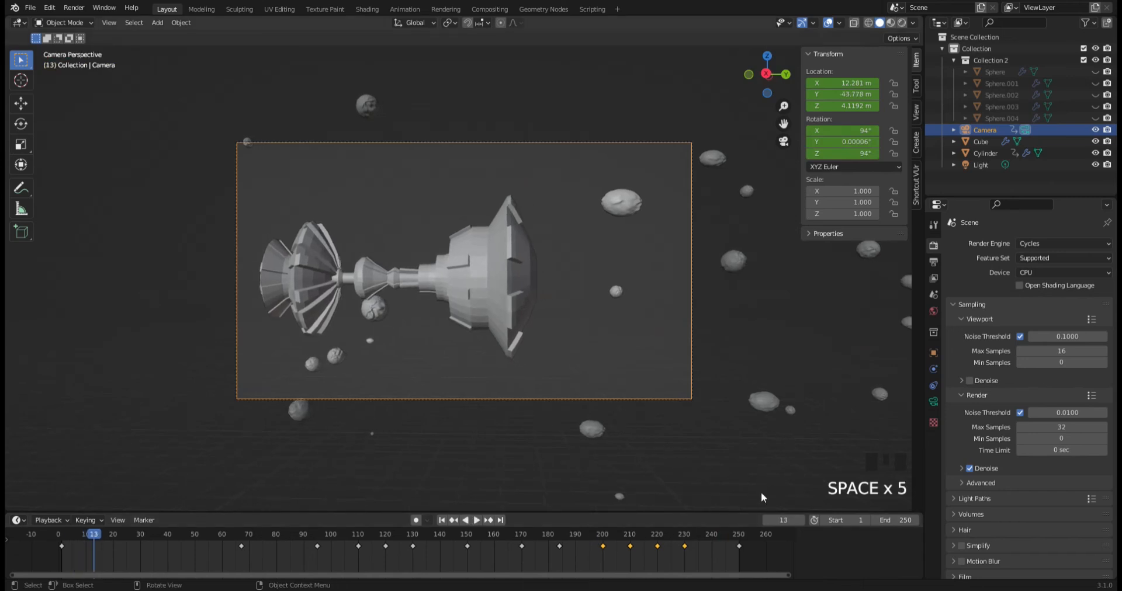
pyautogui.hotkey('ctrl', 's')
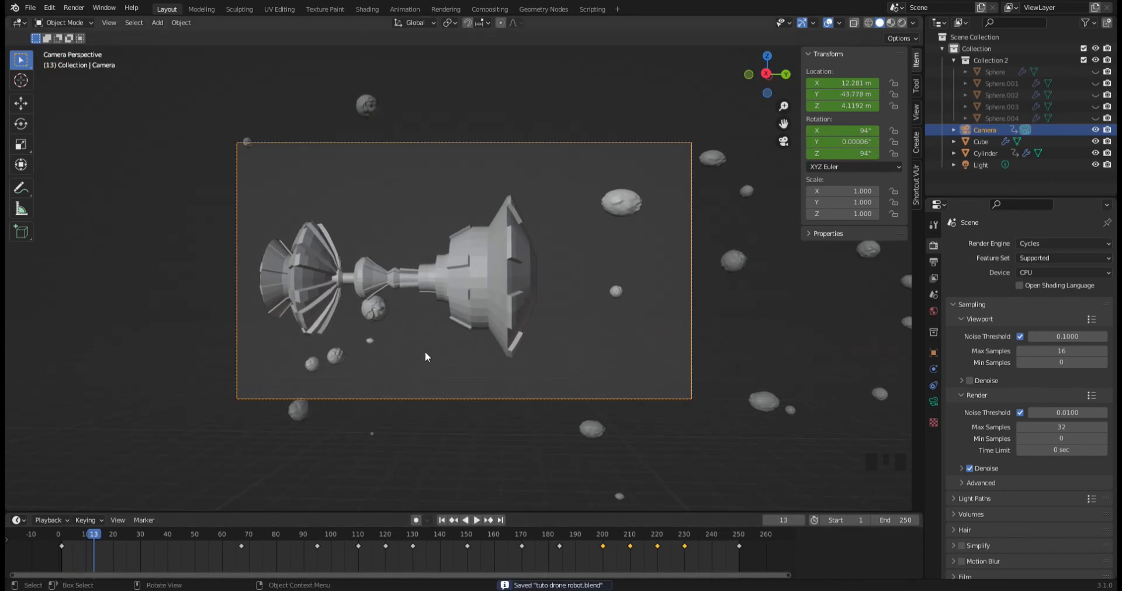
# Switch the viewport to rendered shading and play the animation from frame 13 to about frame 70.
pyautogui.click(901, 22)
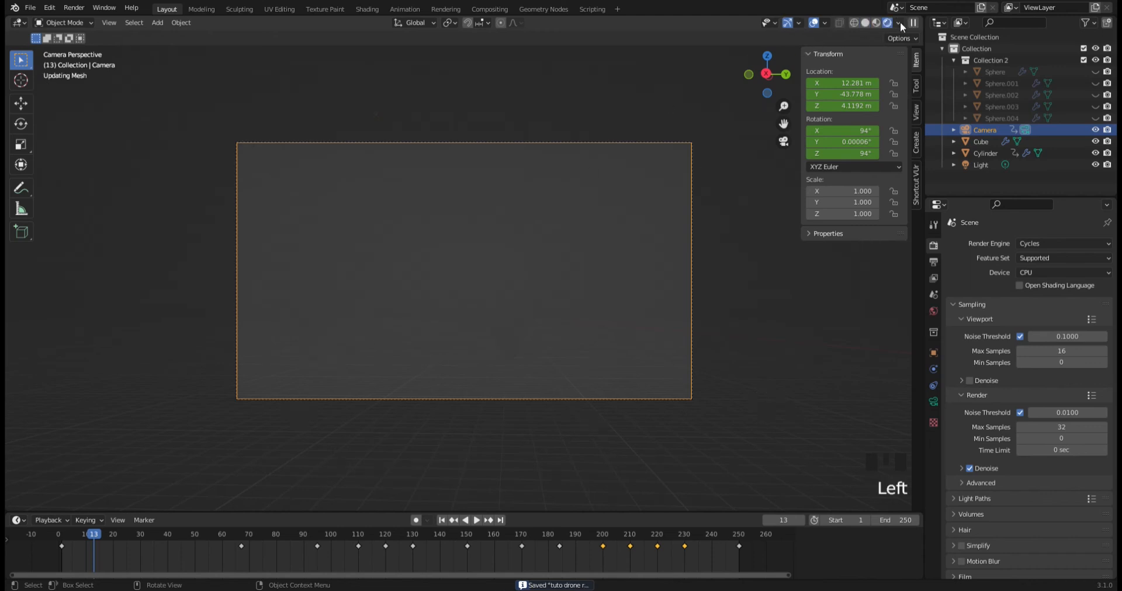
pyautogui.press('space')
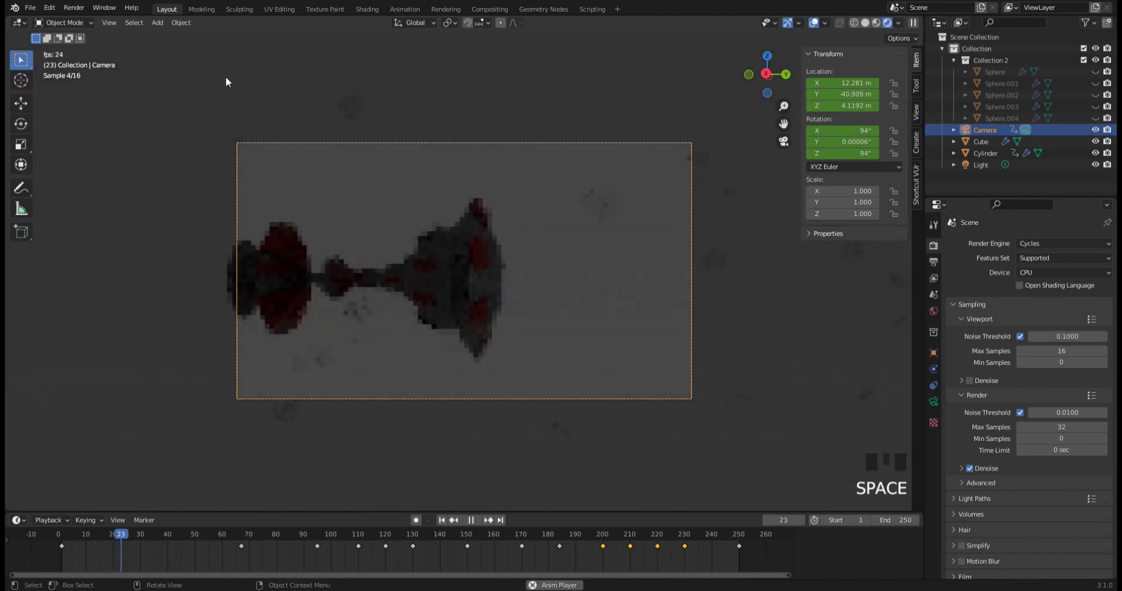
pyautogui.press('space')
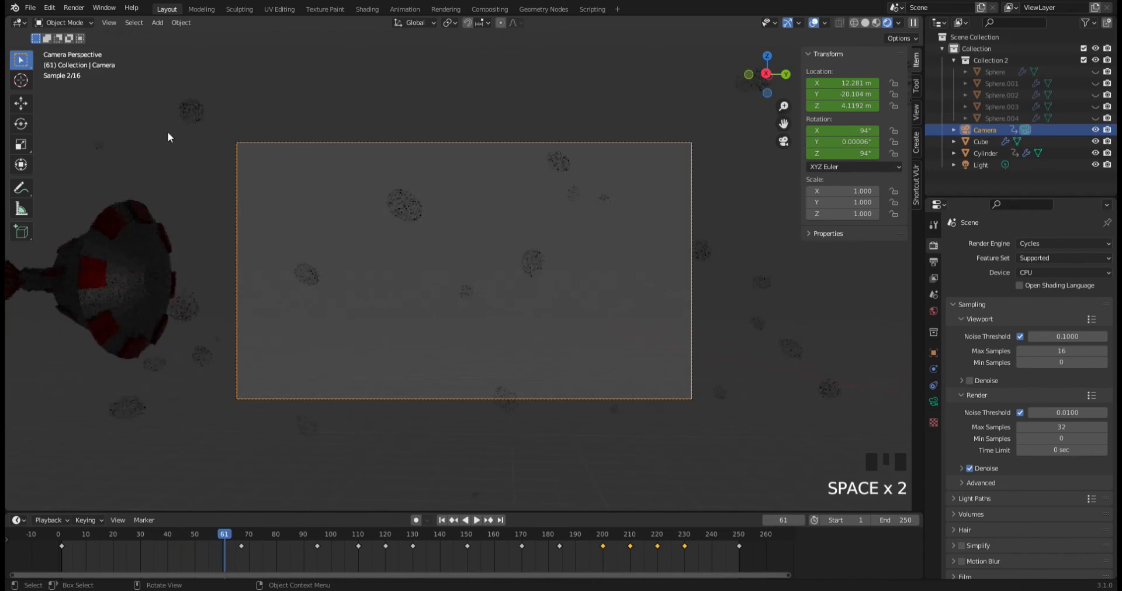
pyautogui.scroll(-1, 217, 217)
pyautogui.scroll(1, 218, 213)
pyautogui.press('space')
pyautogui.press('space')
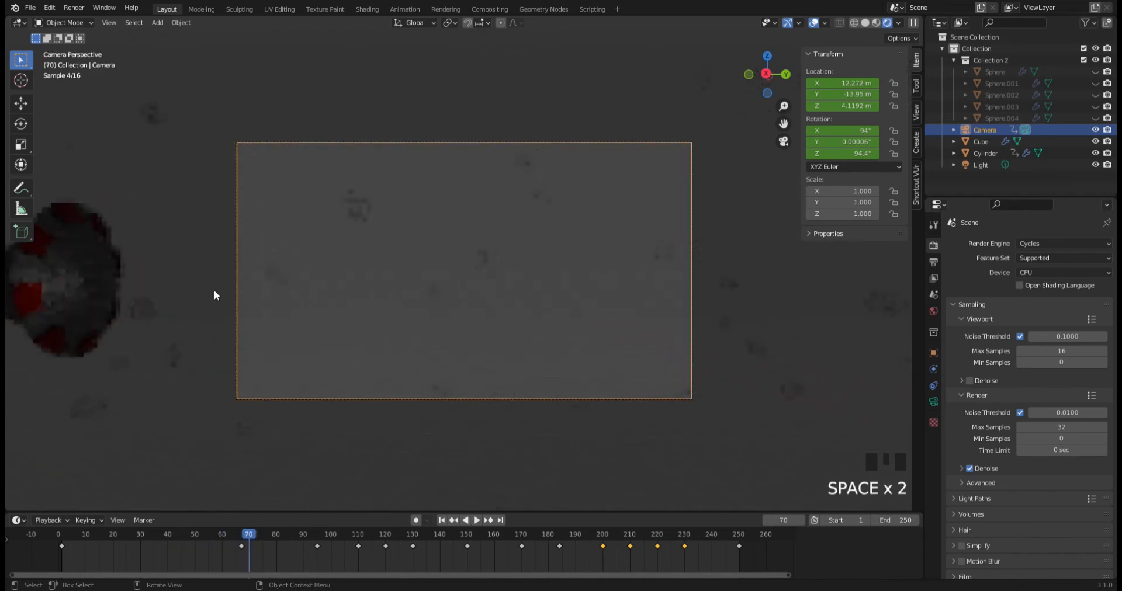
# Set the camera's Y location to about -20 m at frame 67 and insert a keyframe.
pyautogui.click(236, 541)
pyautogui.moveTo(237, 541)
pyautogui.mouseDown()
pyautogui.moveTo(68, 544)
pyautogui.moveTo(468, 549)
pyautogui.moveTo(240, 554)
pyautogui.mouseUp()
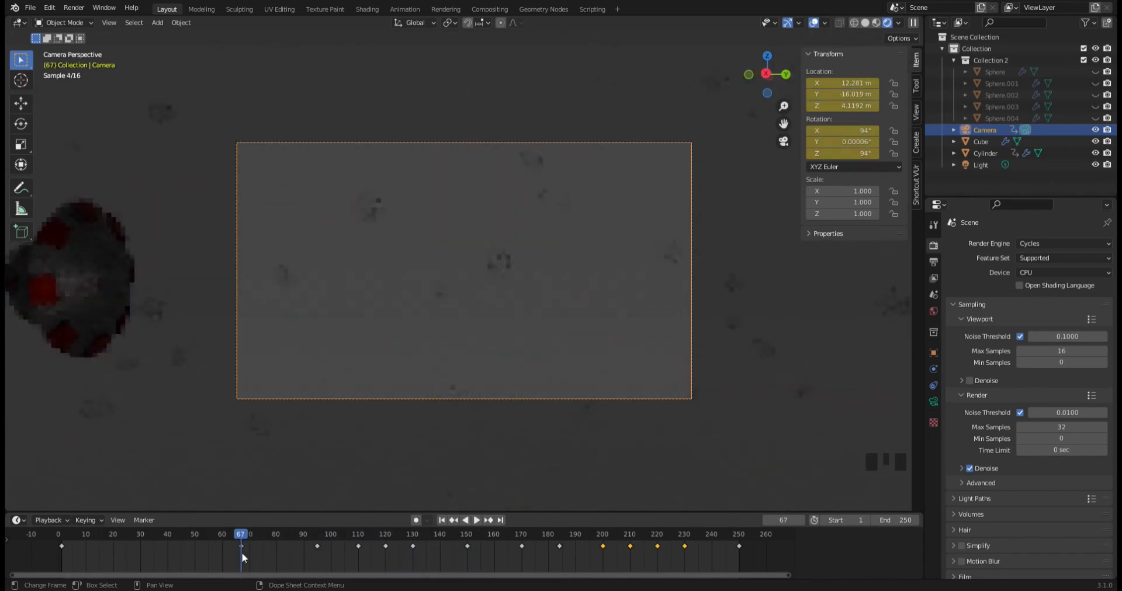
pyautogui.moveTo(856, 95)
pyautogui.mouseDown()
pyautogui.moveTo(607, 95)
pyautogui.moveTo(848, 94)
pyautogui.mouseUp()
pyautogui.click(848, 94)
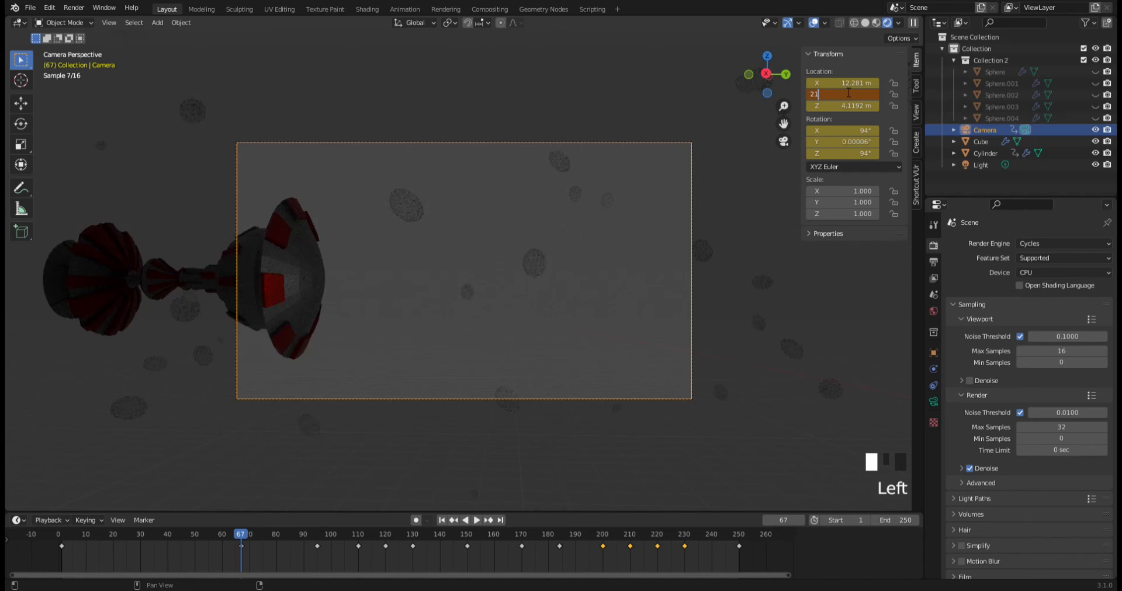
pyautogui.write('21')
pyautogui.press('Return')
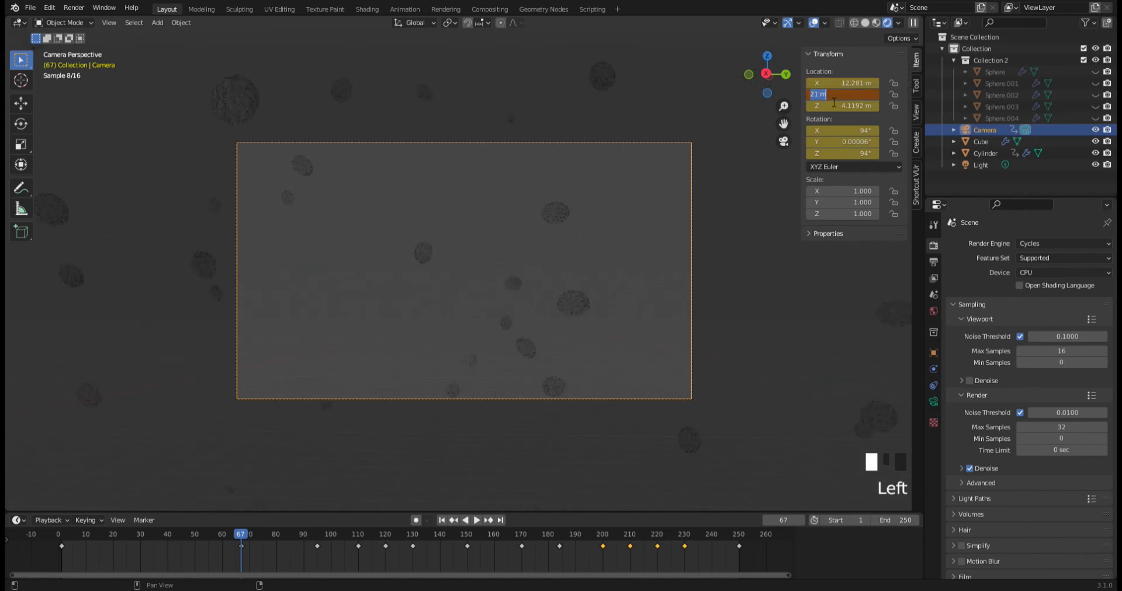
pyautogui.write('1')
pyautogui.press('Return')
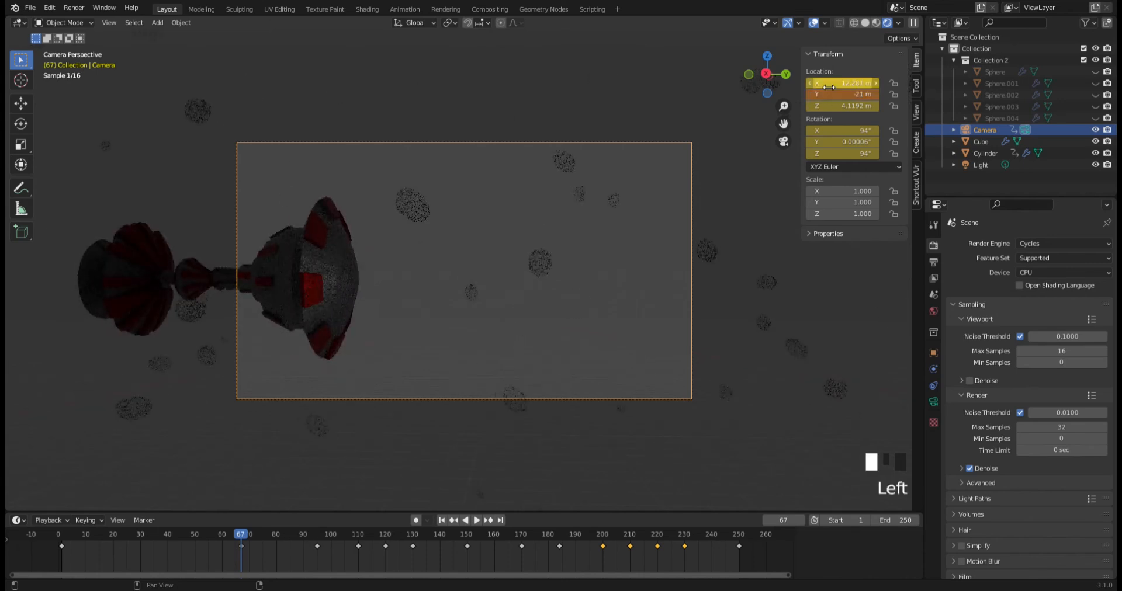
pyautogui.click(853, 96)
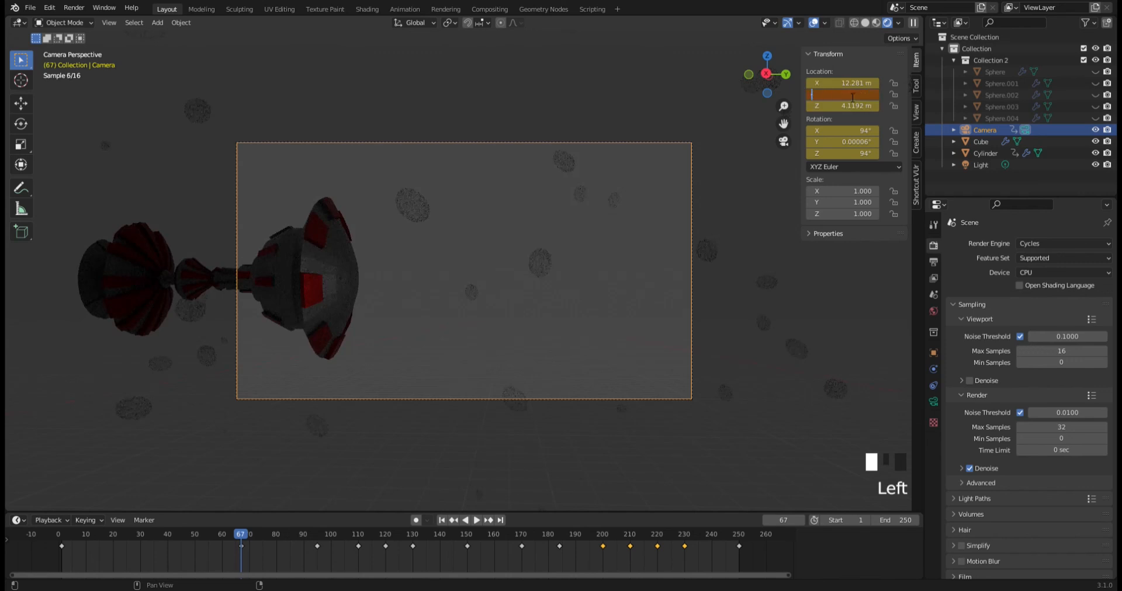
pyautogui.press('Return')
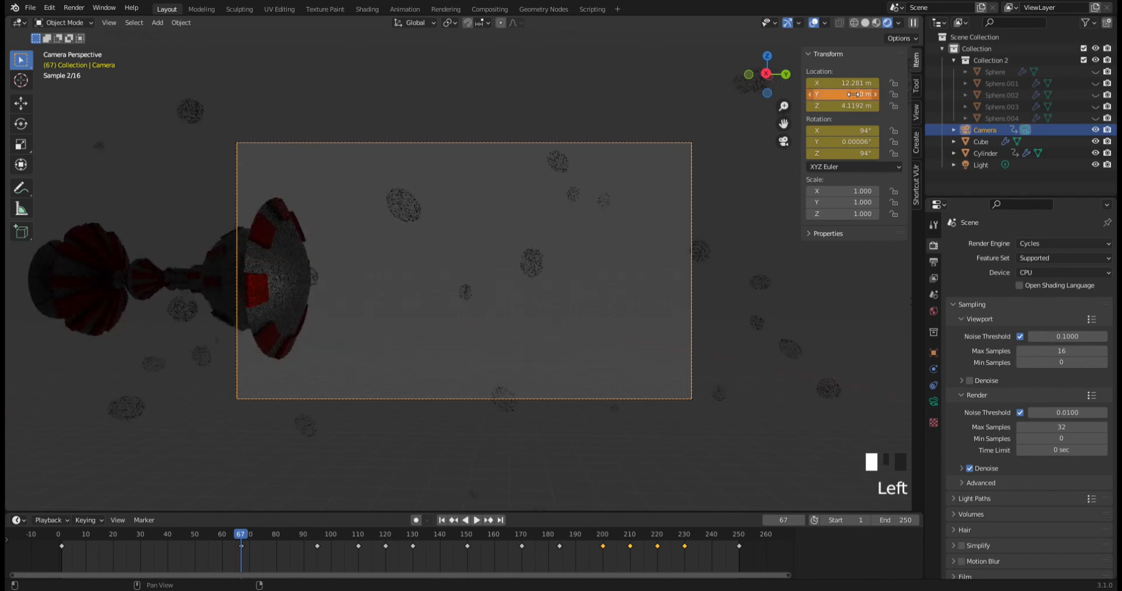
# Play the animation through the camera from about frame 24 to check the cylinder's framing.
pyautogui.moveTo(239, 538); pyautogui.dragTo(123, 540)
pyautogui.press('space')
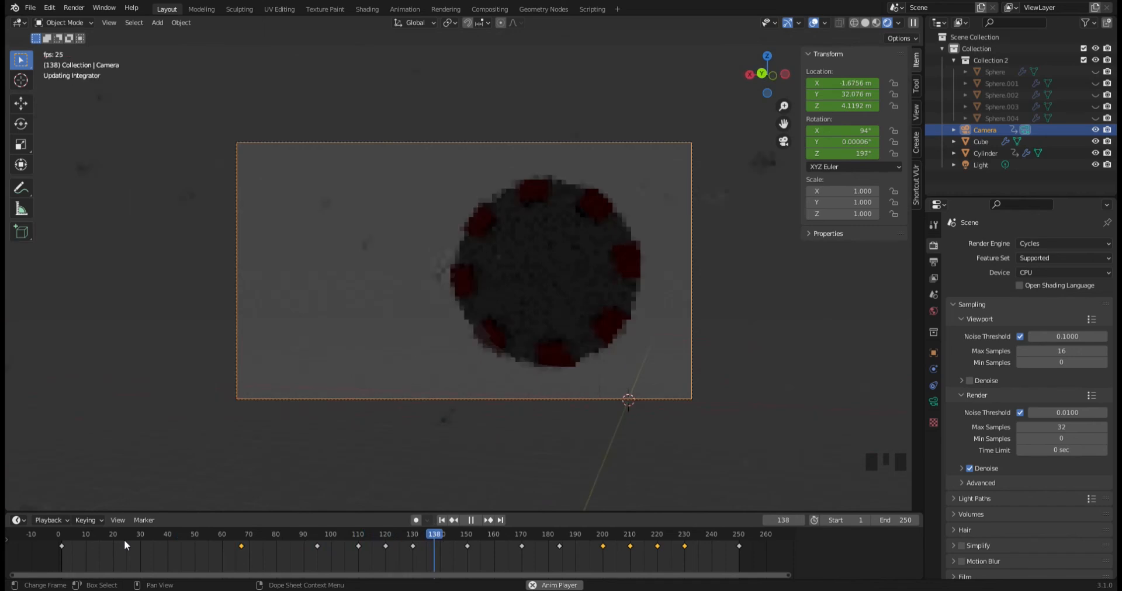
pyautogui.press('space')
# Select the light near the world origin and move it in the right orthographic view to about Y -54.6 m, Z 77.3 m.
pyautogui.scroll(-2, 402, 310)
pyautogui.moveTo(402, 309); pyautogui.dragTo(388, 342, button='middle')
pyautogui.scroll(-12, 546, 315)
pyautogui.scroll(-3, 389, 339)
pyautogui.scroll(-4, 388, 334)
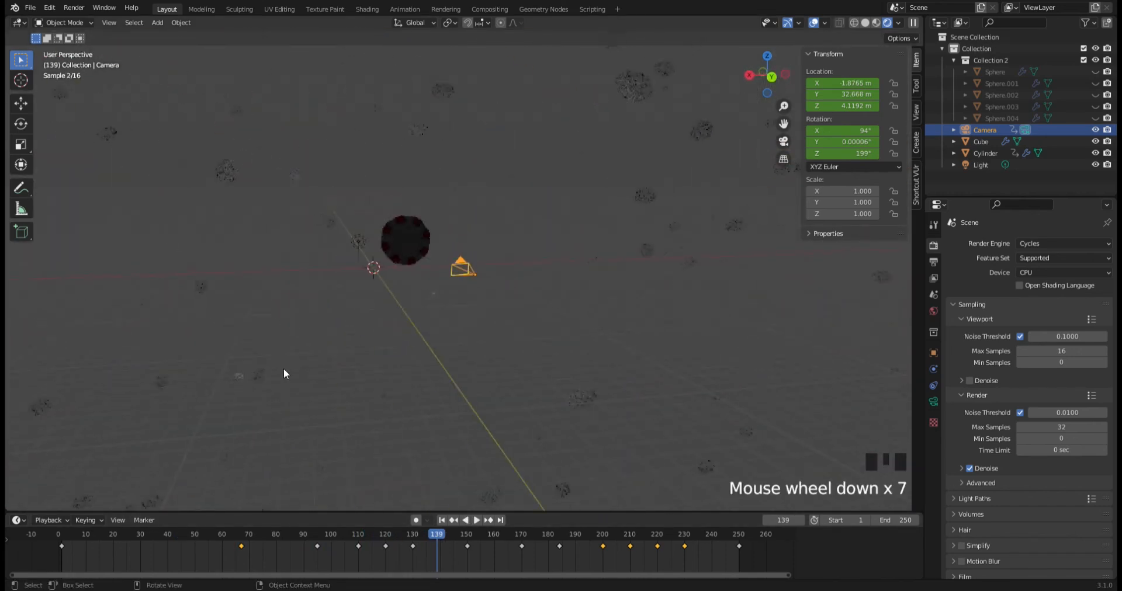
pyautogui.moveTo(382, 275); pyautogui.dragTo(443, 283, button='middle')
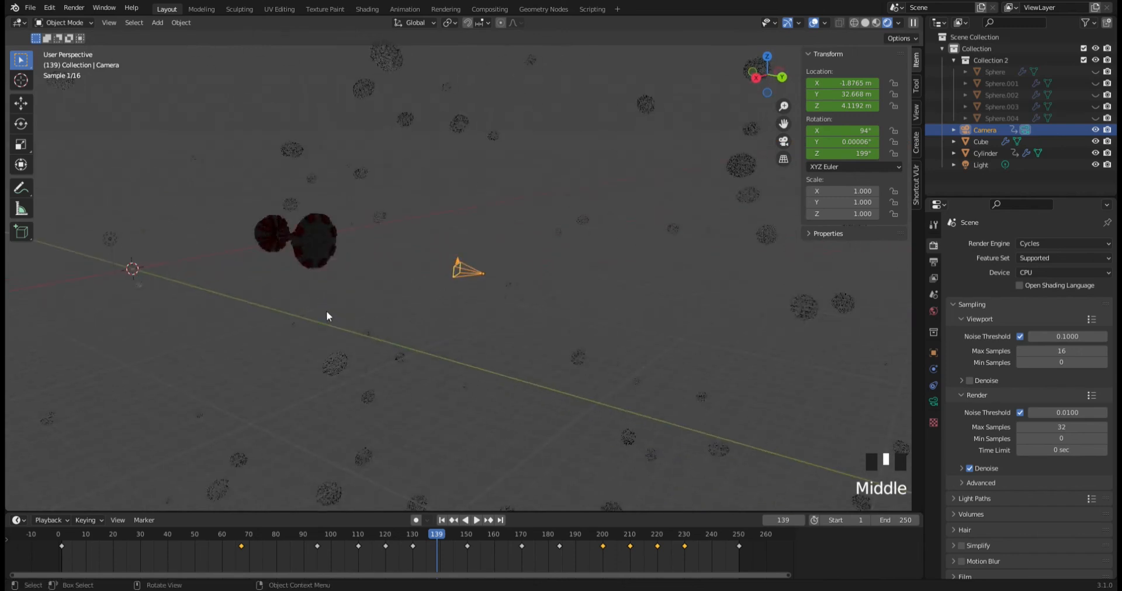
pyautogui.press('shift+less')
pyautogui.moveTo(326, 310); pyautogui.dragTo(441, 282, button='middle')
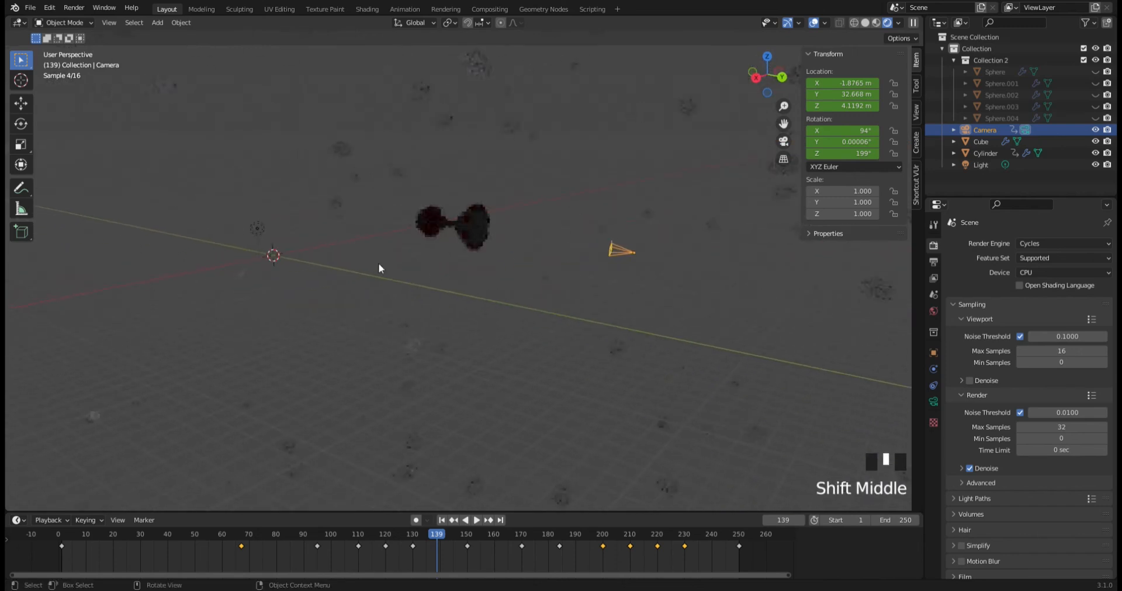
pyautogui.click(258, 227)
pyautogui.moveTo(309, 251); pyautogui.dragTo(363, 252, button='middle')
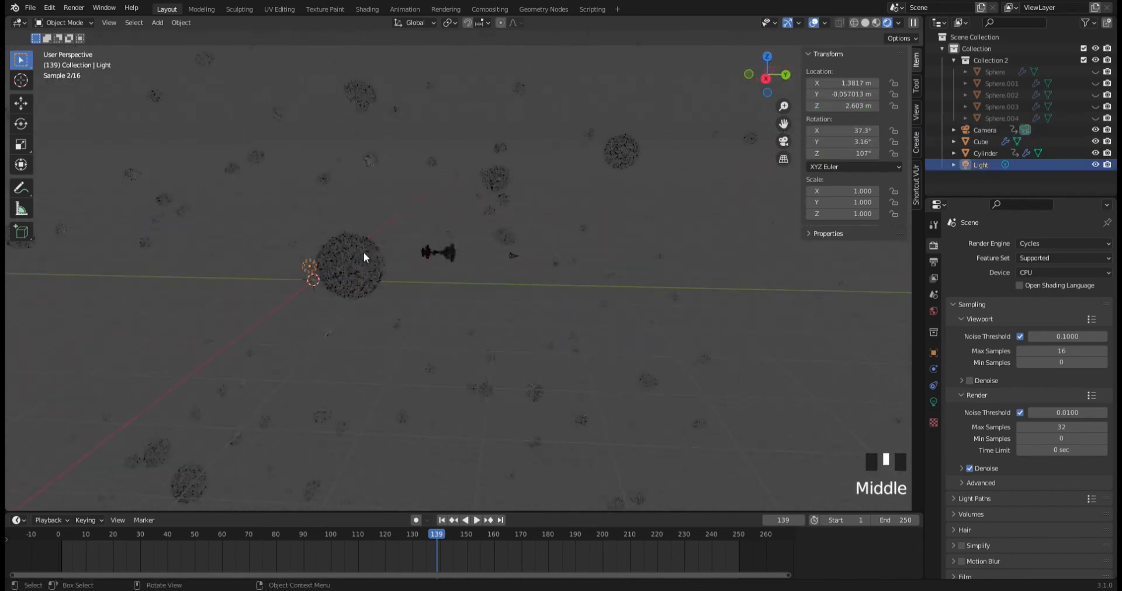
pyautogui.press('KP_3')
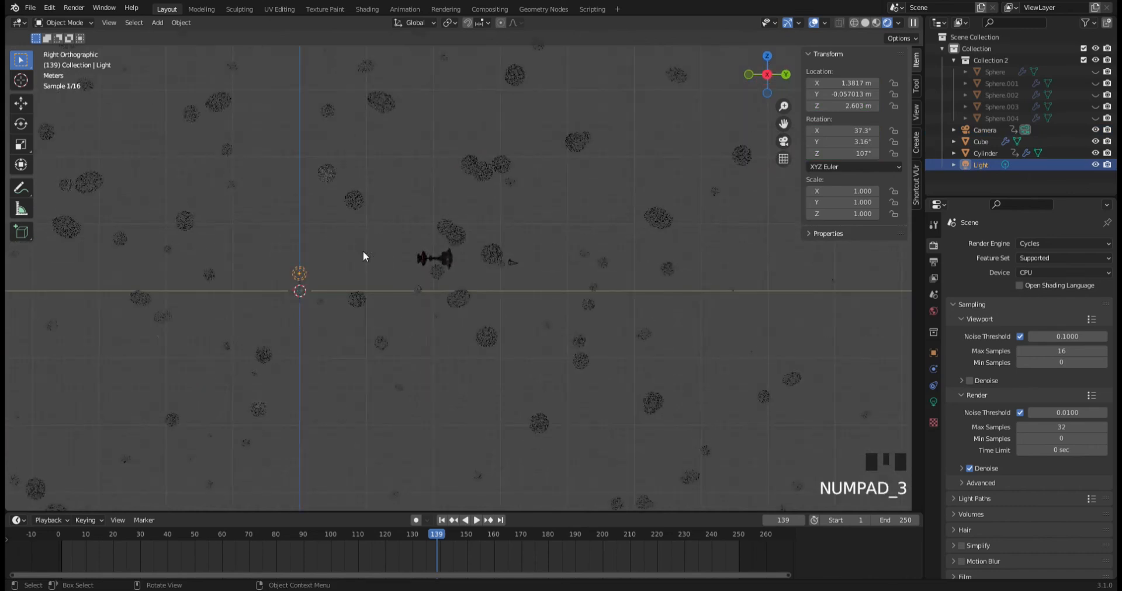
pyautogui.scroll(-6, 314, 266)
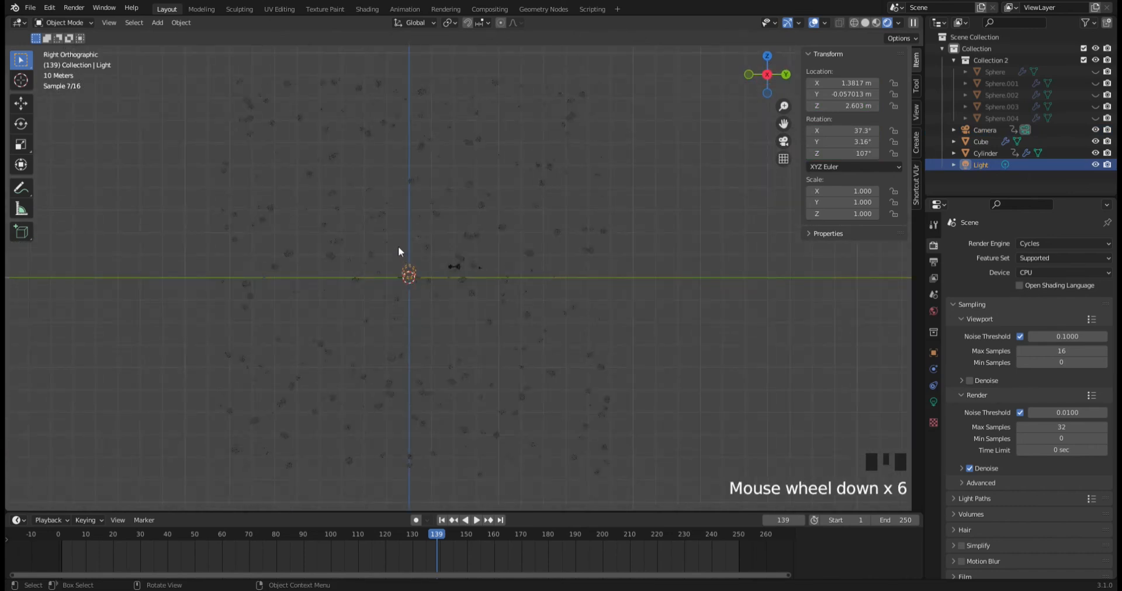
pyautogui.press('g')
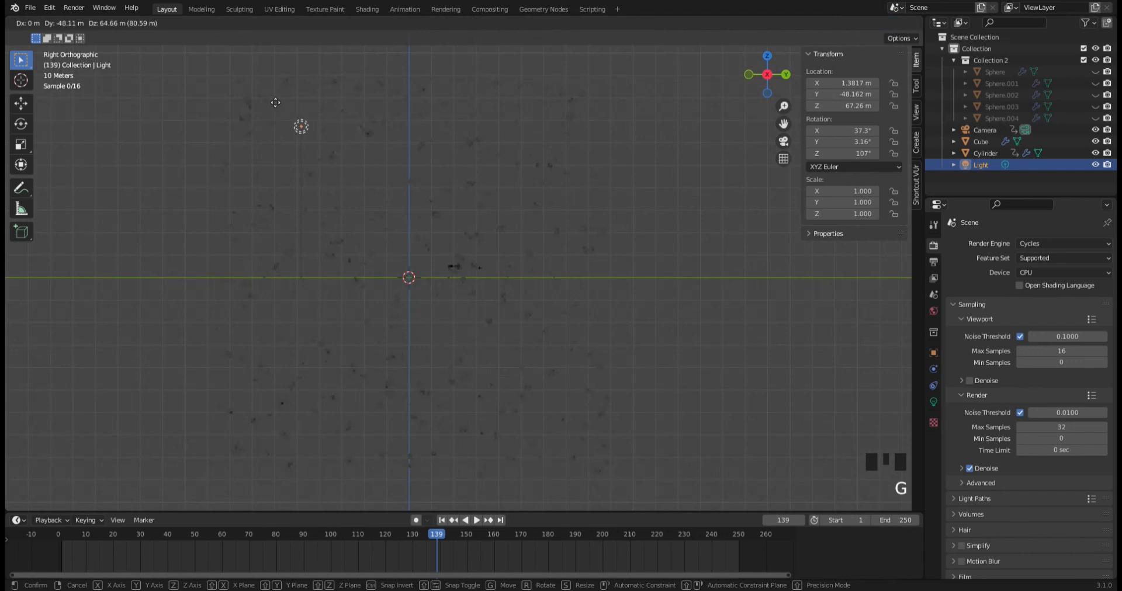
pyautogui.click(292, 101)
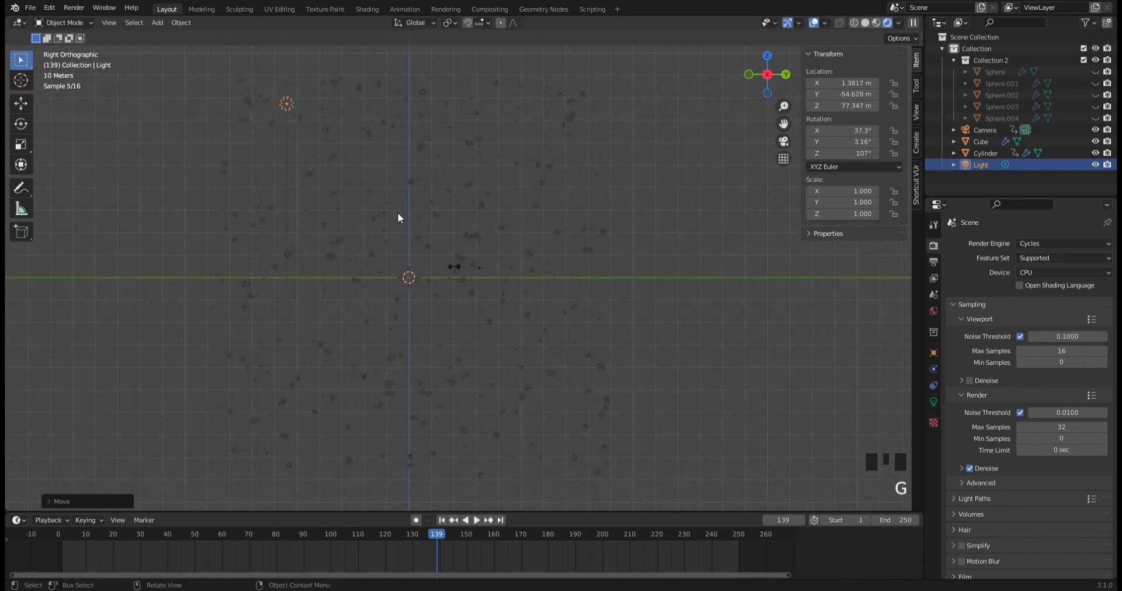
pyautogui.moveTo(356, 153); pyautogui.dragTo(493, 166, button='middle')
pyautogui.press('KP_1')
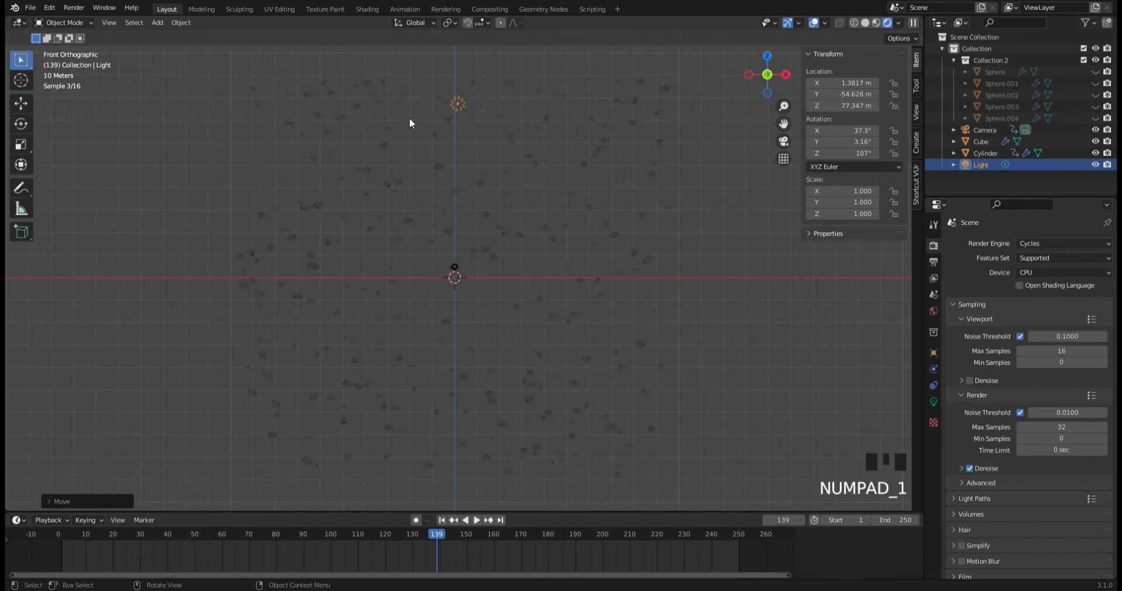
# Move the light in the front orthographic view to about X -71 m, Z 68.6 m.
pyautogui.press('g')
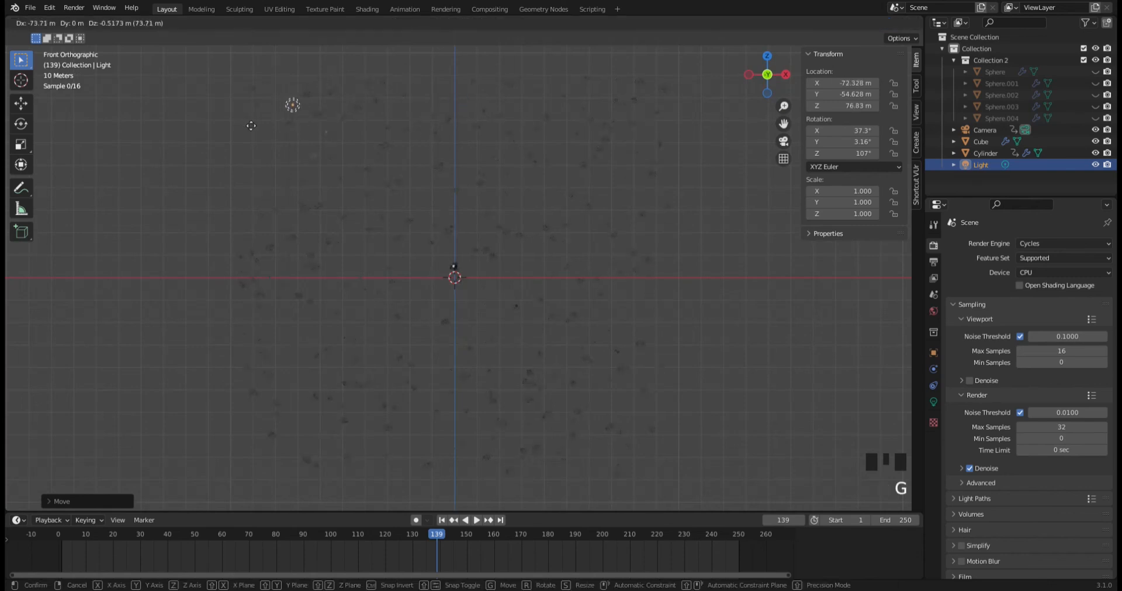
pyautogui.click(247, 139)
pyautogui.moveTo(433, 185); pyautogui.dragTo(341, 185, button='middle')
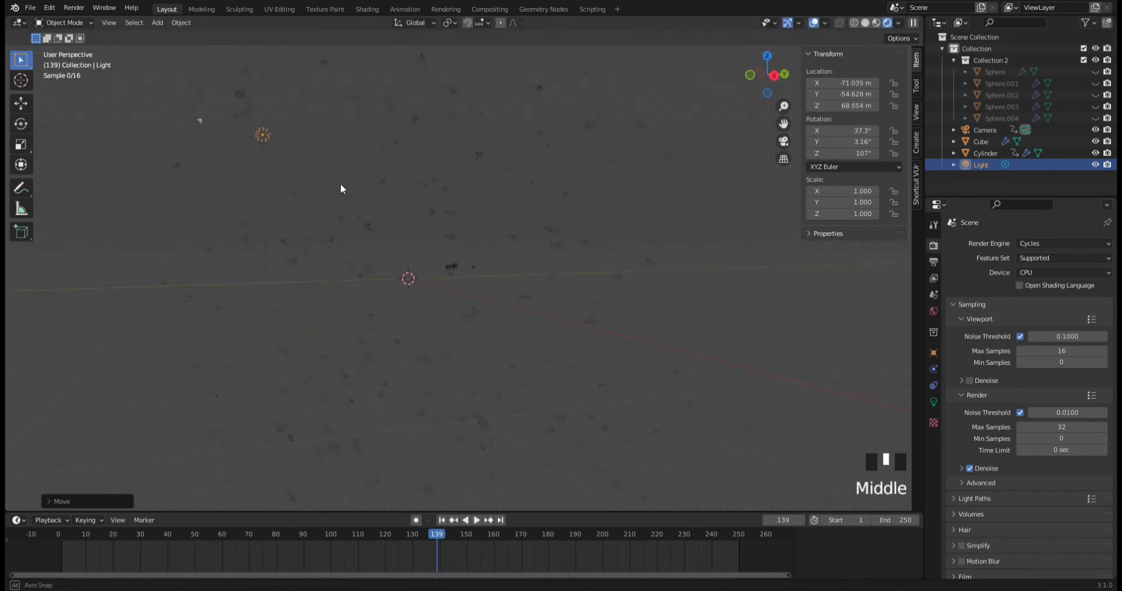
# Set the point light's power to 50000 W.
pyautogui.scroll(-4, 341, 186)
pyautogui.click(933, 402)
pyautogui.scroll(-1, 1052, 340)
pyautogui.click(1053, 323)
pyautogui.write('50000')
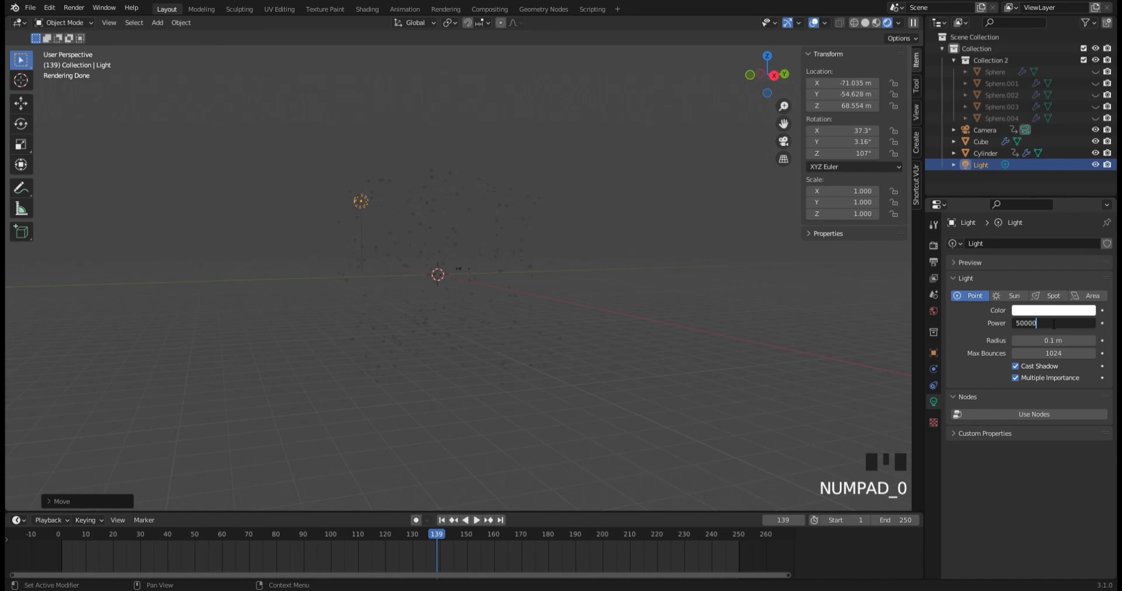
pyautogui.press('Return')
pyautogui.scroll(7, 532, 295)
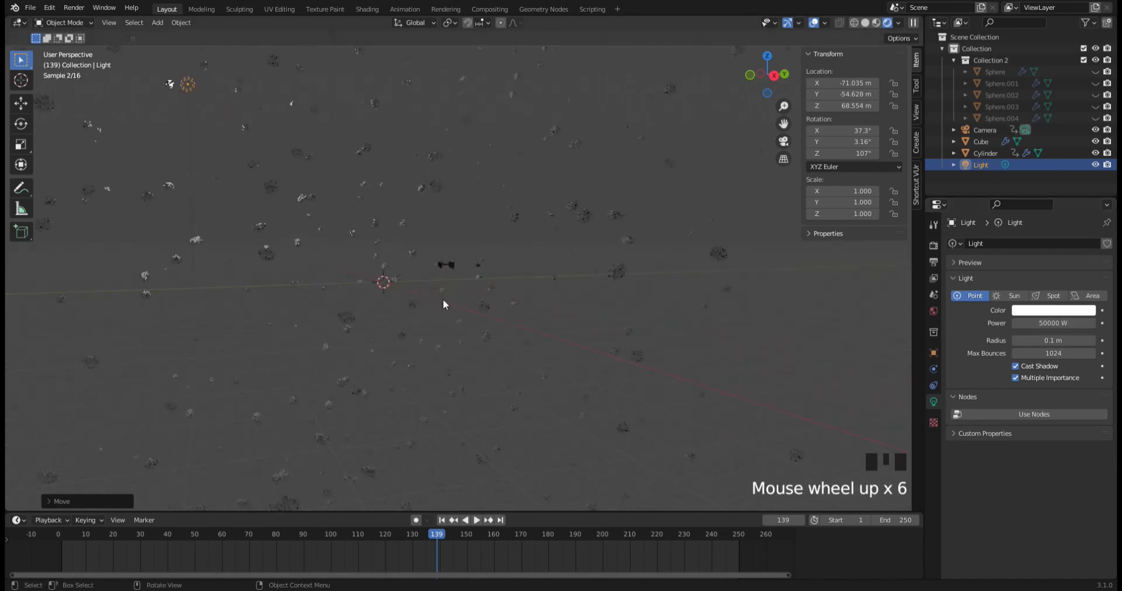
# Raise the point light's power to 100000 W.
pyautogui.click(1073, 323)
pyautogui.write('10000')
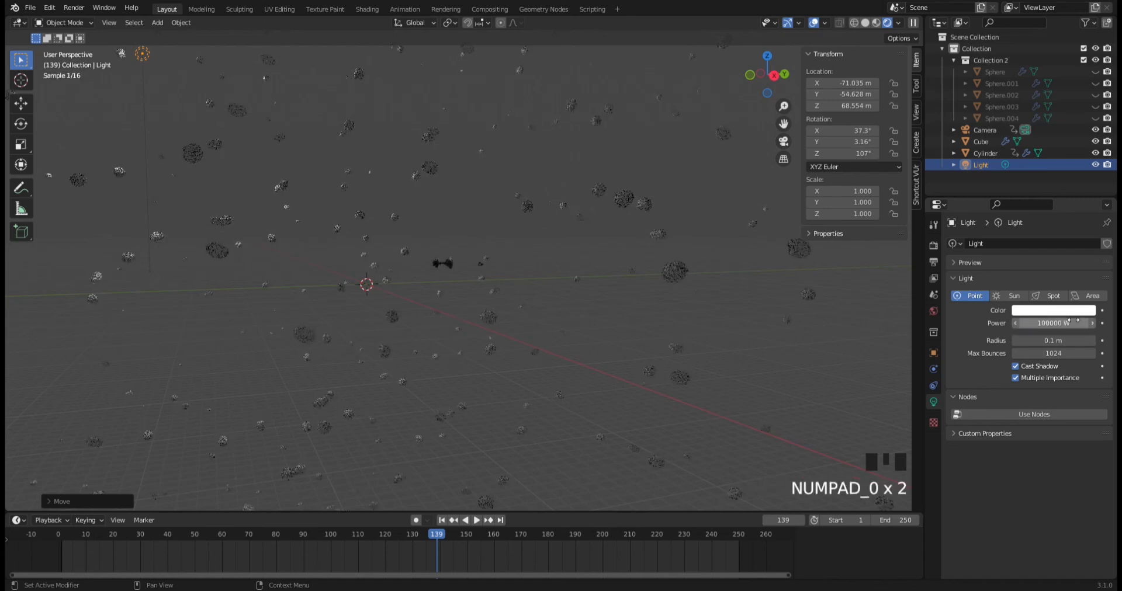
pyautogui.click(1054, 314)
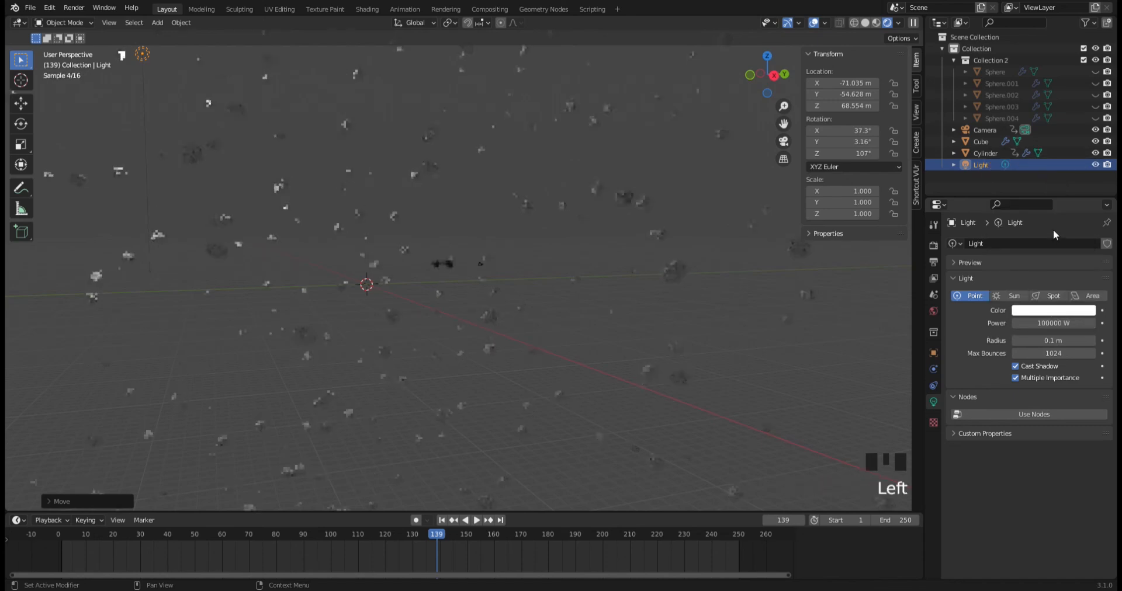
# Set the light's color to blue with hue about 0.618, saturation 1.000 and value 1.000.
pyautogui.click(1053, 310)
pyautogui.moveTo(1029, 281); pyautogui.dragTo(1067, 281)
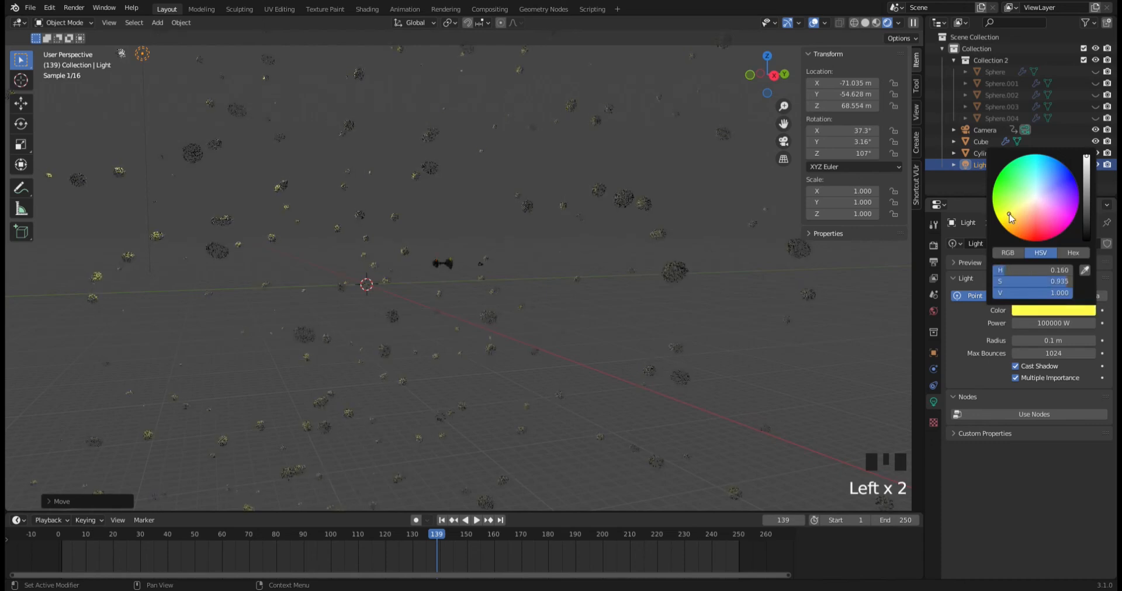
pyautogui.moveTo(1009, 214)
pyautogui.mouseDown()
pyautogui.moveTo(1071, 205)
pyautogui.moveTo(1076, 188)
pyautogui.moveTo(1061, 181)
pyautogui.mouseUp()
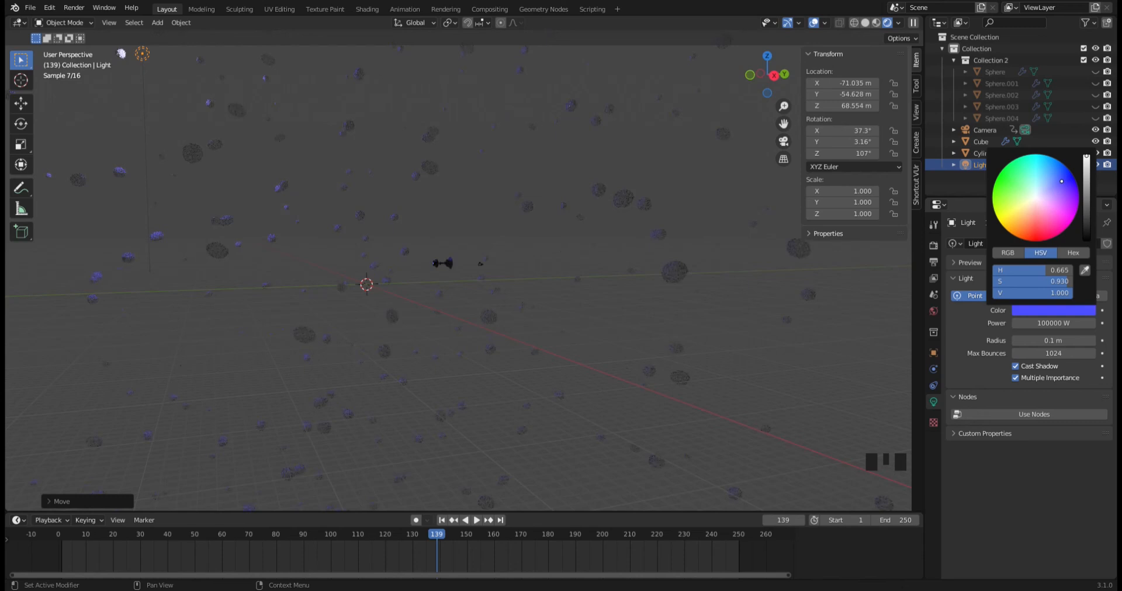
pyautogui.moveTo(1062, 181)
pyautogui.mouseDown()
pyautogui.moveTo(1069, 172)
pyautogui.moveTo(1055, 159)
pyautogui.mouseUp()
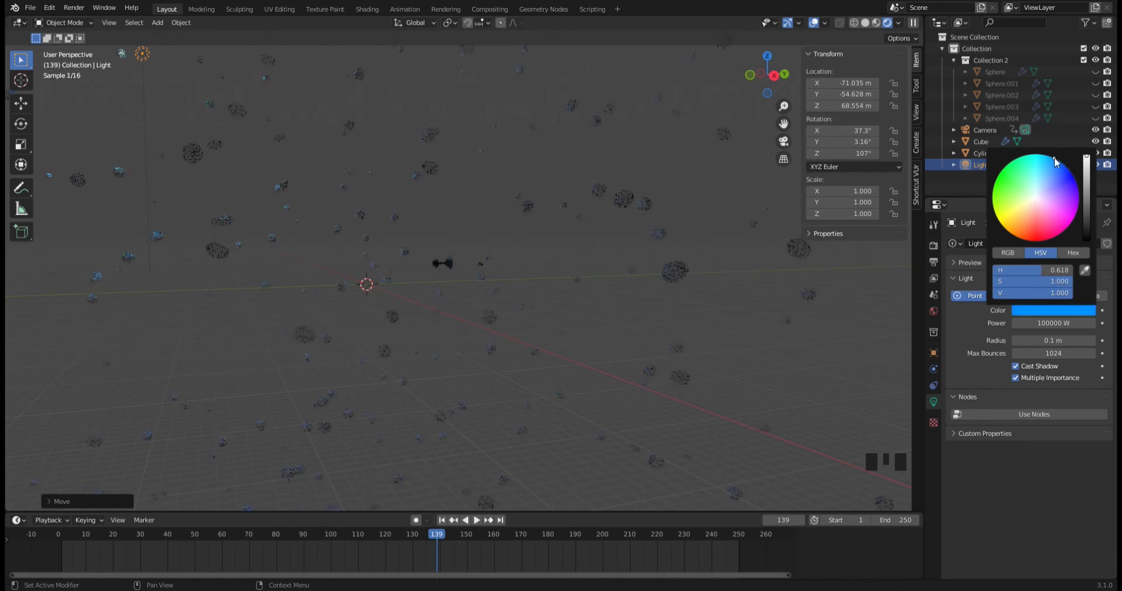
# Reselect the light among the asteroids and set its power to 120000 W.
pyautogui.click(556, 319)
pyautogui.scroll(5, 555, 317)
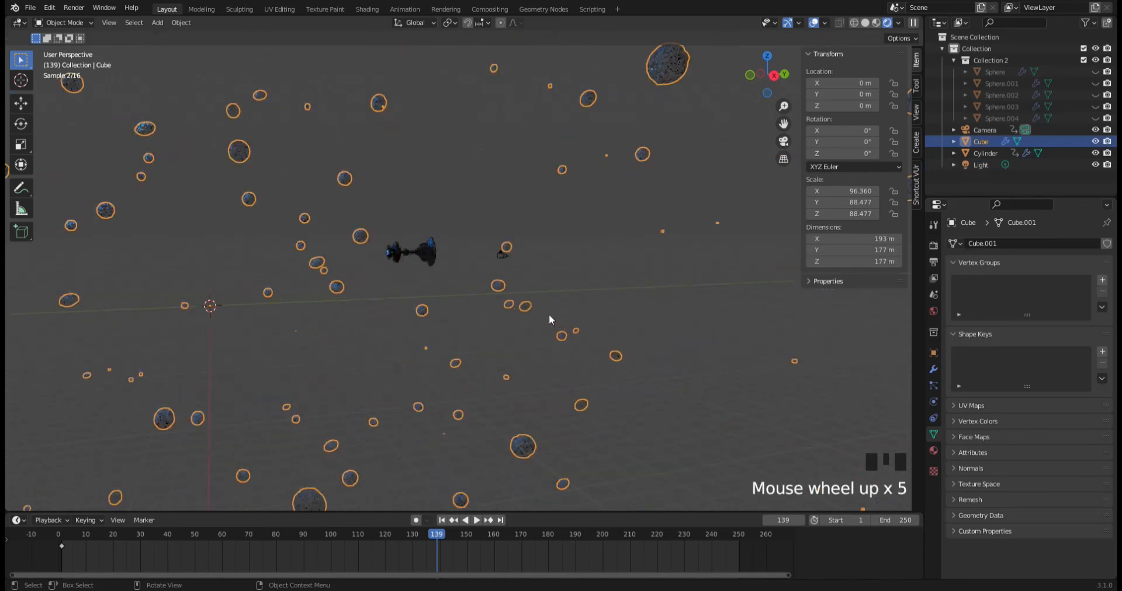
pyautogui.moveTo(429, 279); pyautogui.dragTo(451, 283, button='middle')
pyautogui.scroll(-4, 444, 281)
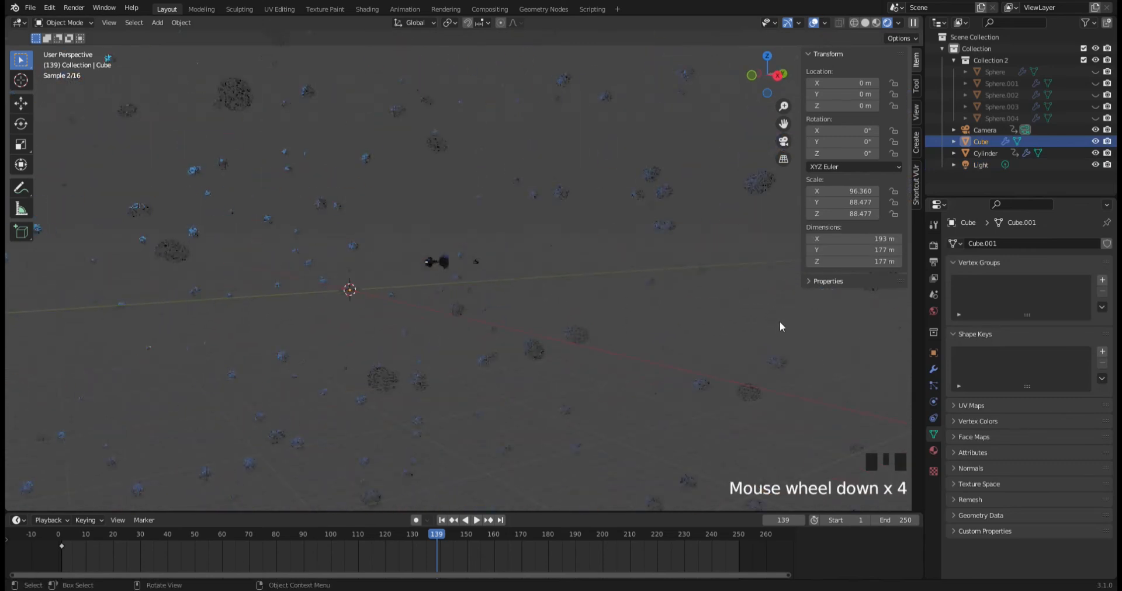
pyautogui.scroll(-3, 368, 204)
pyautogui.keyDown('shift'); pyautogui.moveTo(368, 205); pyautogui.dragTo(310, 210, button='middle'); pyautogui.keyUp('shift')
pyautogui.scroll(3, 466, 272)
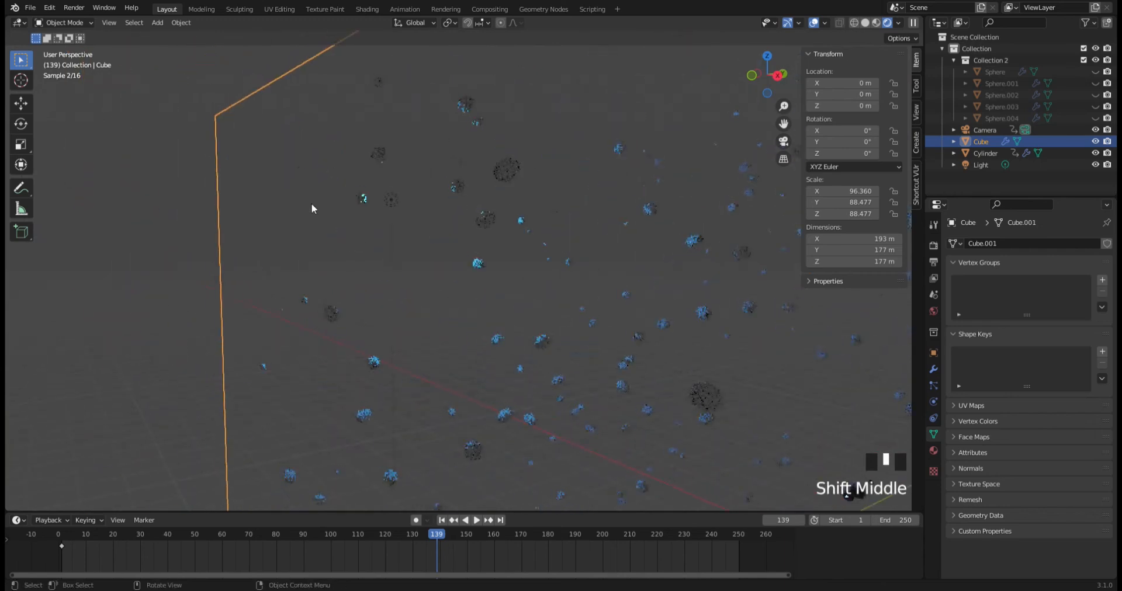
pyautogui.click(391, 201)
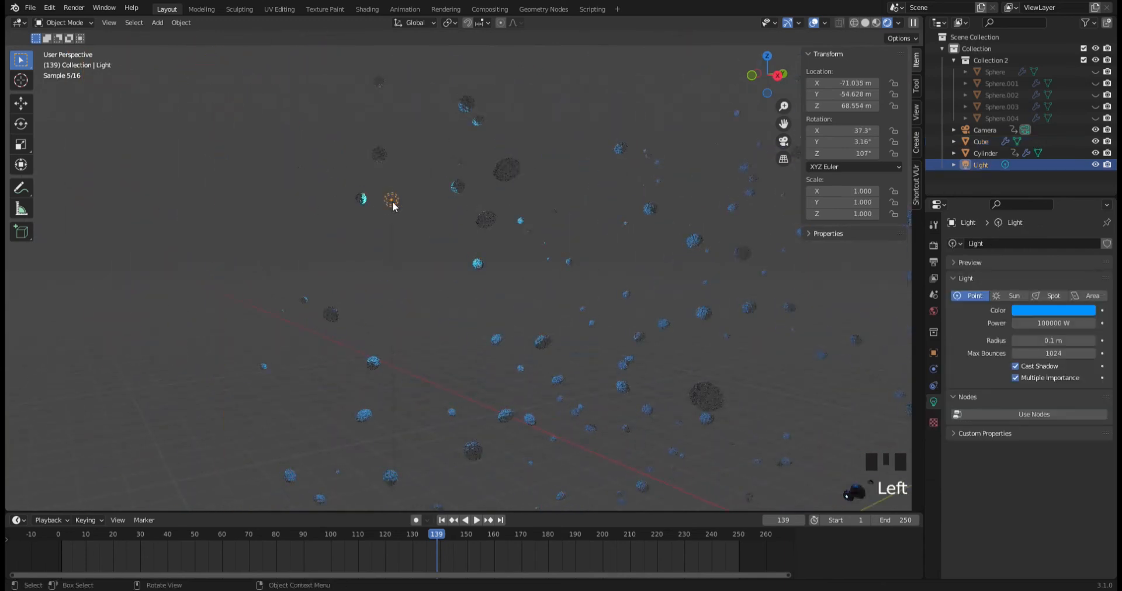
pyautogui.doubleClick(1045, 326)
pyautogui.write('12')
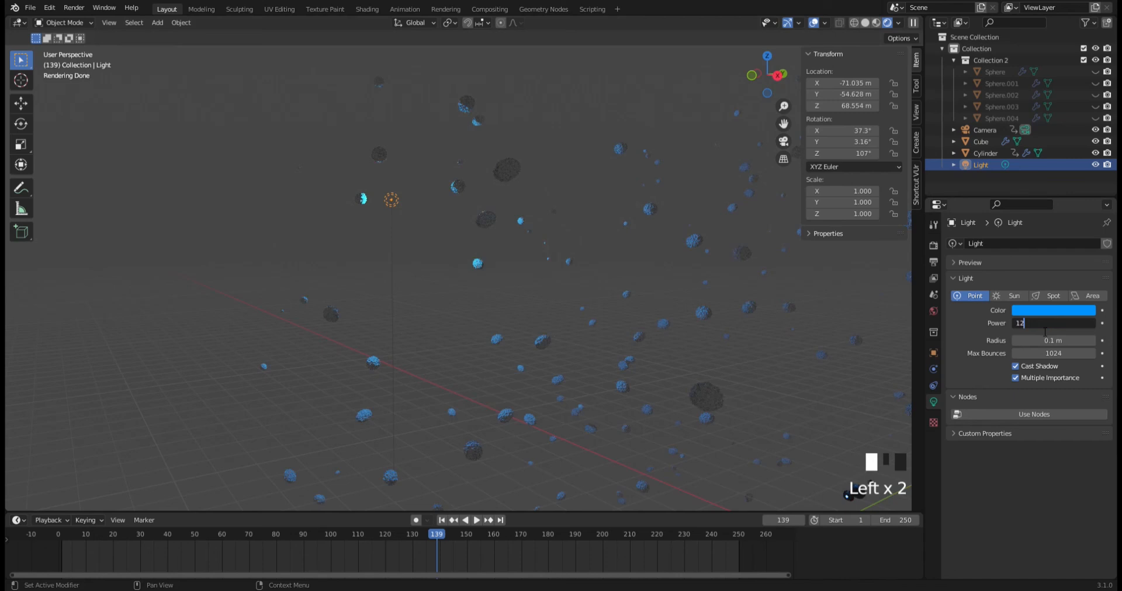
pyautogui.write('0000 W')
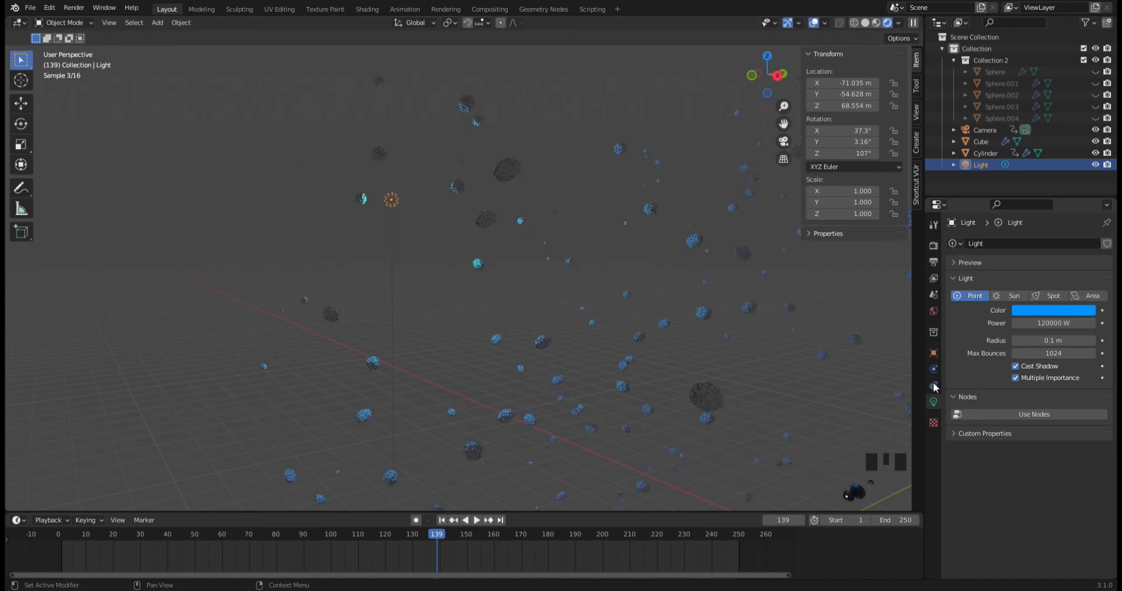
# Set the blue point light's power to 150000 W.
pyautogui.moveTo(730, 374)
pyautogui.mouseDown(button='middle')
pyautogui.moveTo(668, 358)
pyautogui.moveTo(710, 375)
pyautogui.mouseUp(button='middle')
pyautogui.scroll(-5, 629, 363)
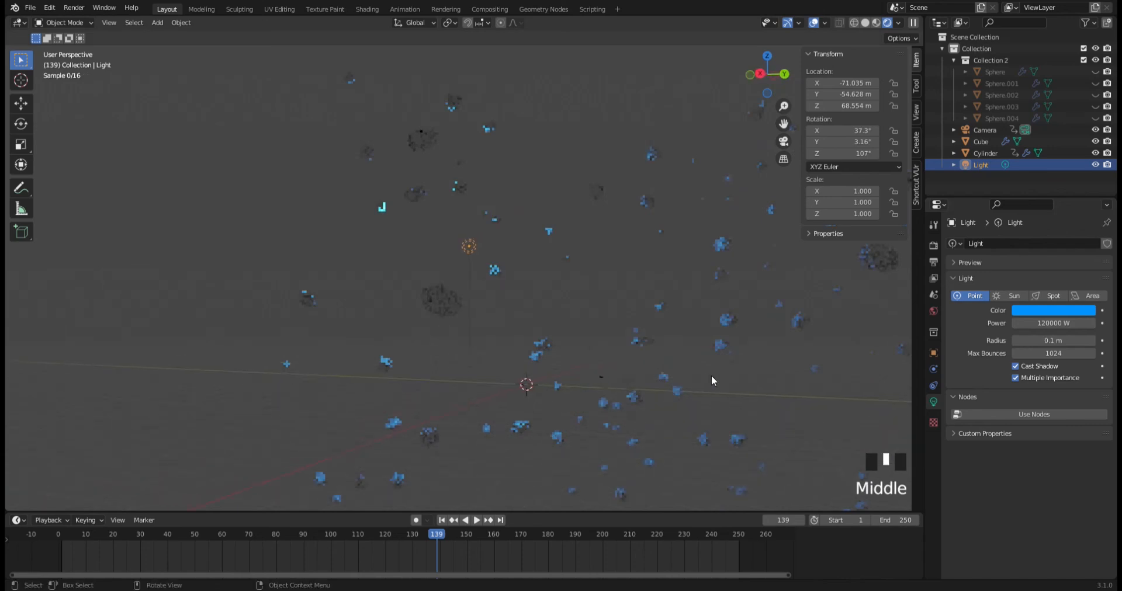
pyautogui.scroll(-8, 711, 375)
pyautogui.scroll(2, 711, 380)
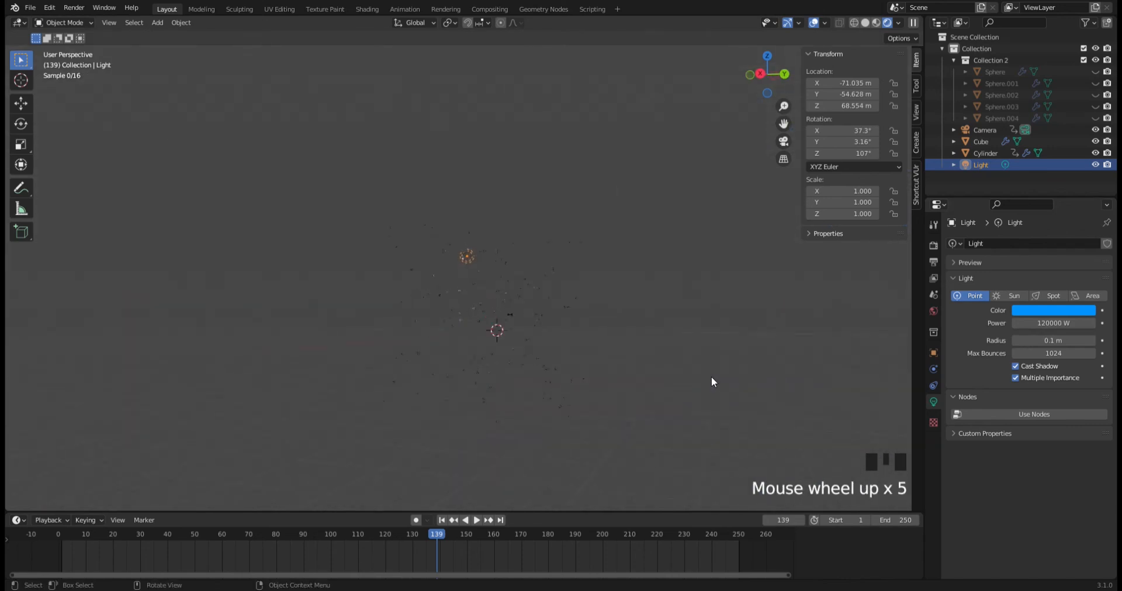
pyautogui.scroll(3, 711, 376)
pyautogui.keyDown('shift'); pyautogui.moveTo(710, 376); pyautogui.dragTo(605, 380, button='middle'); pyautogui.keyUp('shift')
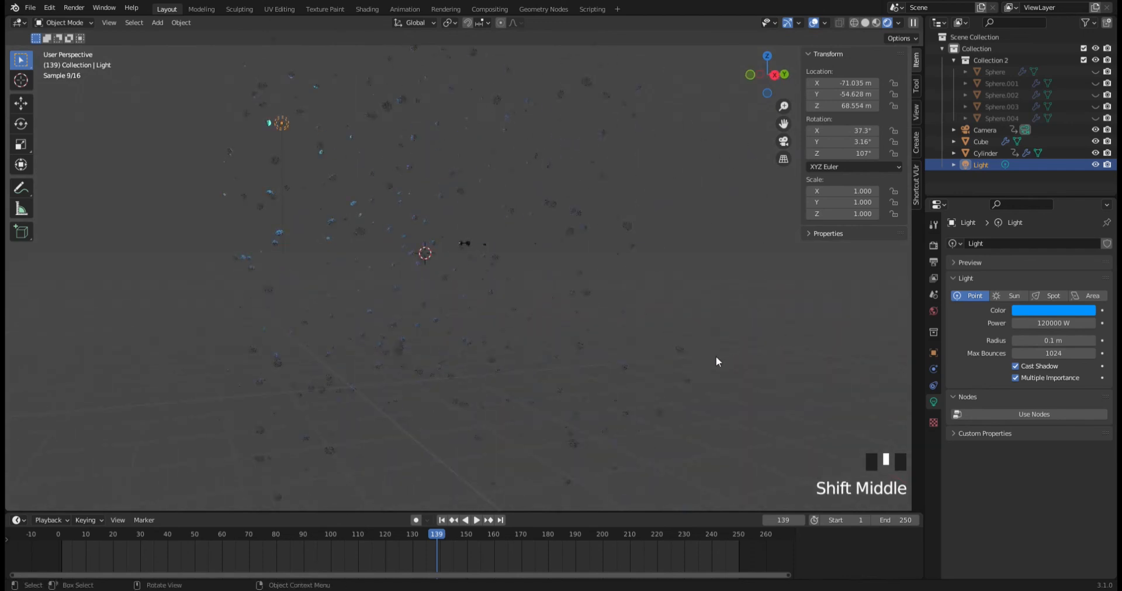
pyautogui.scroll(2, 672, 368)
pyautogui.moveTo(671, 368); pyautogui.dragTo(701, 374, button='middle')
pyautogui.scroll(5, 750, 363)
pyautogui.click(1062, 325)
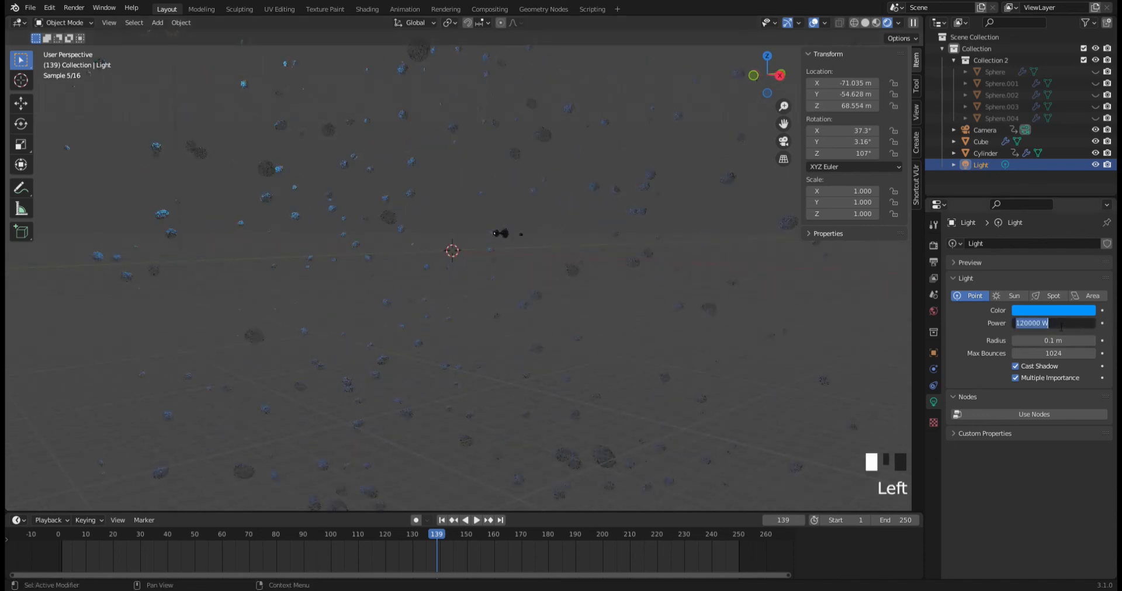
pyautogui.write('150000')
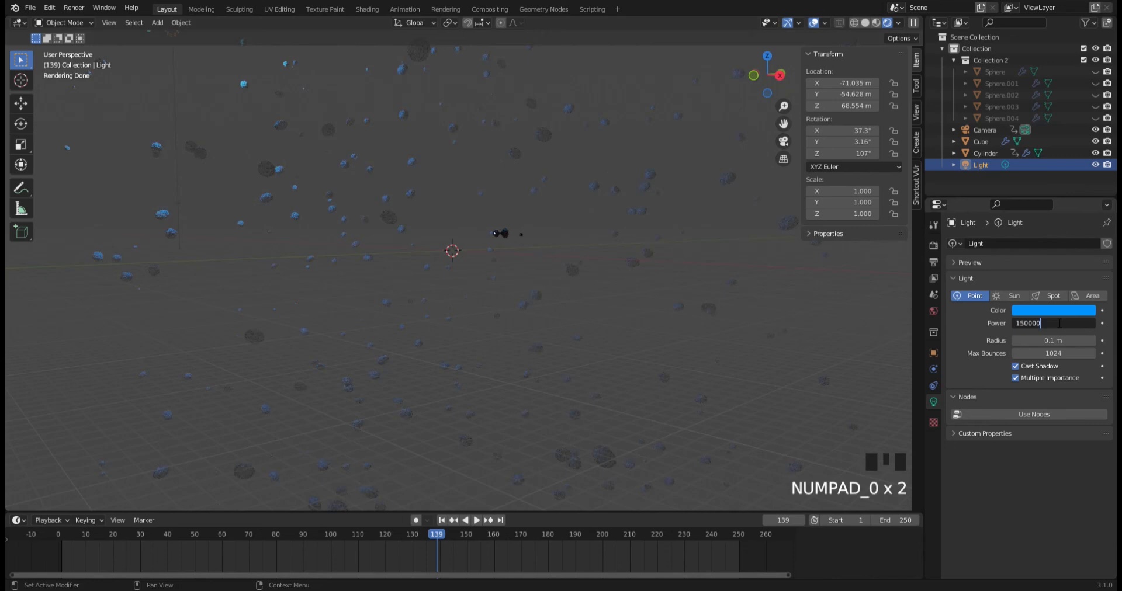
pyautogui.press('Return')
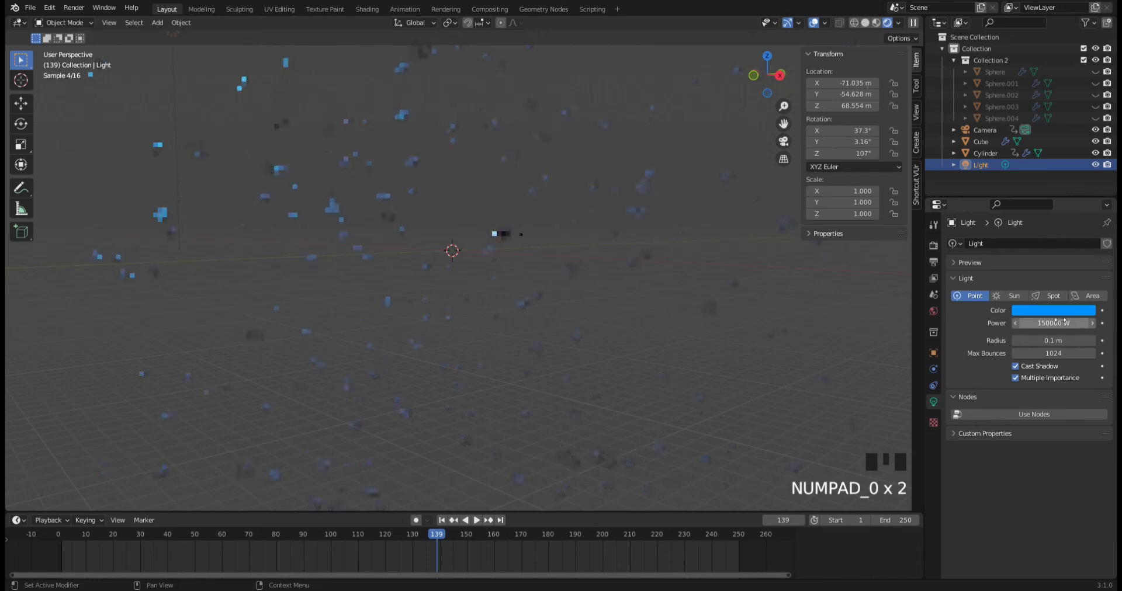
# Examine the lighting on the asteroid field and review the Cycles render sampling settings.
pyautogui.scroll(-3, 346, 283)
pyautogui.moveTo(346, 283); pyautogui.dragTo(297, 125, button='middle')
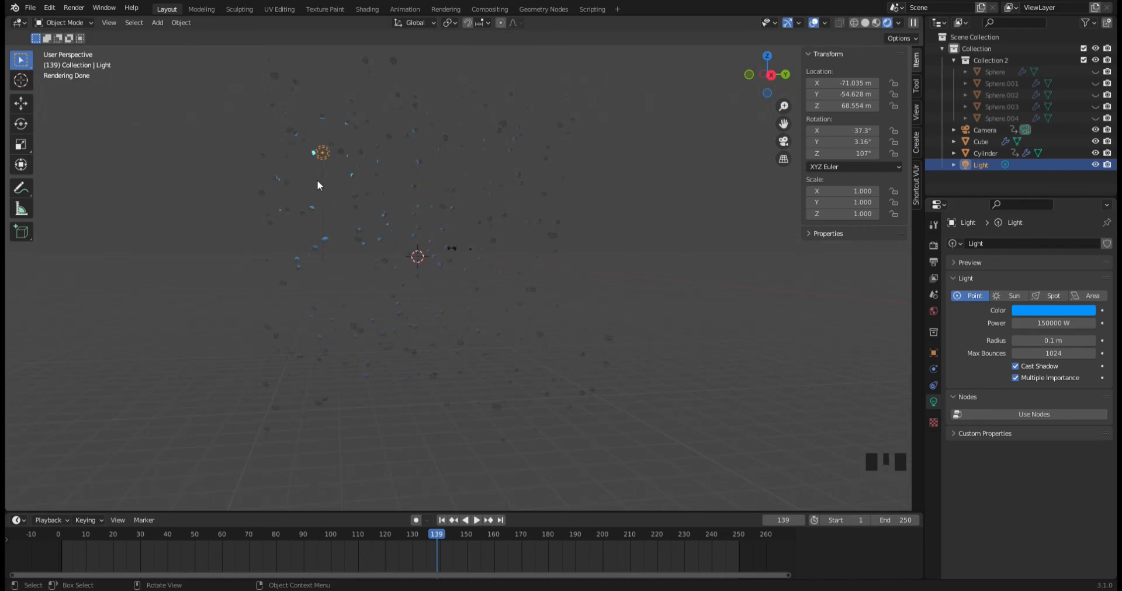
pyautogui.press('Escape')
pyautogui.scroll(3, 383, 225)
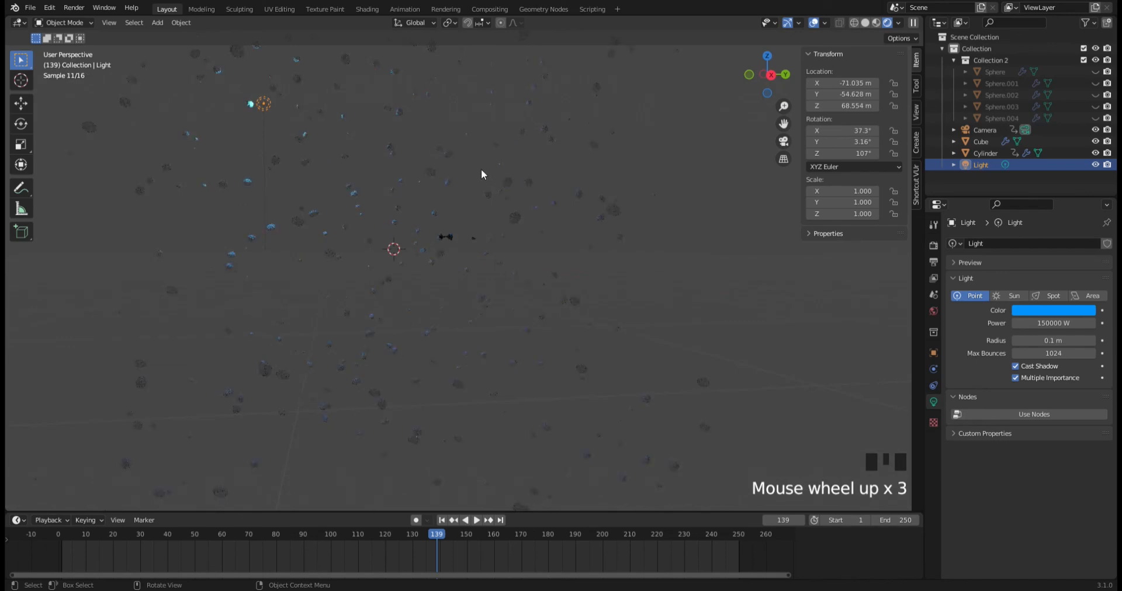
pyautogui.click(932, 246)
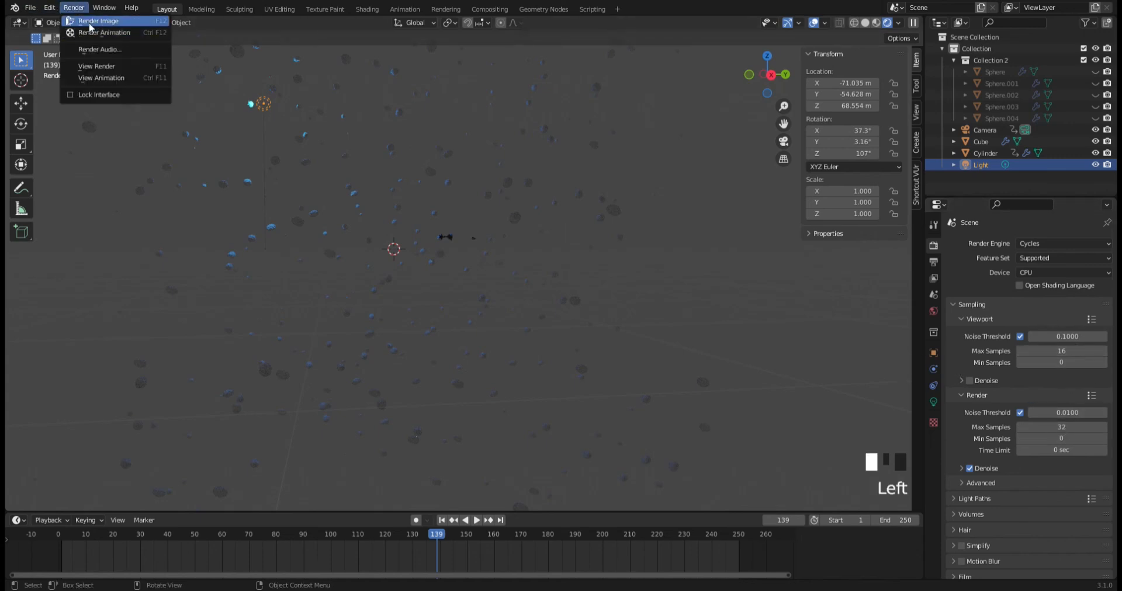
pyautogui.click(104, 33)
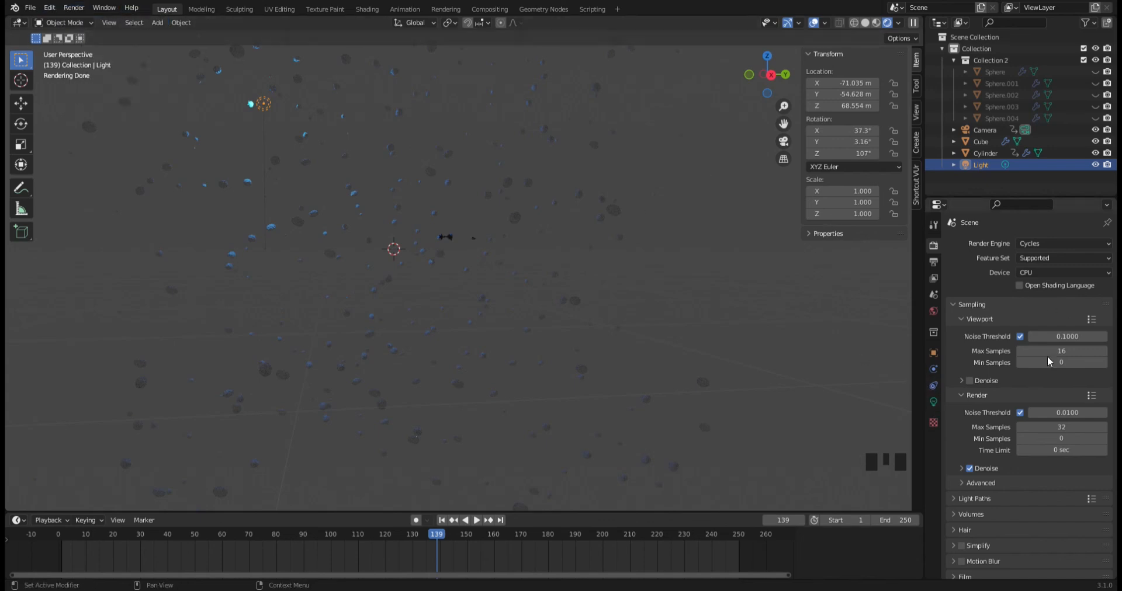
pyautogui.scroll(-4, 986, 362)
pyautogui.scroll(1, 935, 333)
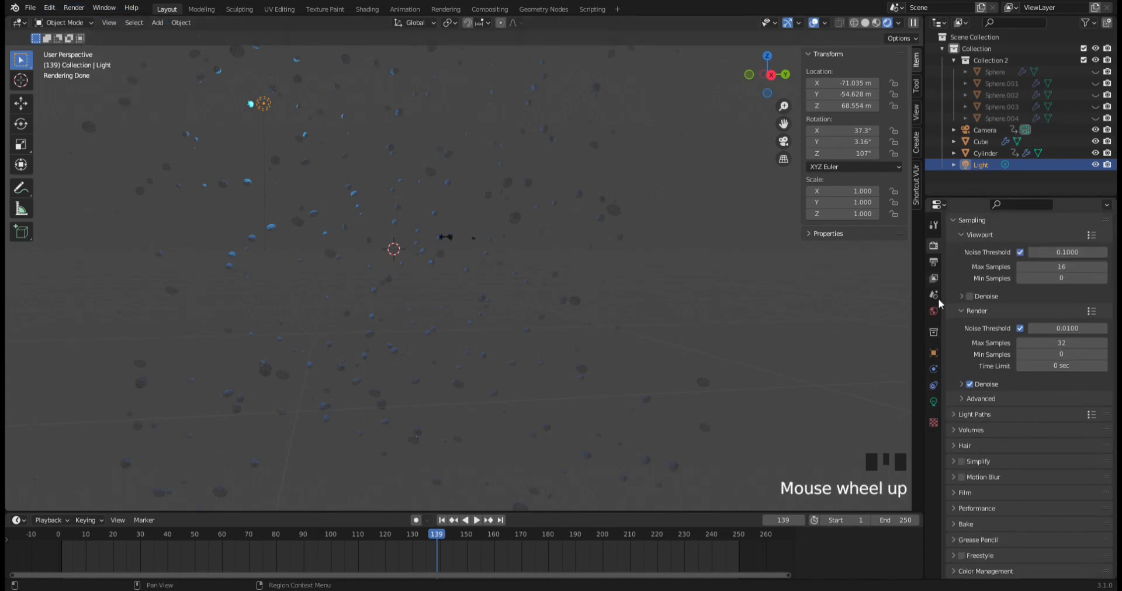
# Set the output file format to AVI JPEG and the output path to D:\Blender\vidéo et image\TUTO SCI-FI SCENE.
pyautogui.click(933, 332)
pyautogui.click(933, 262)
pyautogui.scroll(-4, 970, 335)
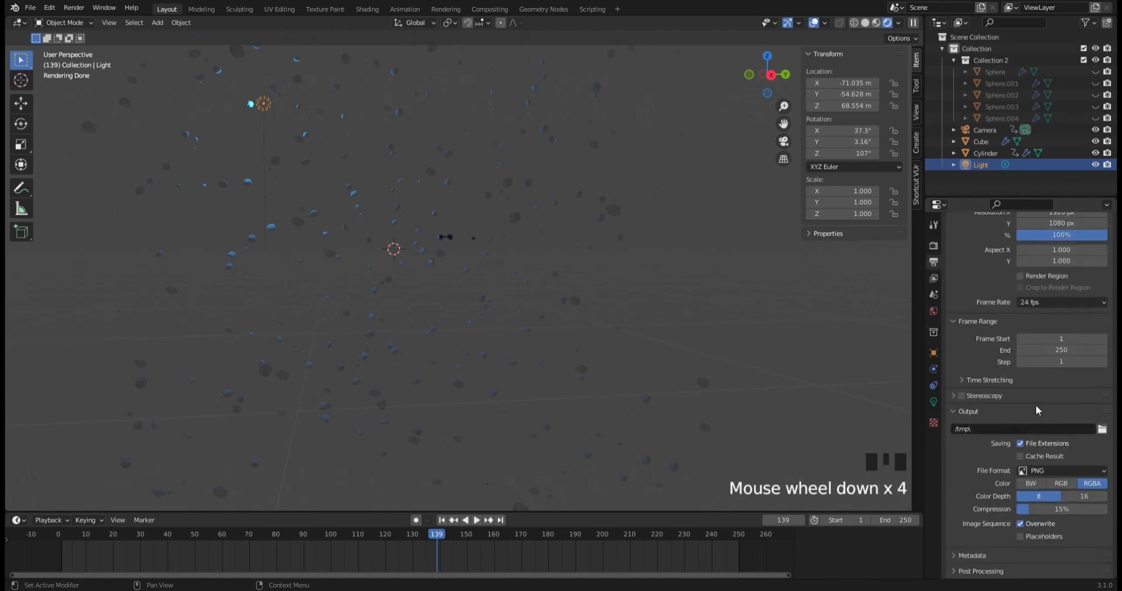
pyautogui.click(1048, 471)
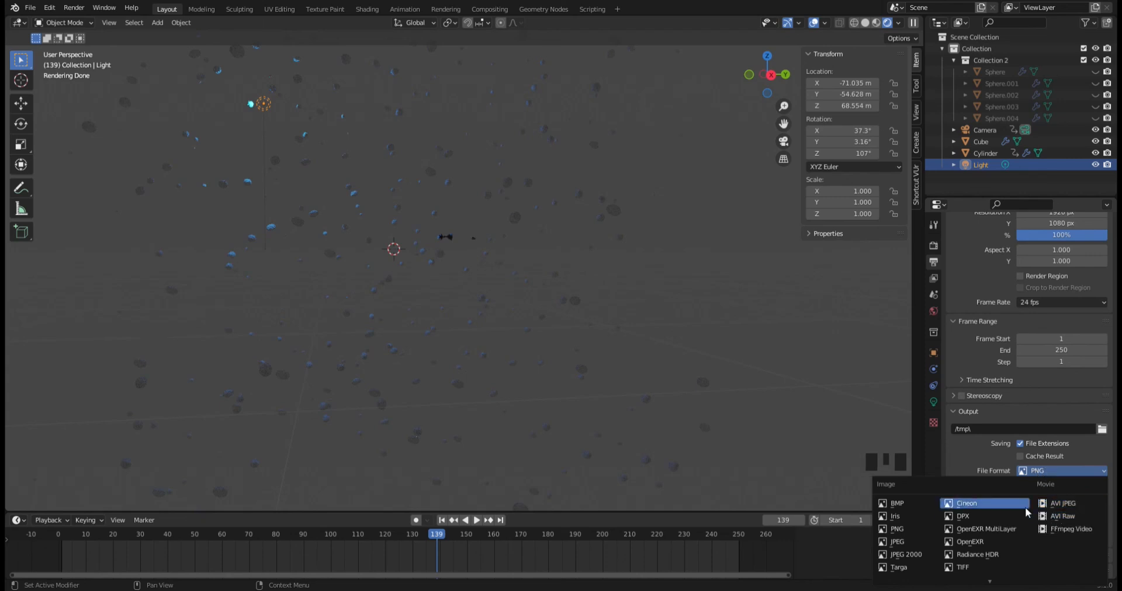
pyautogui.click(1071, 504)
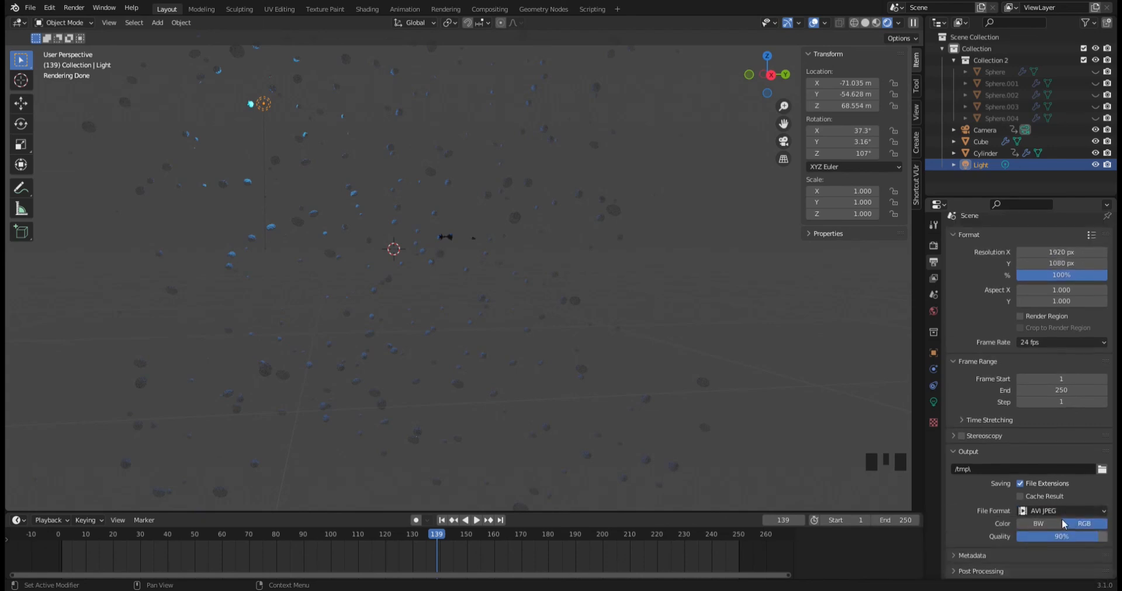
pyautogui.click(1102, 470)
pyautogui.click(714, 577)
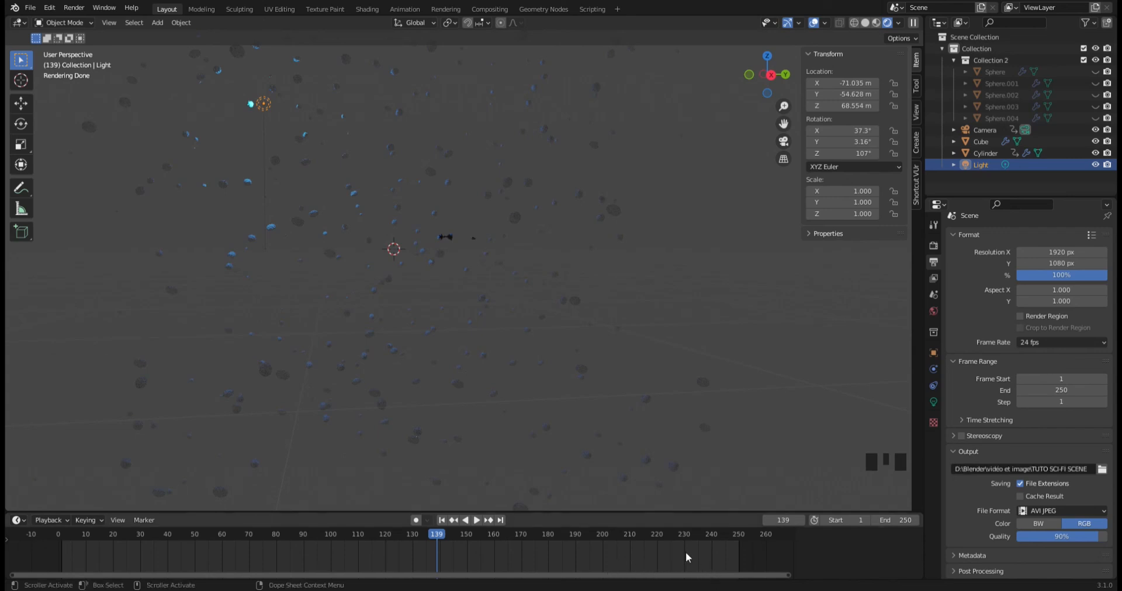
# Start rendering the full animation.
pyautogui.scroll(-3, 479, 362)
pyautogui.scroll(3, 478, 361)
pyautogui.moveTo(478, 362); pyautogui.dragTo(497, 358, button='middle')
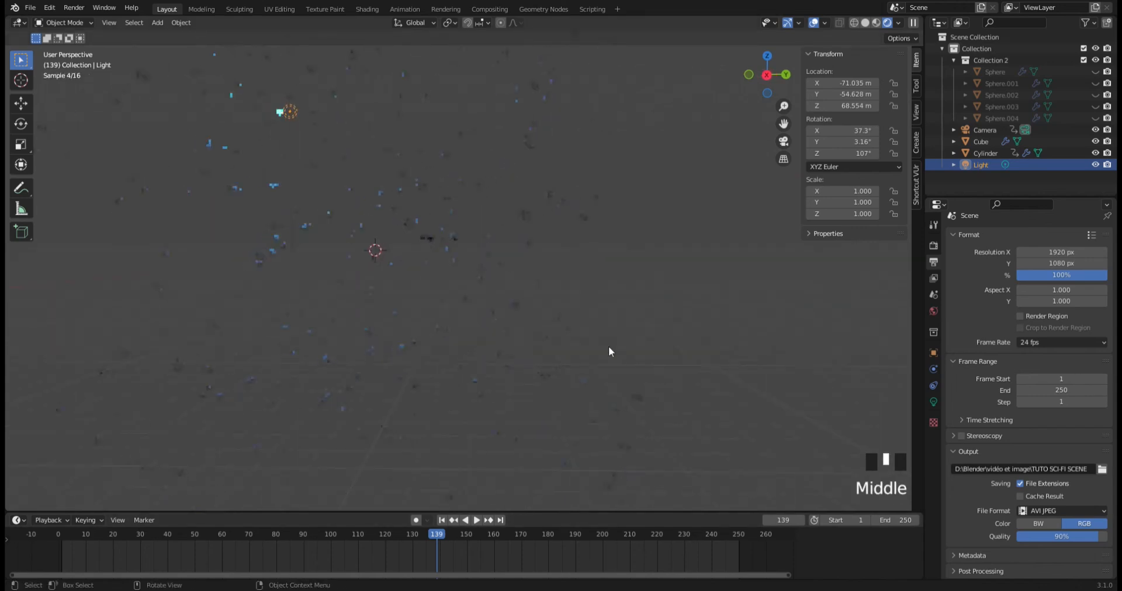
pyautogui.click(74, 8)
pyautogui.click(82, 31)
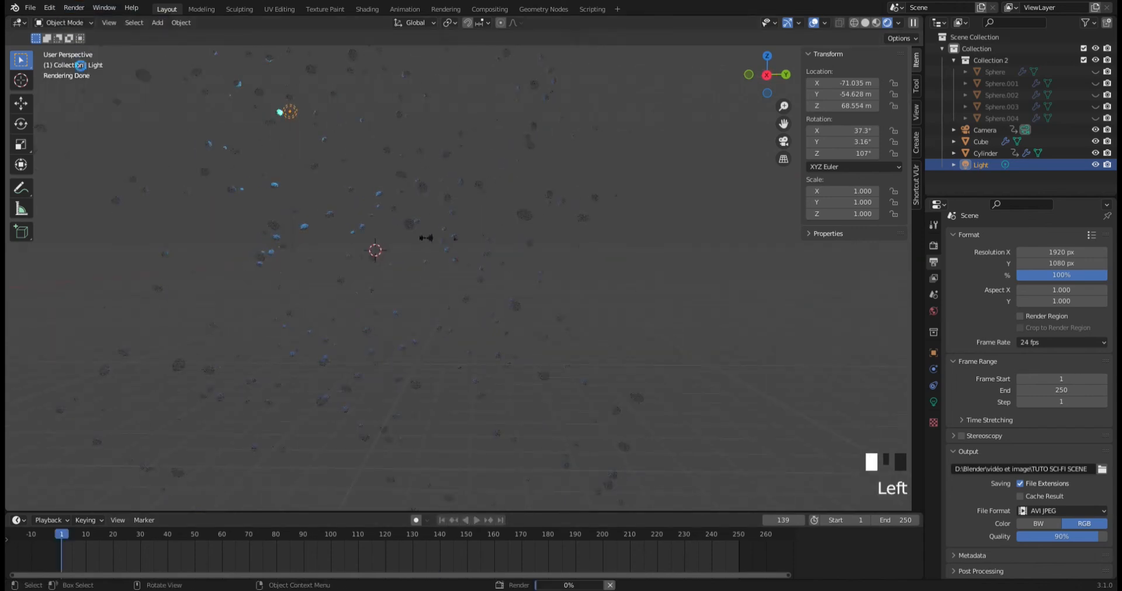